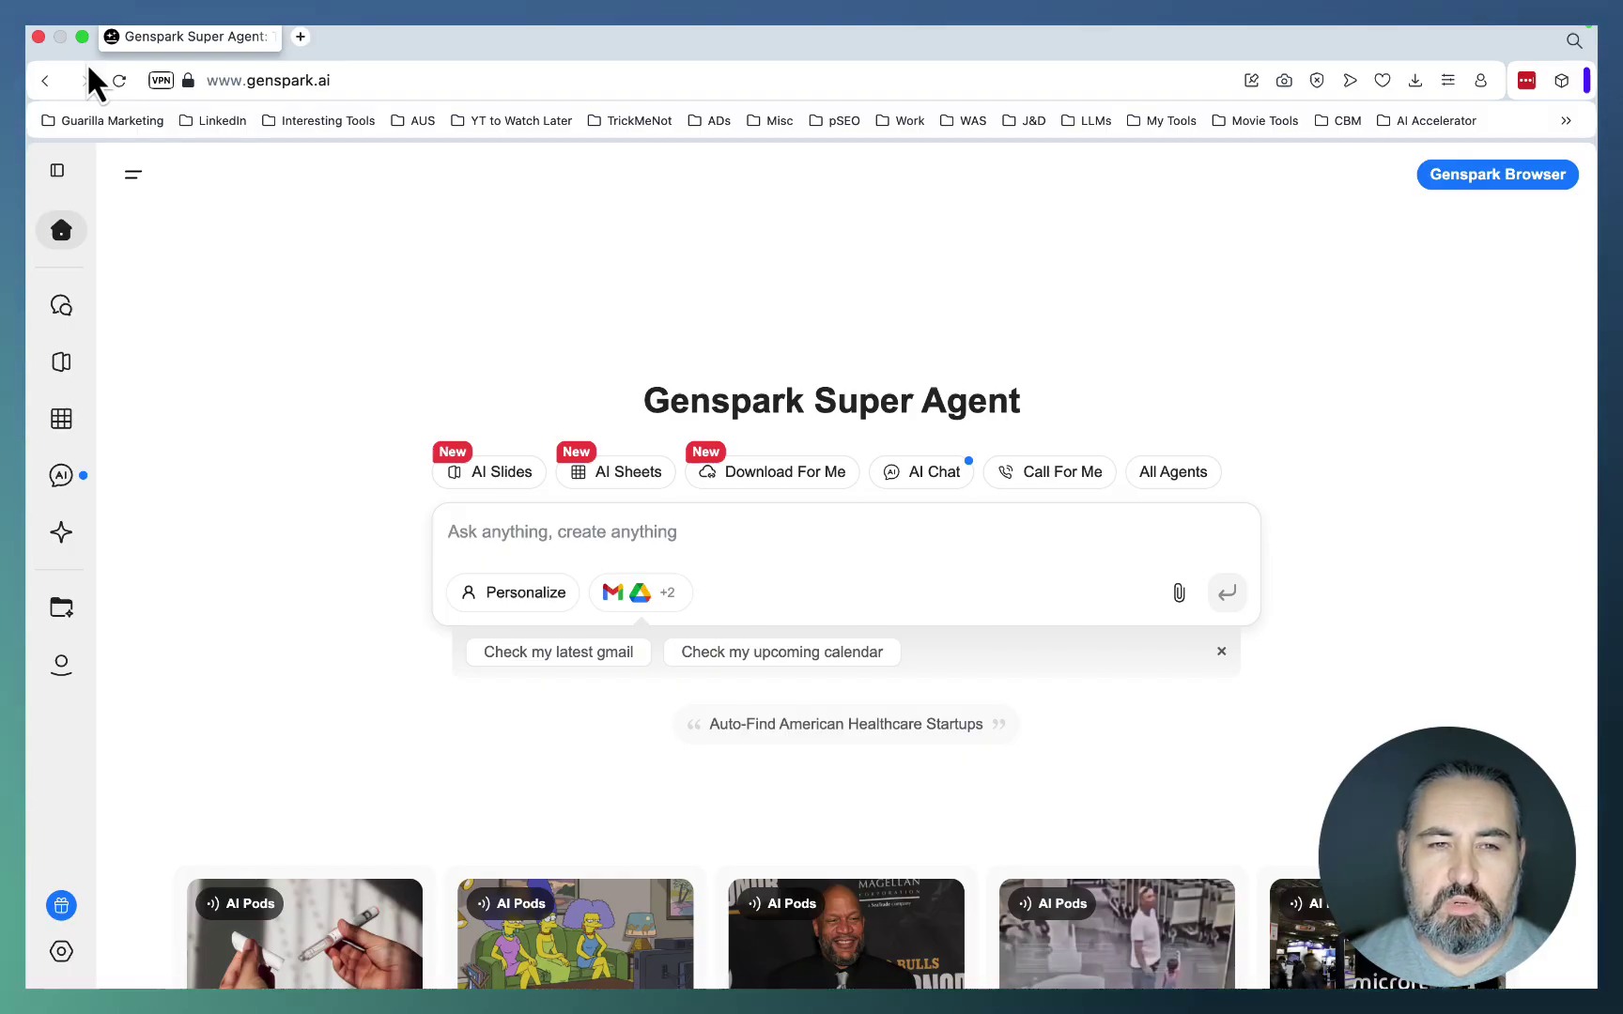
# - Start a new Deep Research task from All Agents and paste the prepared research prompt
pyautogui.moveTo(25, 163)
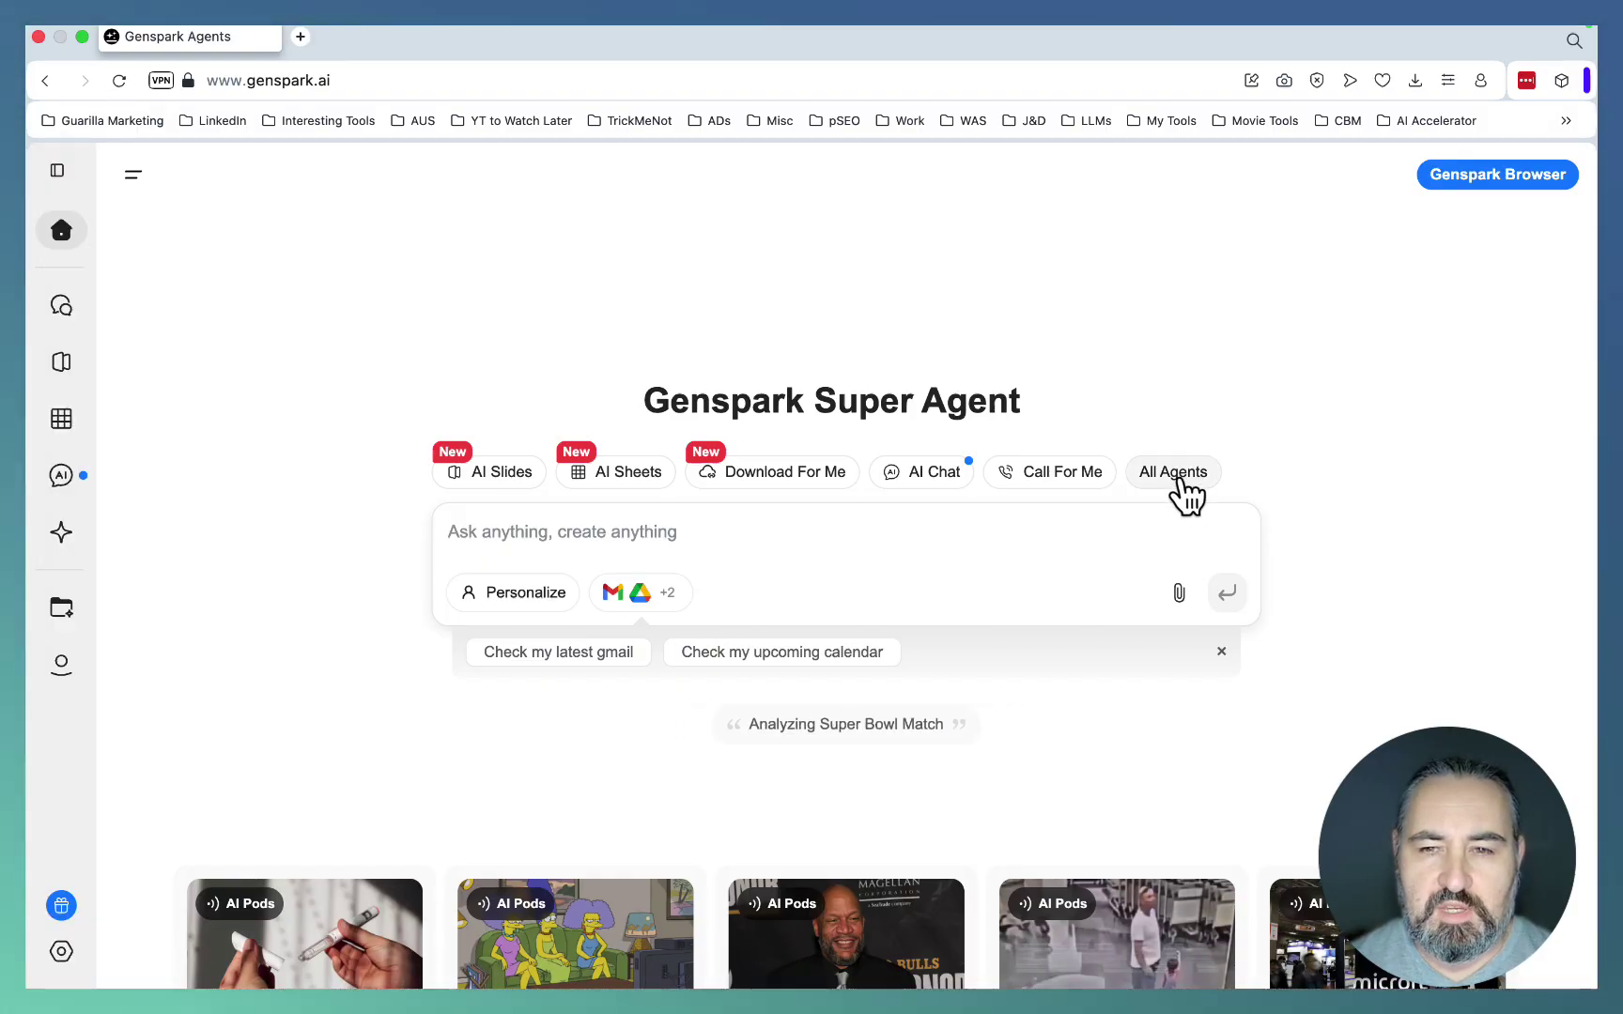
pyautogui.click(1172, 473)
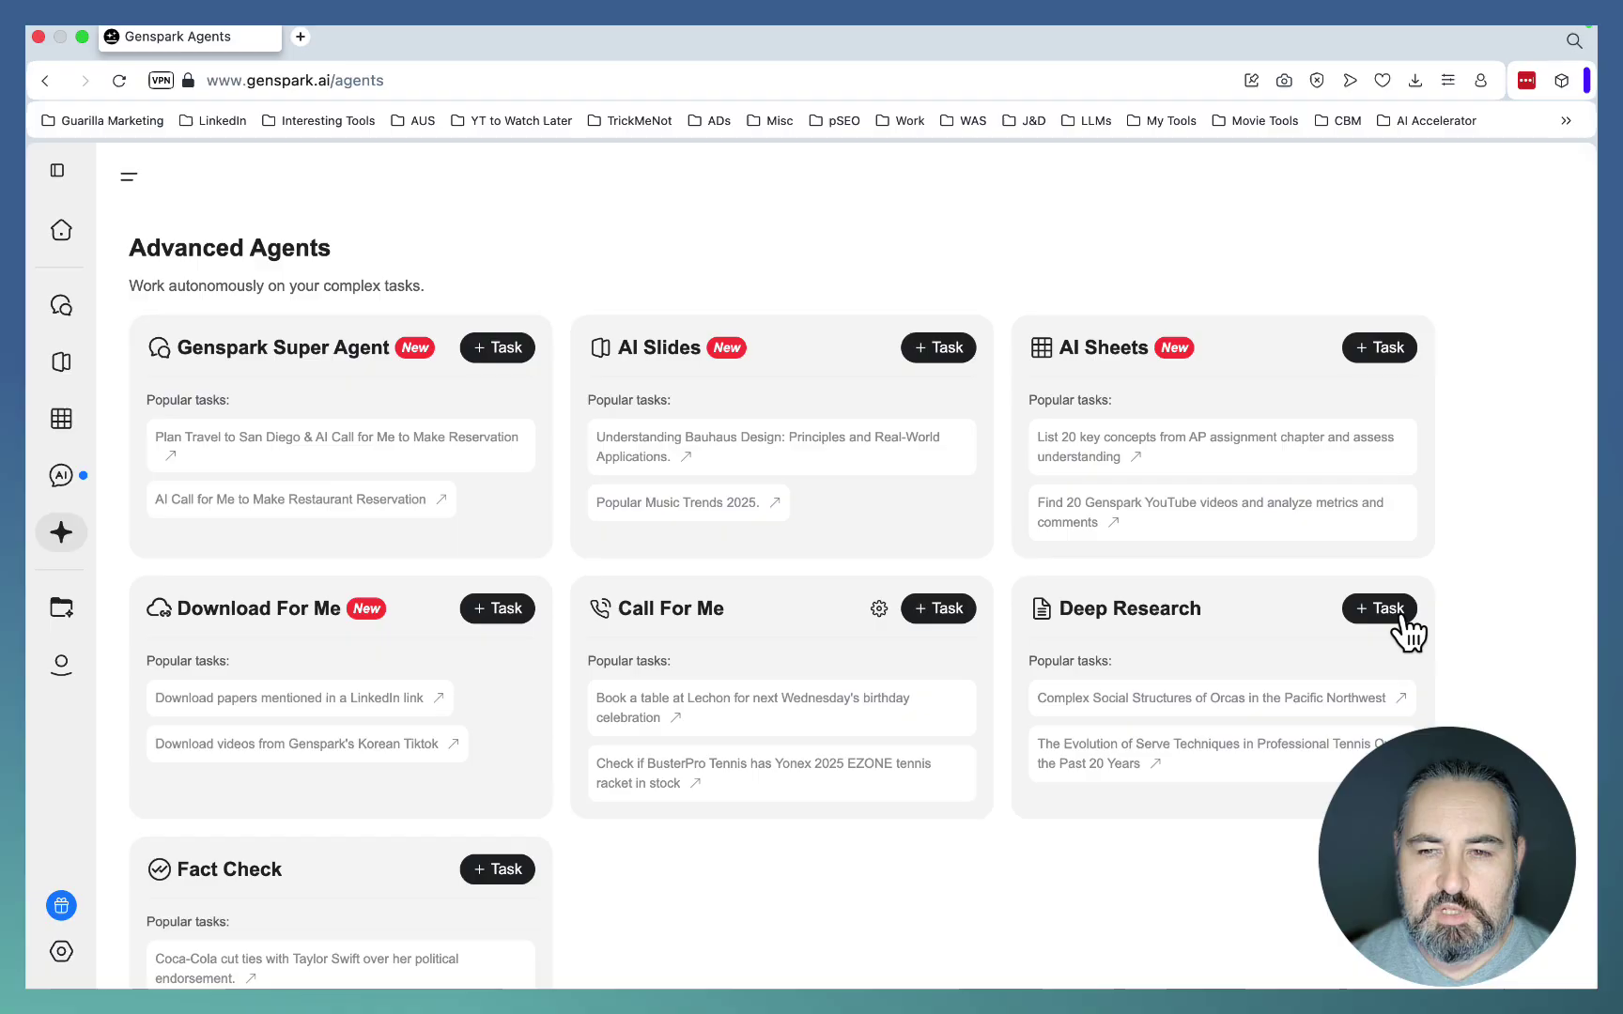
pyautogui.click(1399, 616)
pyautogui.click(591, 874)
pyautogui.write('Collect 100 data sources (articles, reddit threads, yt videos) on the topic of [topic], extract only the non-trivial ideas, eliminate any fluff and repetitions. Give me the result as if you conducted PhD-level research. Focus exclusively on 2025 data ONLY.')
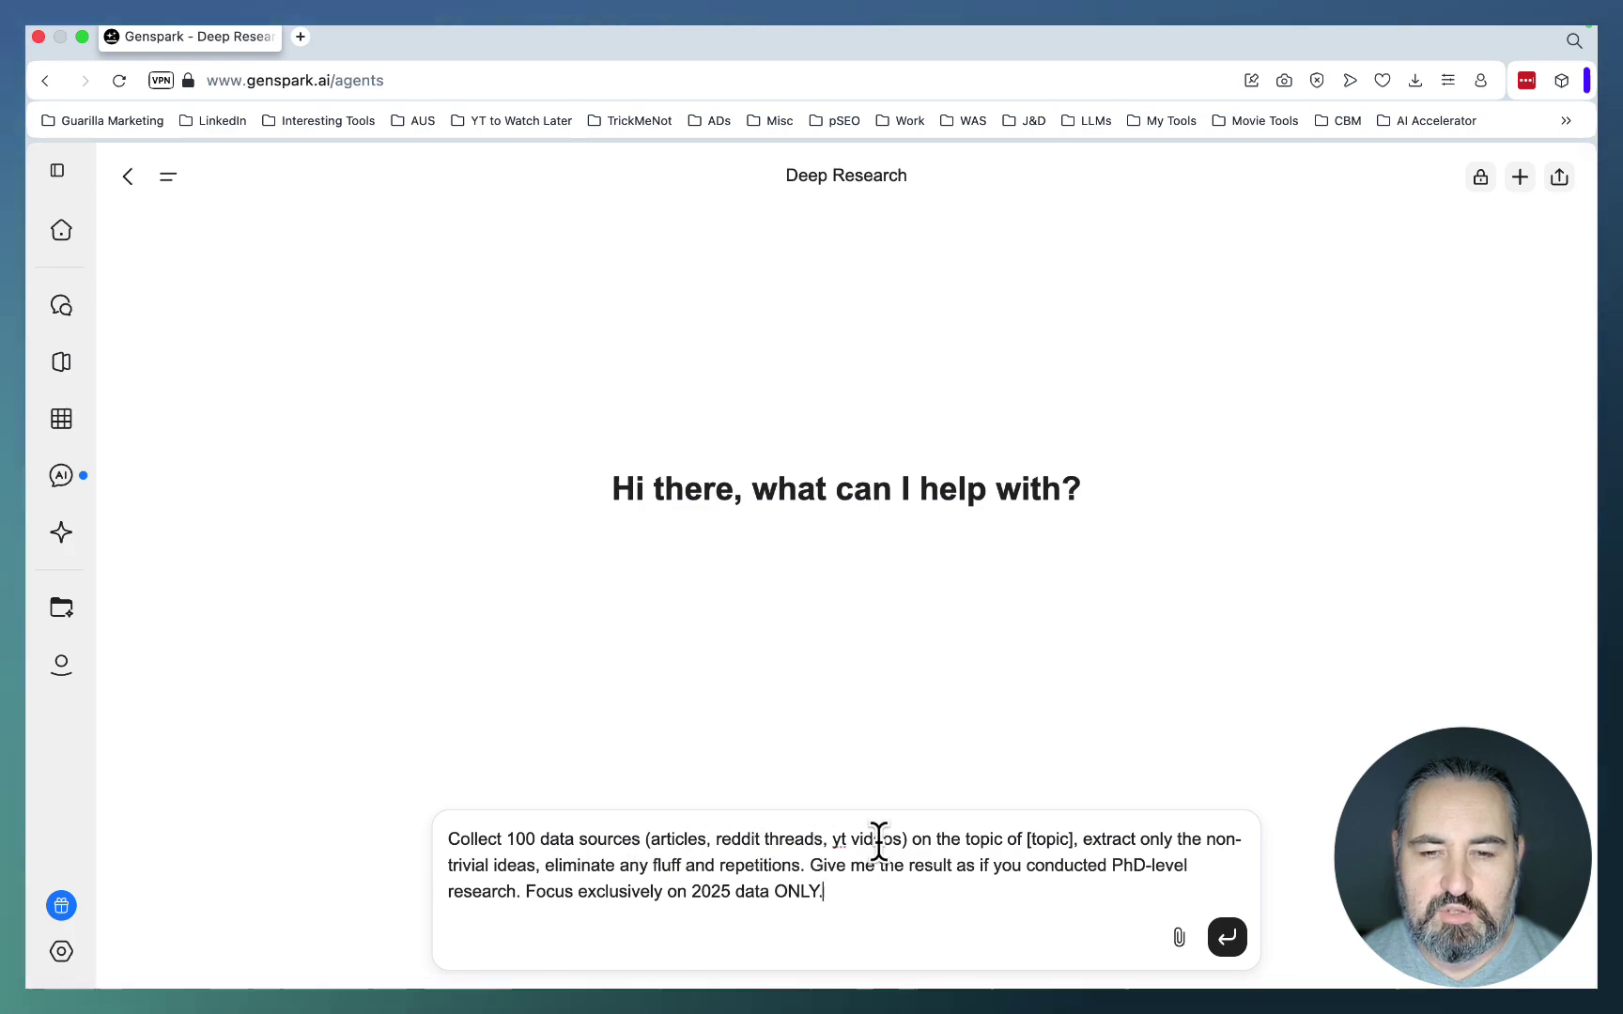
# - Set the topic to 'how to rank on chatgpt, perplexity ai and google ai overviews' and submit the request
pyautogui.click(1070, 838)
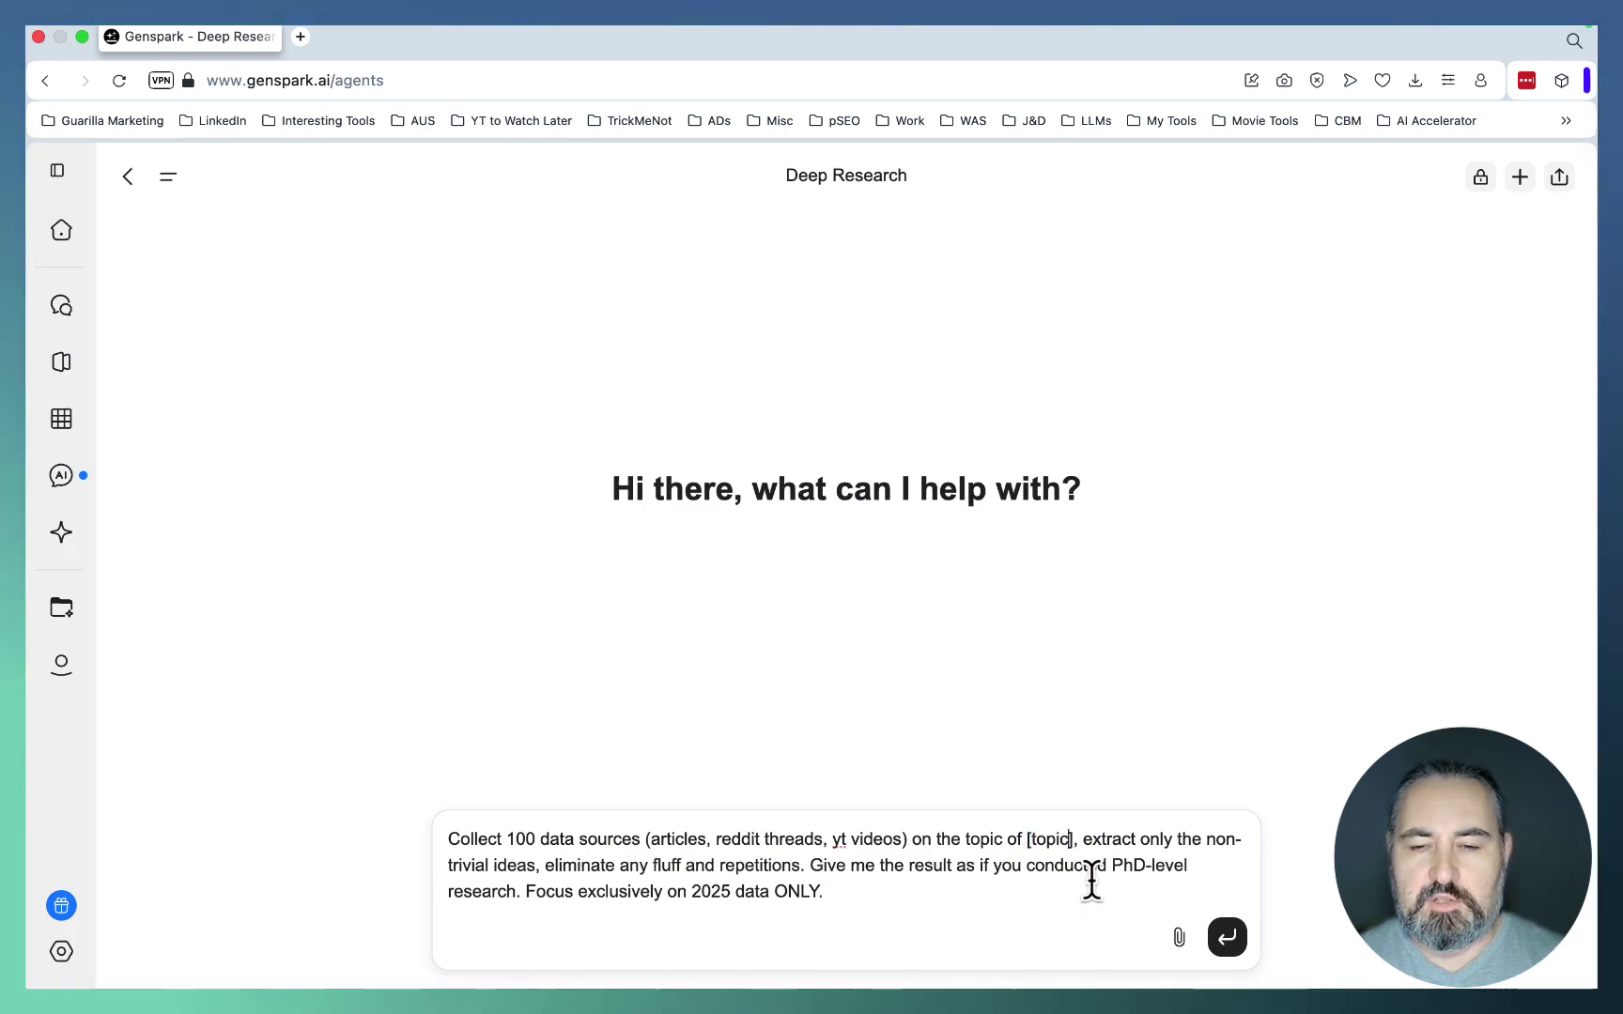
pyautogui.press('BackSpace')
pyautogui.press('BackSpace')
pyautogui.press('BackSpace')
pyautogui.press('BackSpace')
pyautogui.write('how to')
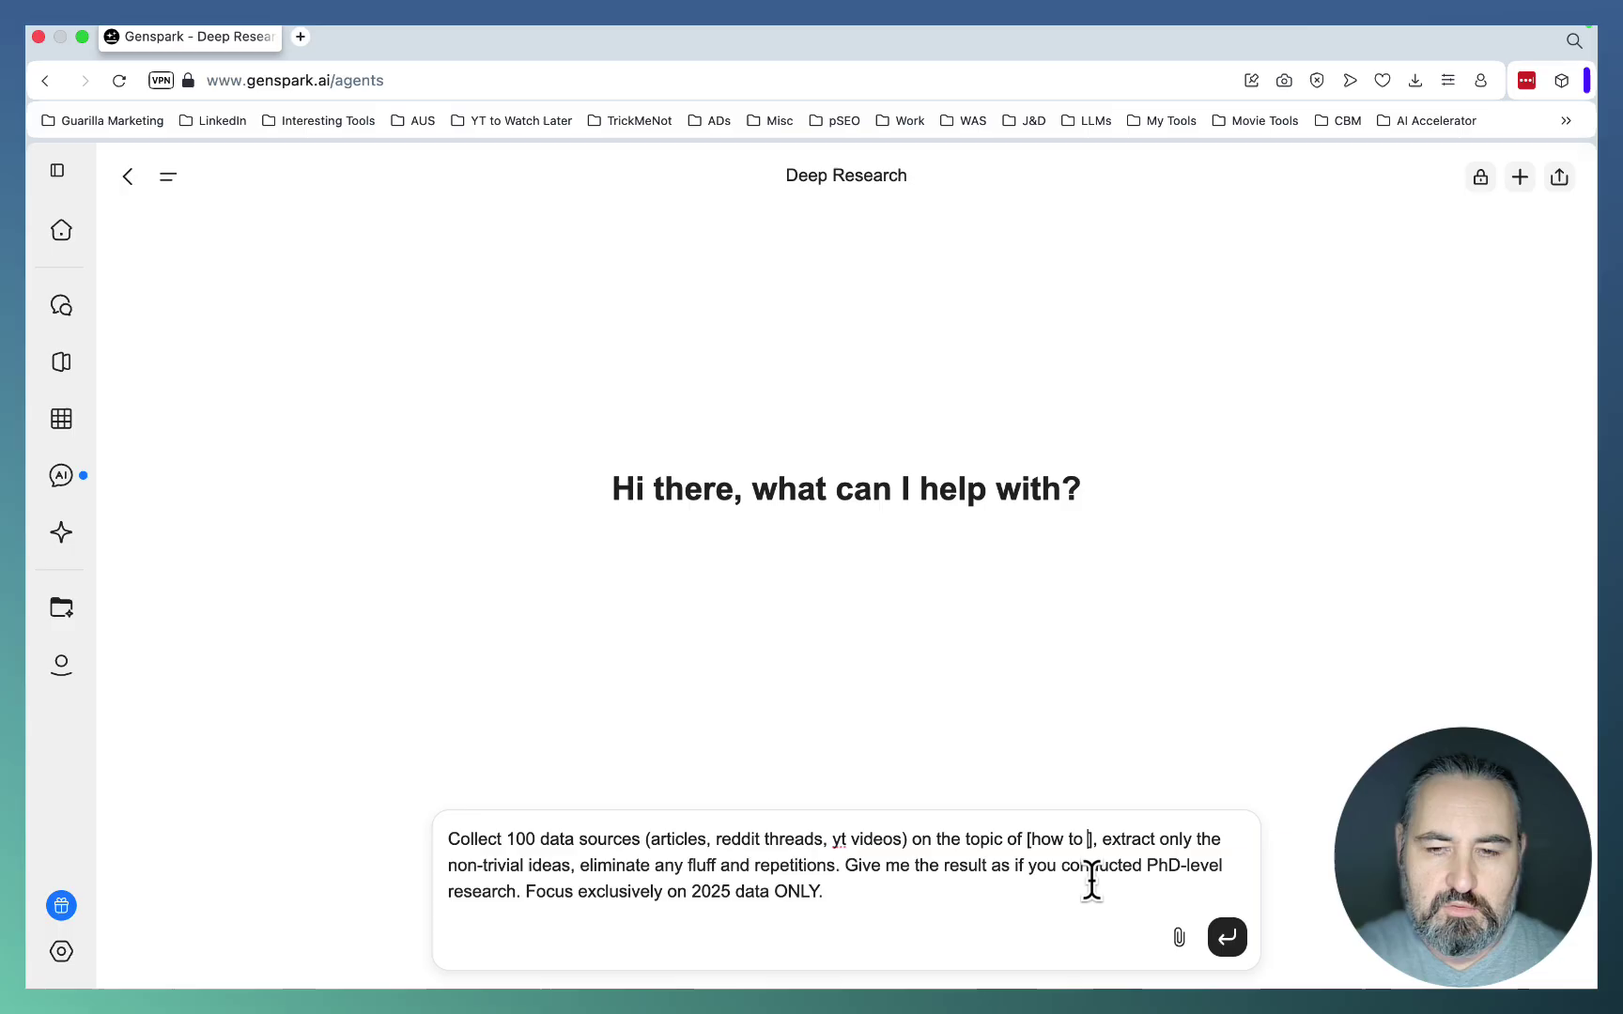
pyautogui.write(' rank on chatgpt')
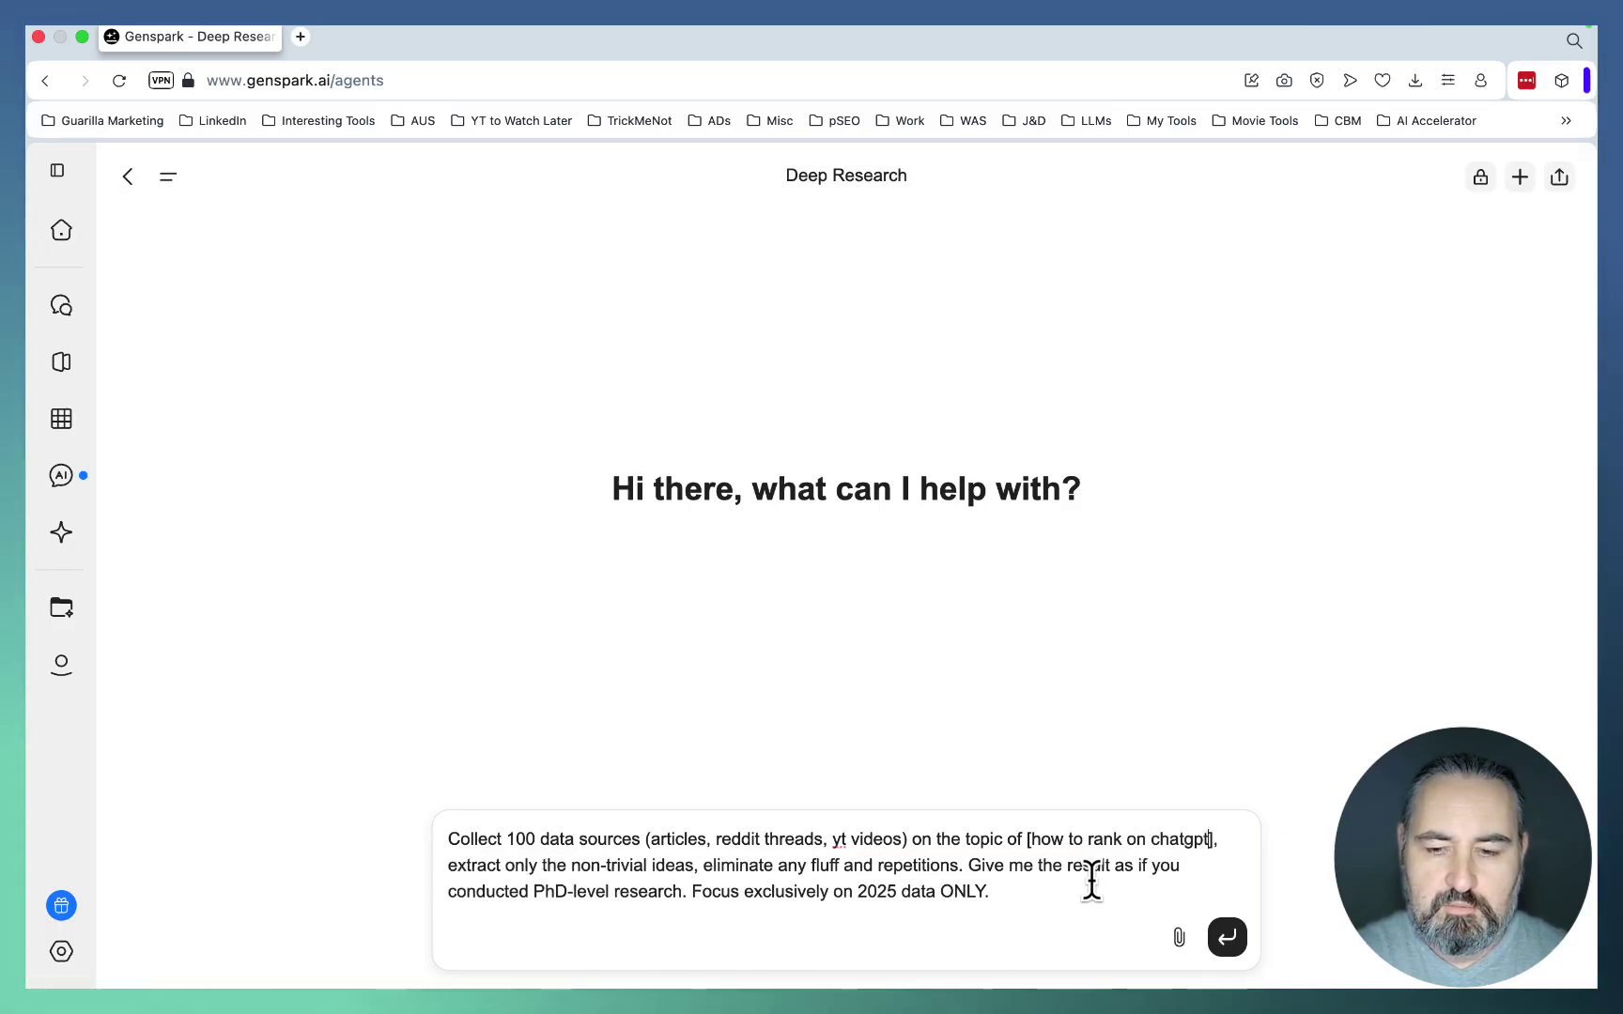
pyautogui.write(', perplexity ai')
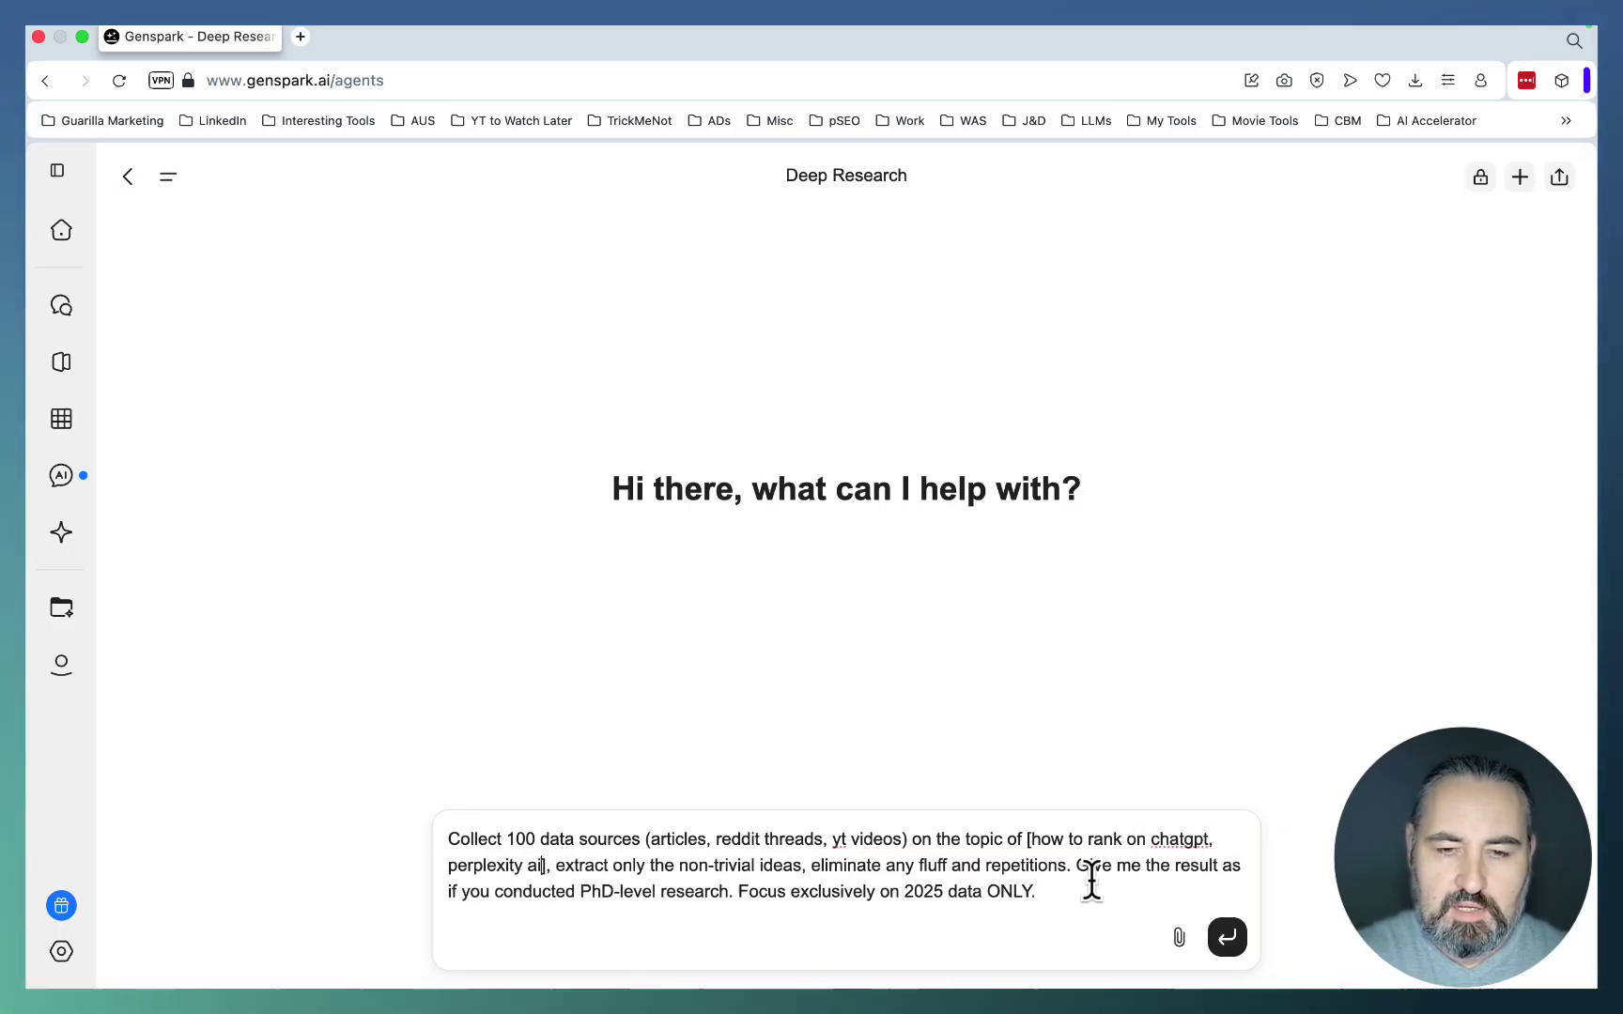
pyautogui.write(' and google ai ove')
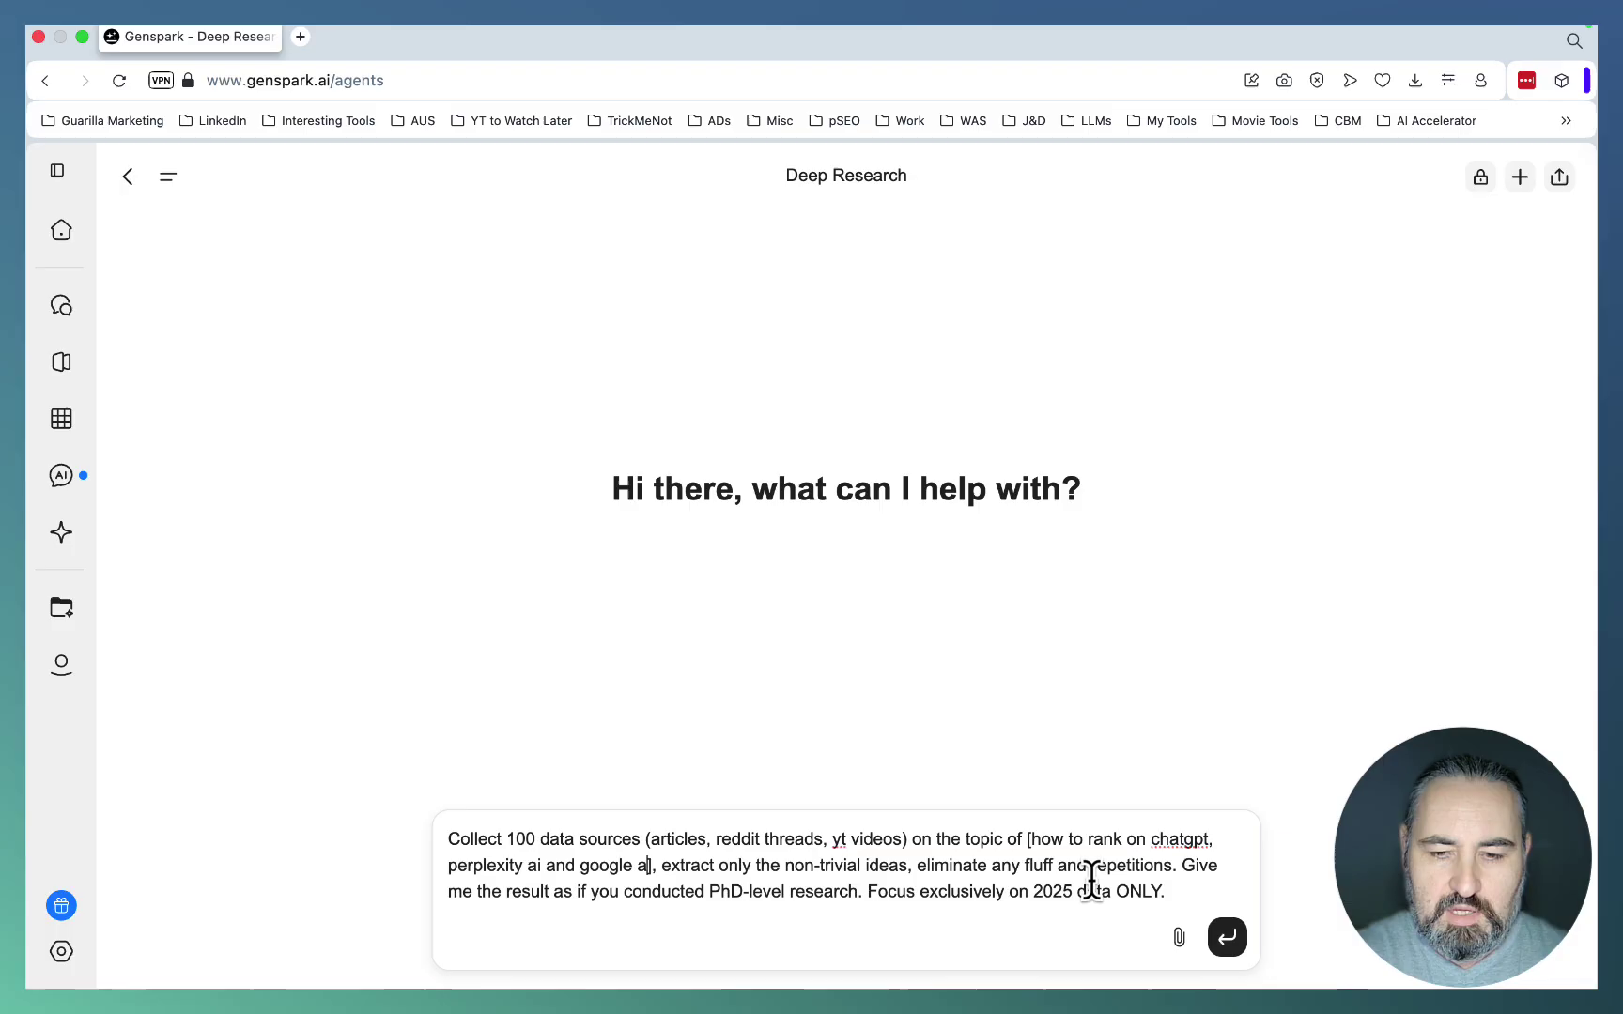
pyautogui.write('rviews')
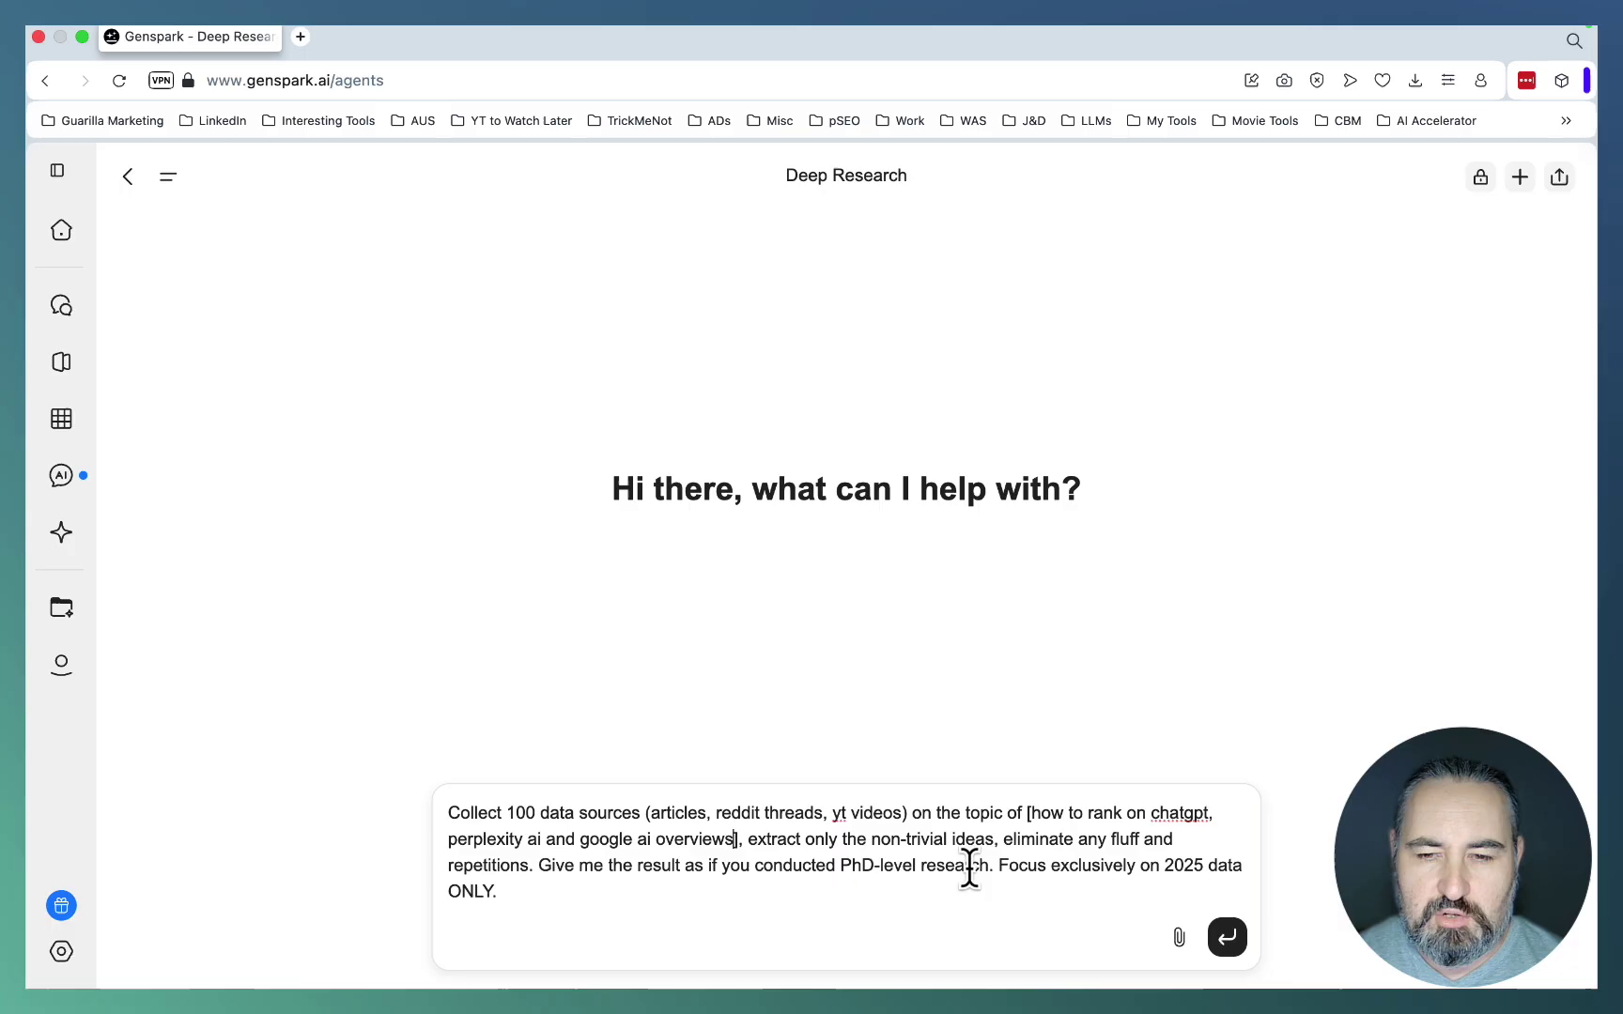
pyautogui.moveTo(1008, 866); pyautogui.dragTo(1098, 909)
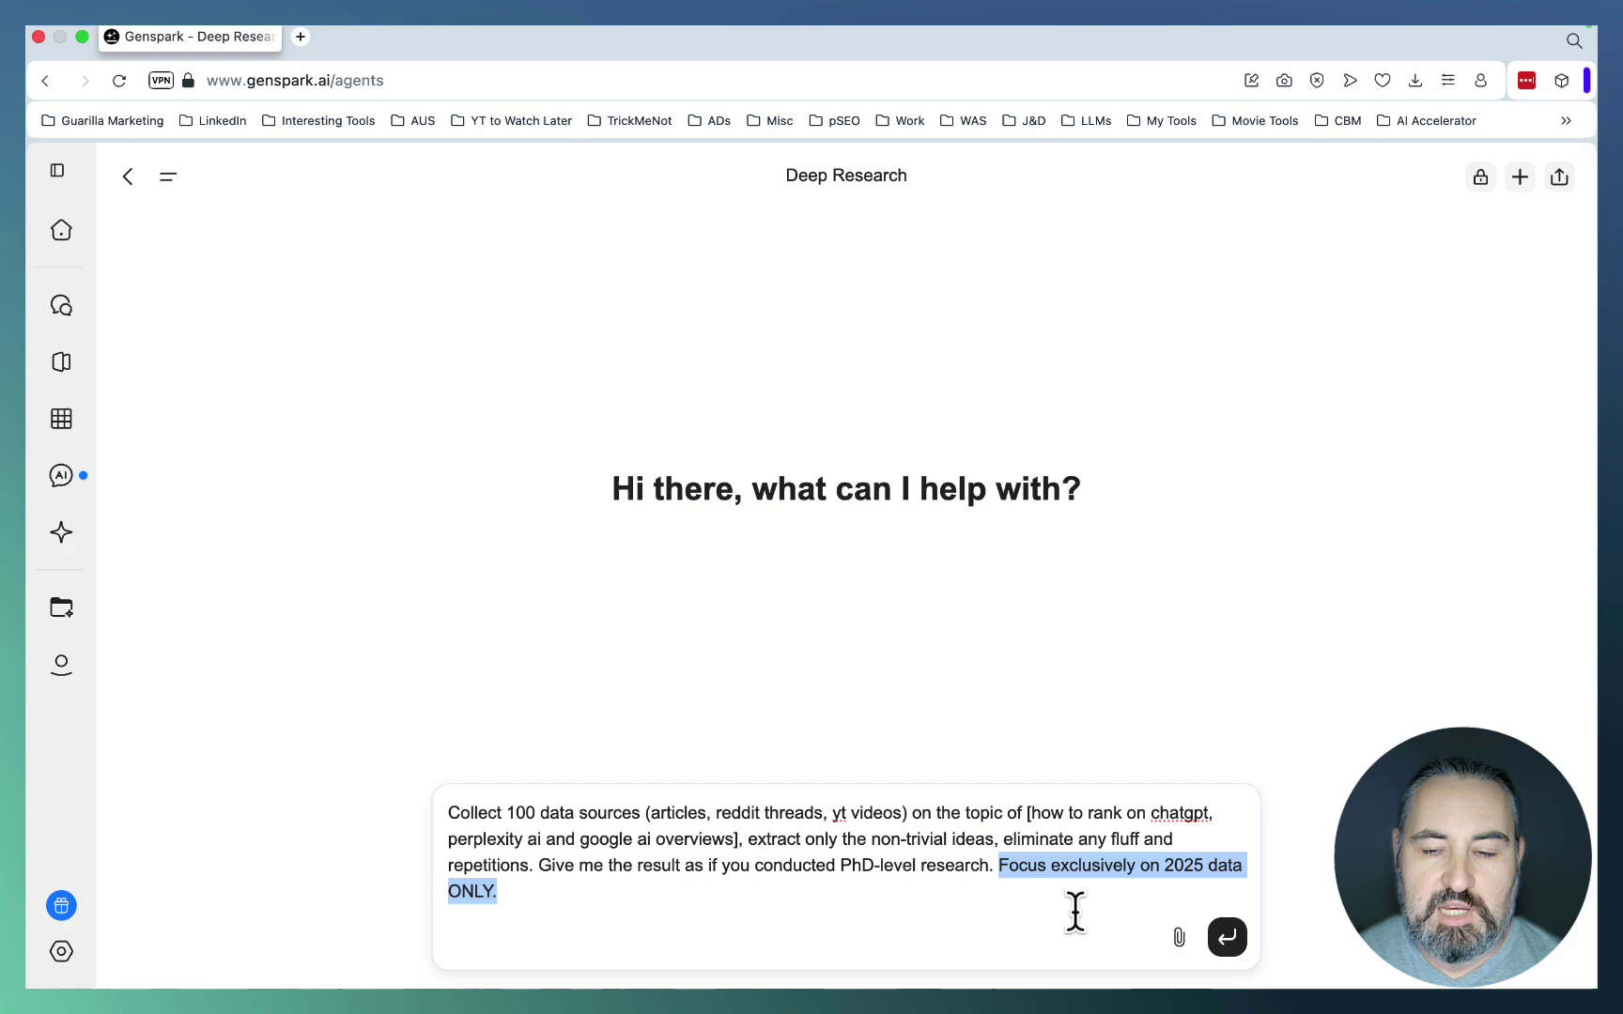
pyautogui.click(1227, 940)
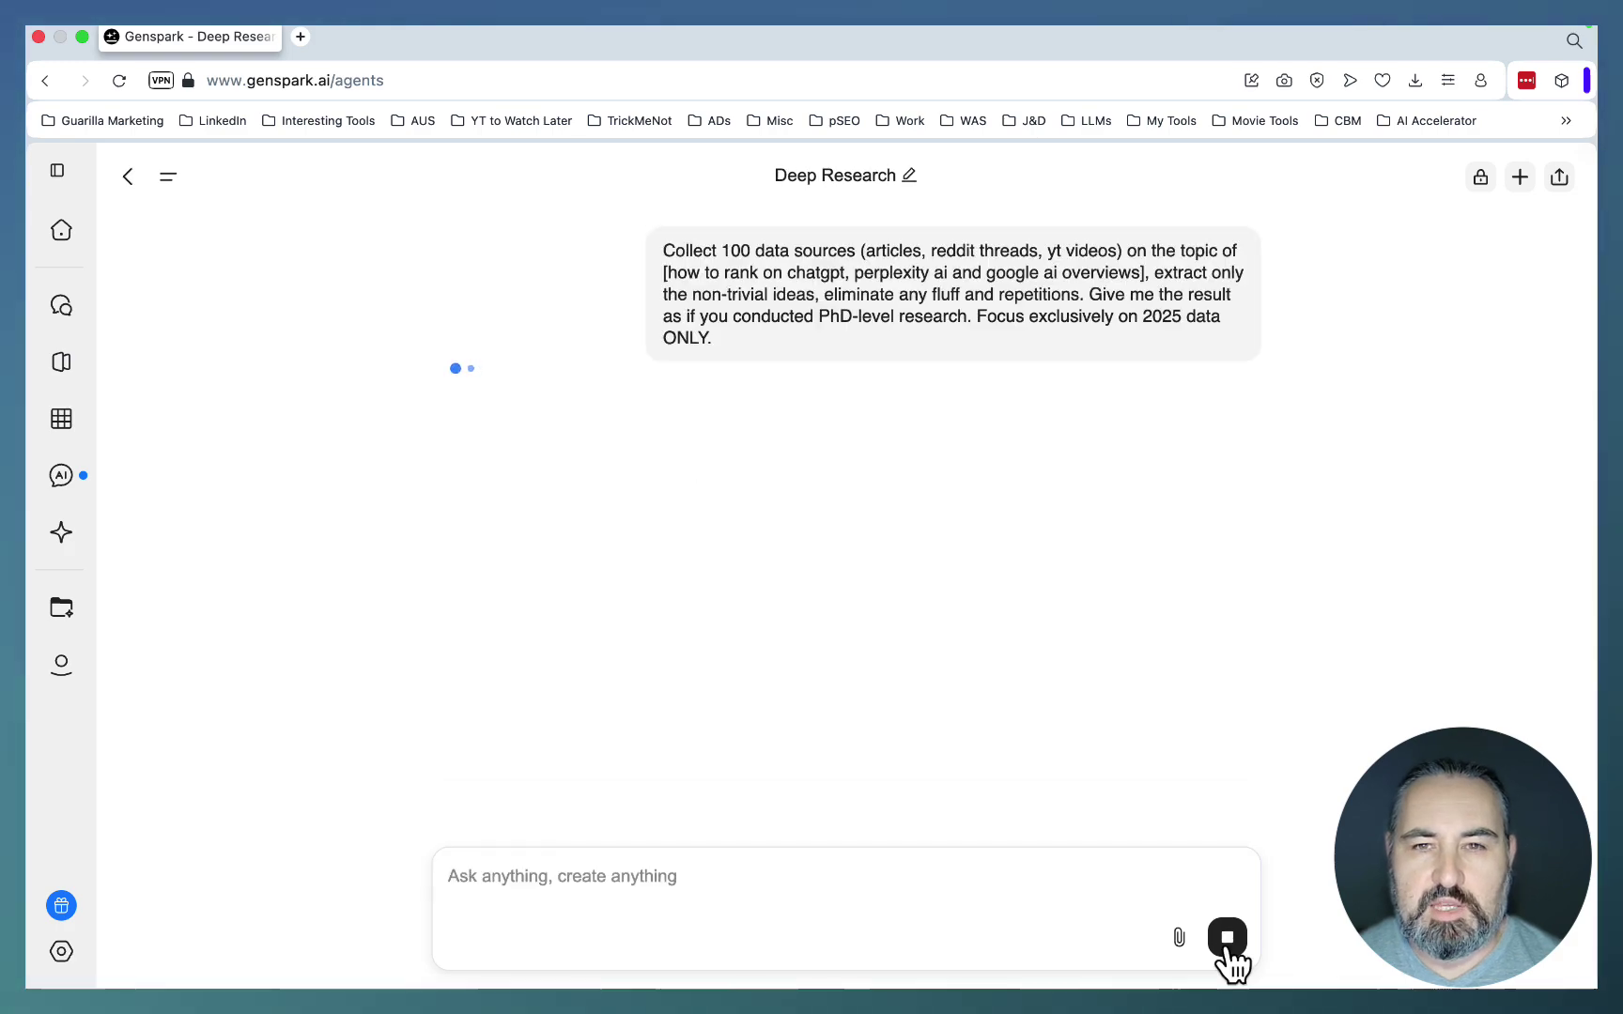
# - Open DeepAgent from the LLMs bookmark's ChatLLM Teams and send it the same research prompt
pyautogui.press('super+t')
pyautogui.click(1091, 120)
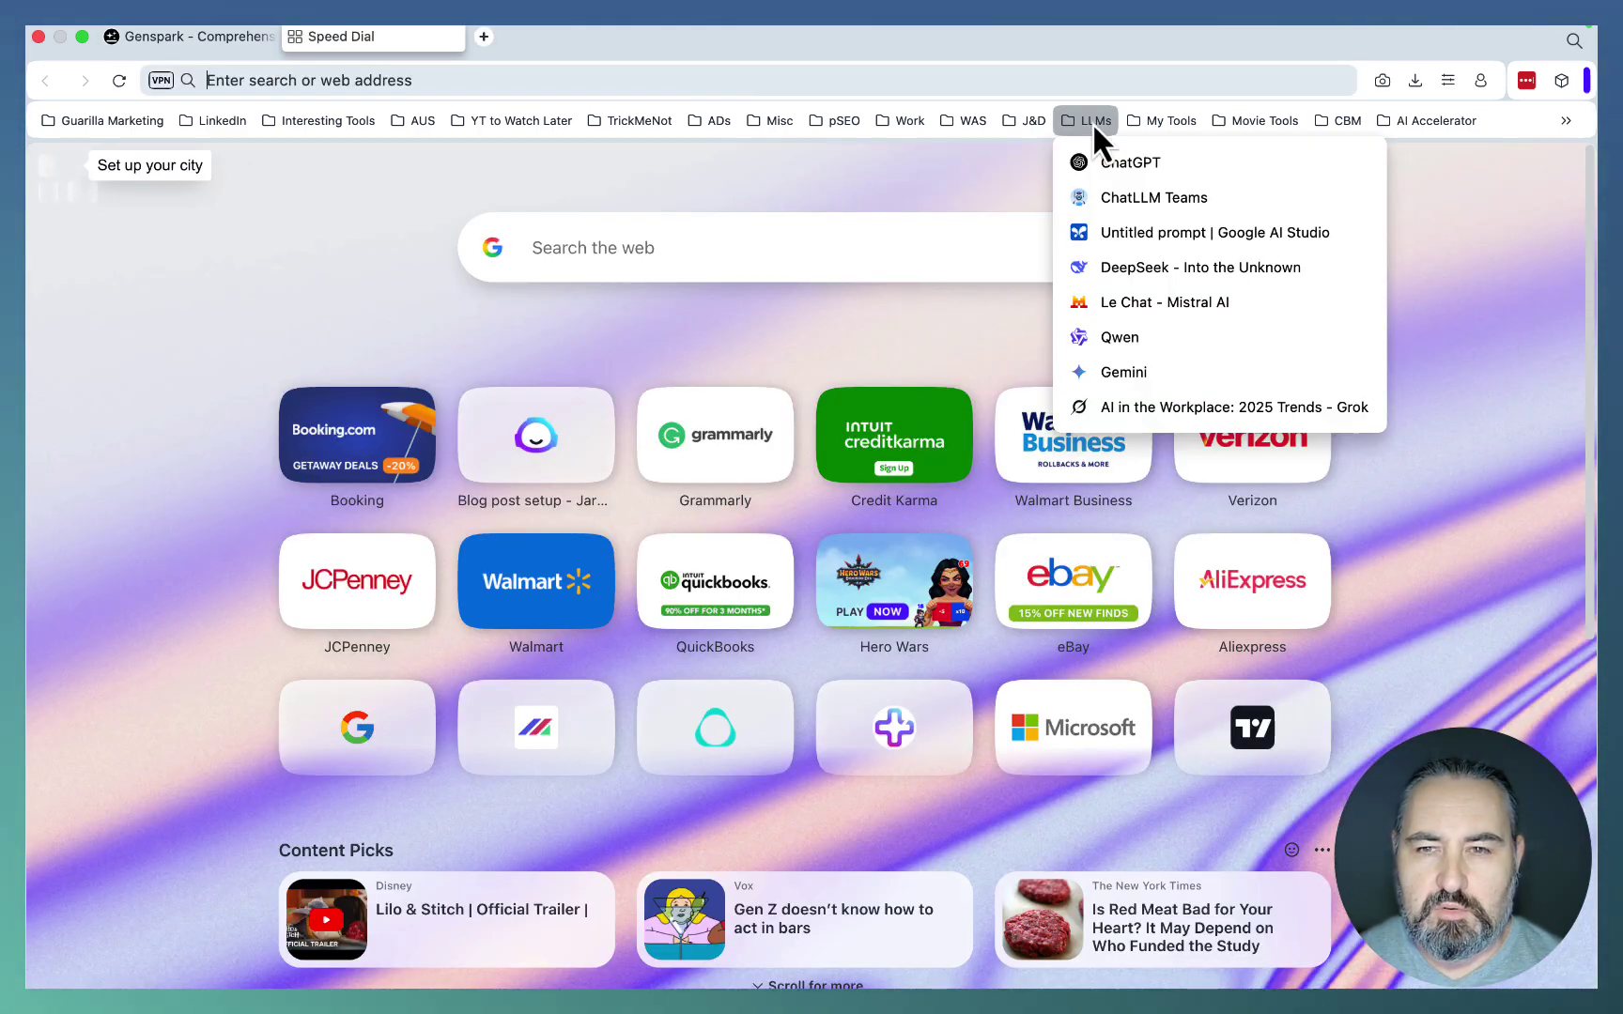
pyautogui.click(1127, 191)
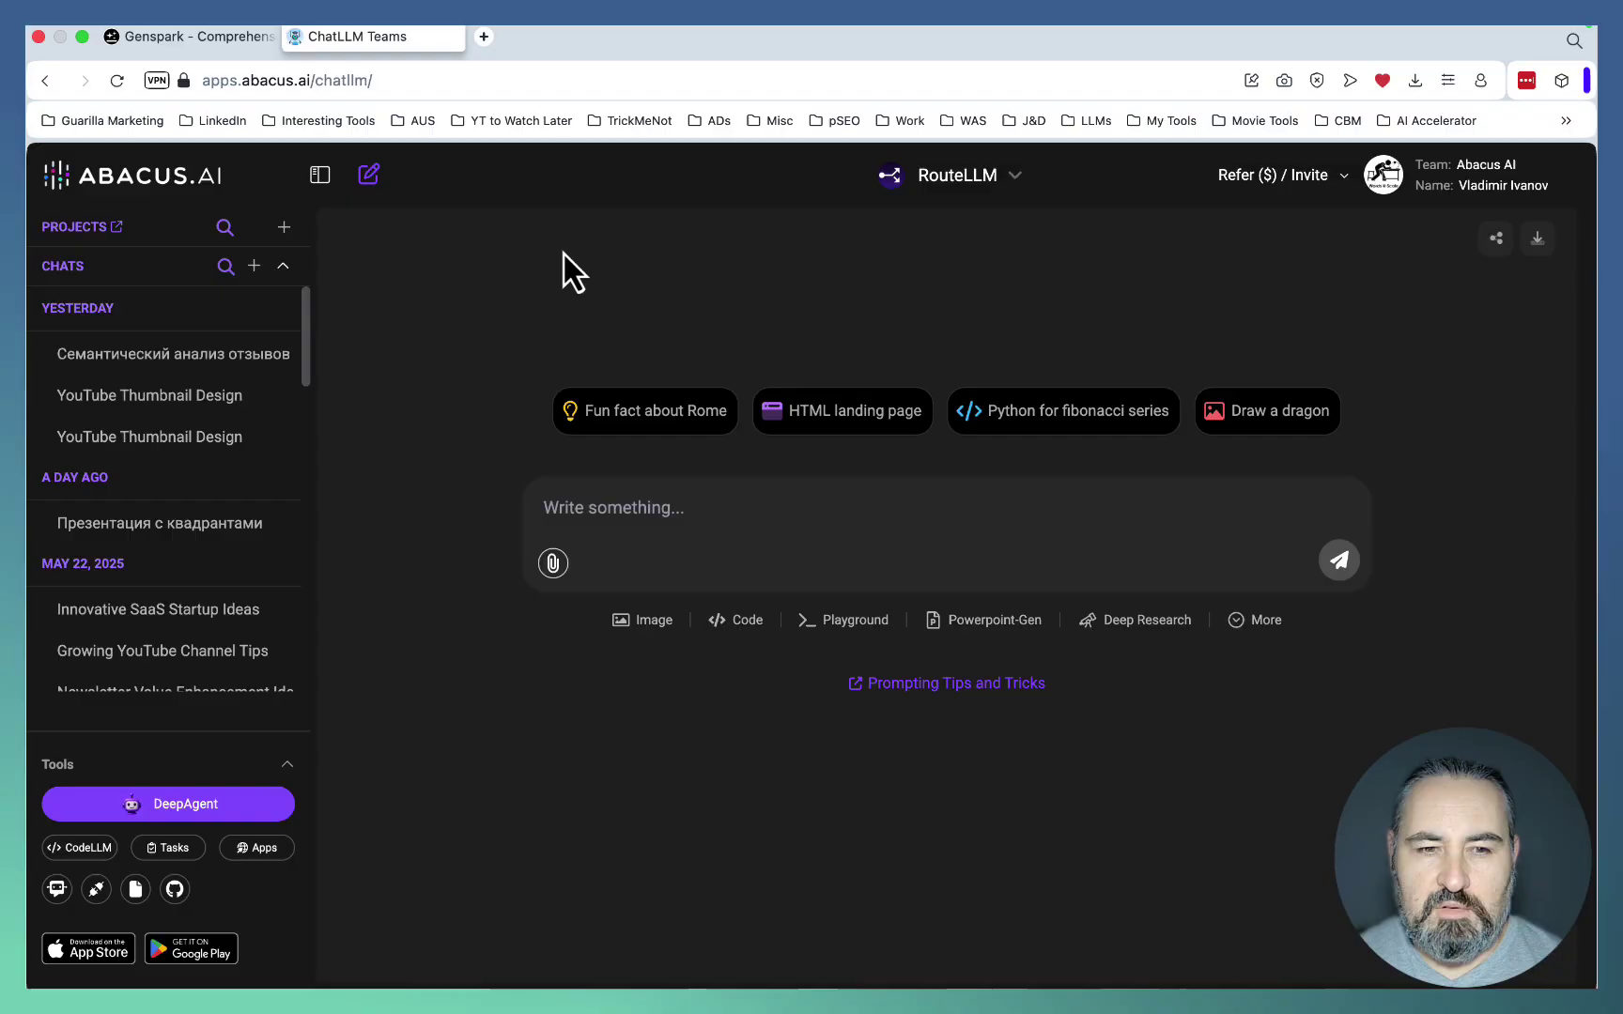
pyautogui.click(175, 806)
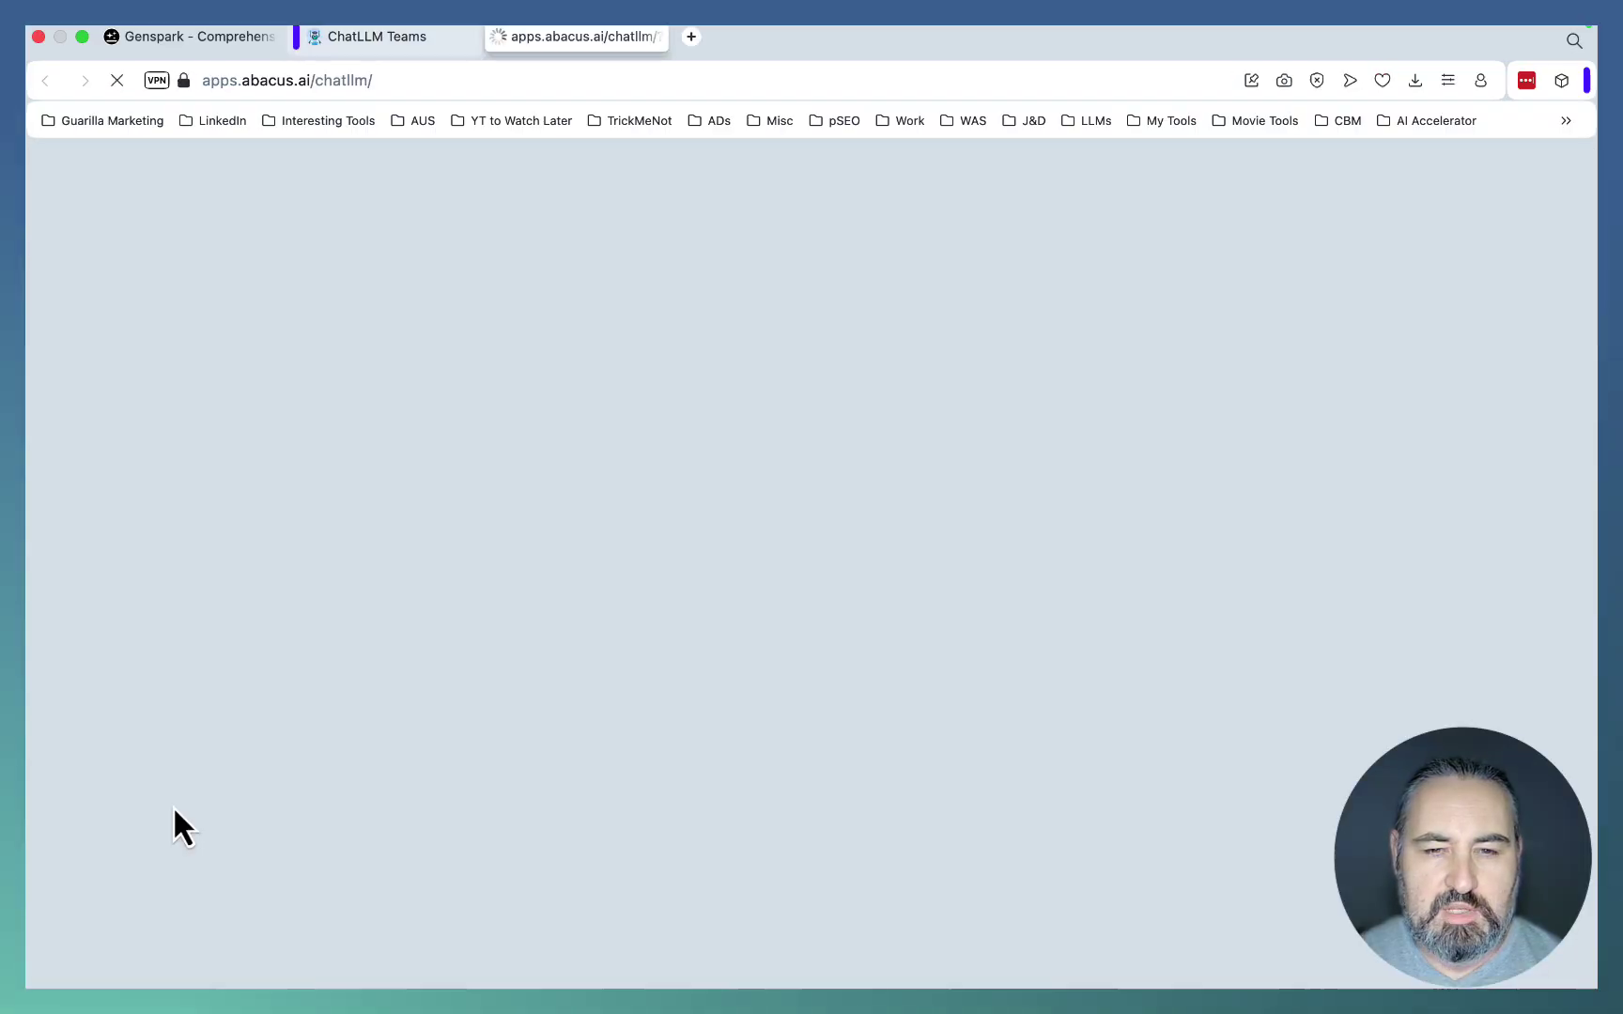
pyautogui.click(315, 36)
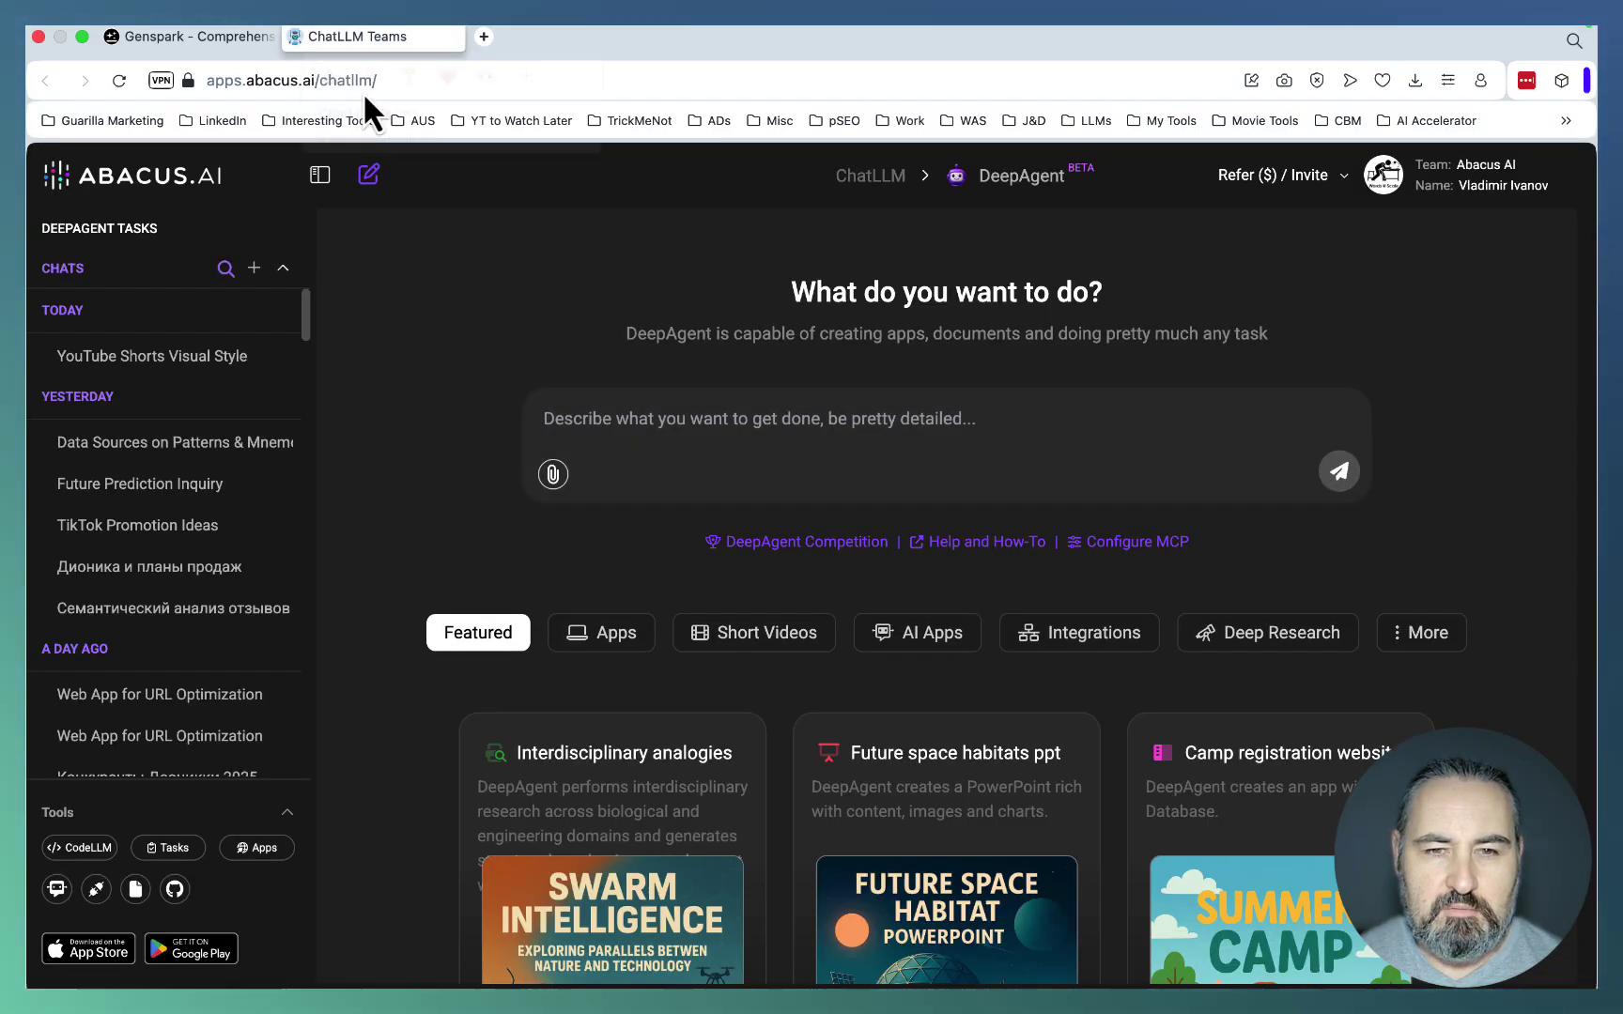
pyautogui.click(634, 418)
pyautogui.write('Collect 100 data sources (articles, reddit threads, yt videos) on the topic of [topic], extract only the non-trivial ideas, eliminate any fluff and repetitions. Give me the result as if you conducted PhD-level research. Focus exclusively on 2025 data ONLY.')
pyautogui.click(1338, 519)
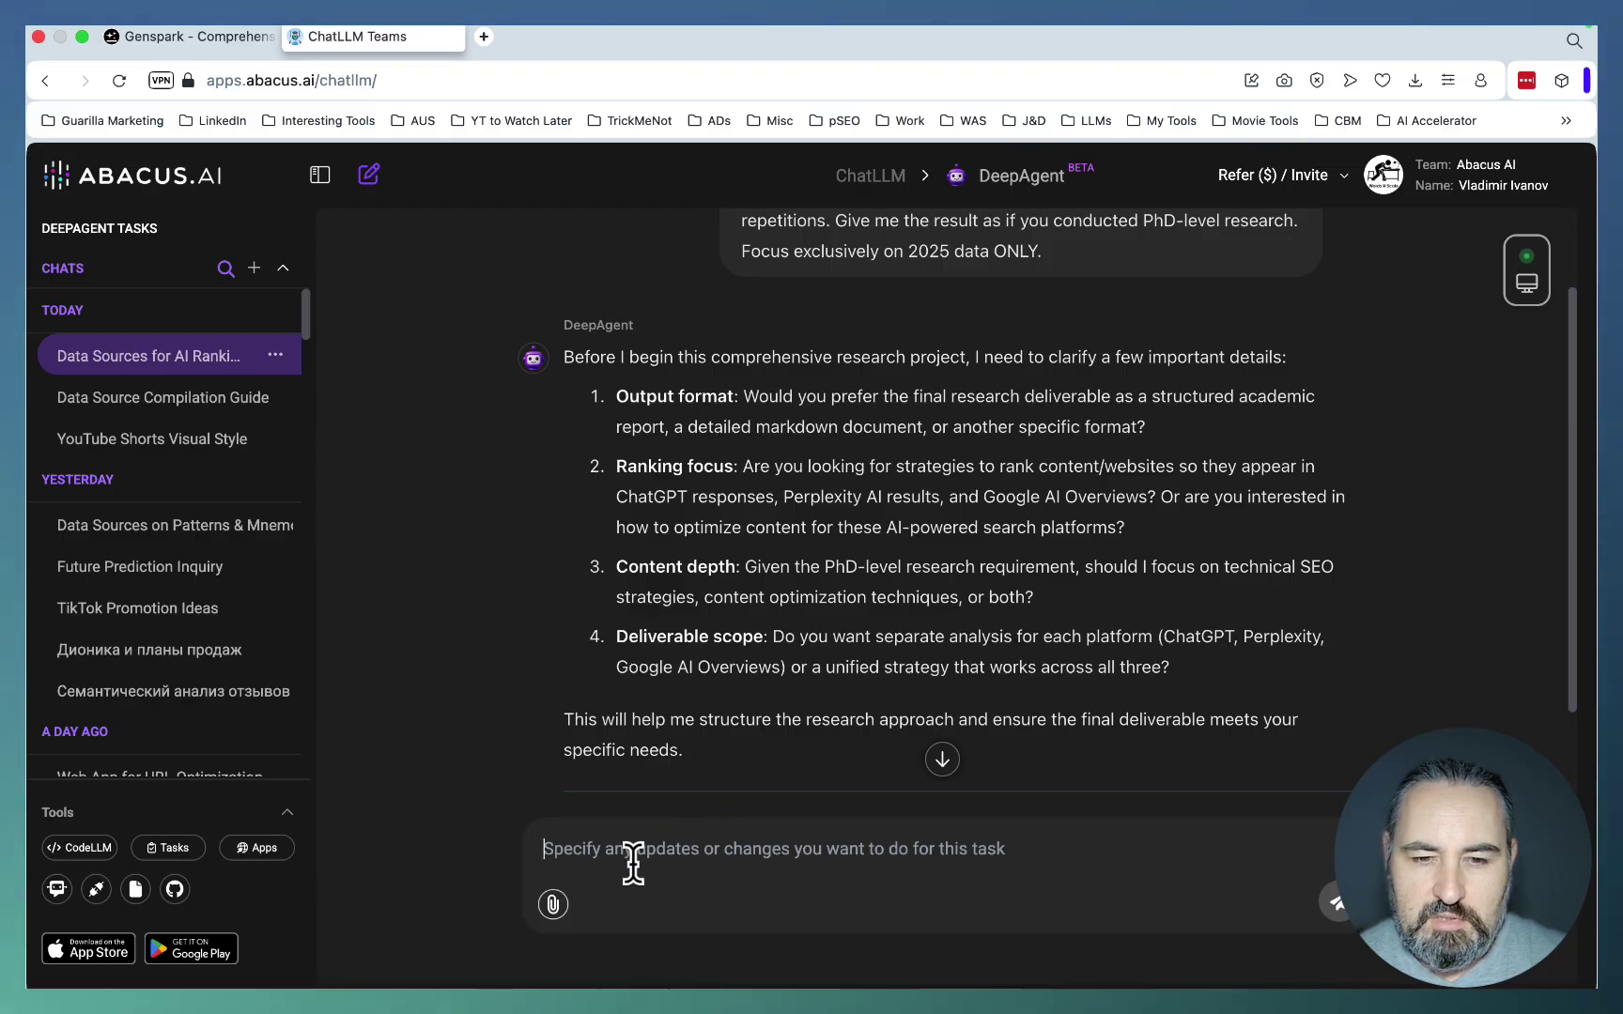
# - Draft numbered answers to DeepAgent's questions: 1. report, 2. both, 3. content optimization, 4. un
pyautogui.write('1. report')
pyautogui.hotkey('shift', 'Return')
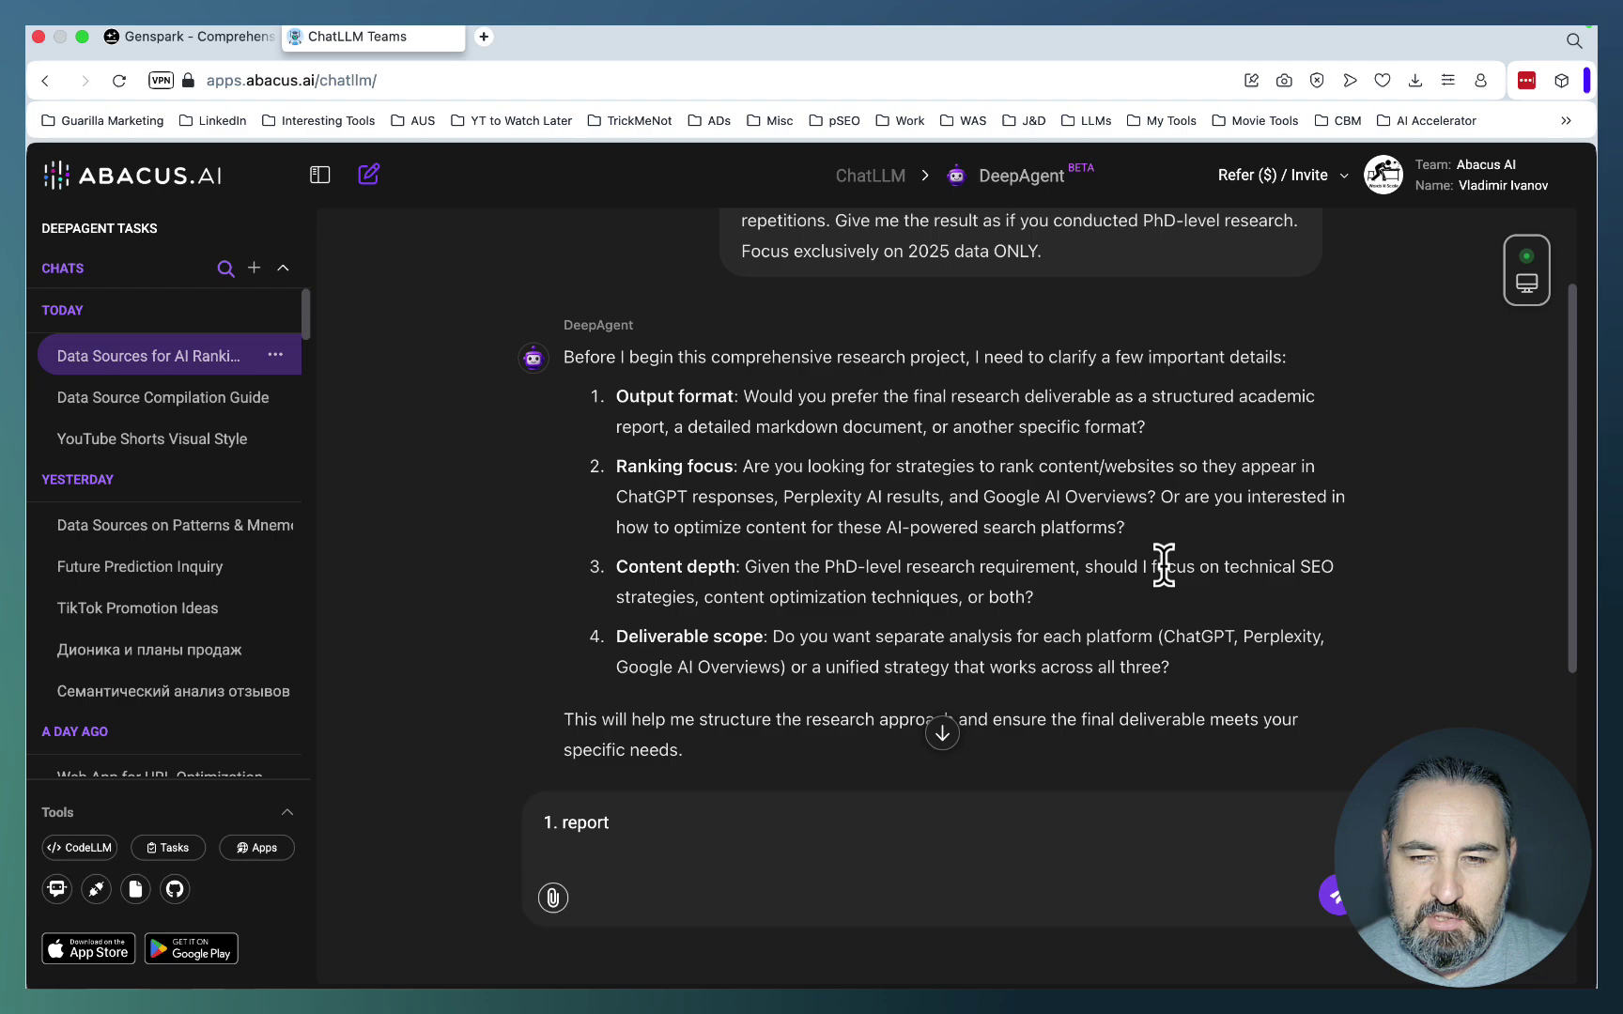
pyautogui.write('2. bo')
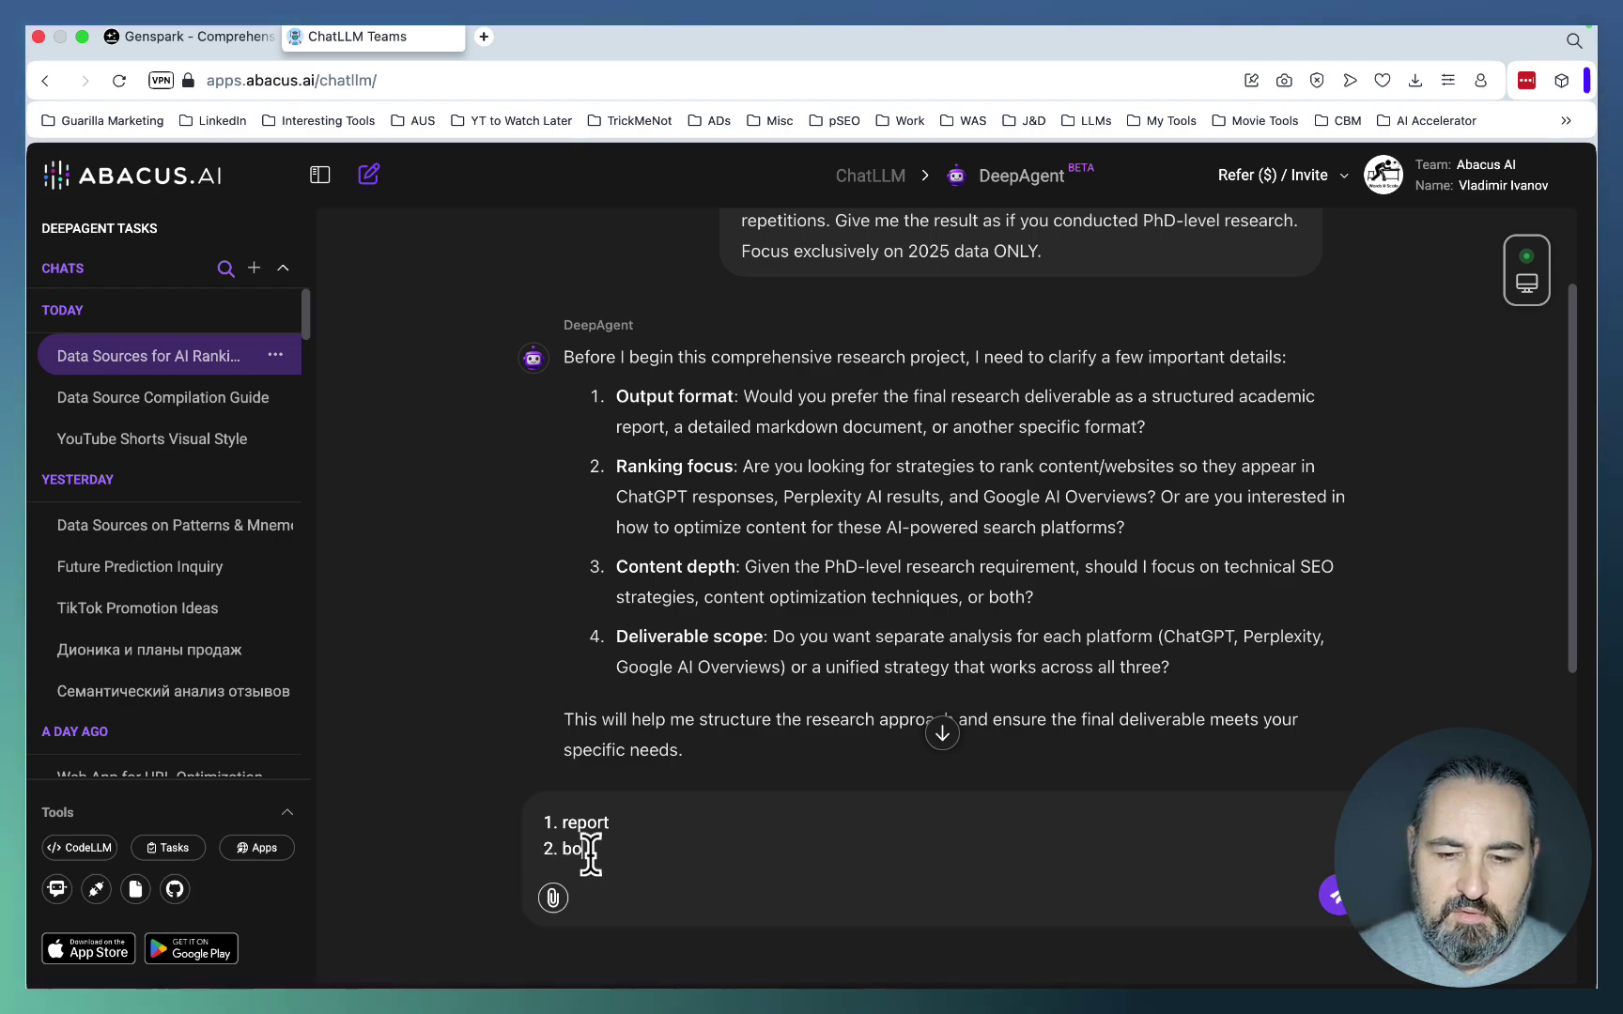
pyautogui.write('th')
pyautogui.press('Return')
pyautogui.write('3.')
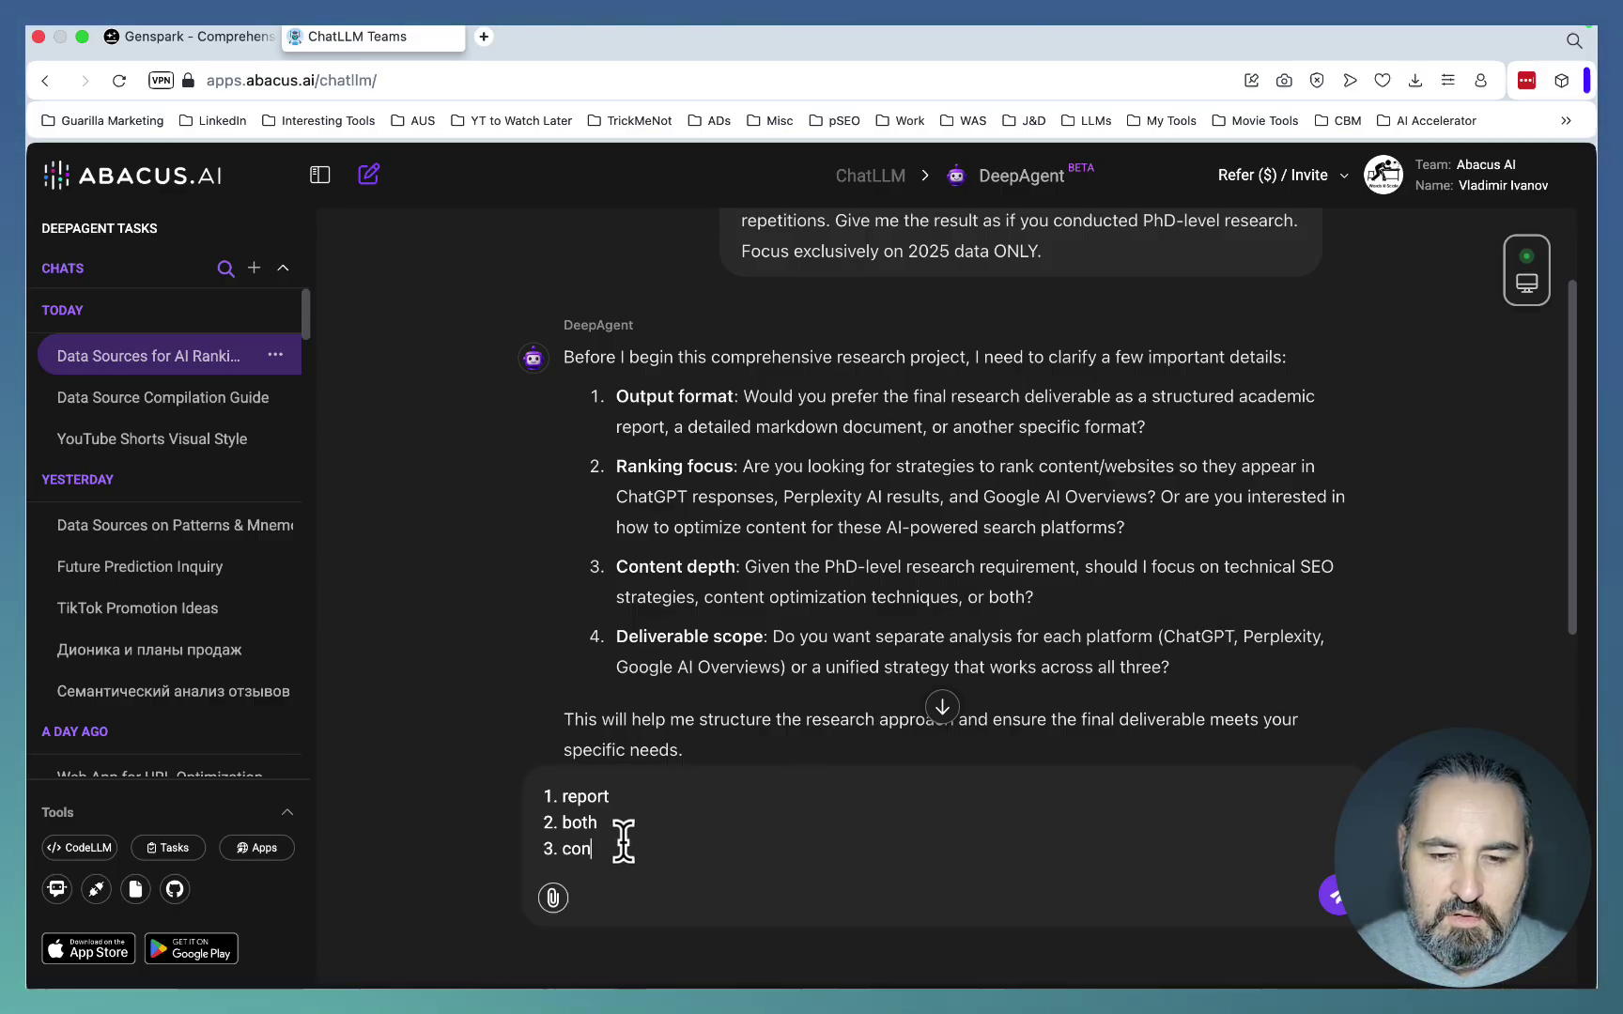
pyautogui.write('content optimization')
pyautogui.hotkey('shift', 'Return')
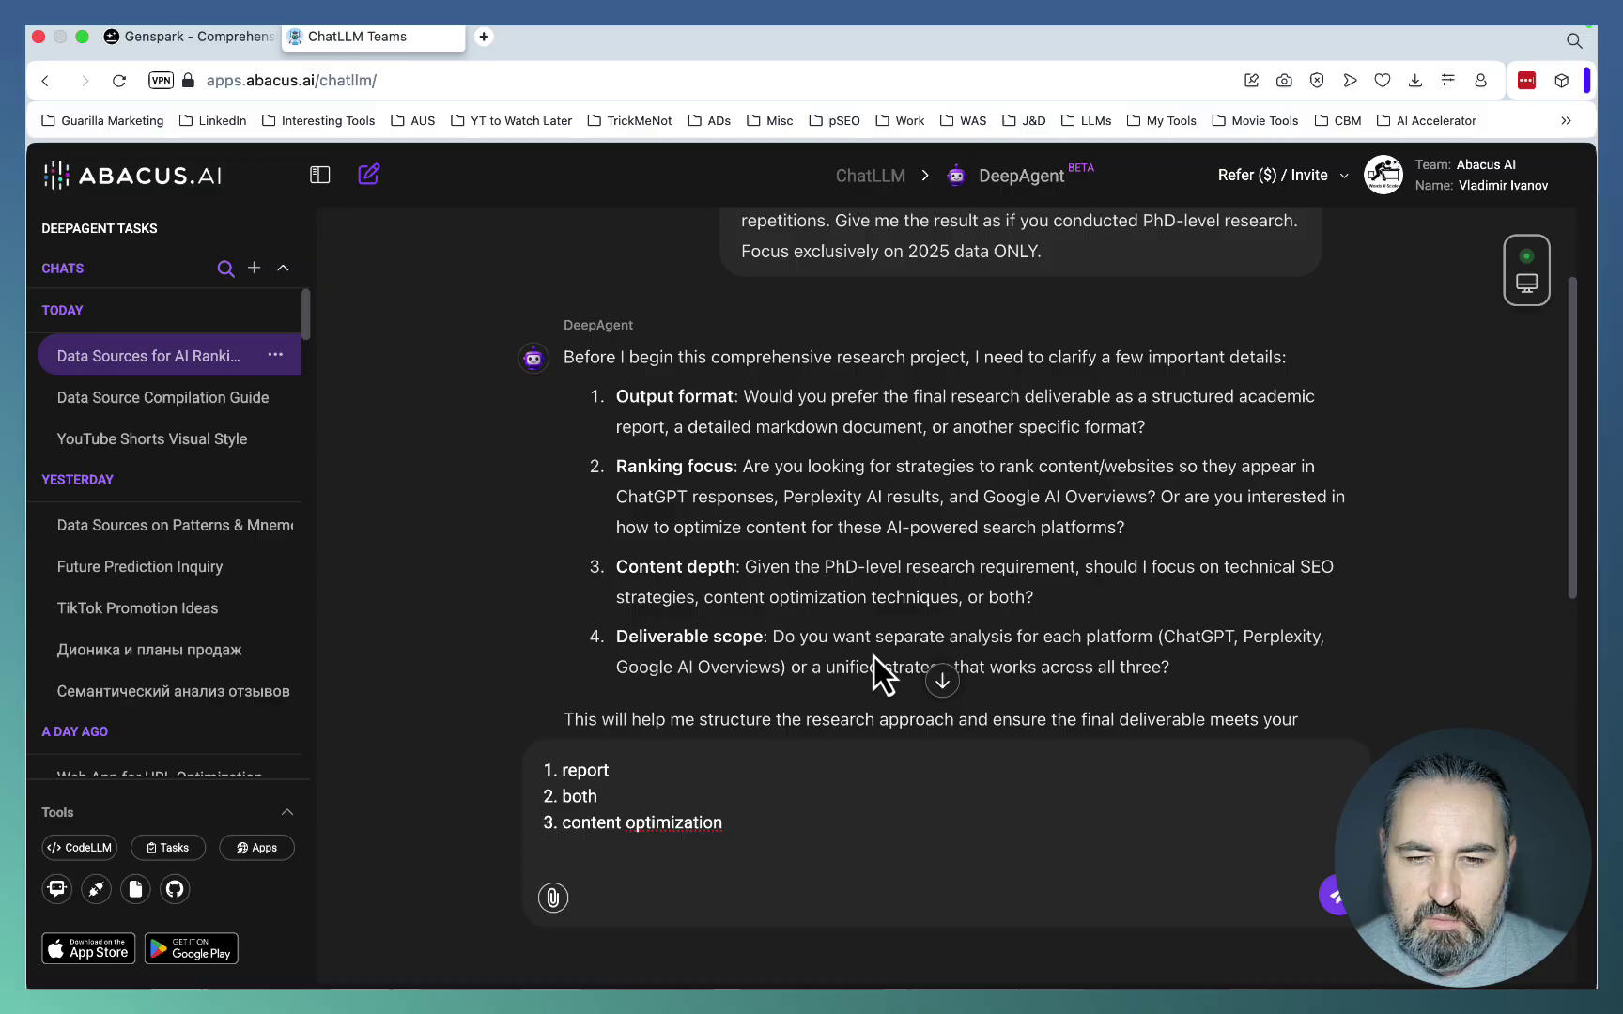
pyautogui.write('4. un')
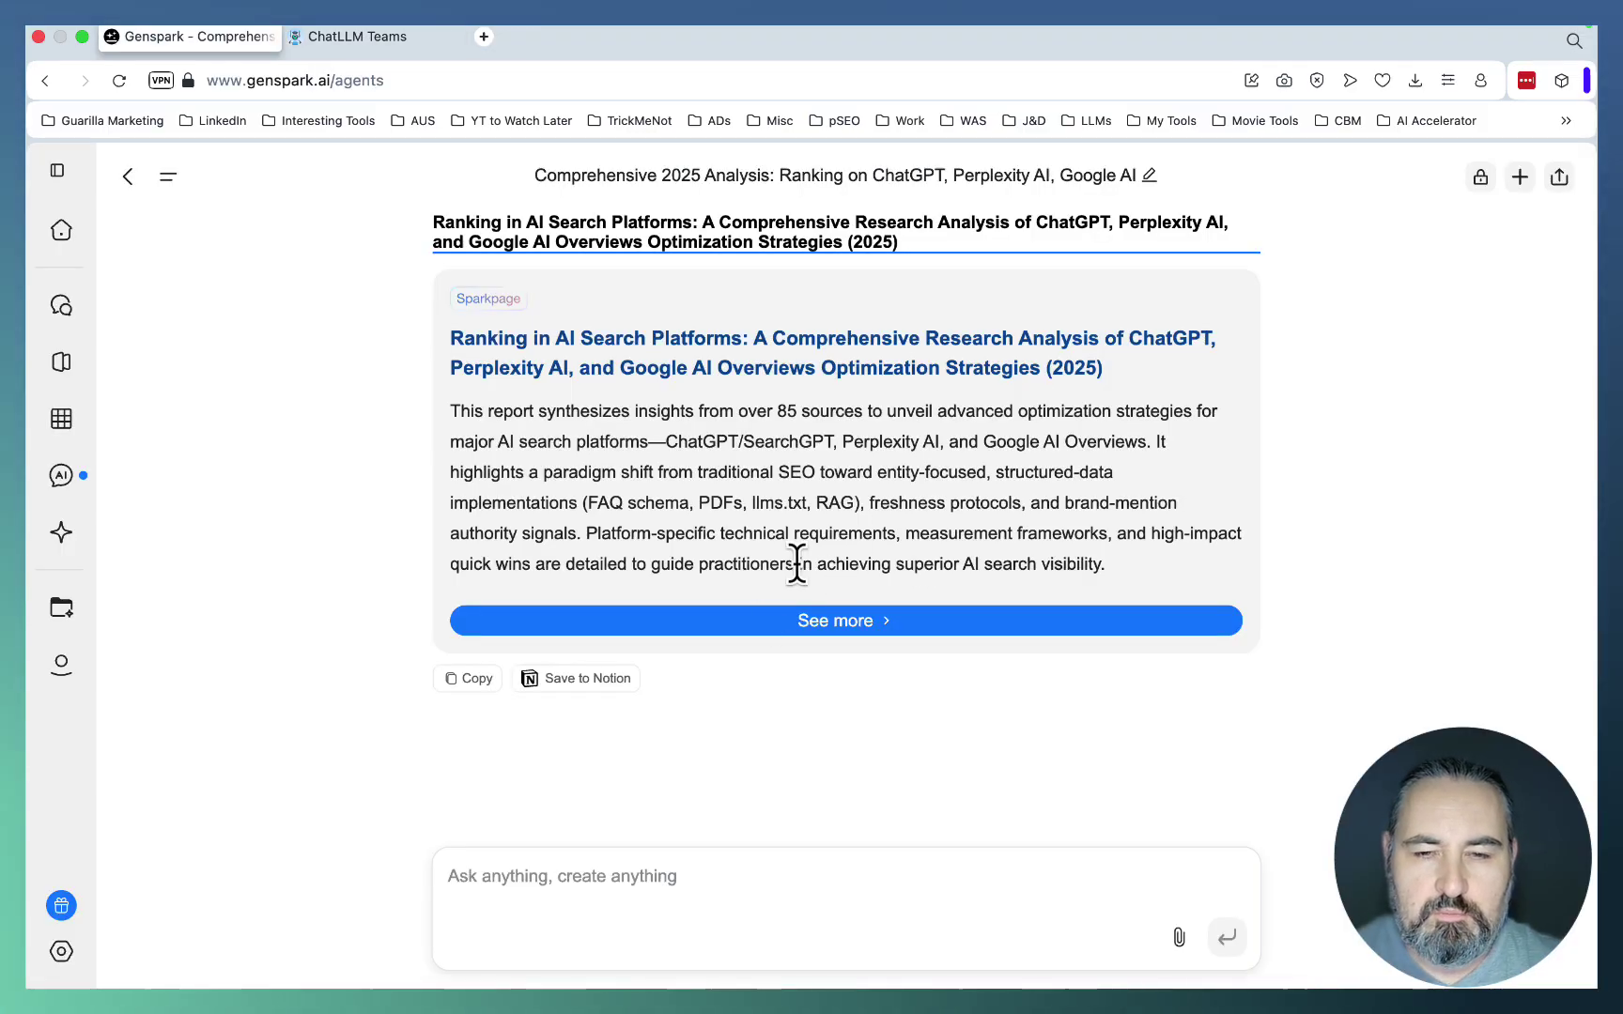
# - Open the full Sparkpage report, read down to its appendix, then close the report tab
pyautogui.click(756, 621)
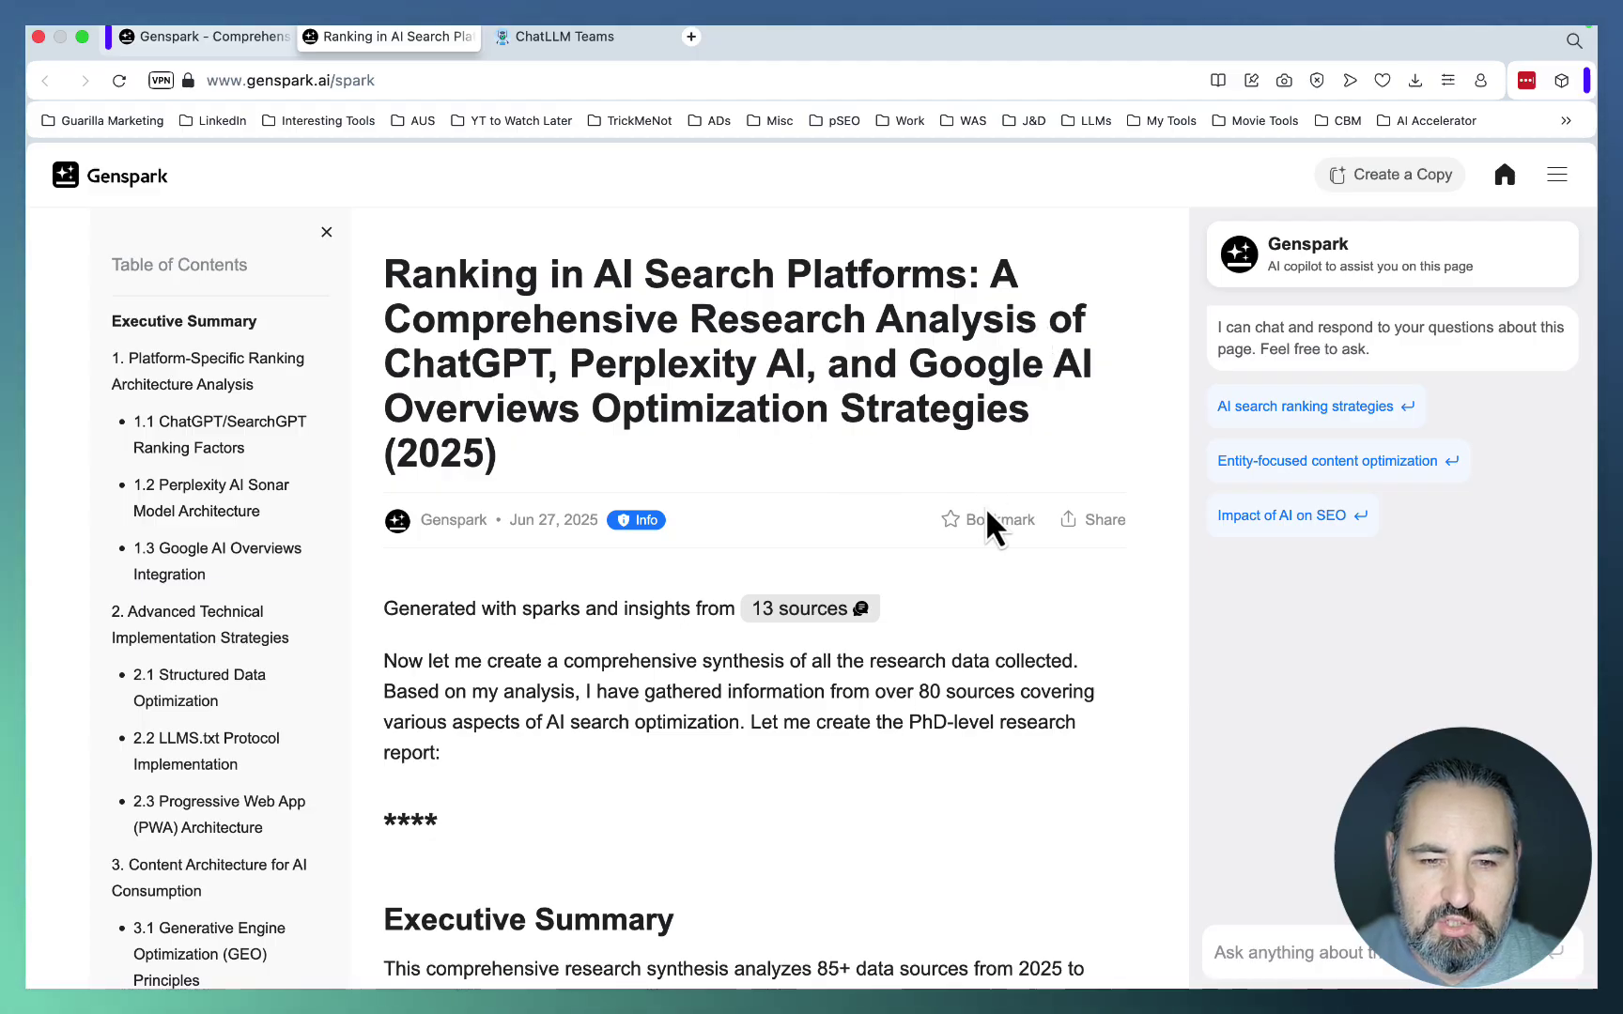
pyautogui.scroll(-10, 985, 505)
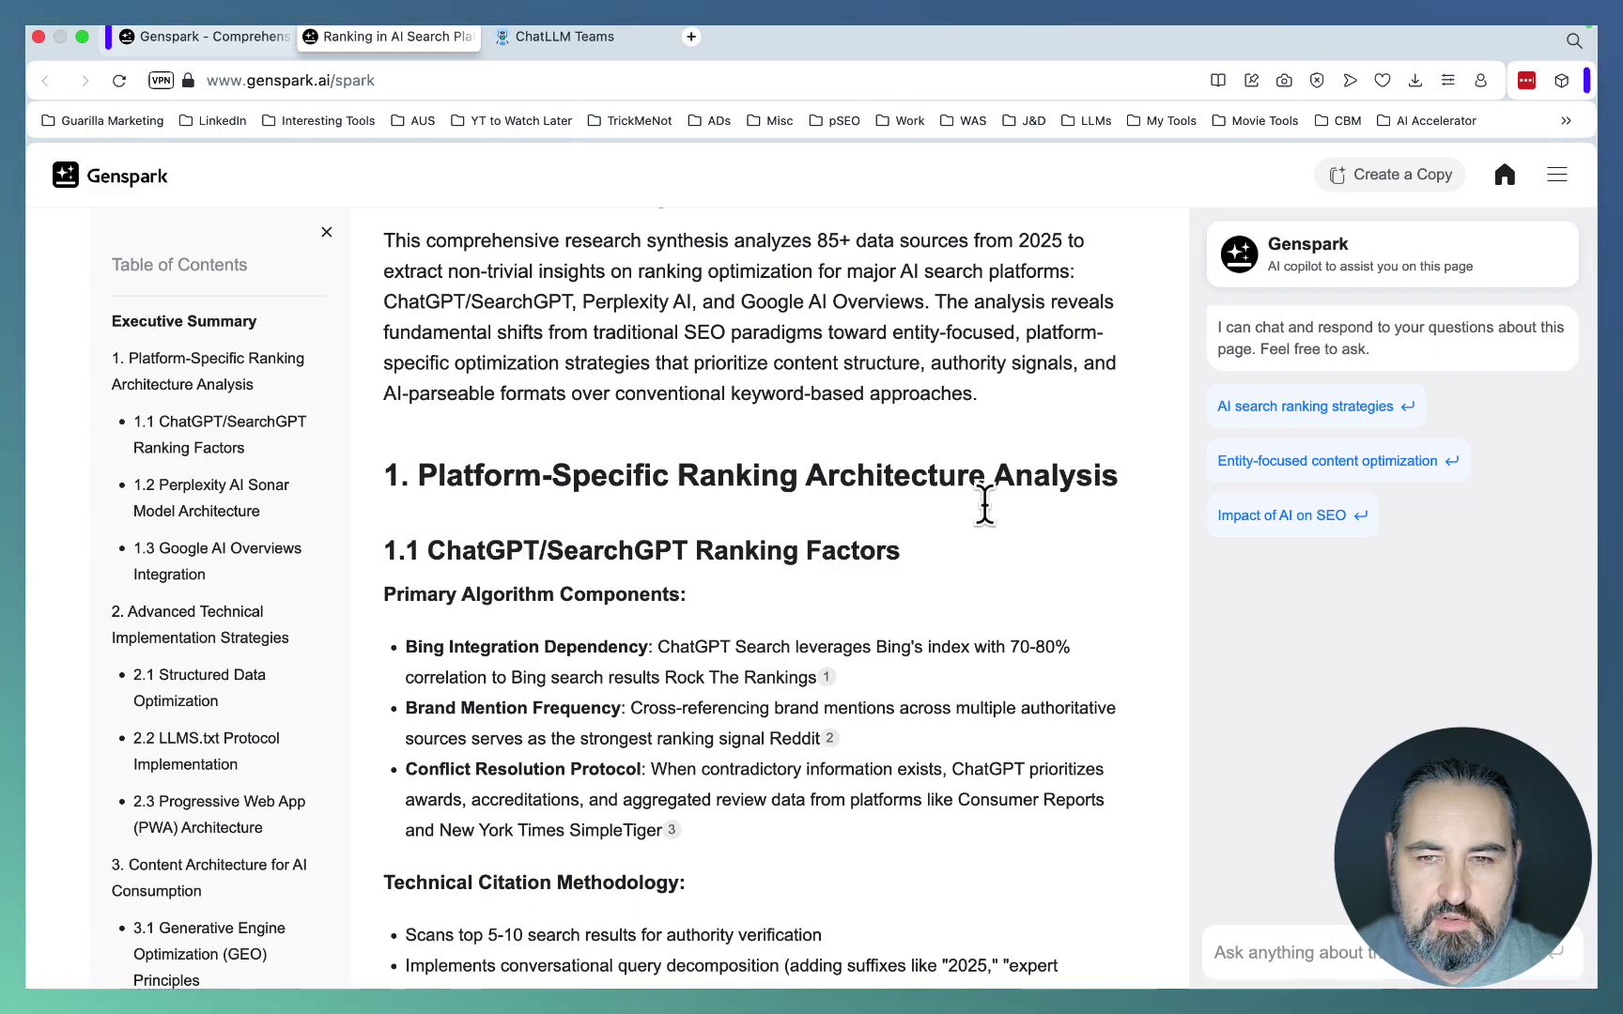
pyautogui.scroll(-3, 983, 505)
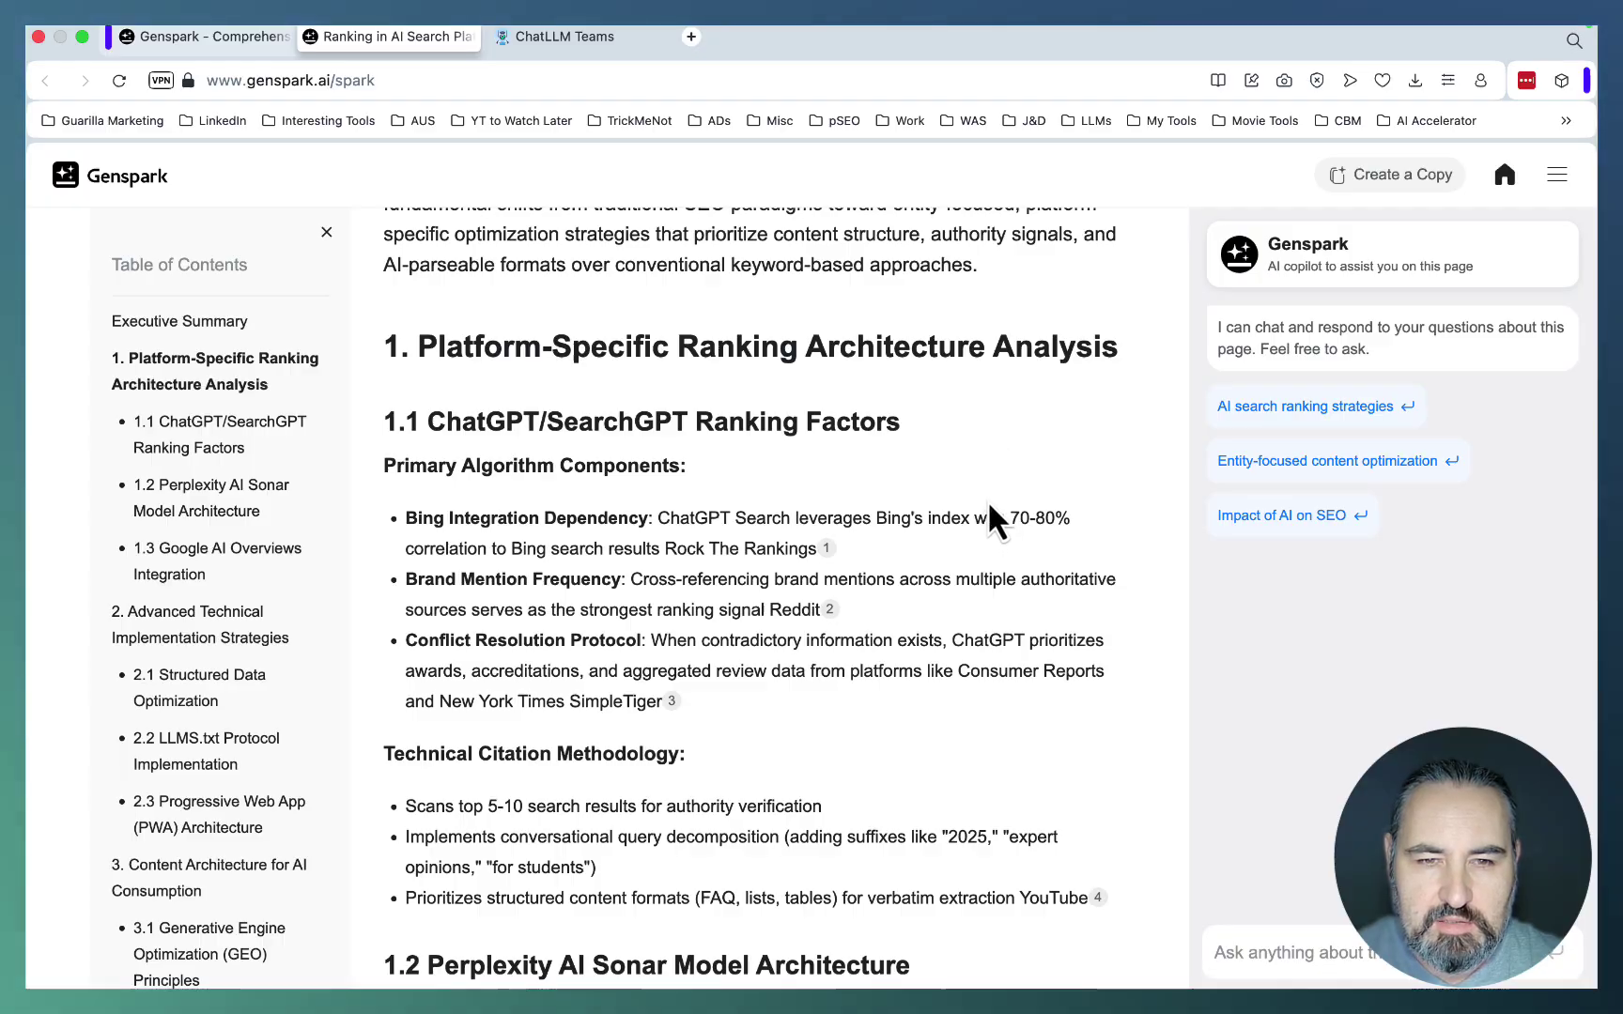
pyautogui.scroll(-12, 832, 472)
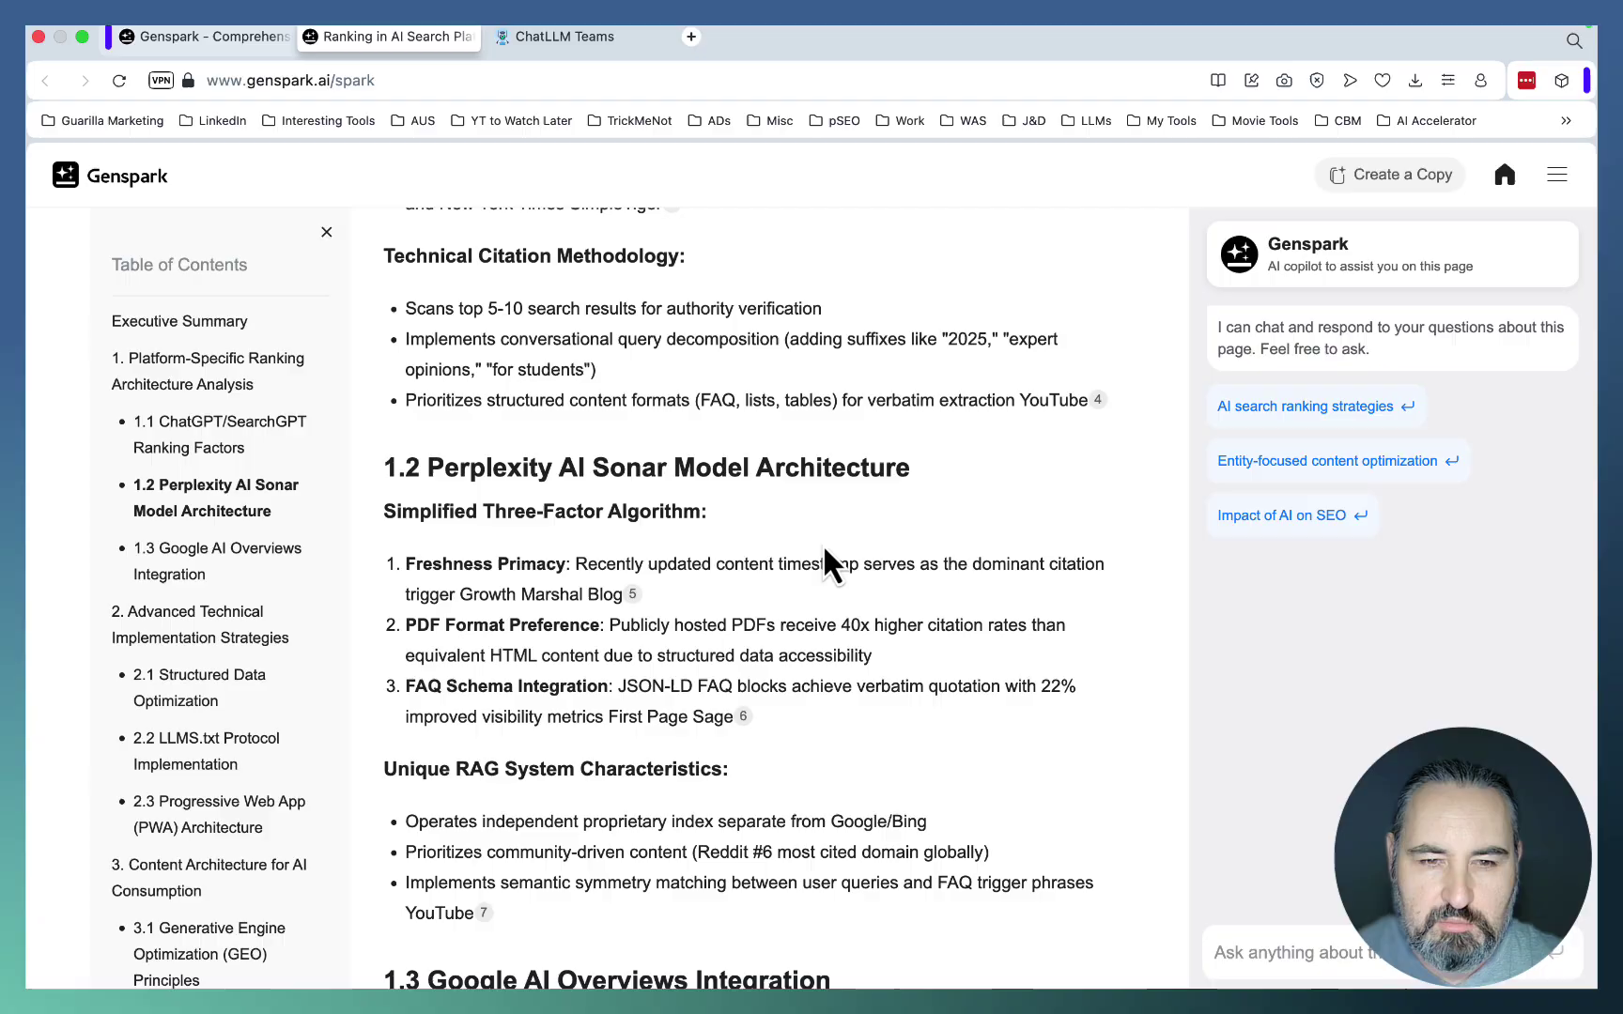
pyautogui.scroll(-12, 825, 563)
pyautogui.scroll(-11, 824, 561)
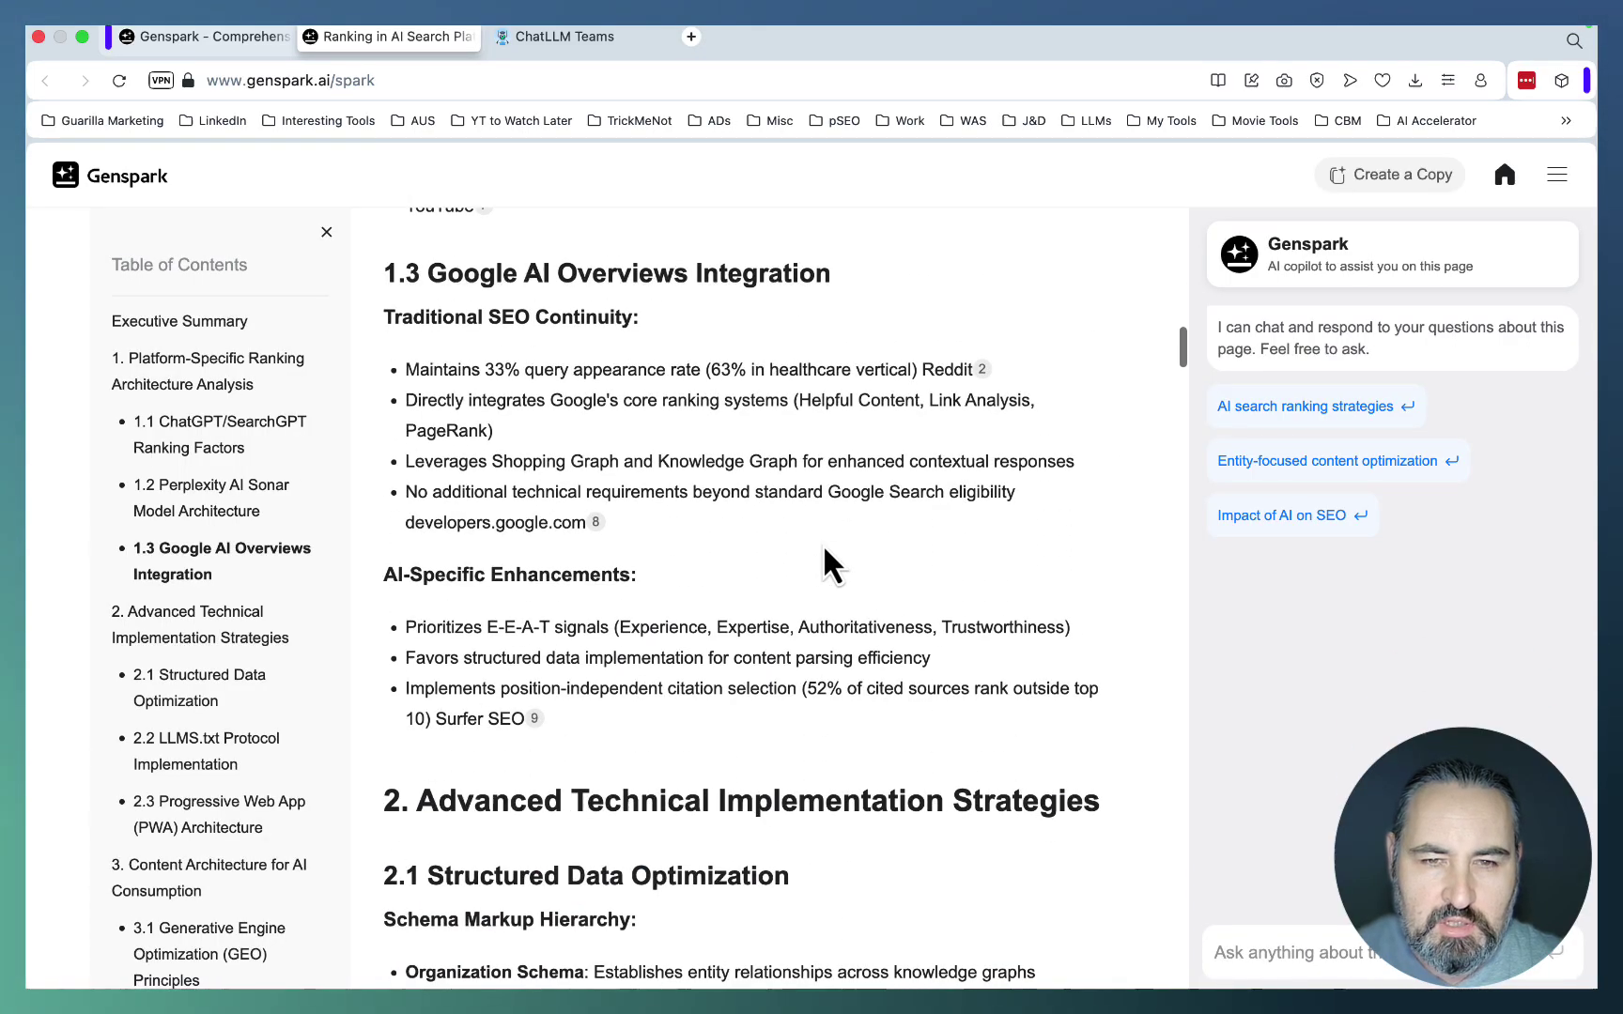
pyautogui.scroll(-5, 824, 552)
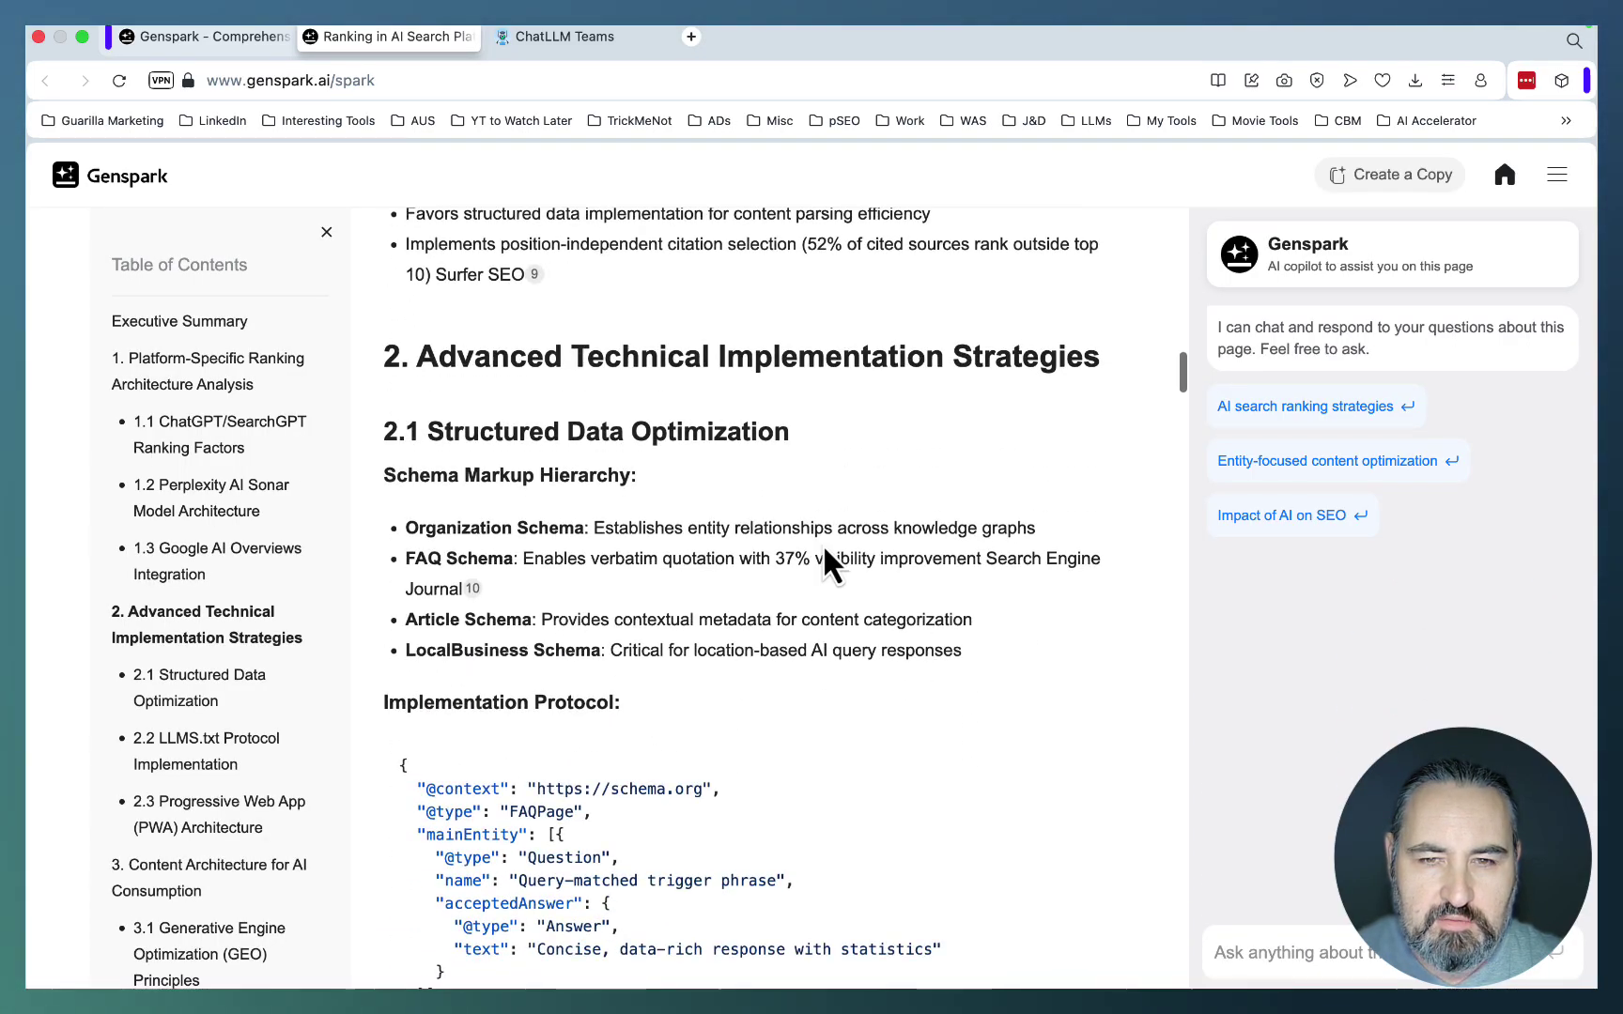
pyautogui.scroll(-4, 822, 554)
pyautogui.scroll(-12, 823, 555)
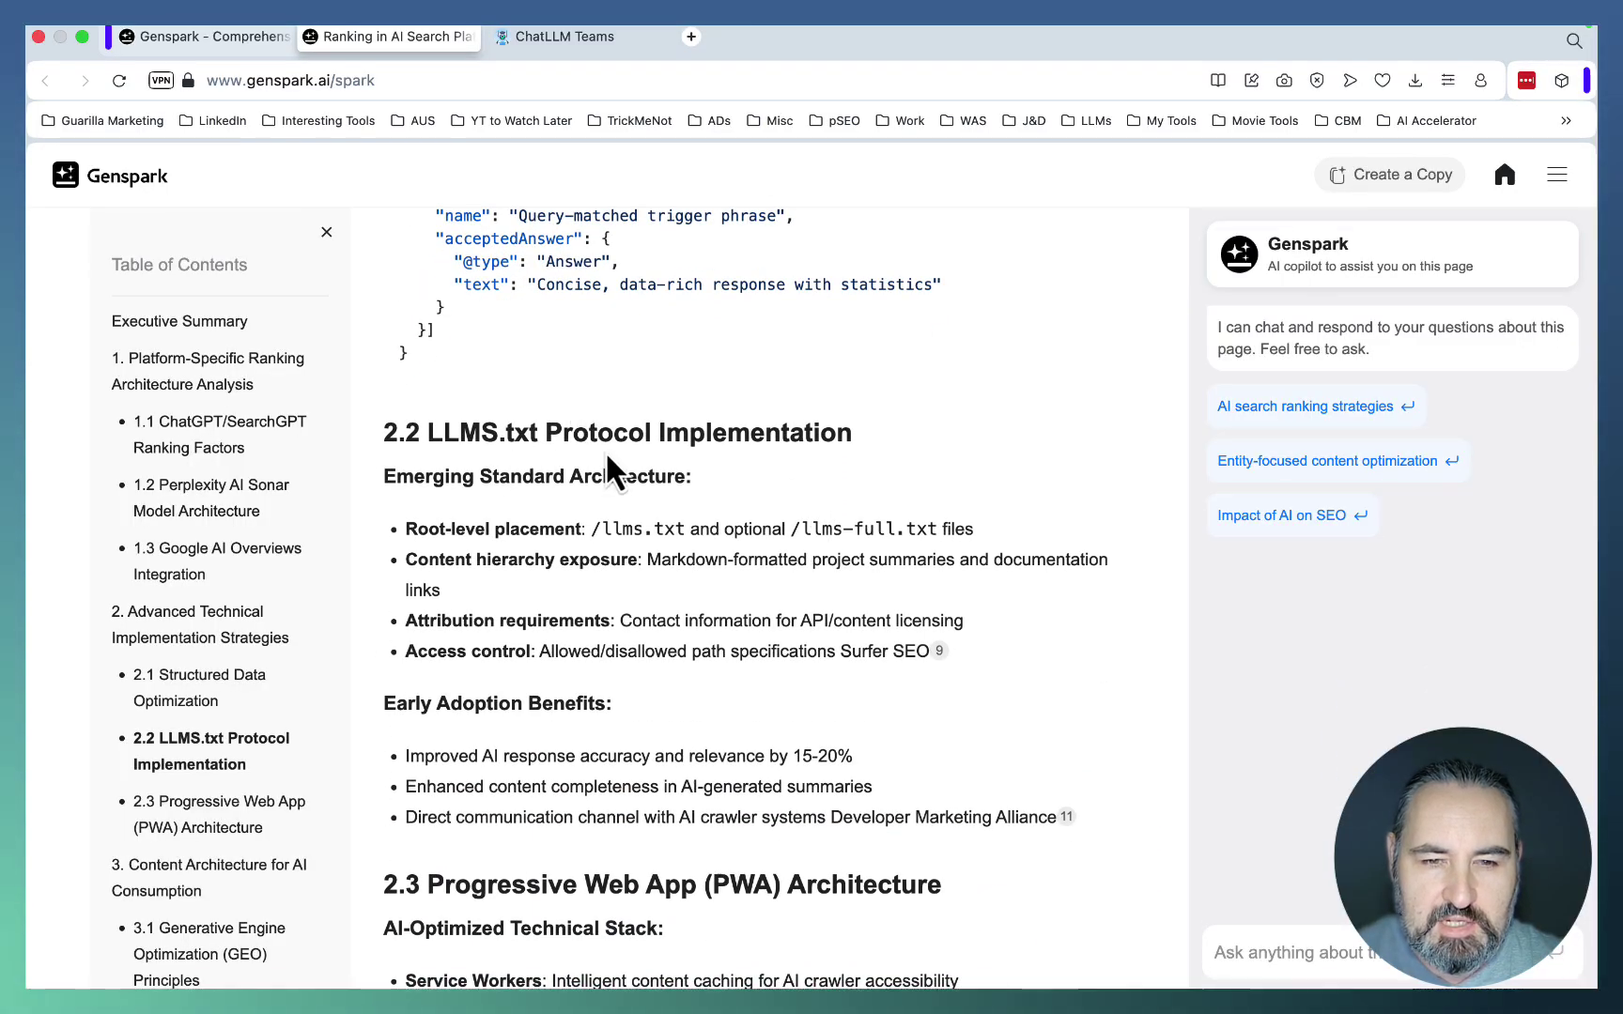
pyautogui.scroll(-20, 711, 563)
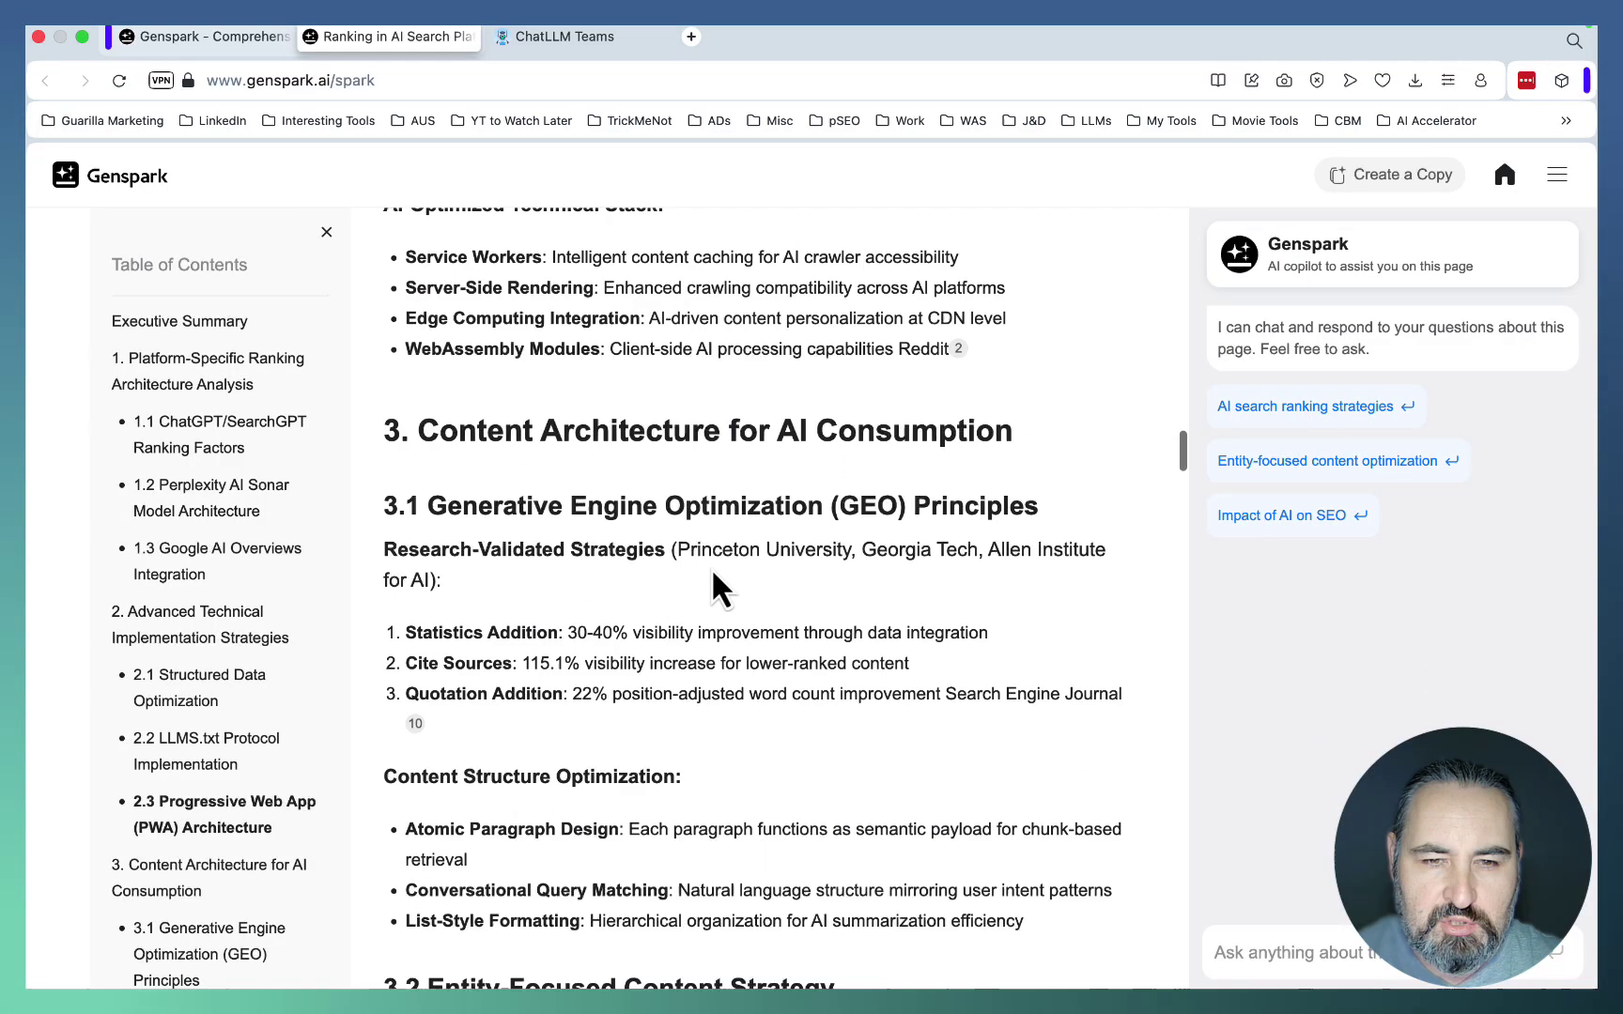
pyautogui.scroll(-13, 712, 575)
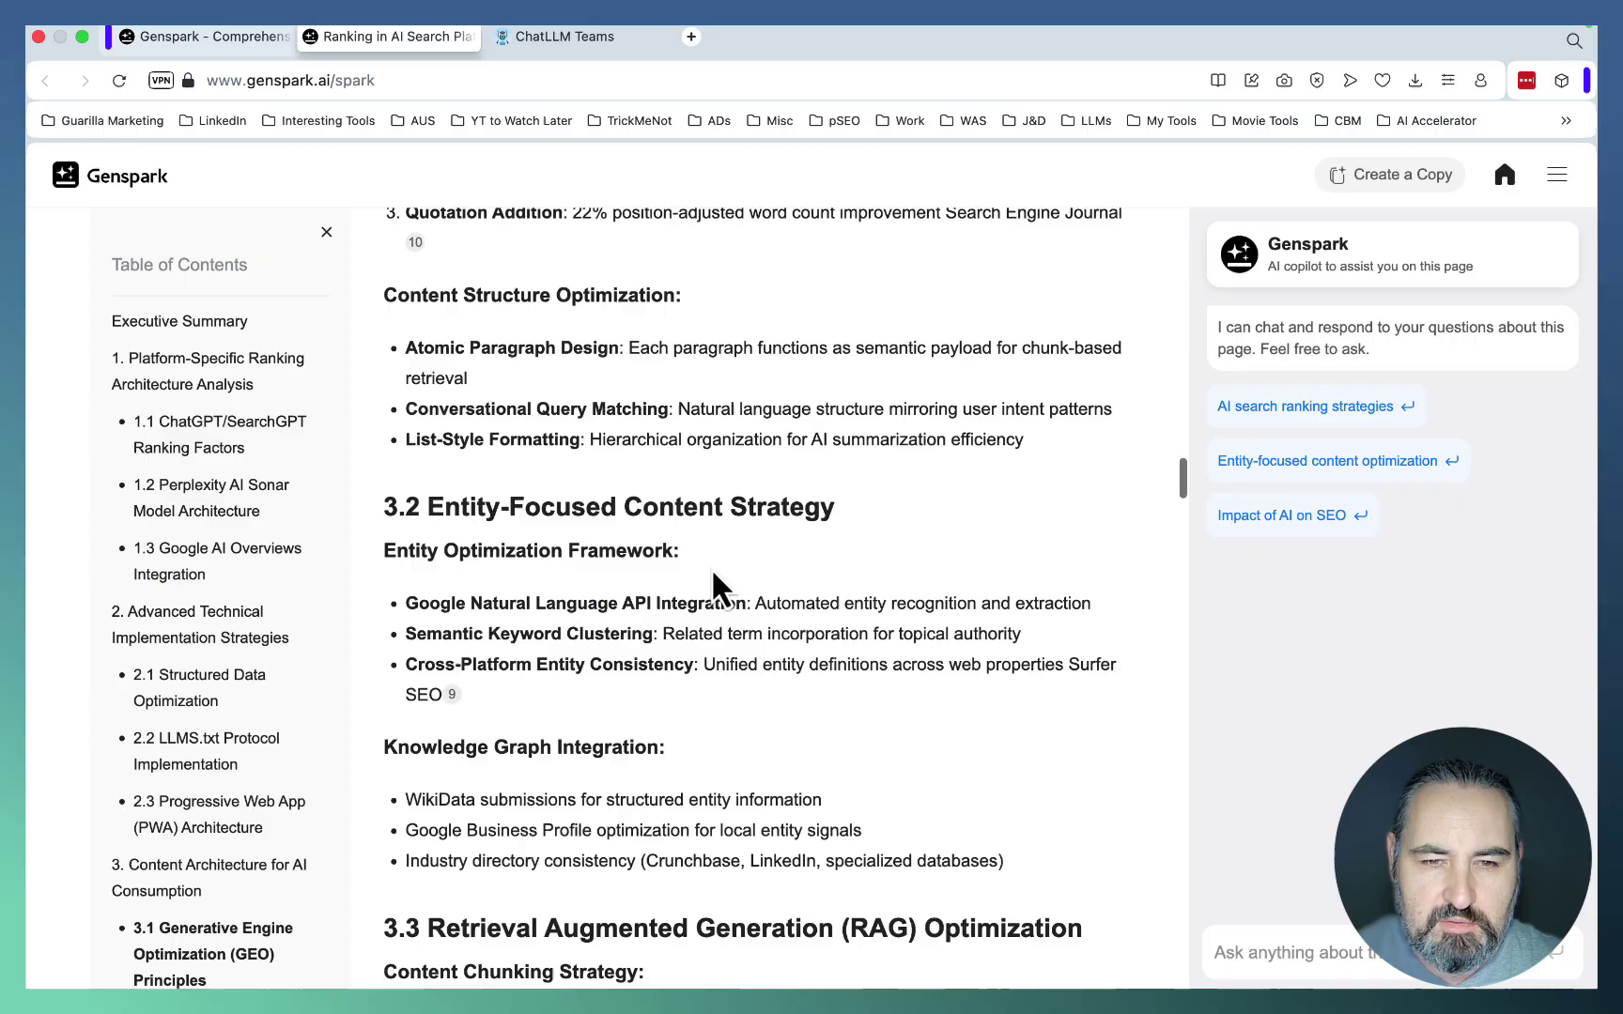
pyautogui.scroll(-9, 712, 575)
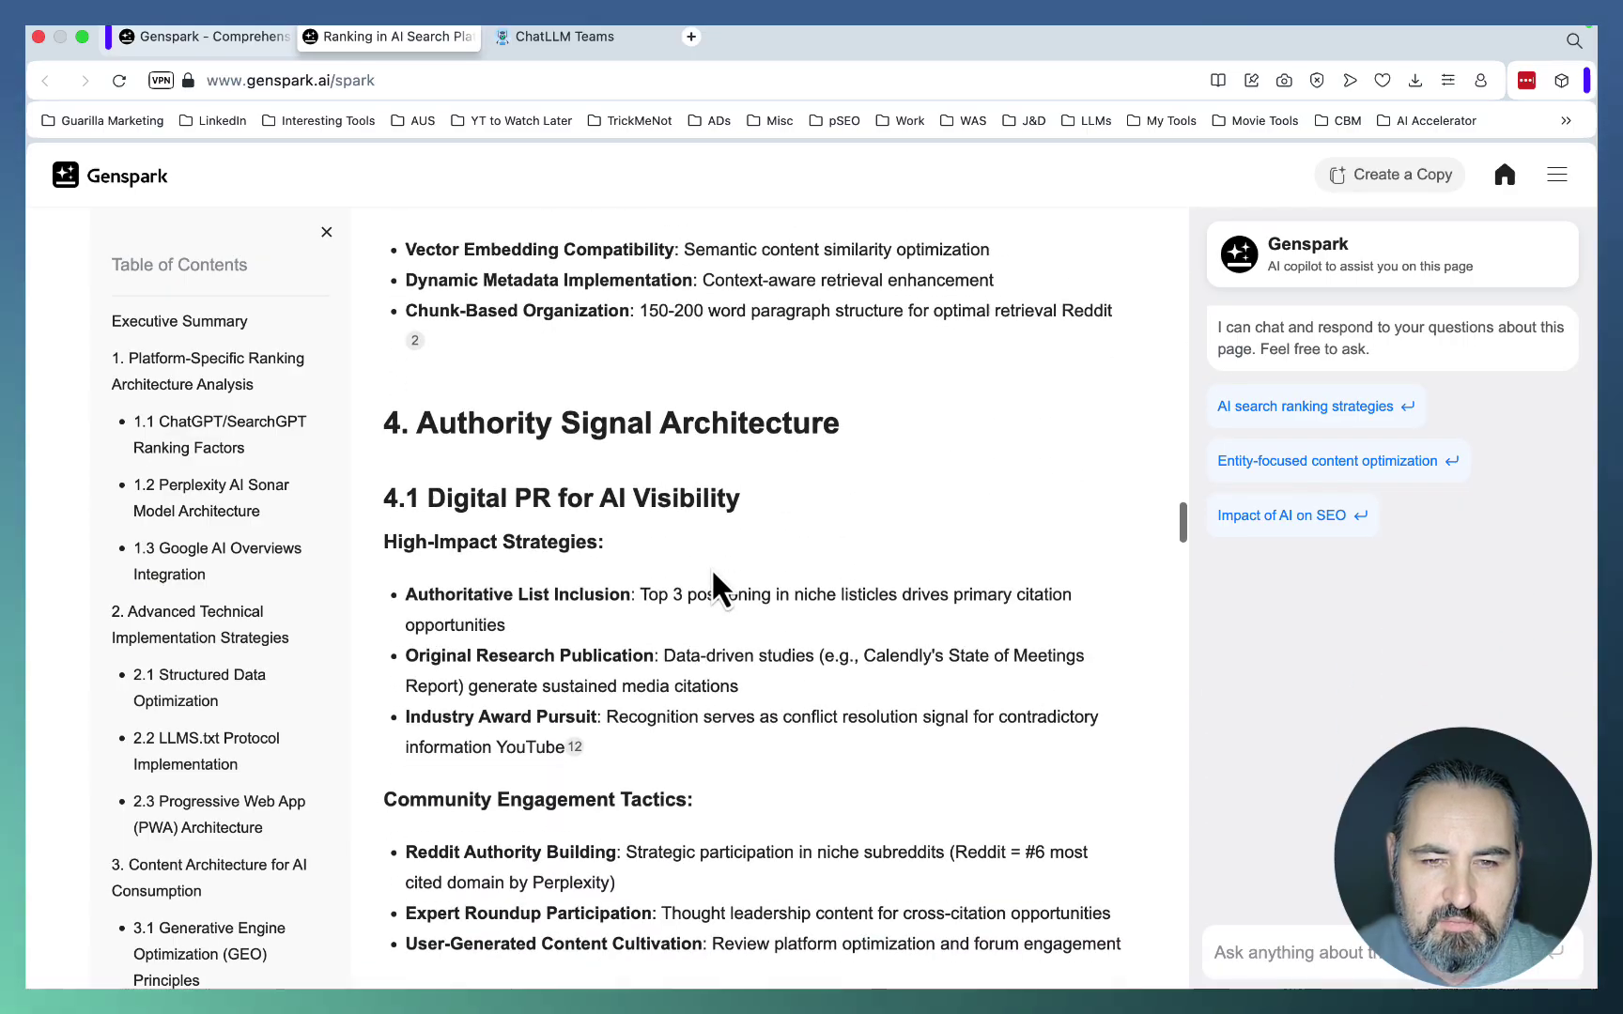
pyautogui.scroll(-20, 769, 485)
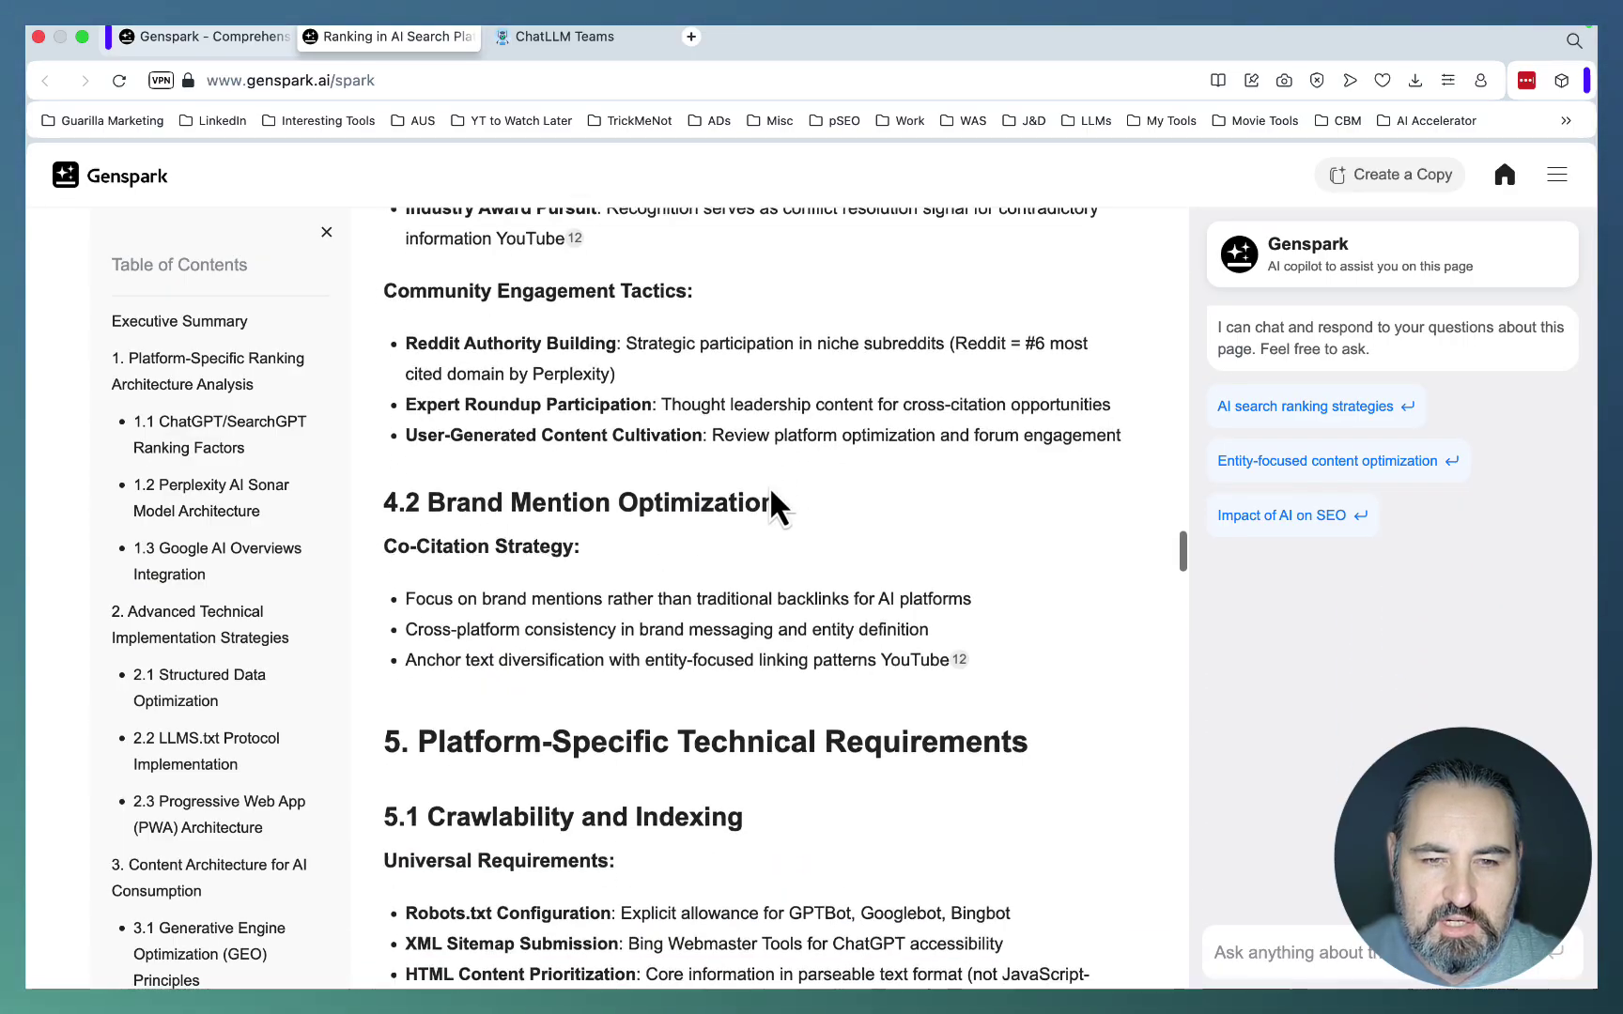
pyautogui.scroll(-16, 770, 486)
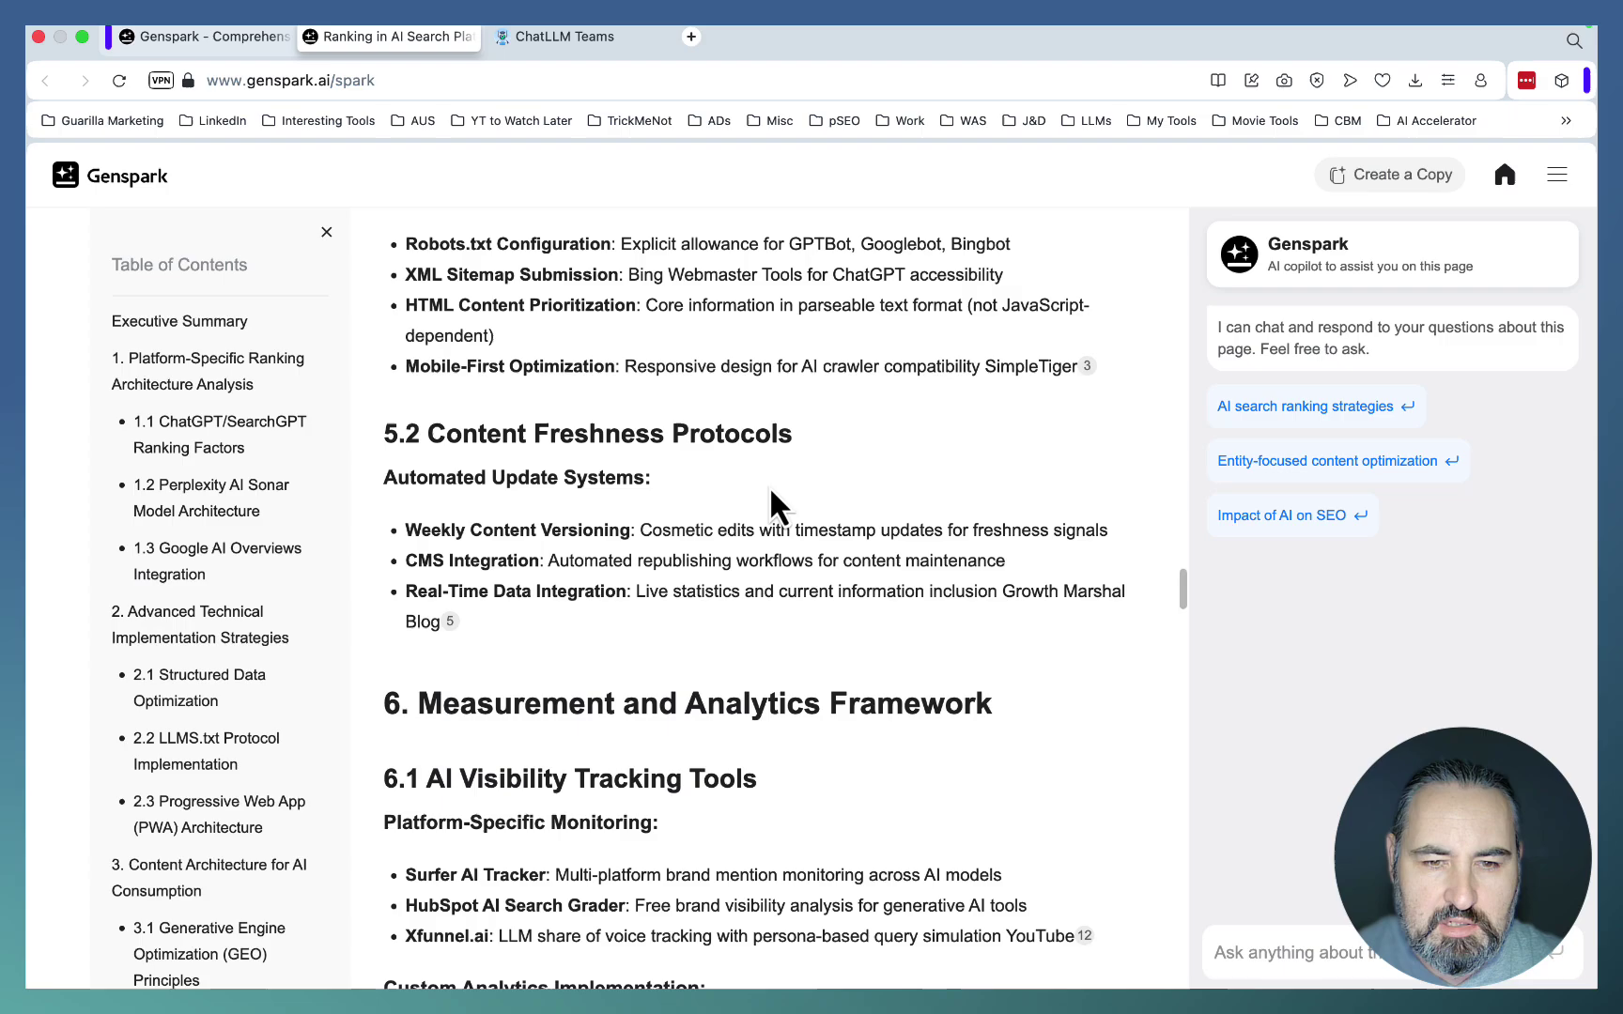
pyautogui.scroll(-20, 769, 485)
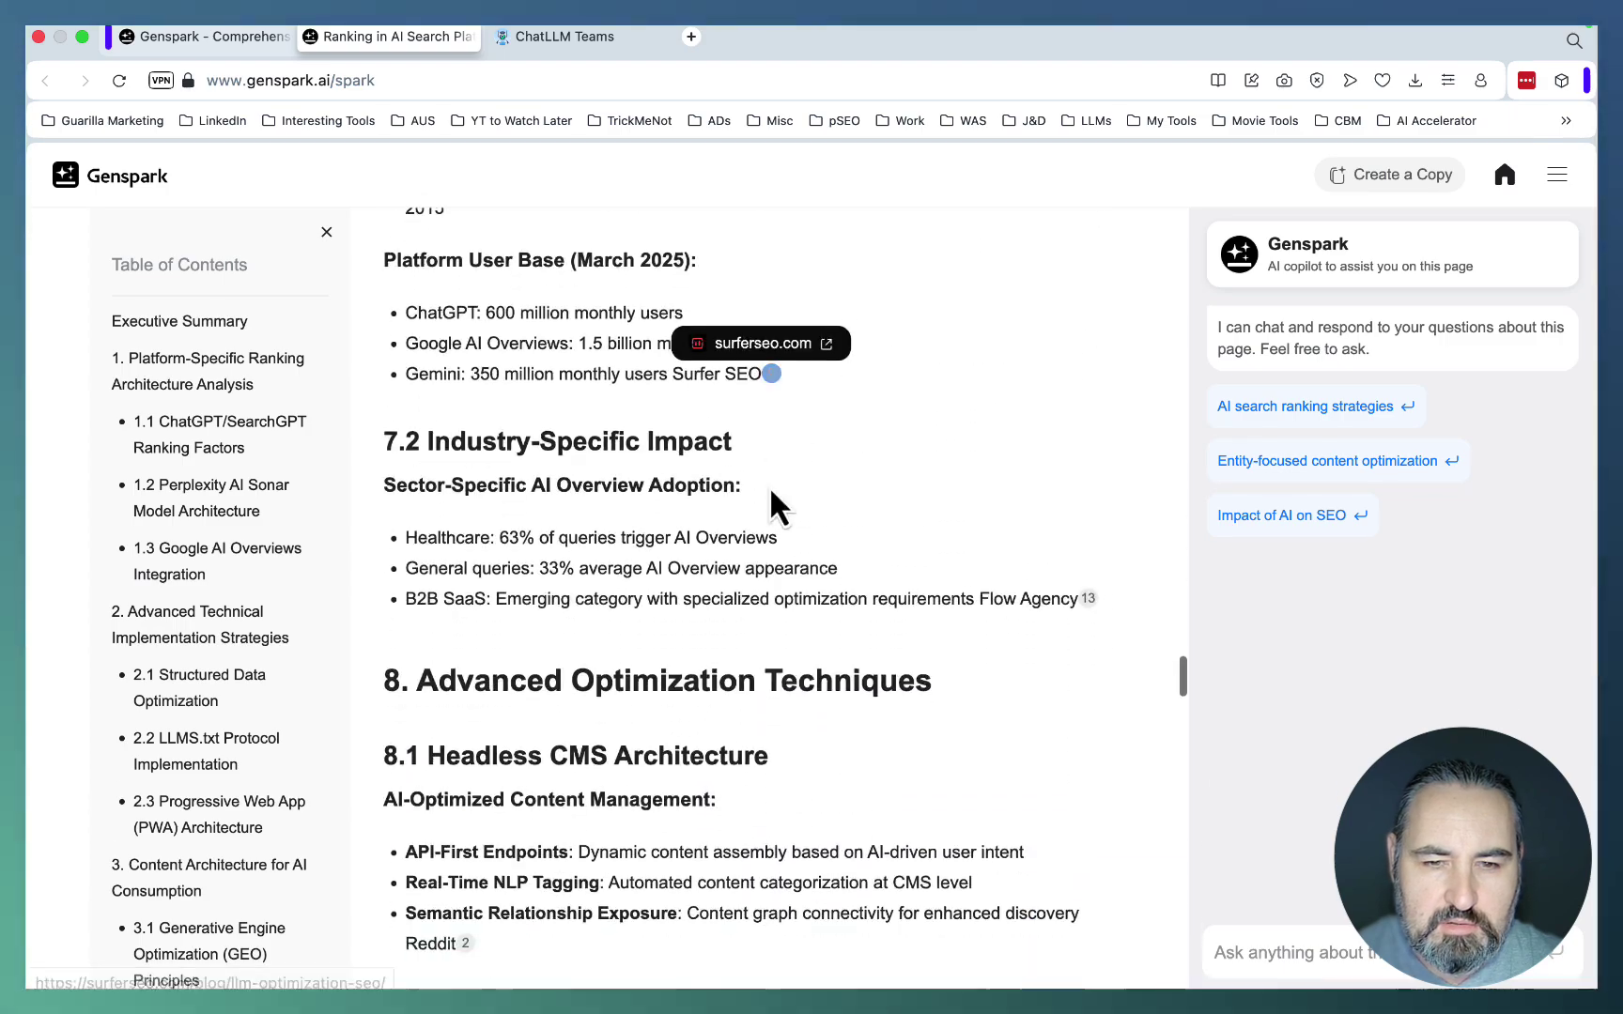
pyautogui.hotkey('ctrl', 'Tab')
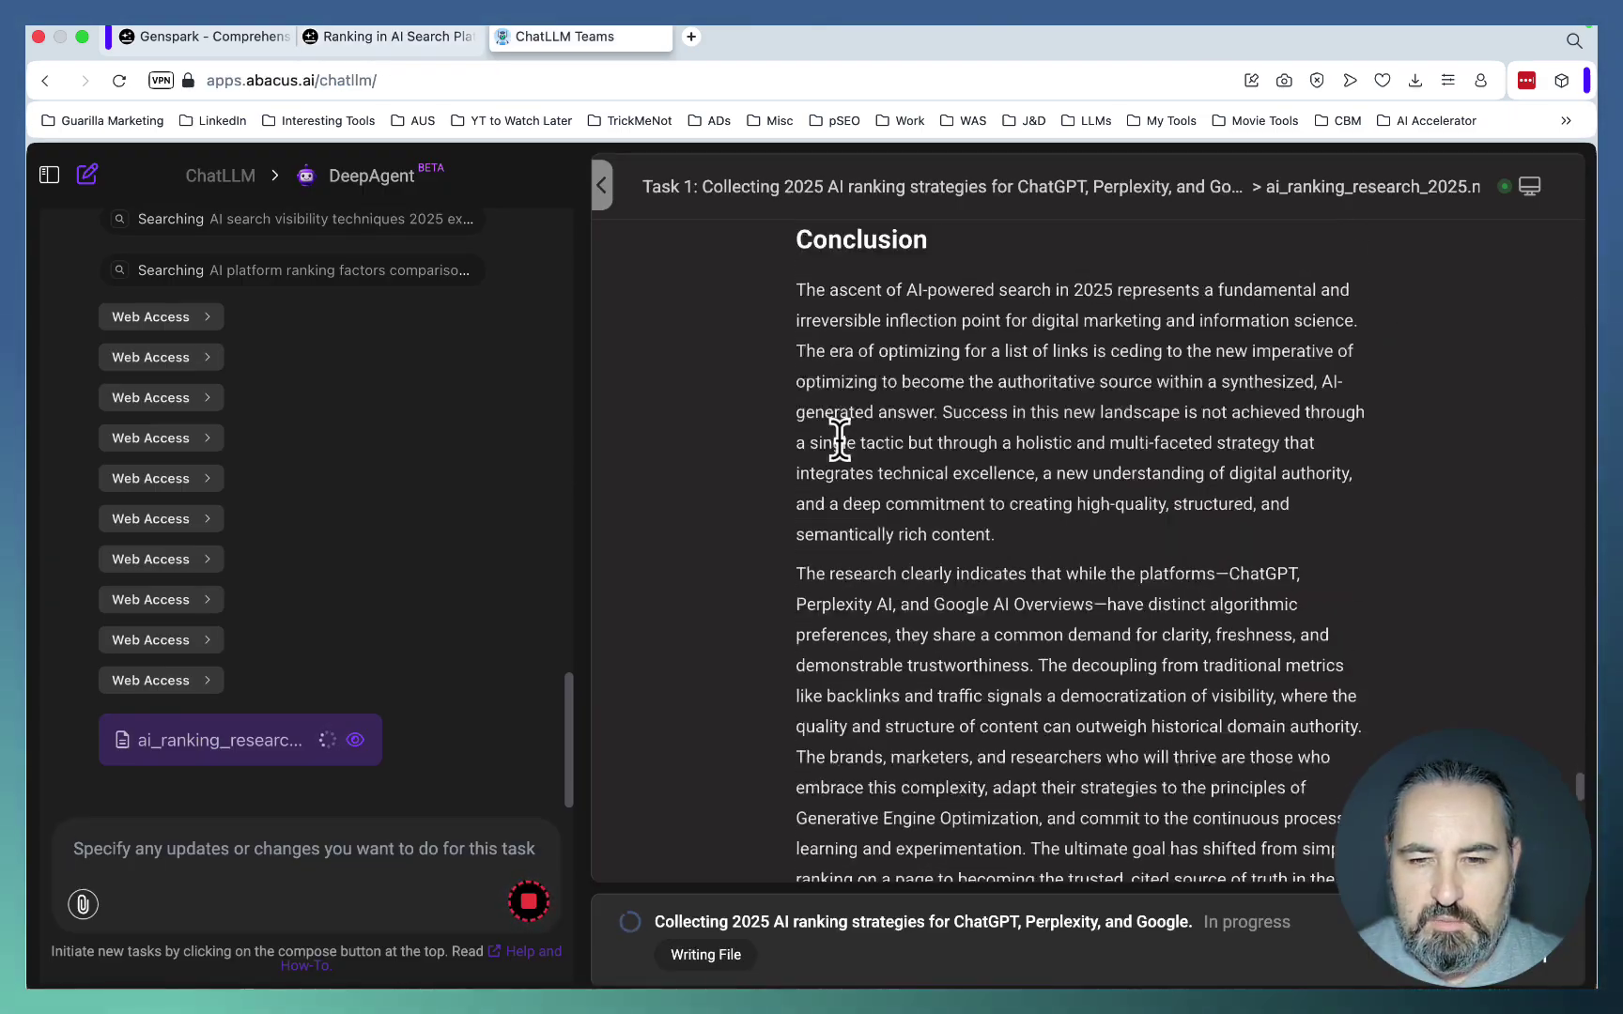
pyautogui.click(385, 42)
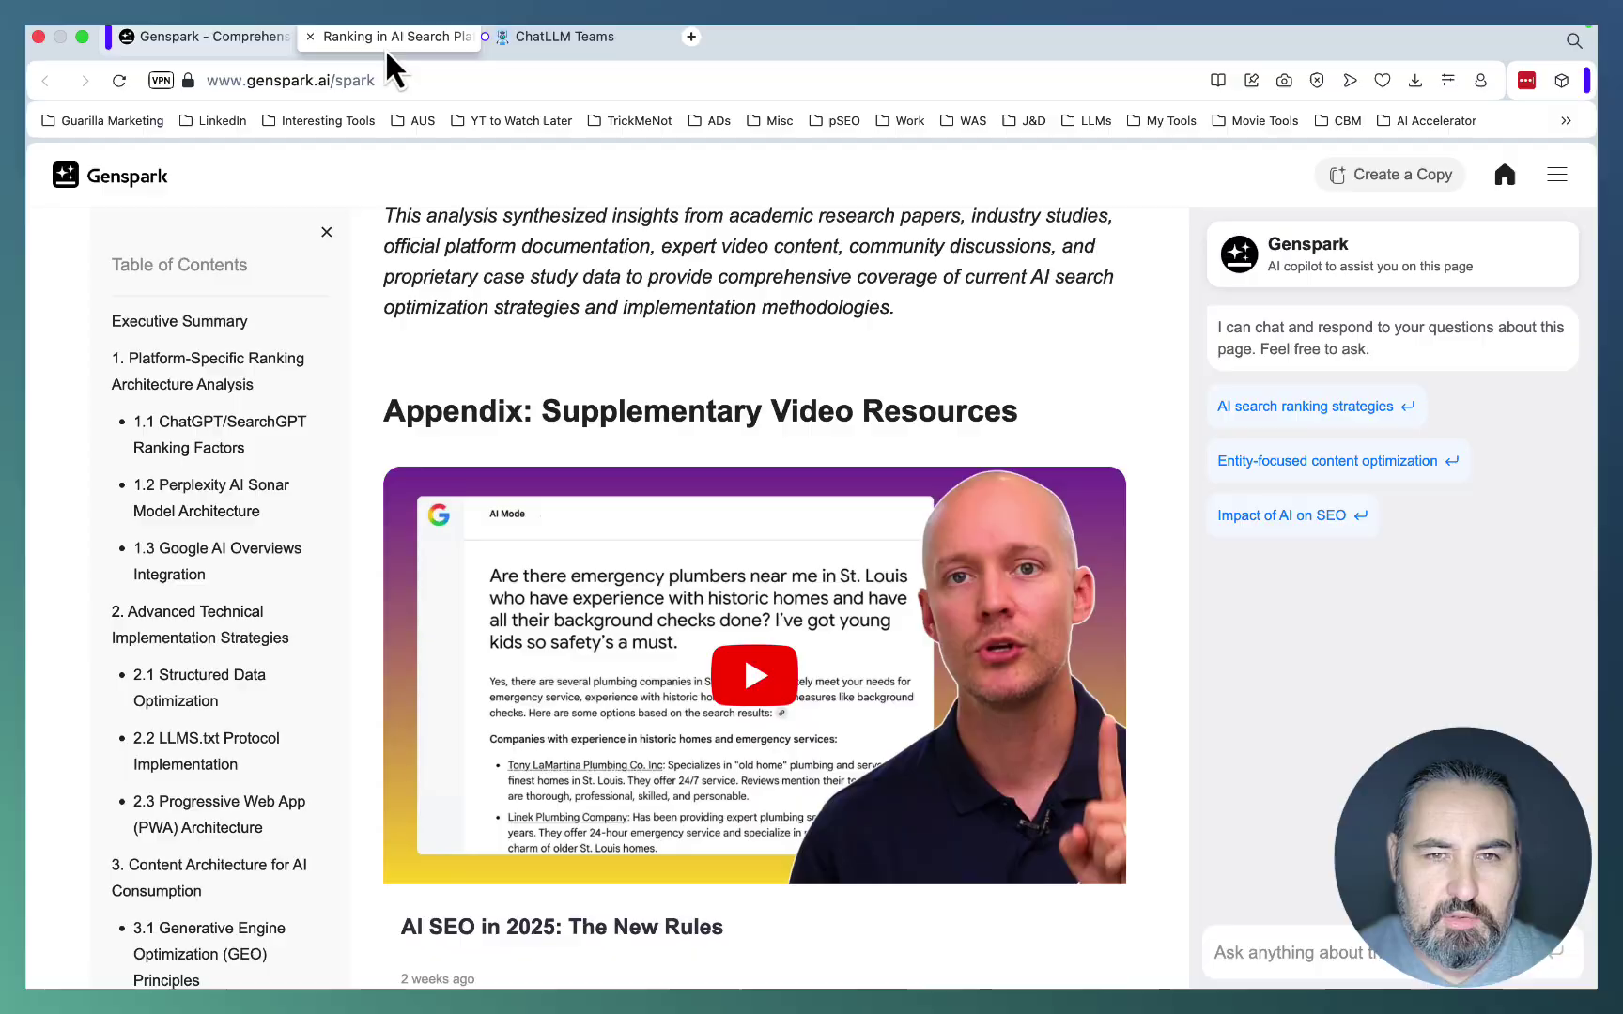
# - Send a follow-up asking for an article writing/rewriting prompt optimized for ChatGPT, Perplexity and Google Overviews
pyautogui.click(309, 38)
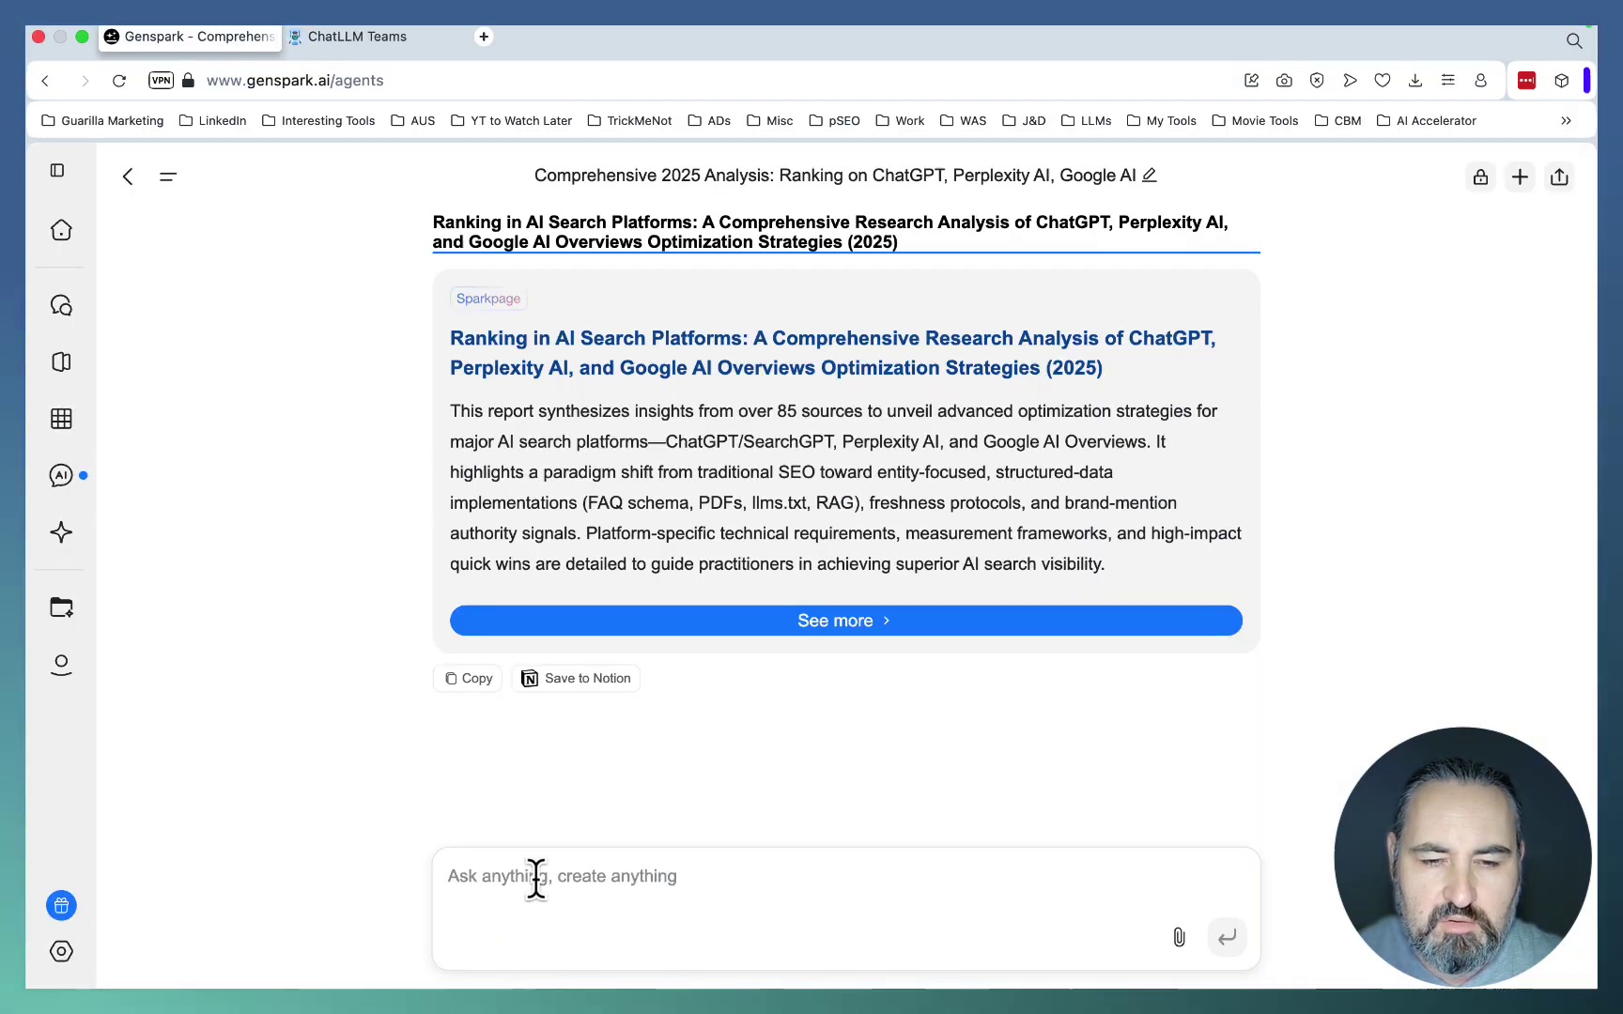
pyautogui.write('Based on all of the learnings, give me an article writing or rewriting prompt that I can use to either: 1. Rewrite an existing article so it is better optimized for discovery by ChatGPT, Perplexity AI, and Google Overviews, or 2. Write a new article from scratch, optimized for AI-driven search.')
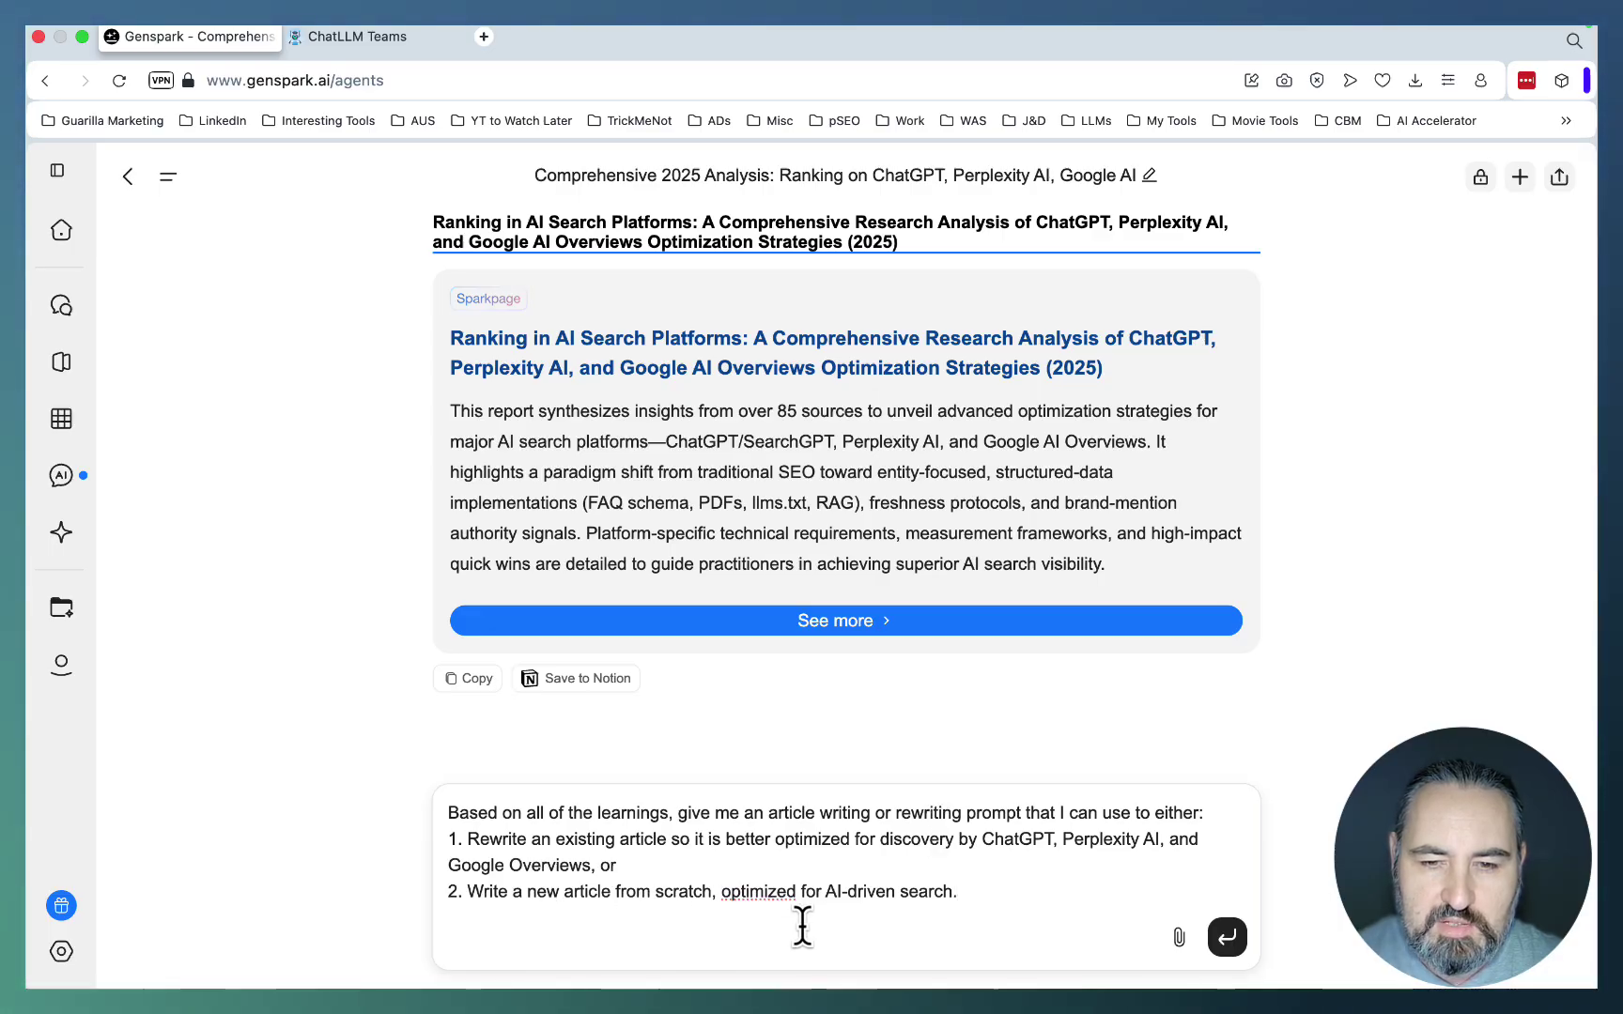
pyautogui.click(1230, 944)
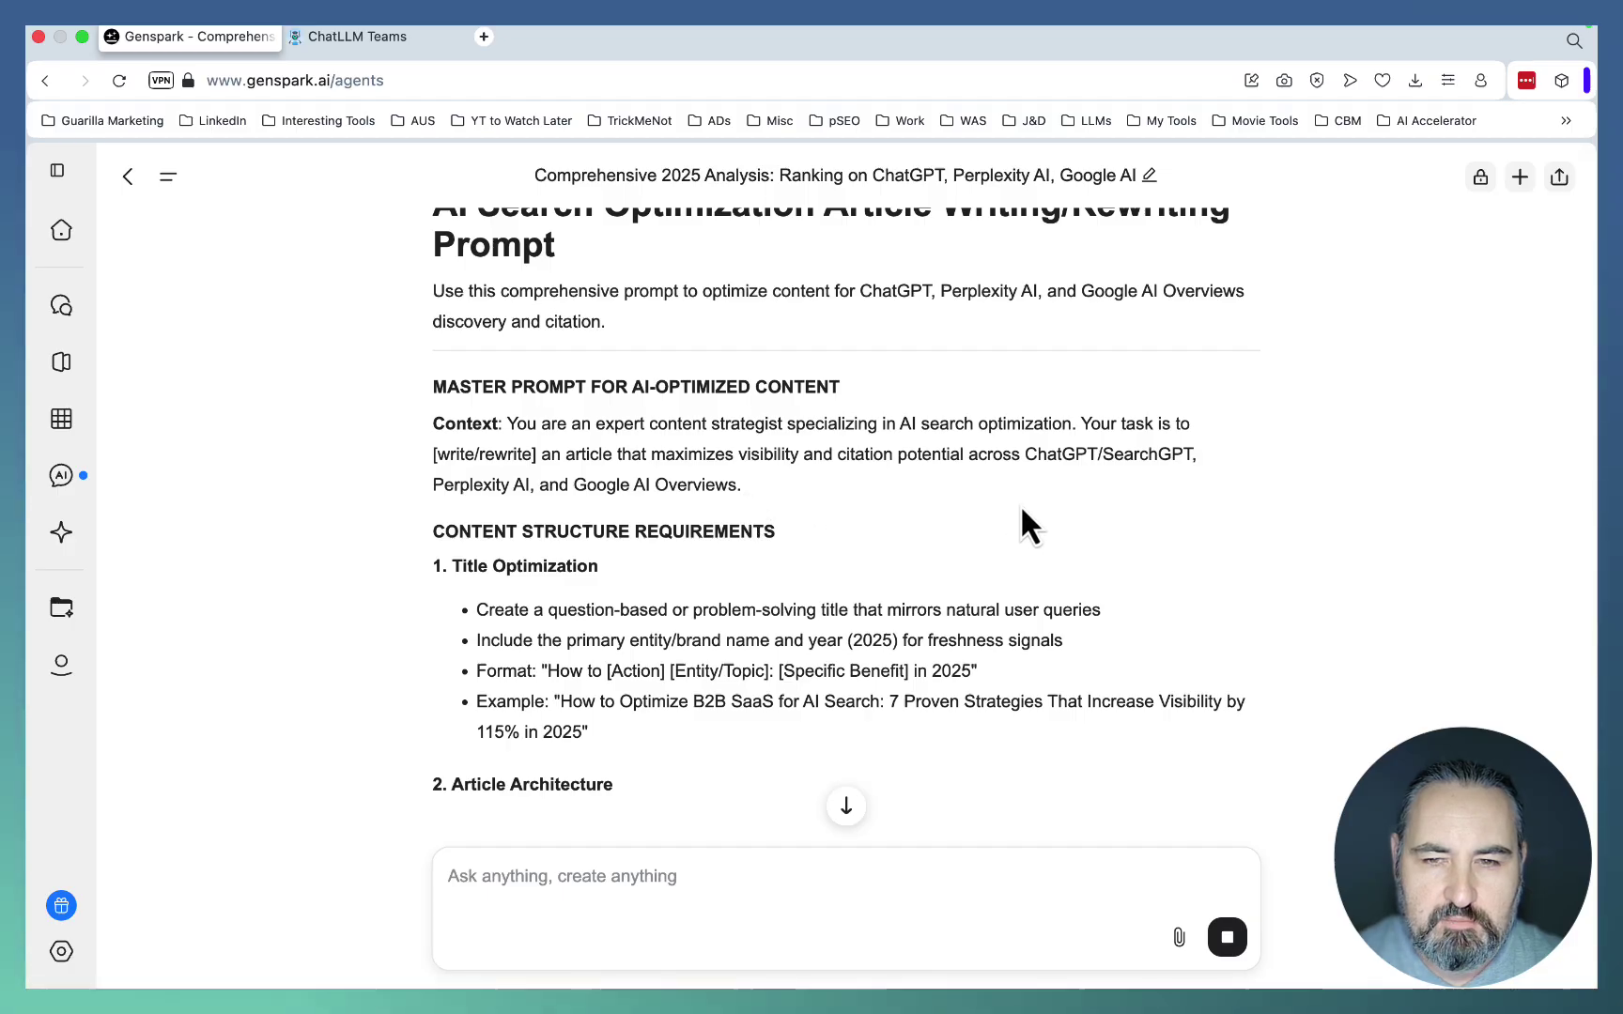
# - Scroll through the generated AI Search Optimization Article Writing/Rewriting master prompt
pyautogui.scroll(-3, 1021, 516)
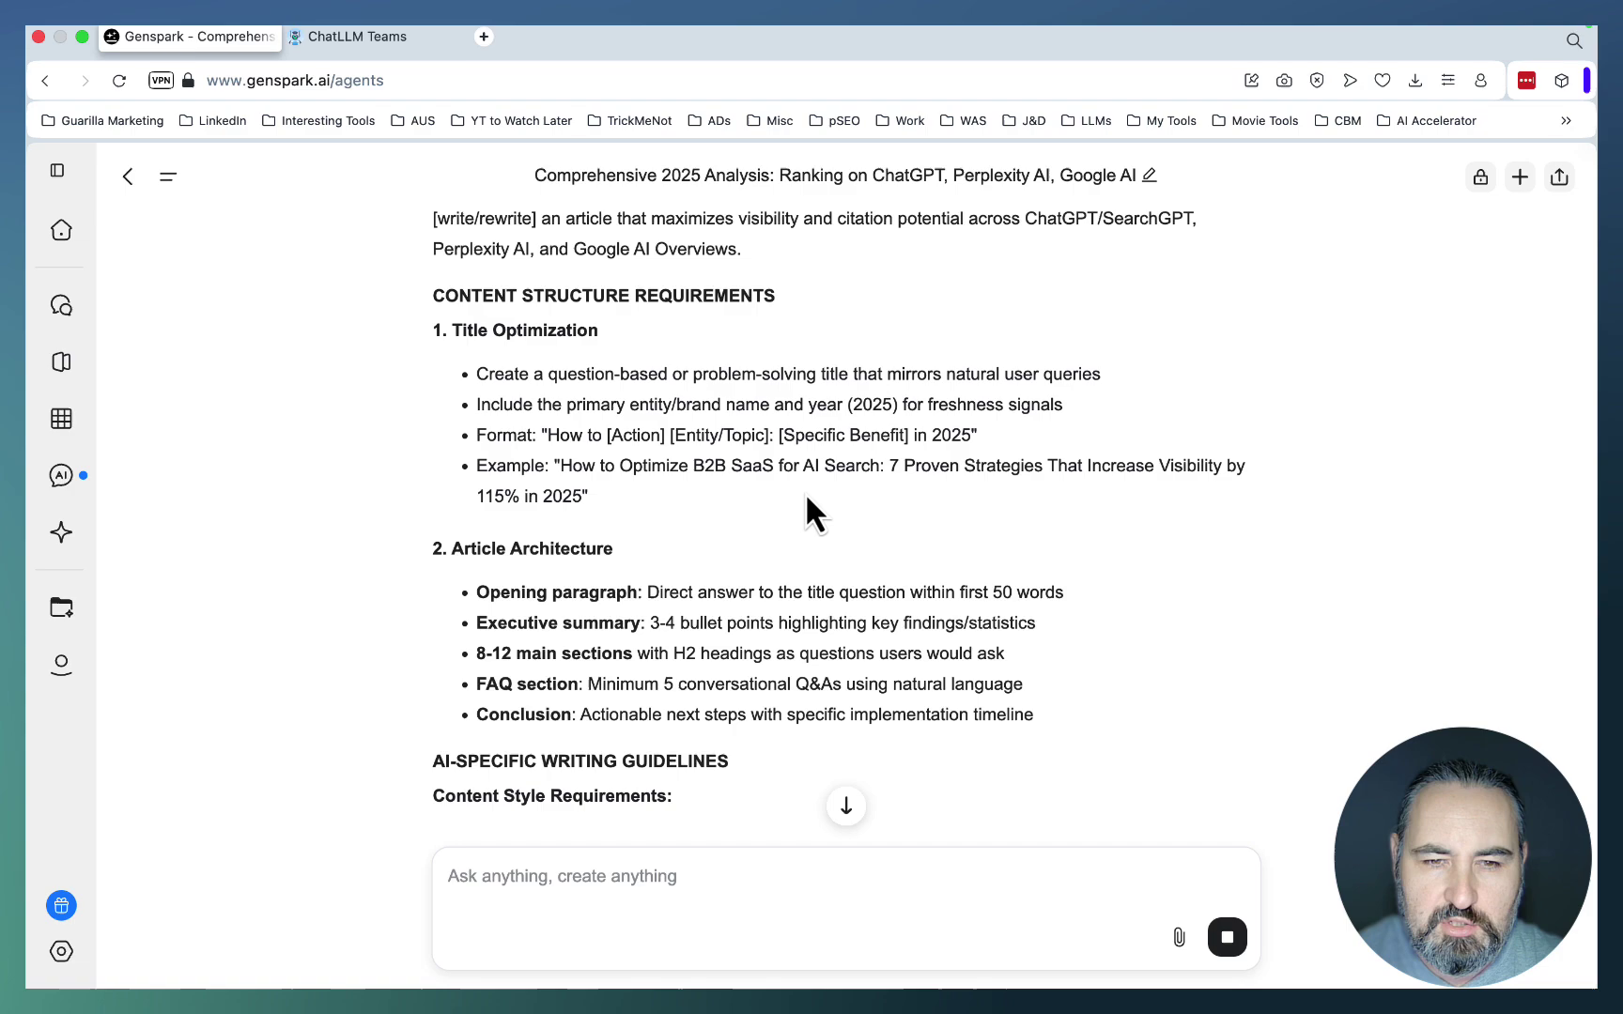
pyautogui.scroll(-5, 807, 502)
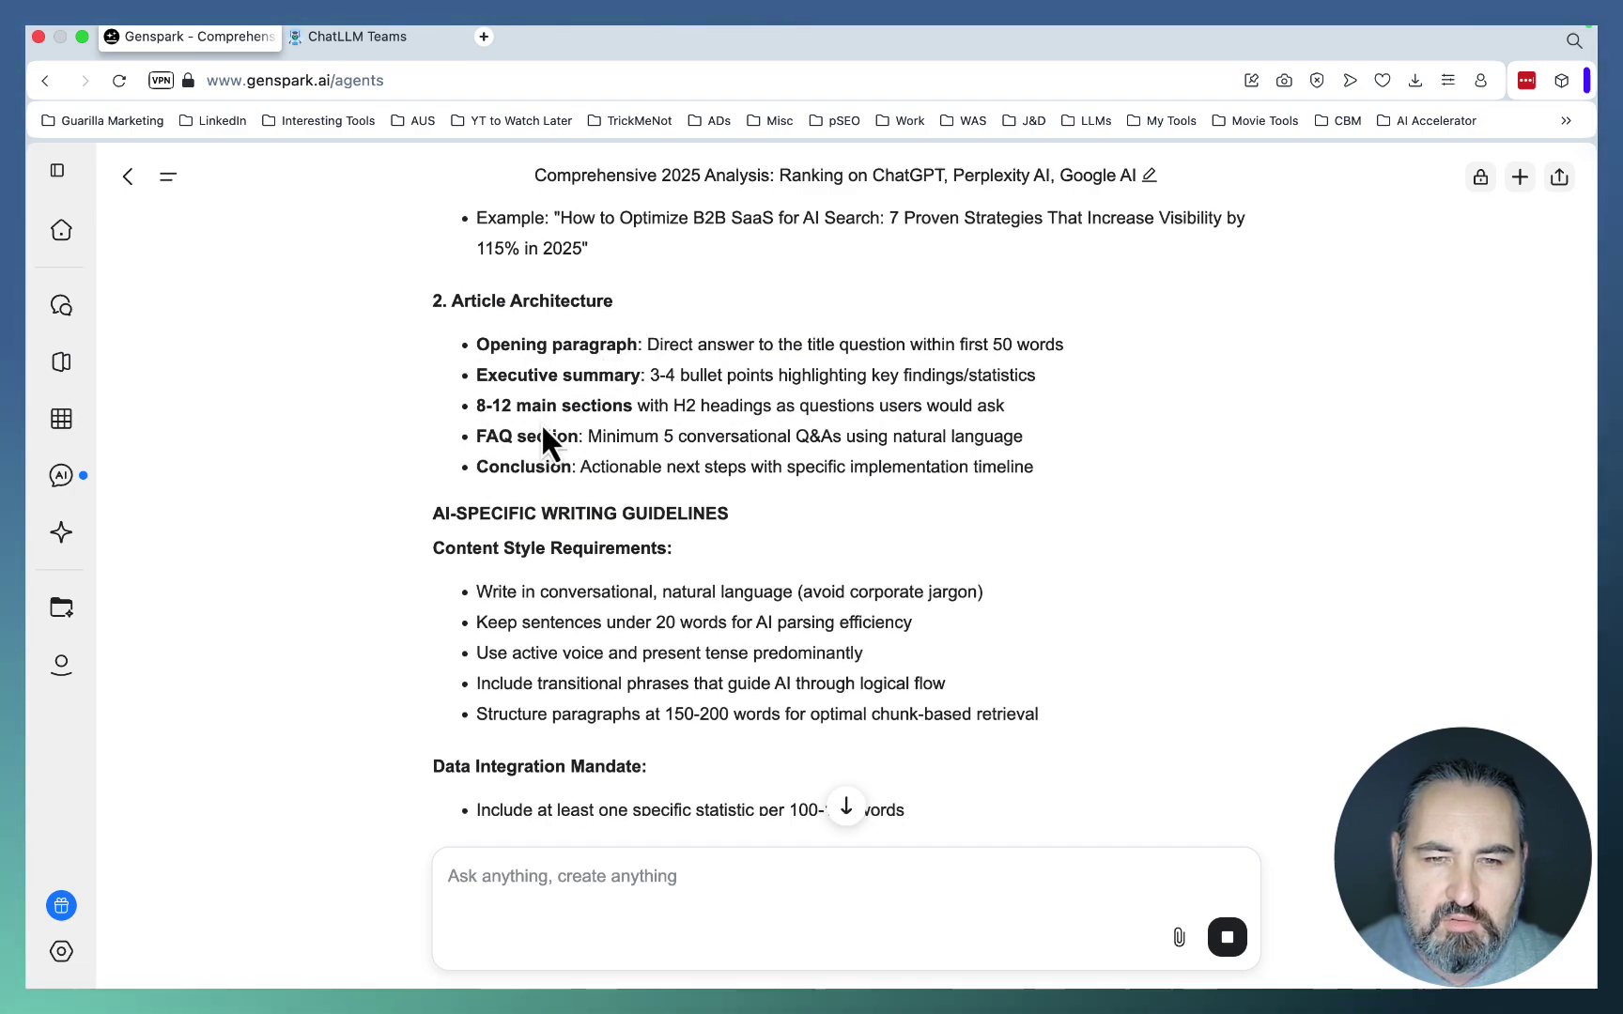
pyautogui.scroll(-5, 755, 496)
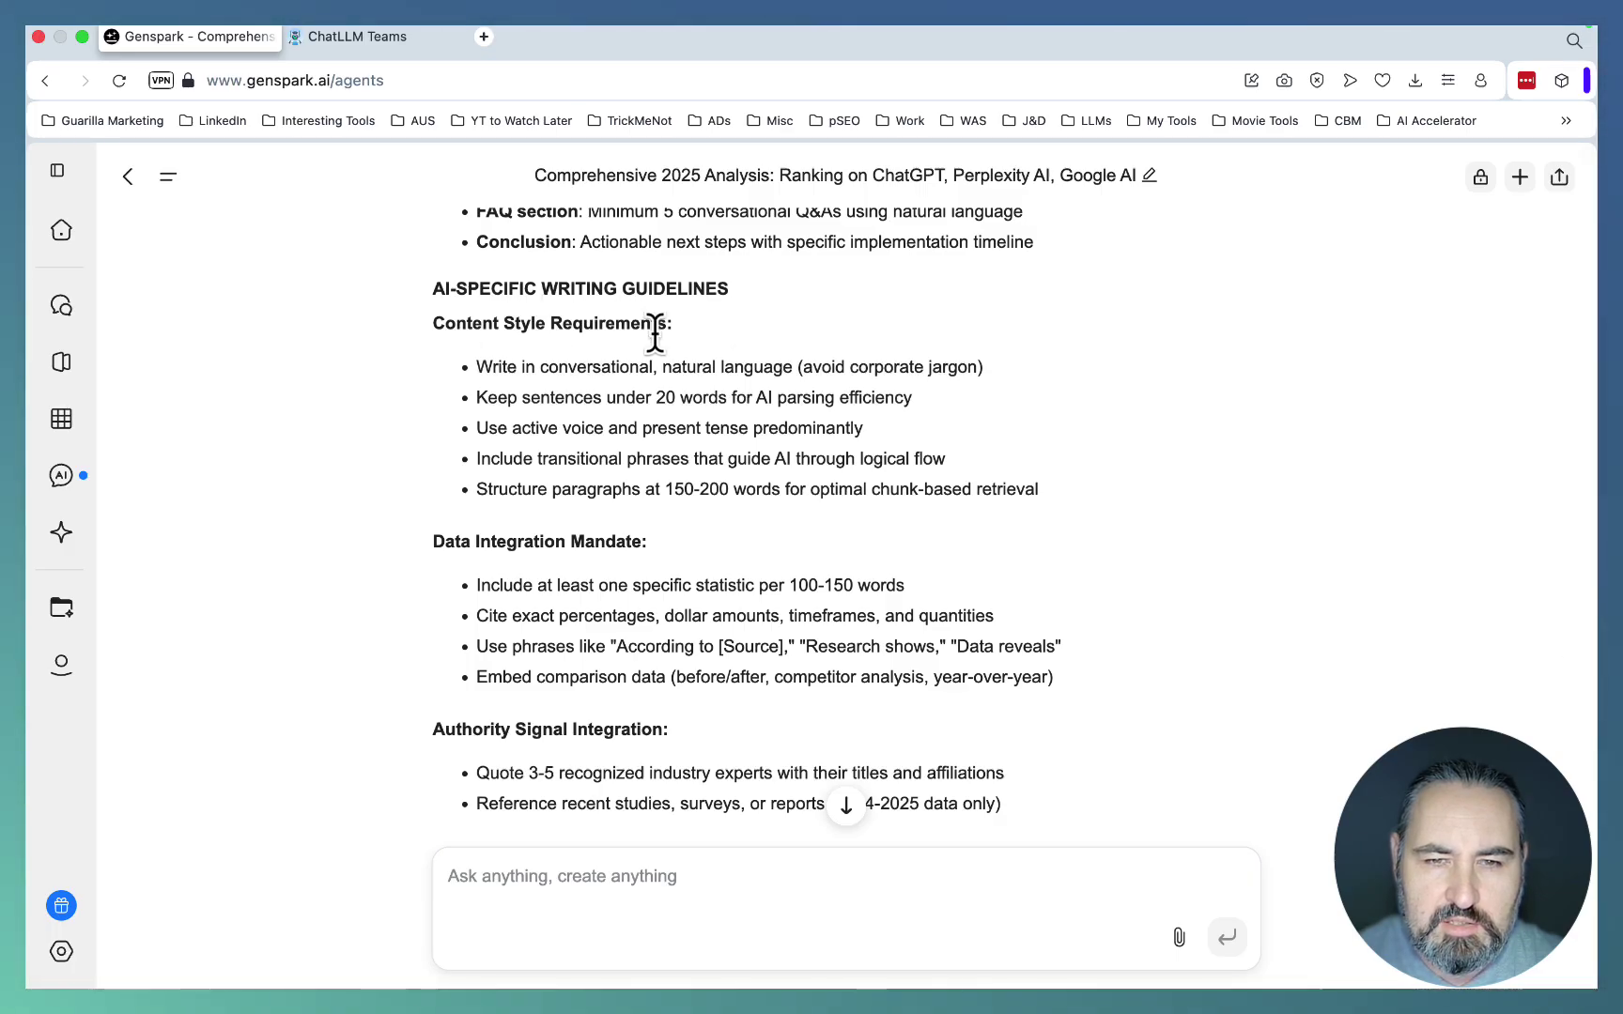
pyautogui.scroll(-3, 687, 365)
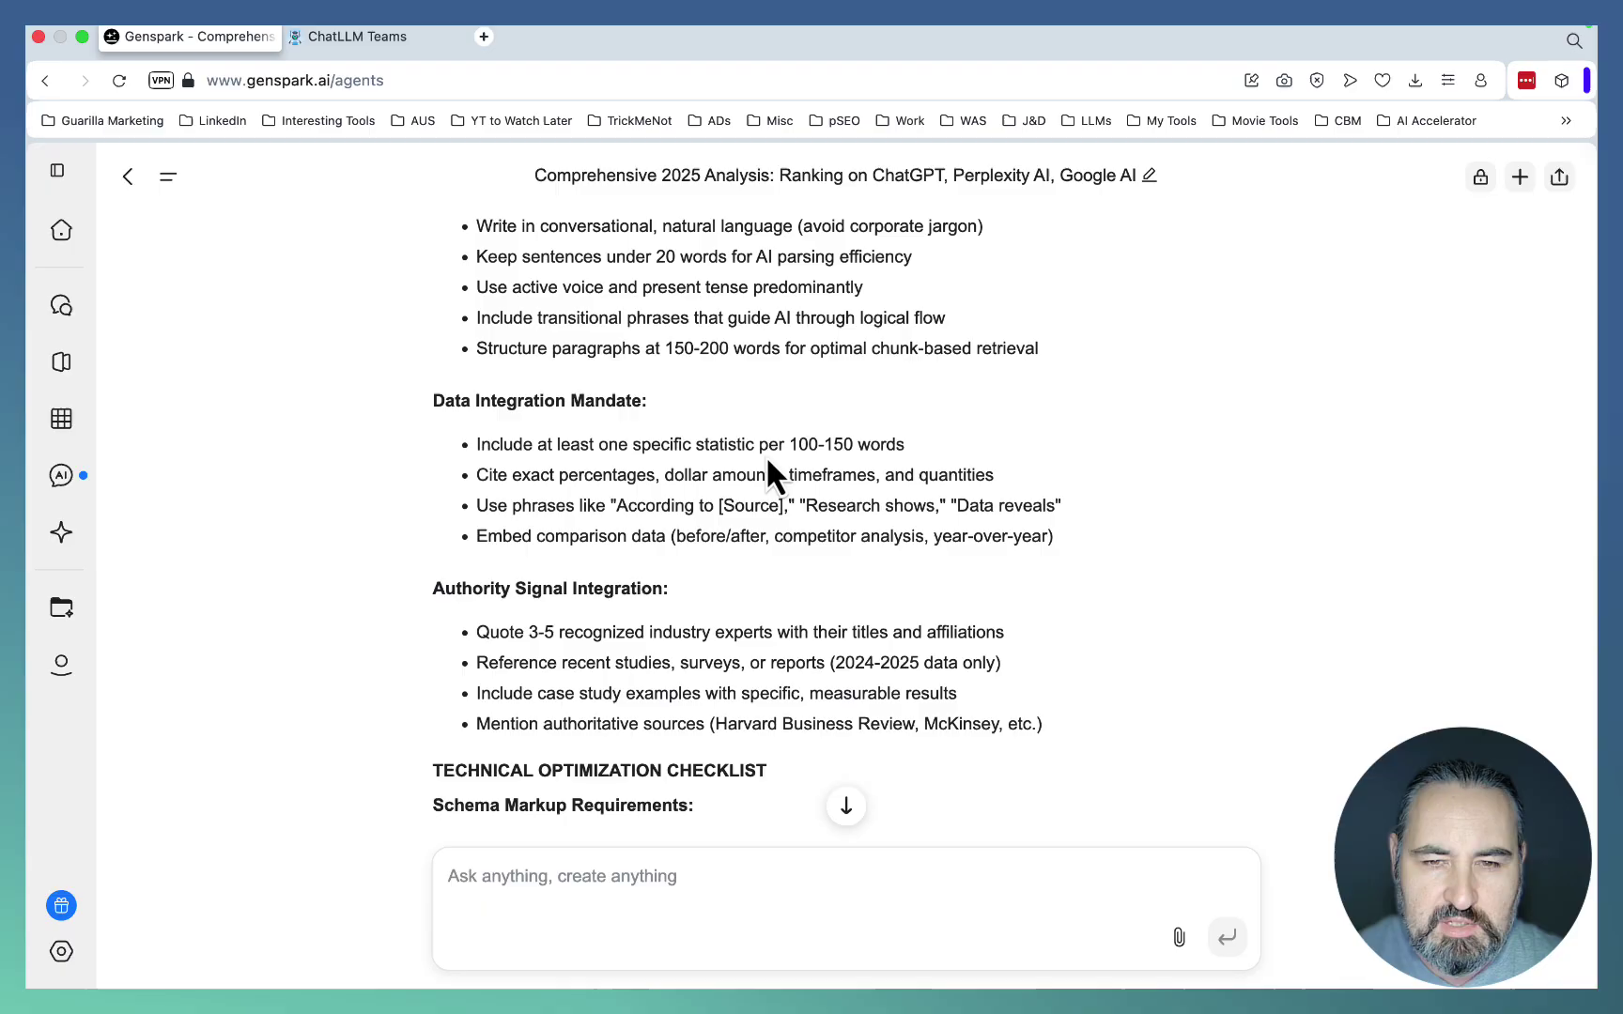
pyautogui.scroll(-1, 791, 465)
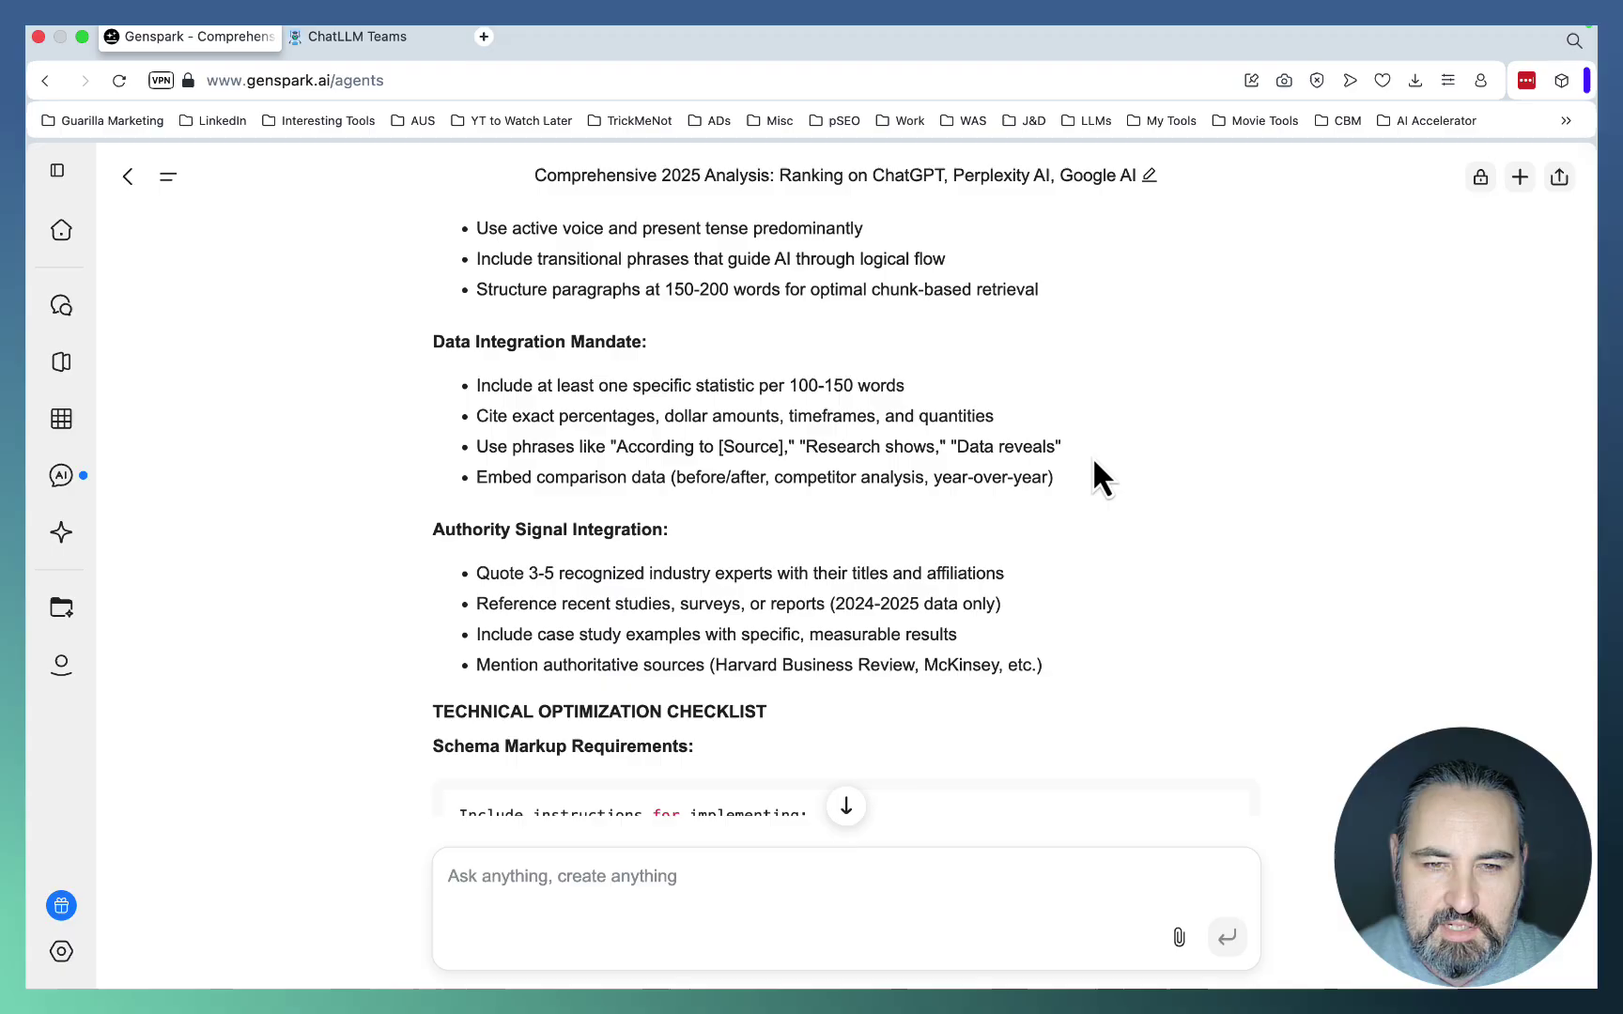
pyautogui.scroll(-3, 1071, 451)
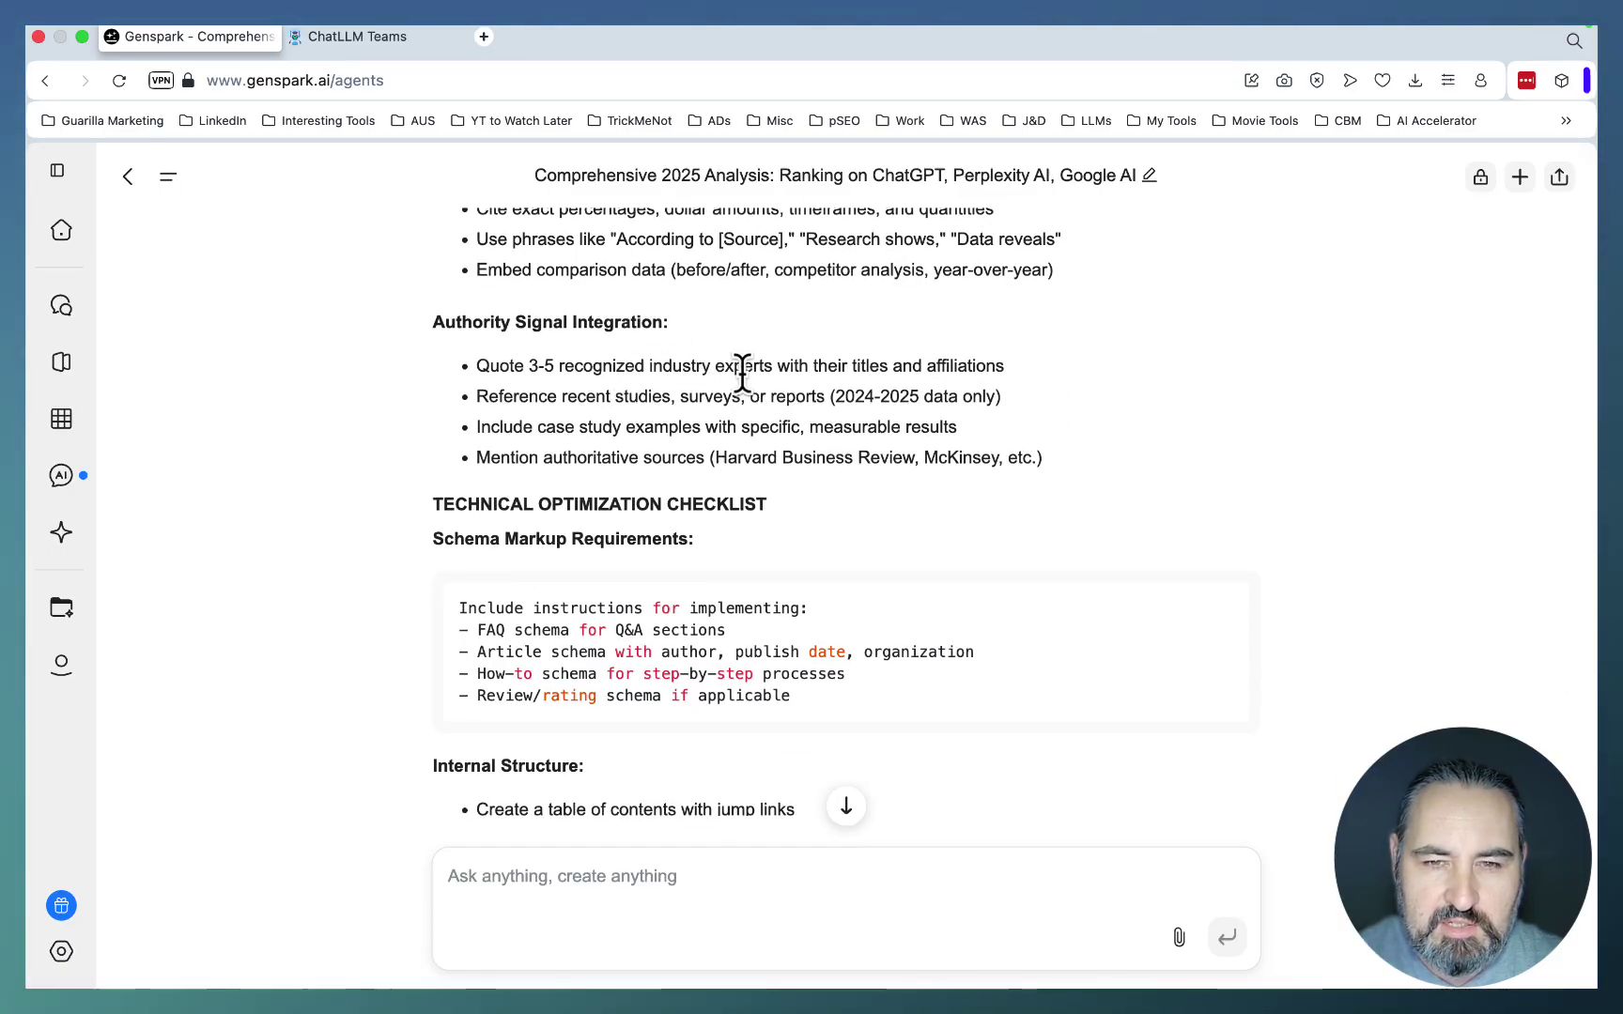
pyautogui.scroll(-2, 770, 413)
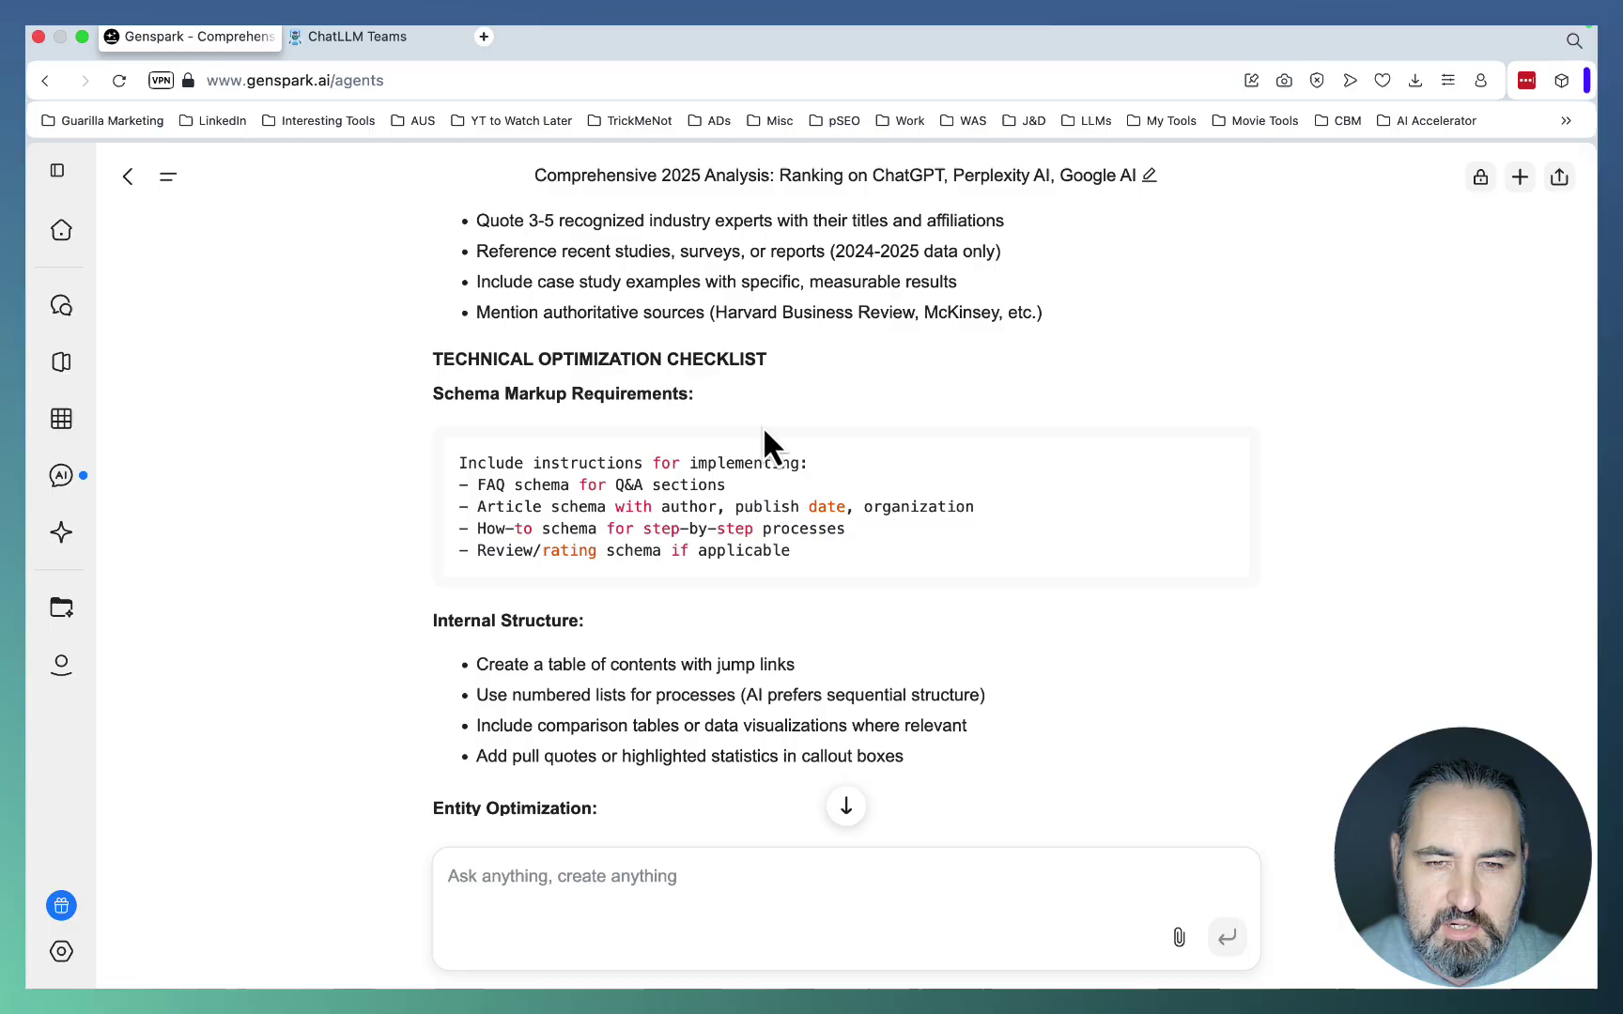
pyautogui.scroll(-12, 765, 432)
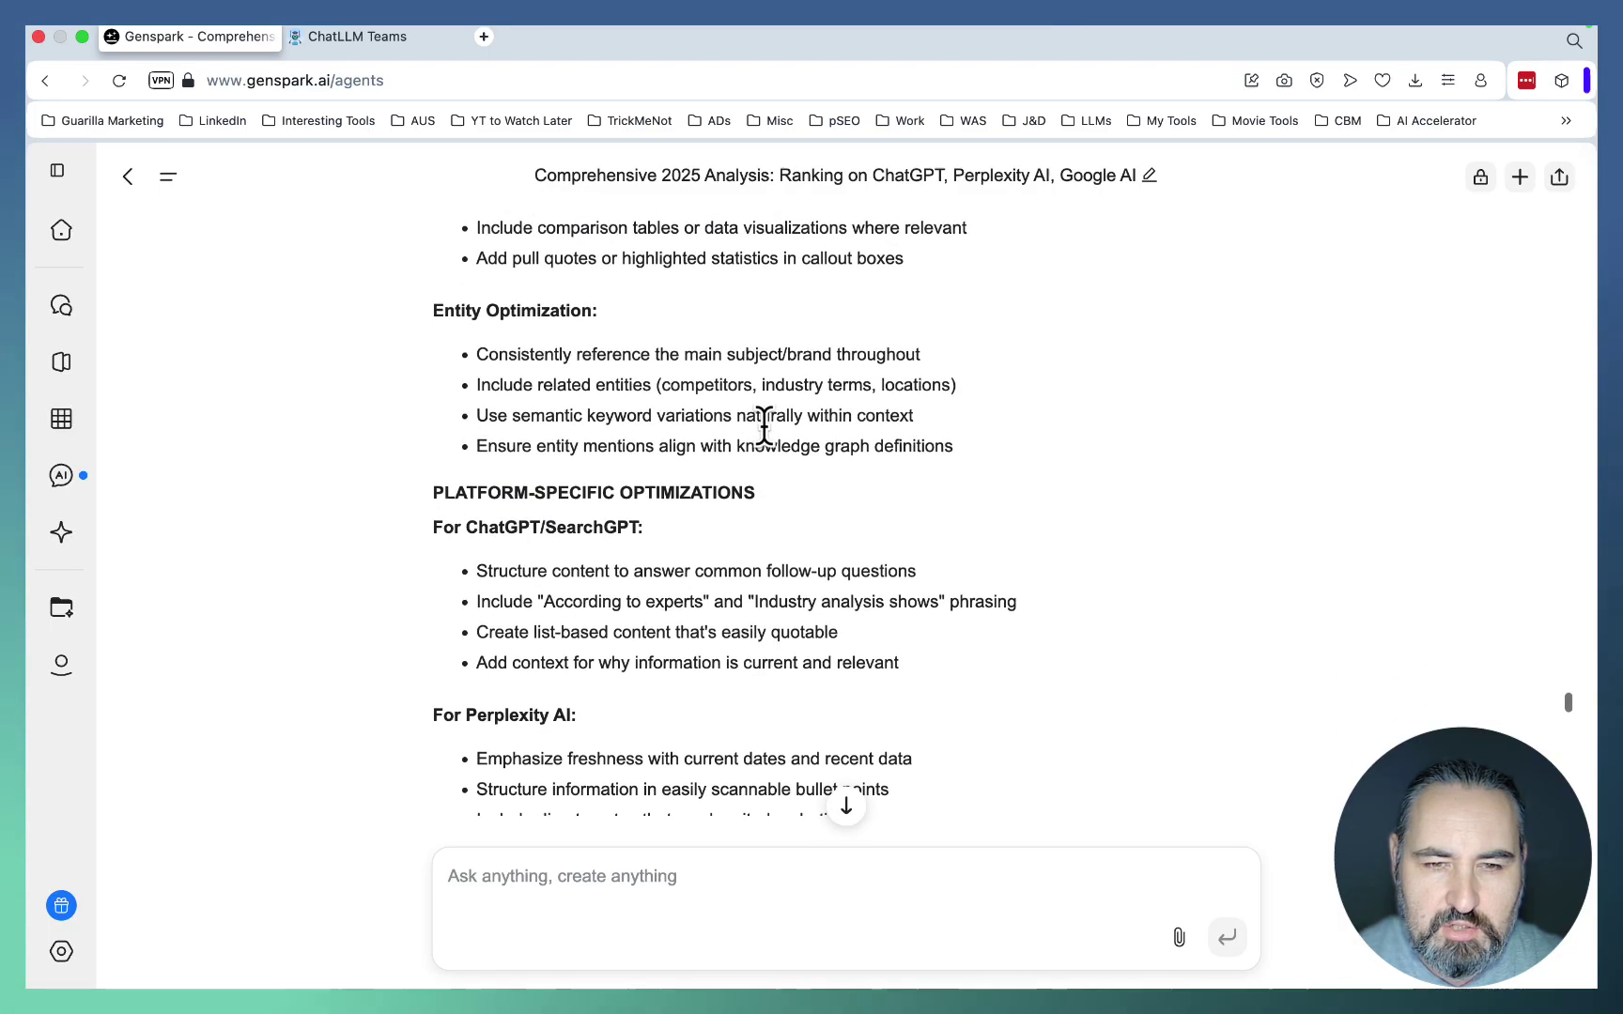
pyautogui.scroll(-10, 765, 427)
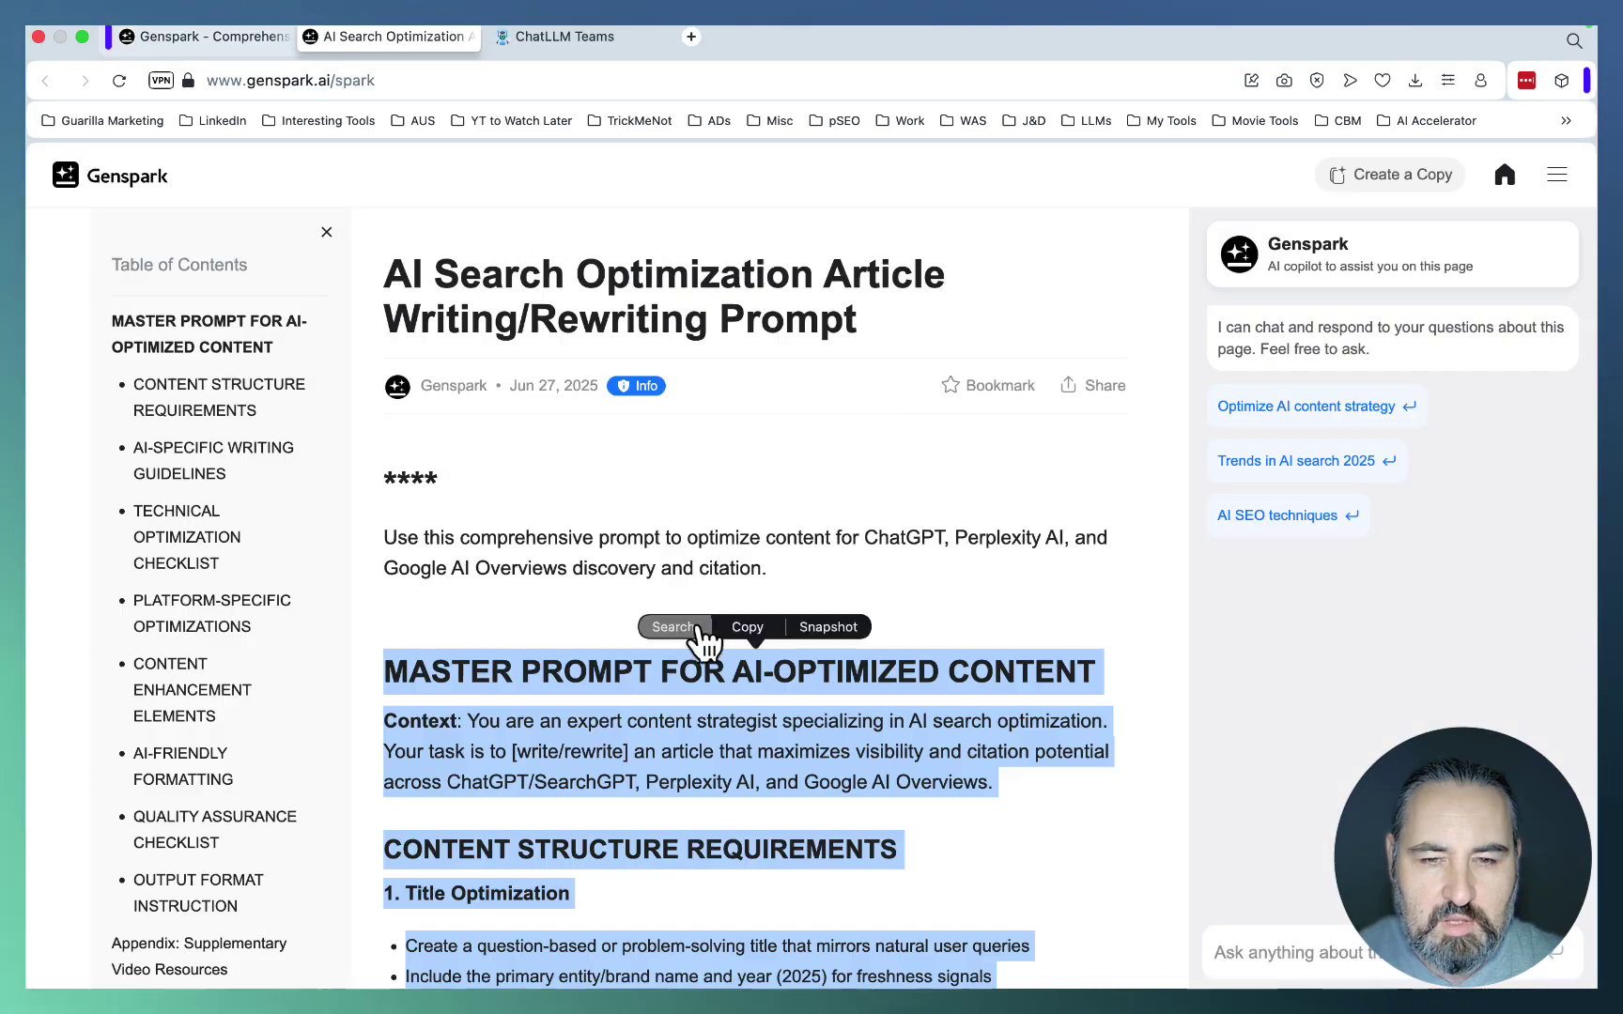
# - In a new Super Agent chat, paste the master prompt and prepend a YouTube Shorts traffic HTML-guide instruction
pyautogui.click(326, 232)
pyautogui.click(65, 179)
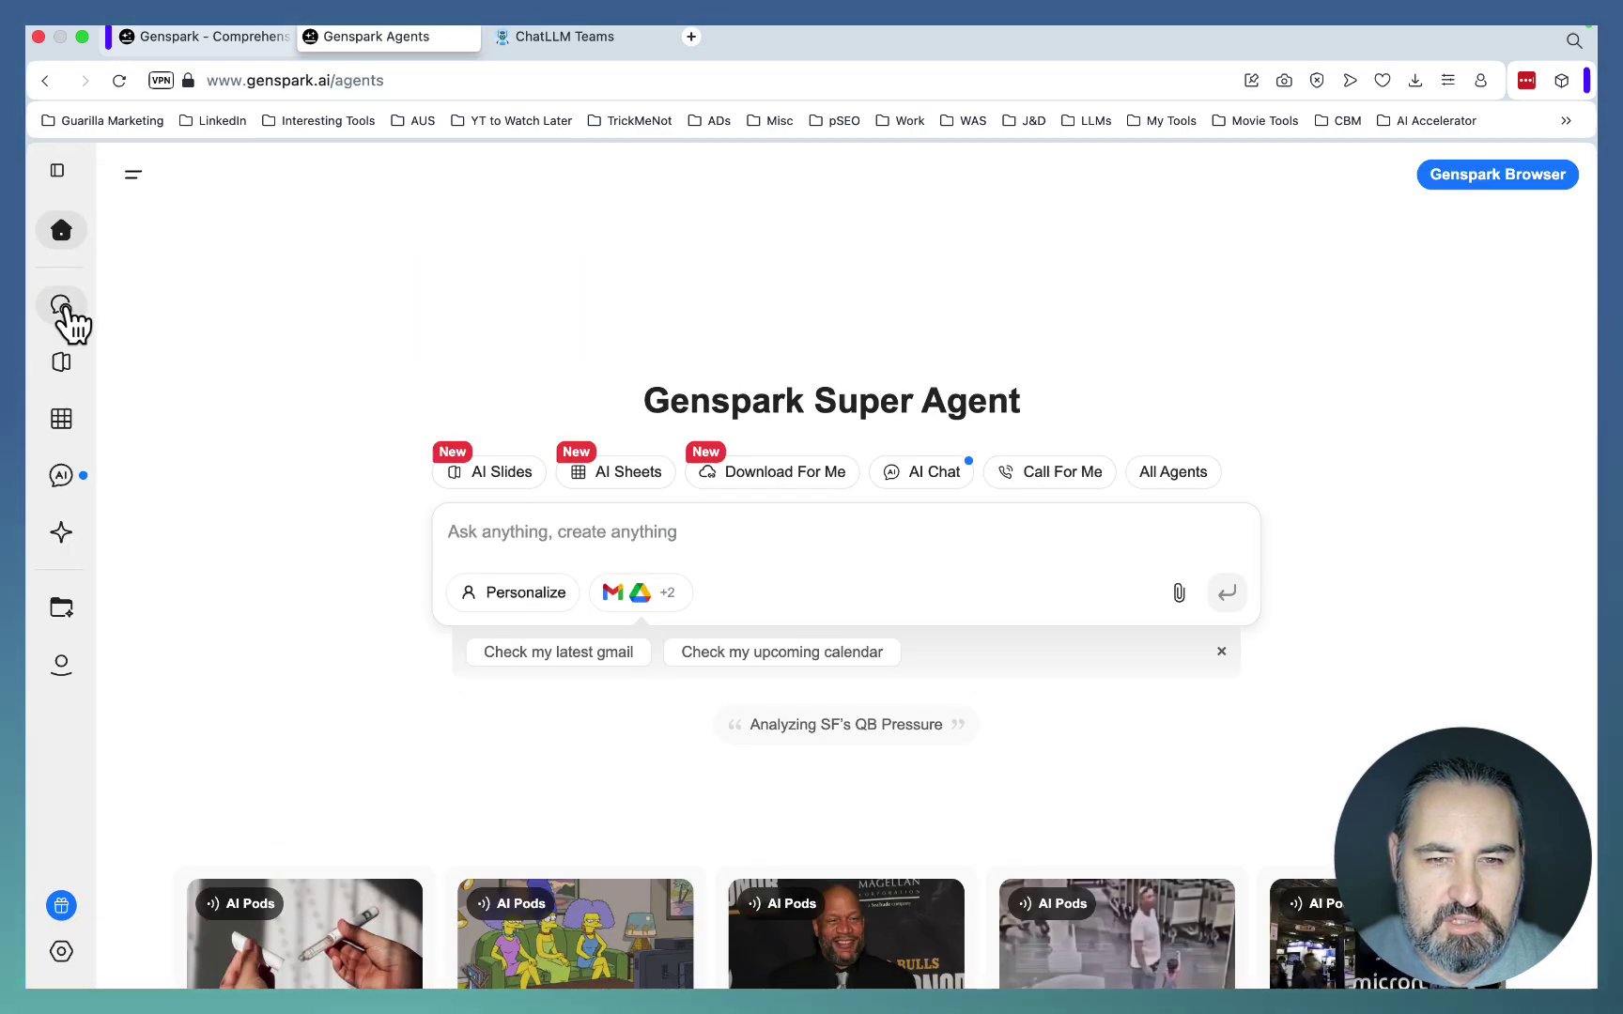
pyautogui.click(61, 307)
pyautogui.press('super+v')
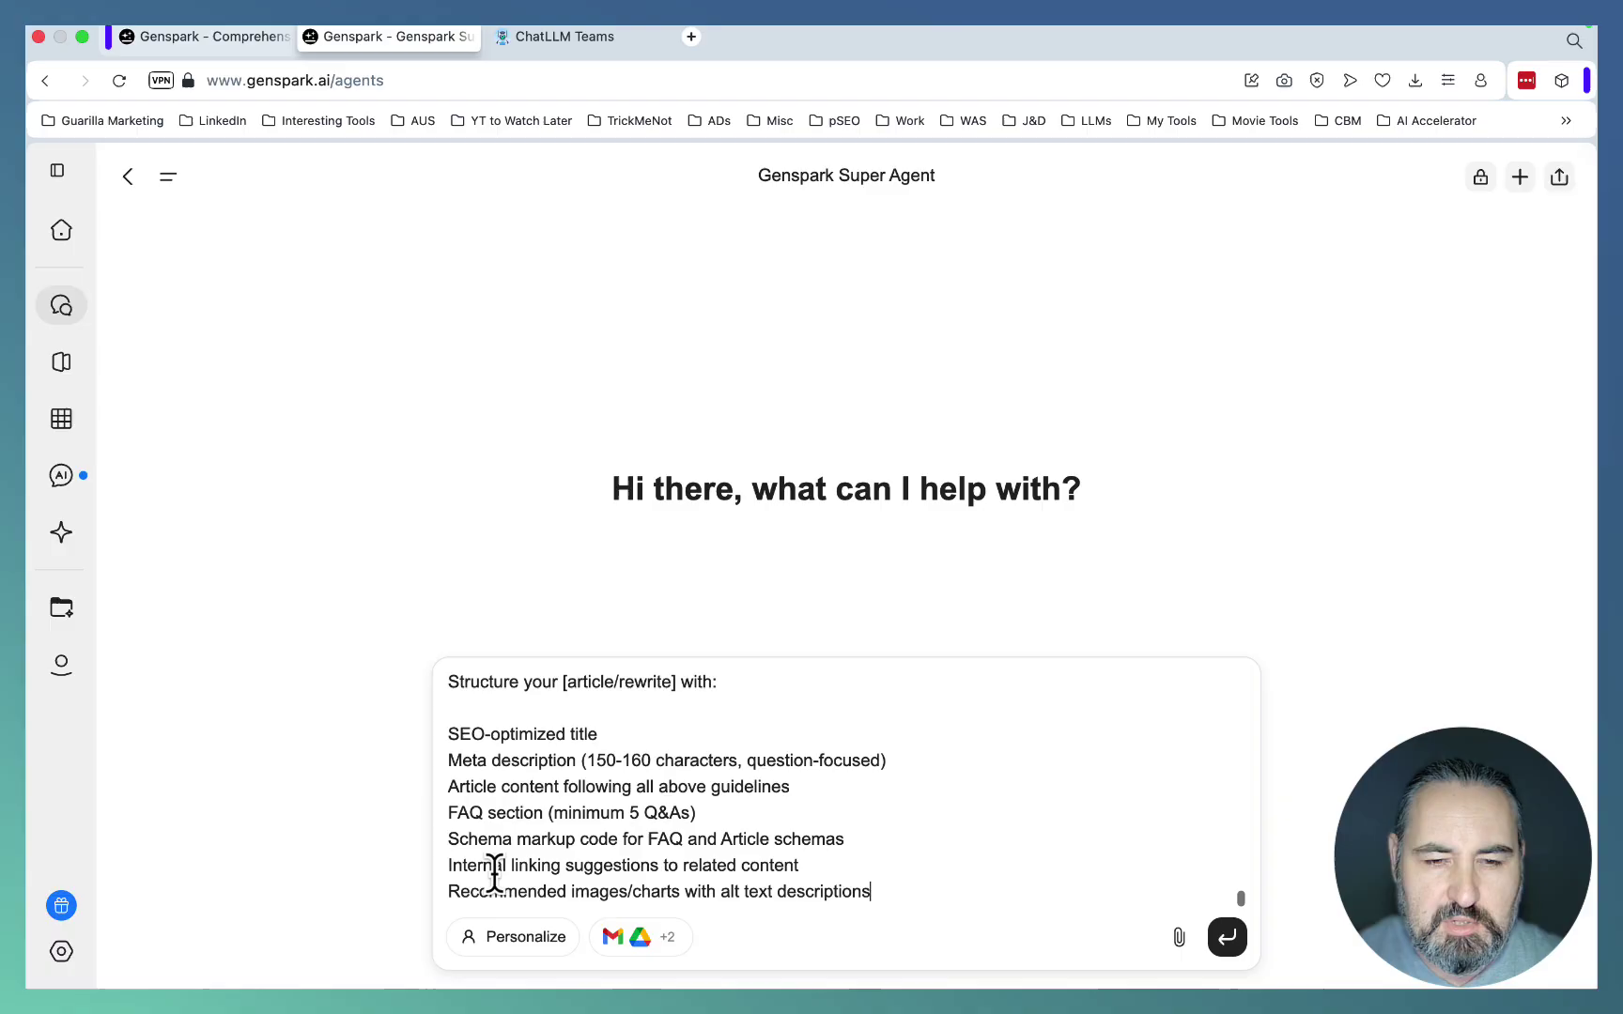
pyautogui.scroll(15, 583, 829)
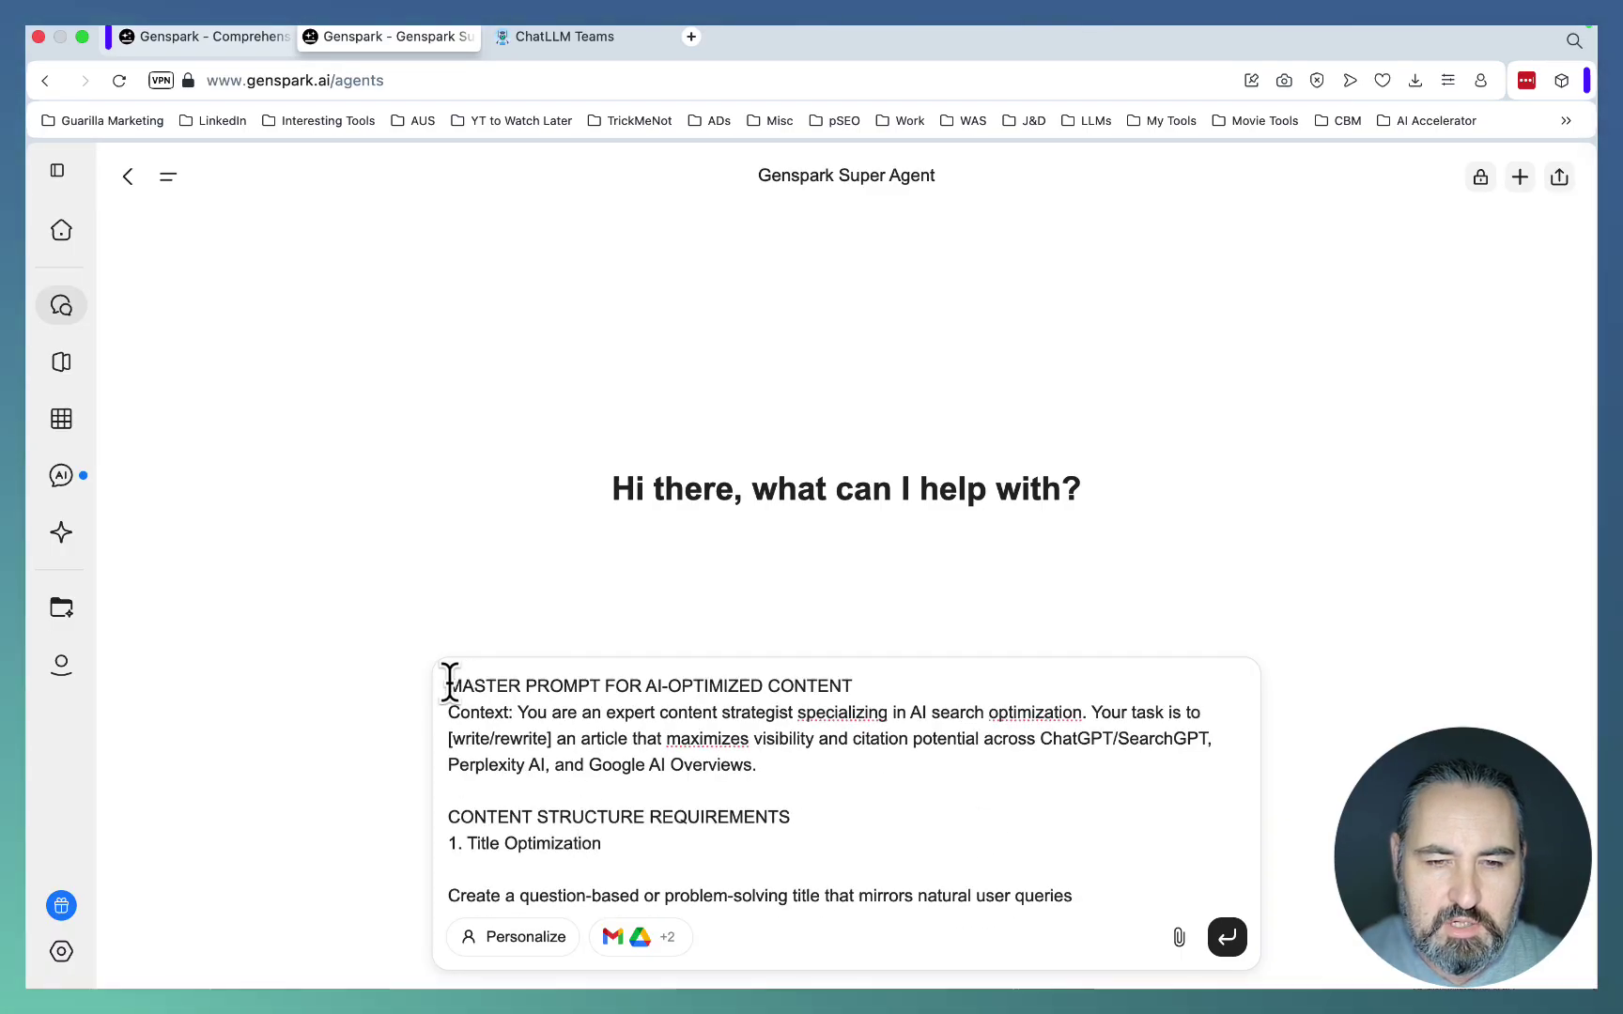
pyautogui.click(449, 684)
pyautogui.write('use the ')
pyautogui.write('below prompt to write ')
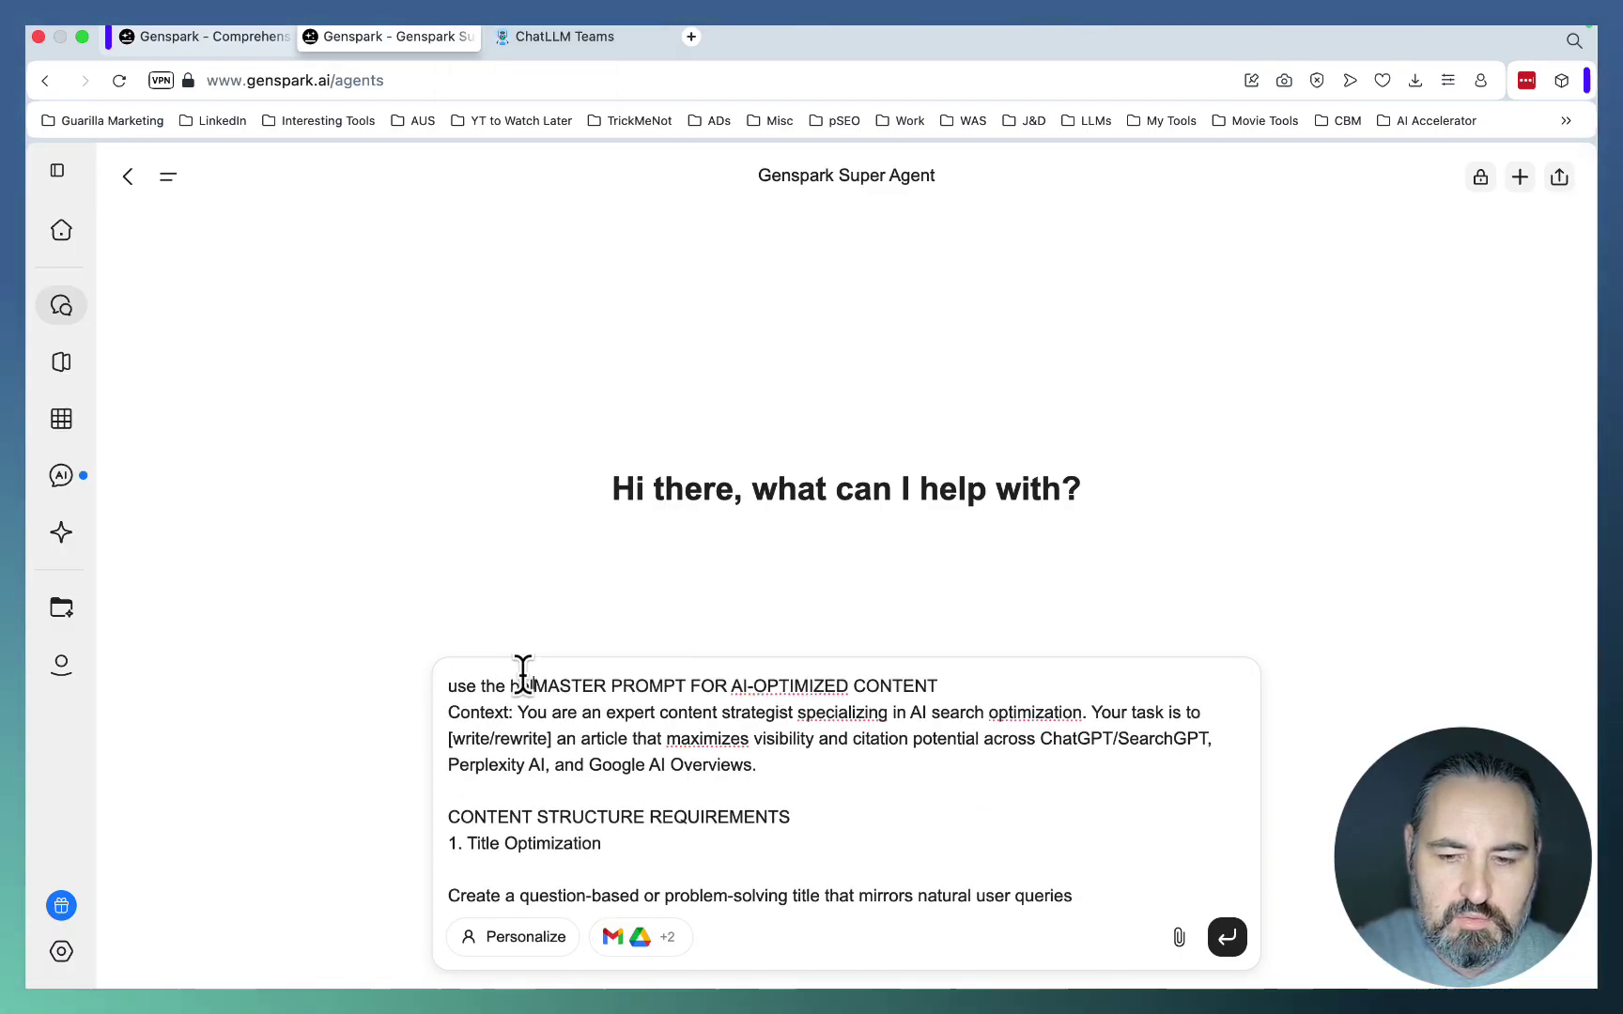
pyautogui.write('an ultimated ')
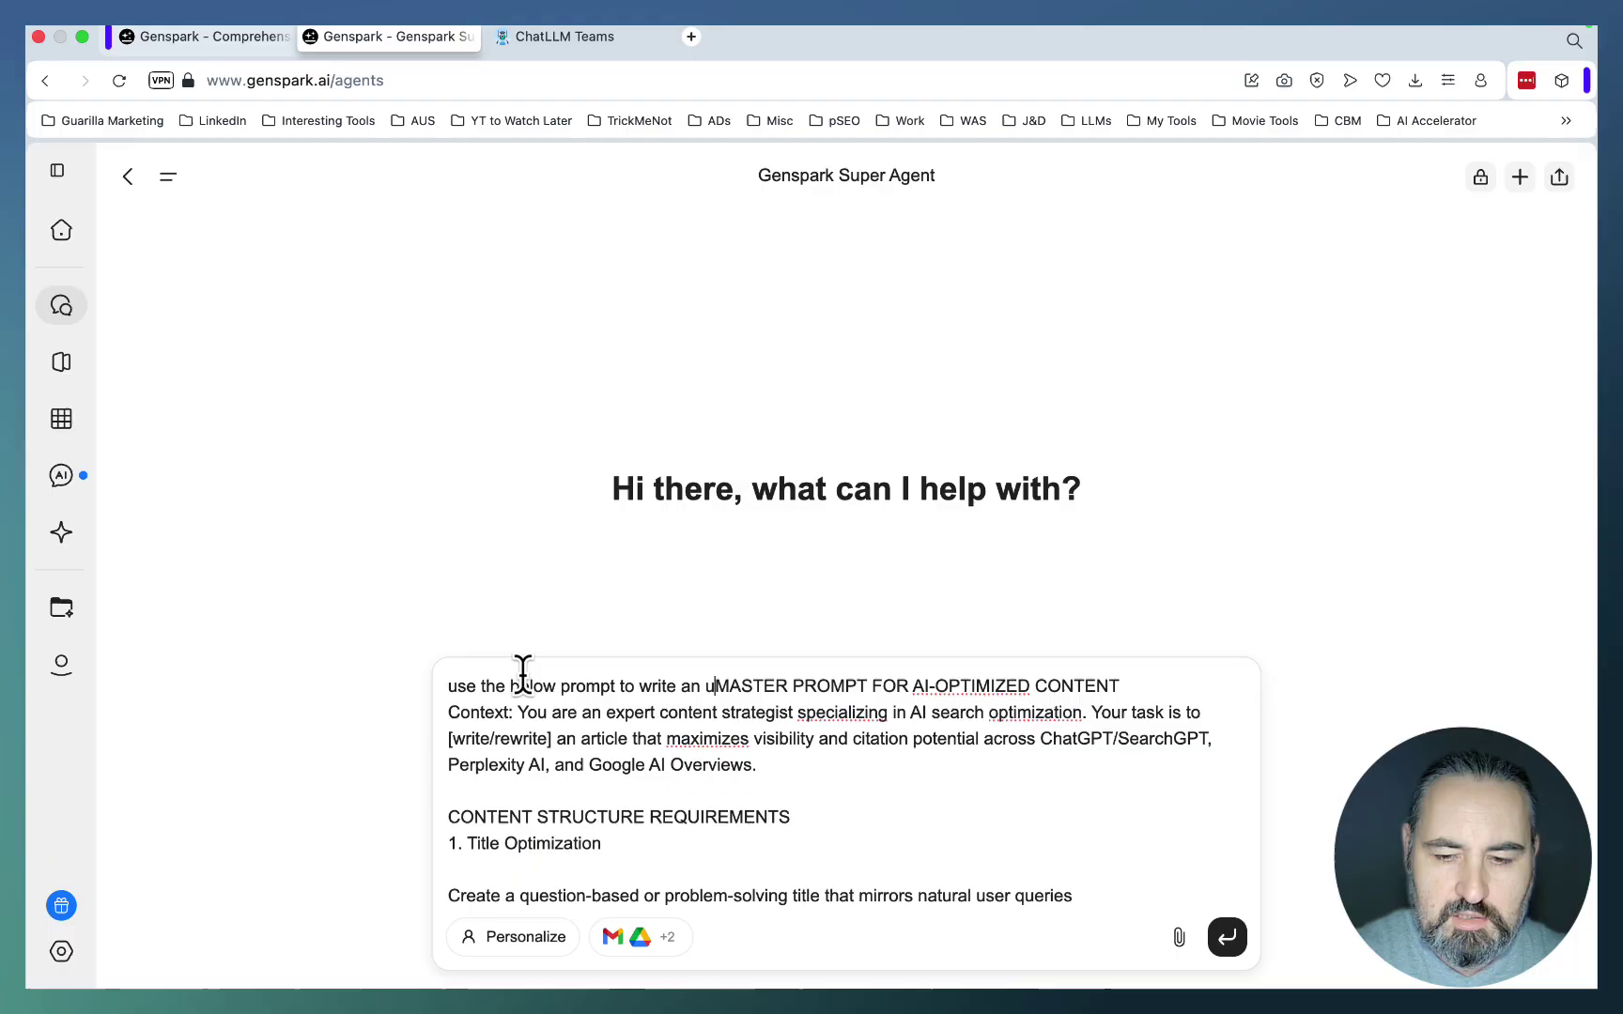
pyautogui.write('html multi')
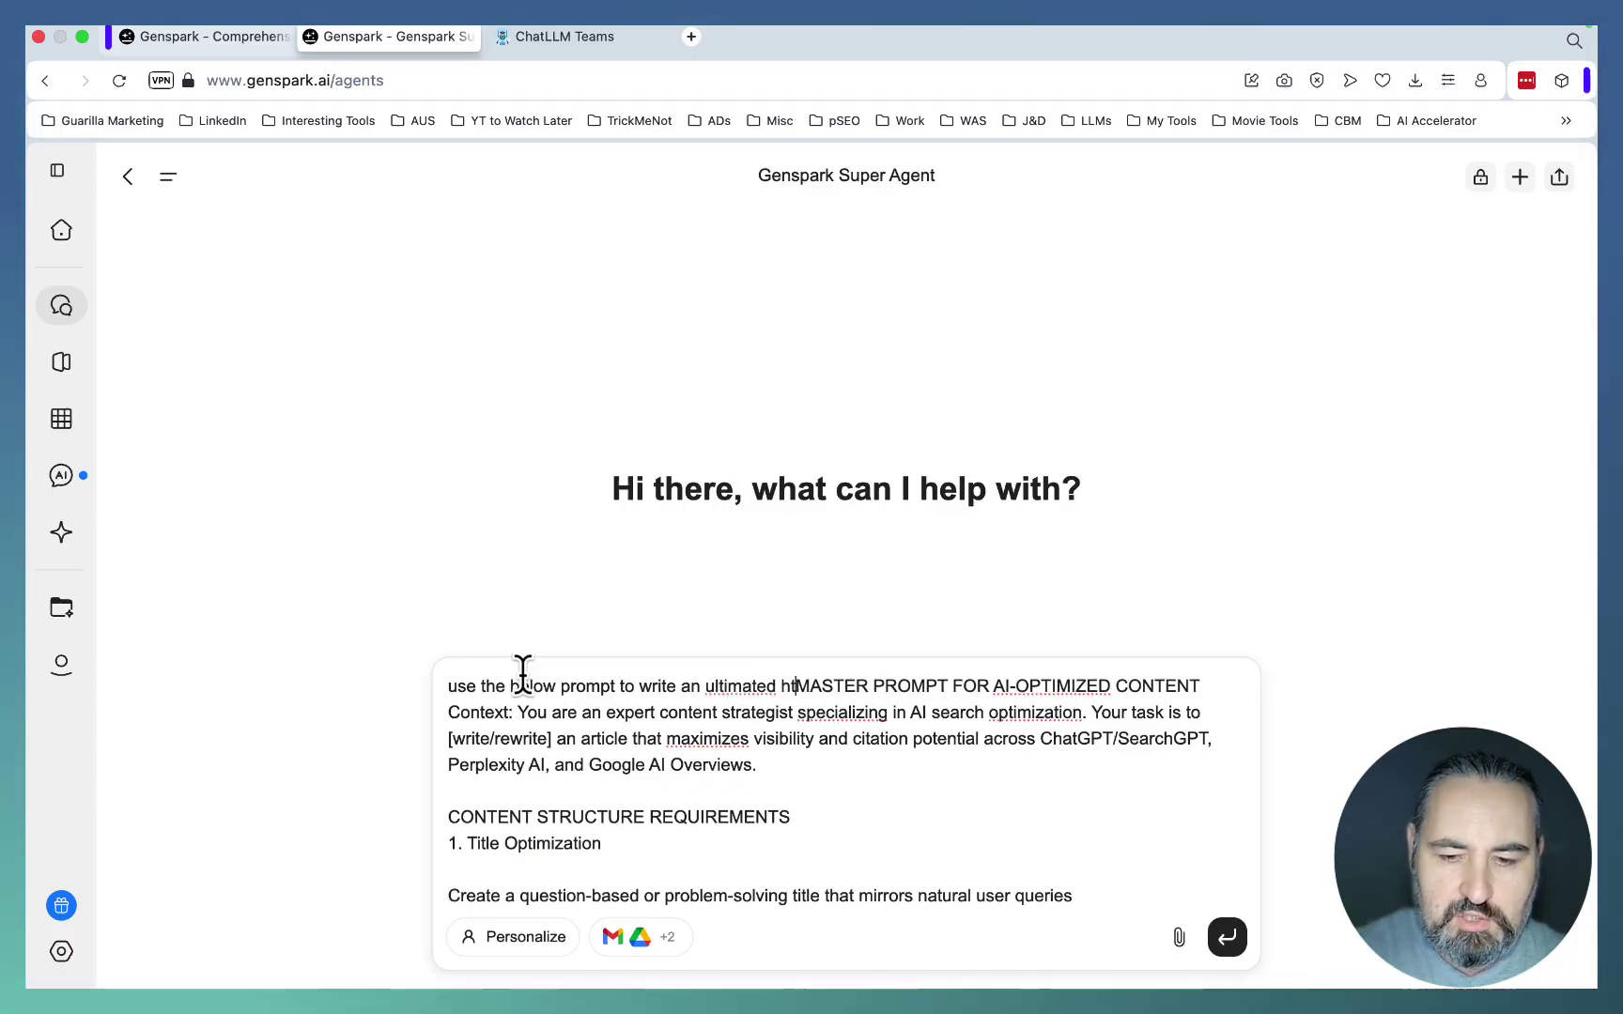
pyautogui.write('medi')
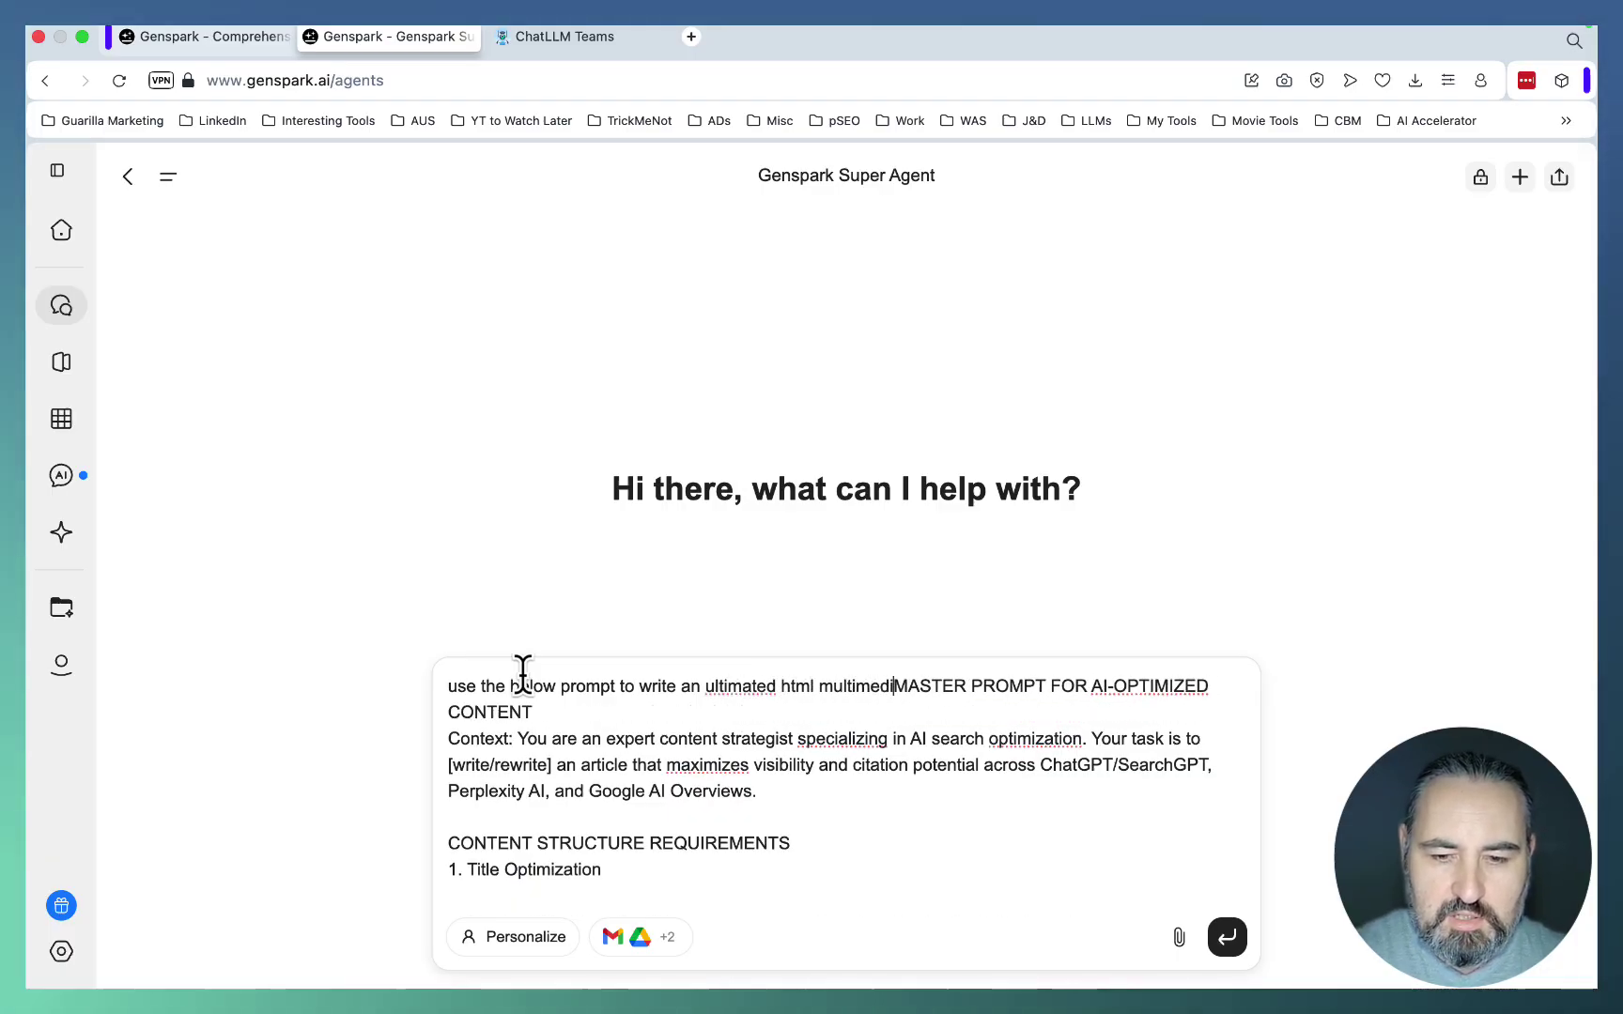
pyautogui.write('a guide on "how to')
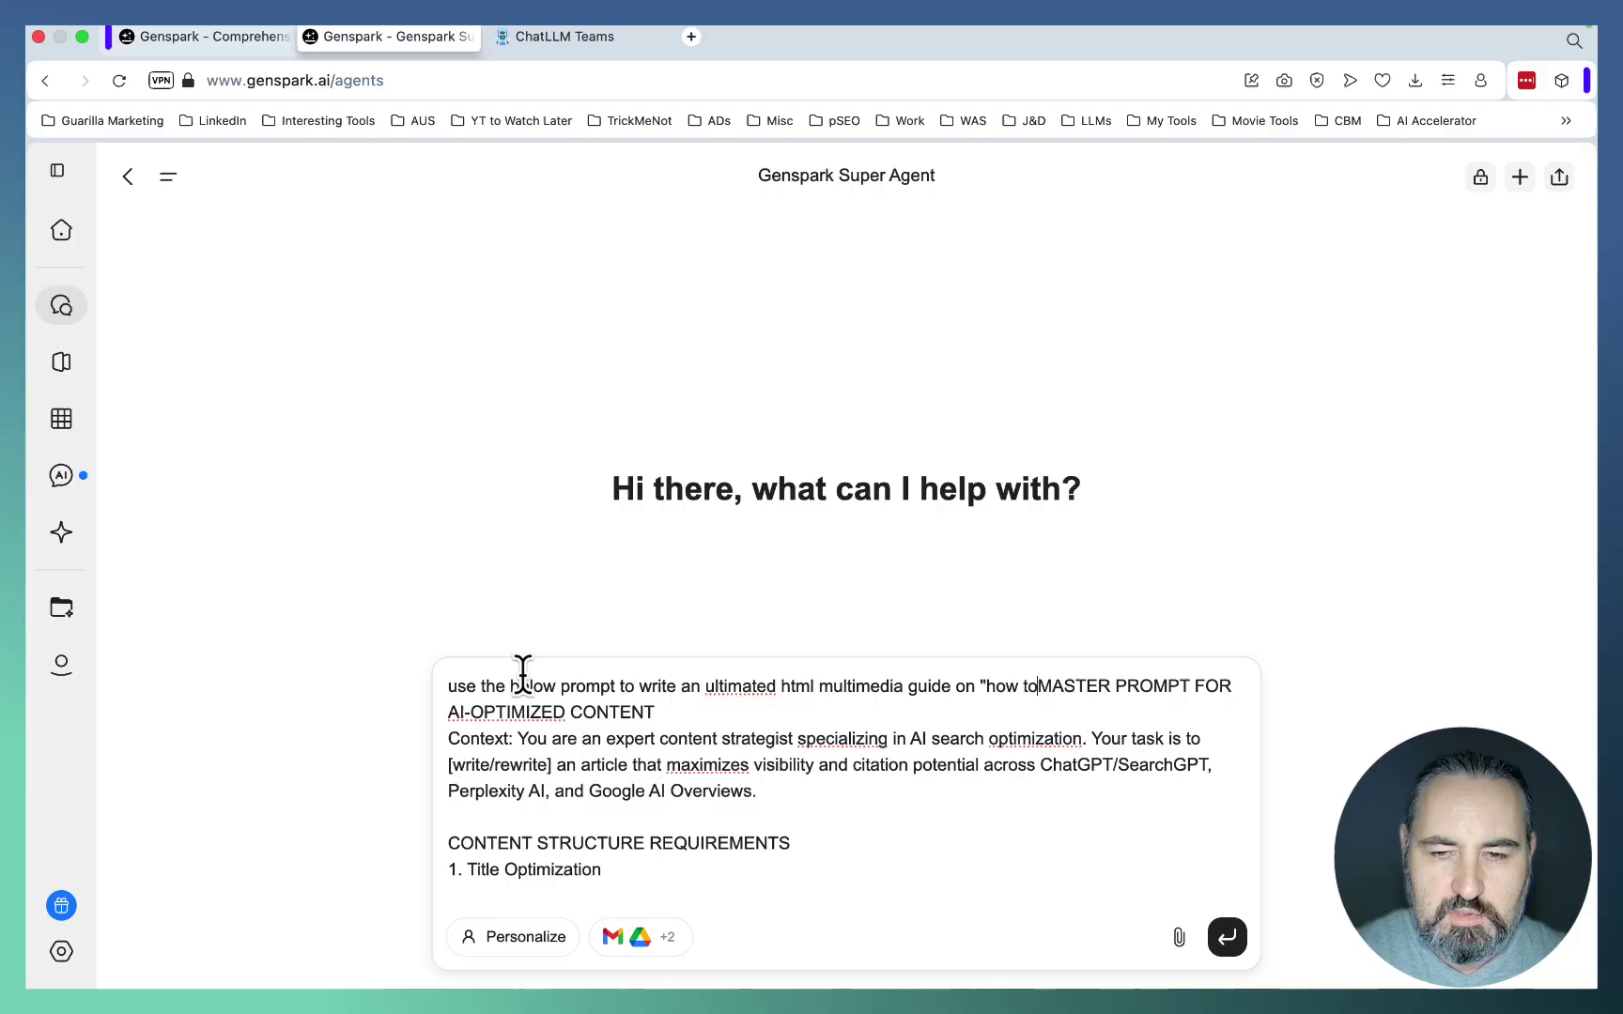
pyautogui.write(' drive website ')
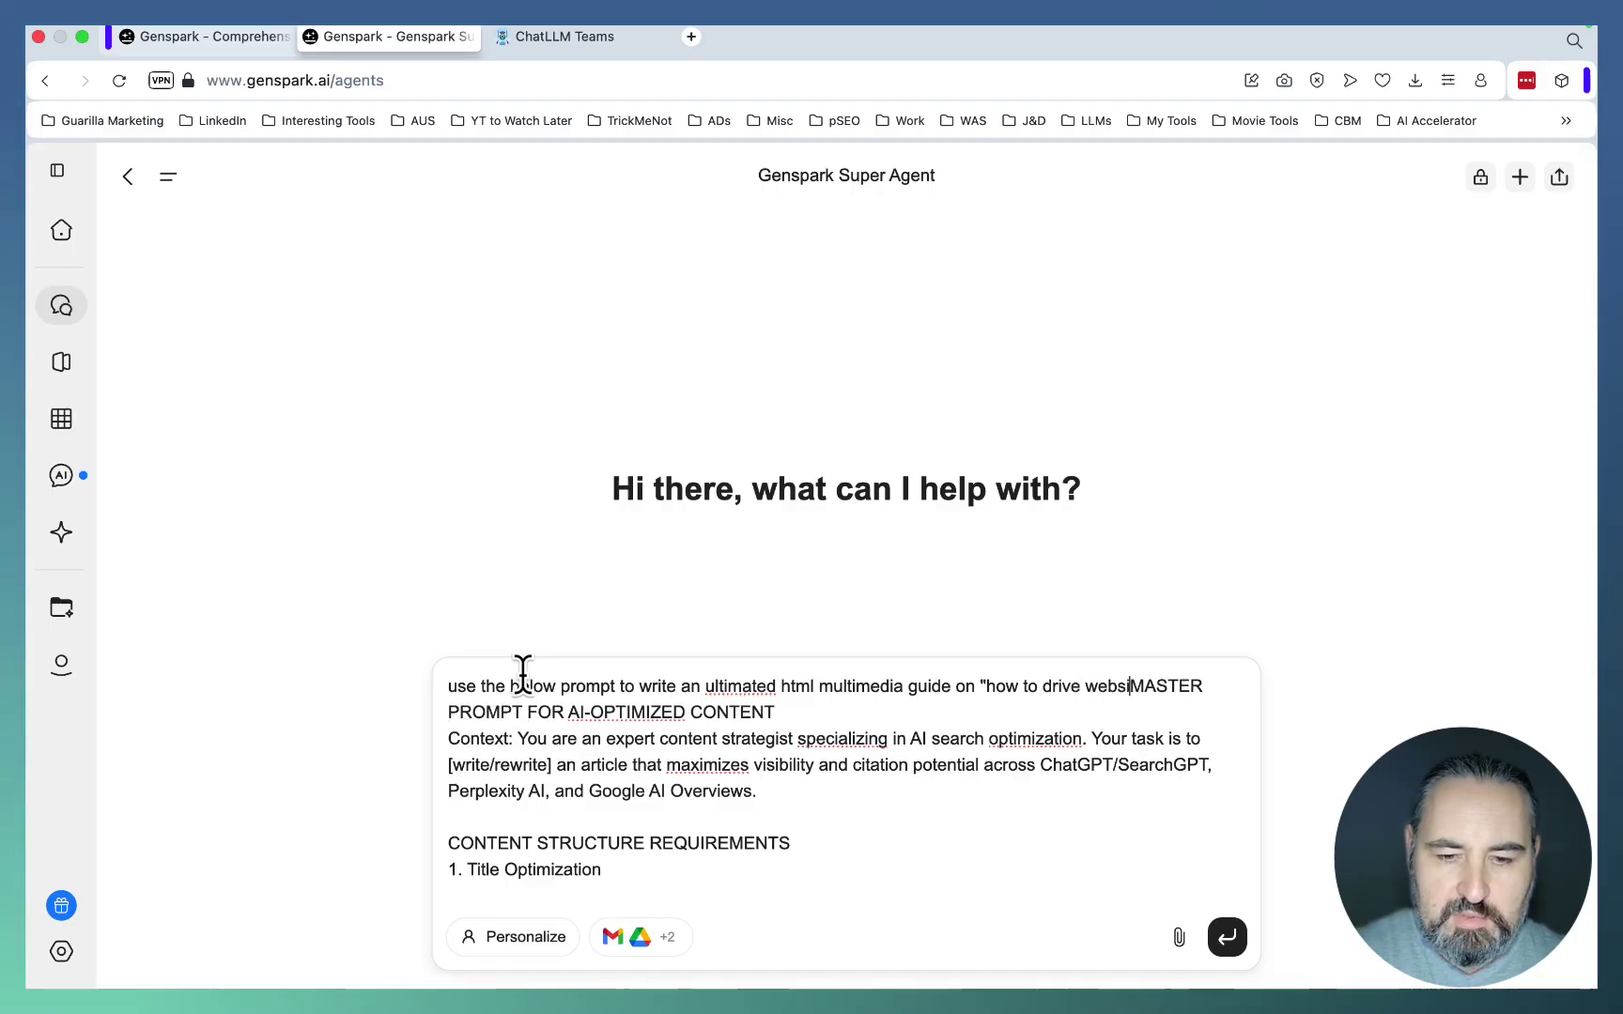
pyautogui.write('traffic with ')
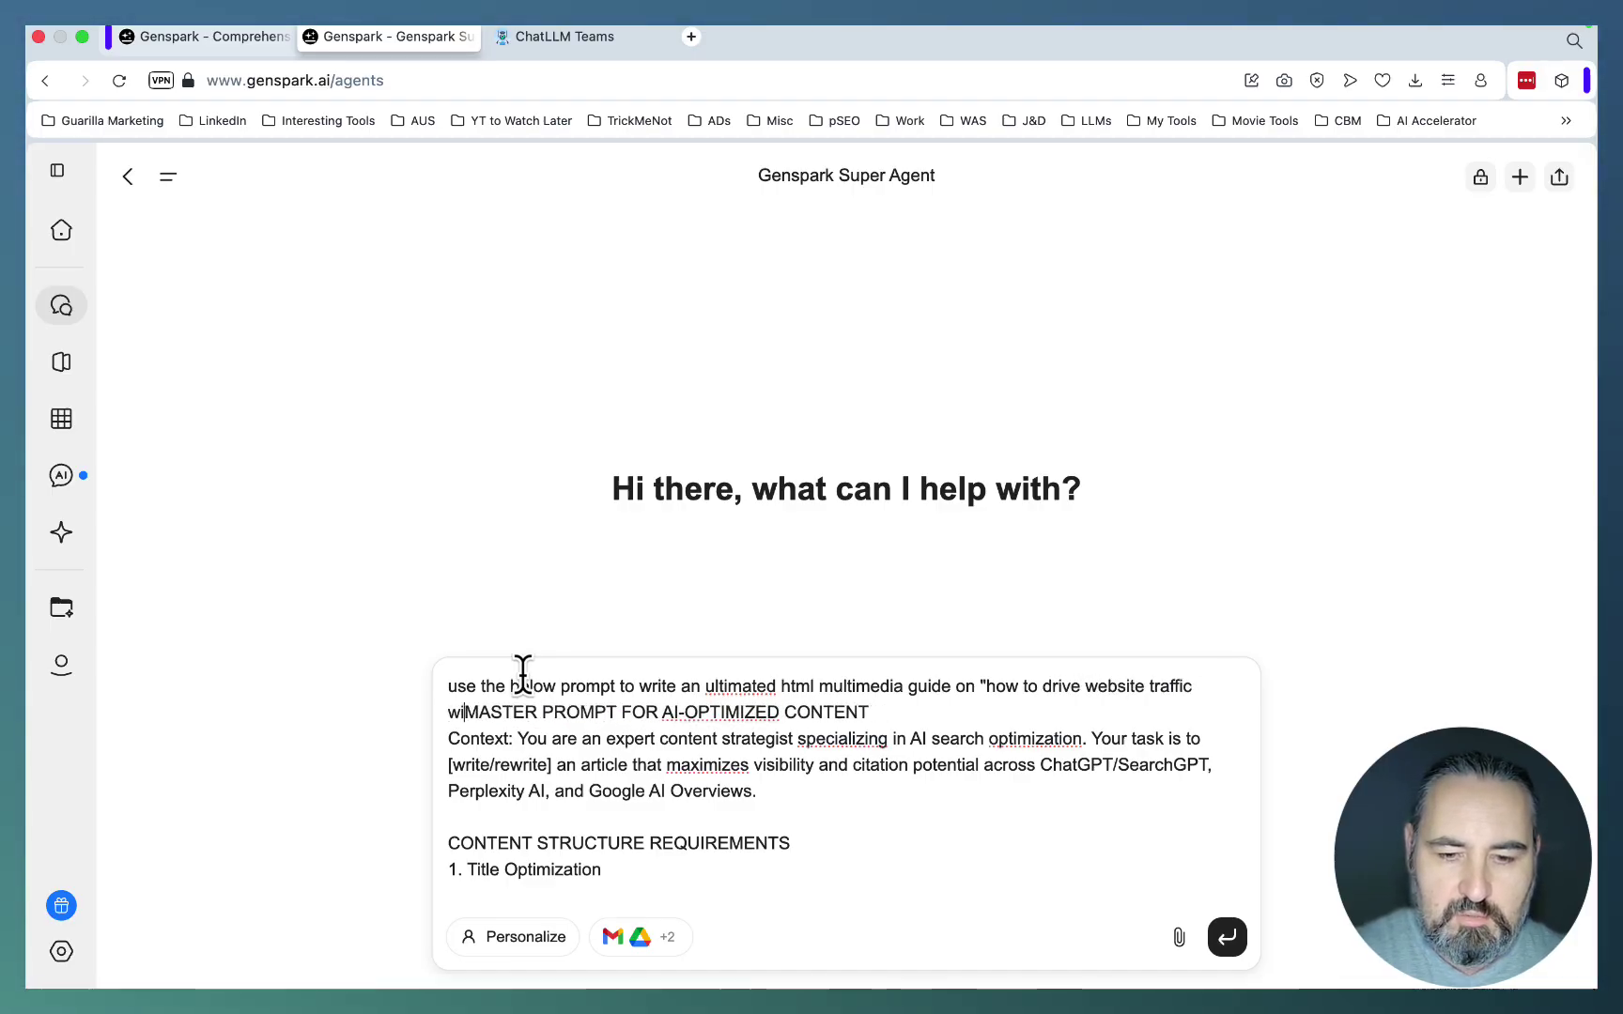
pyautogui.write('youtube ')
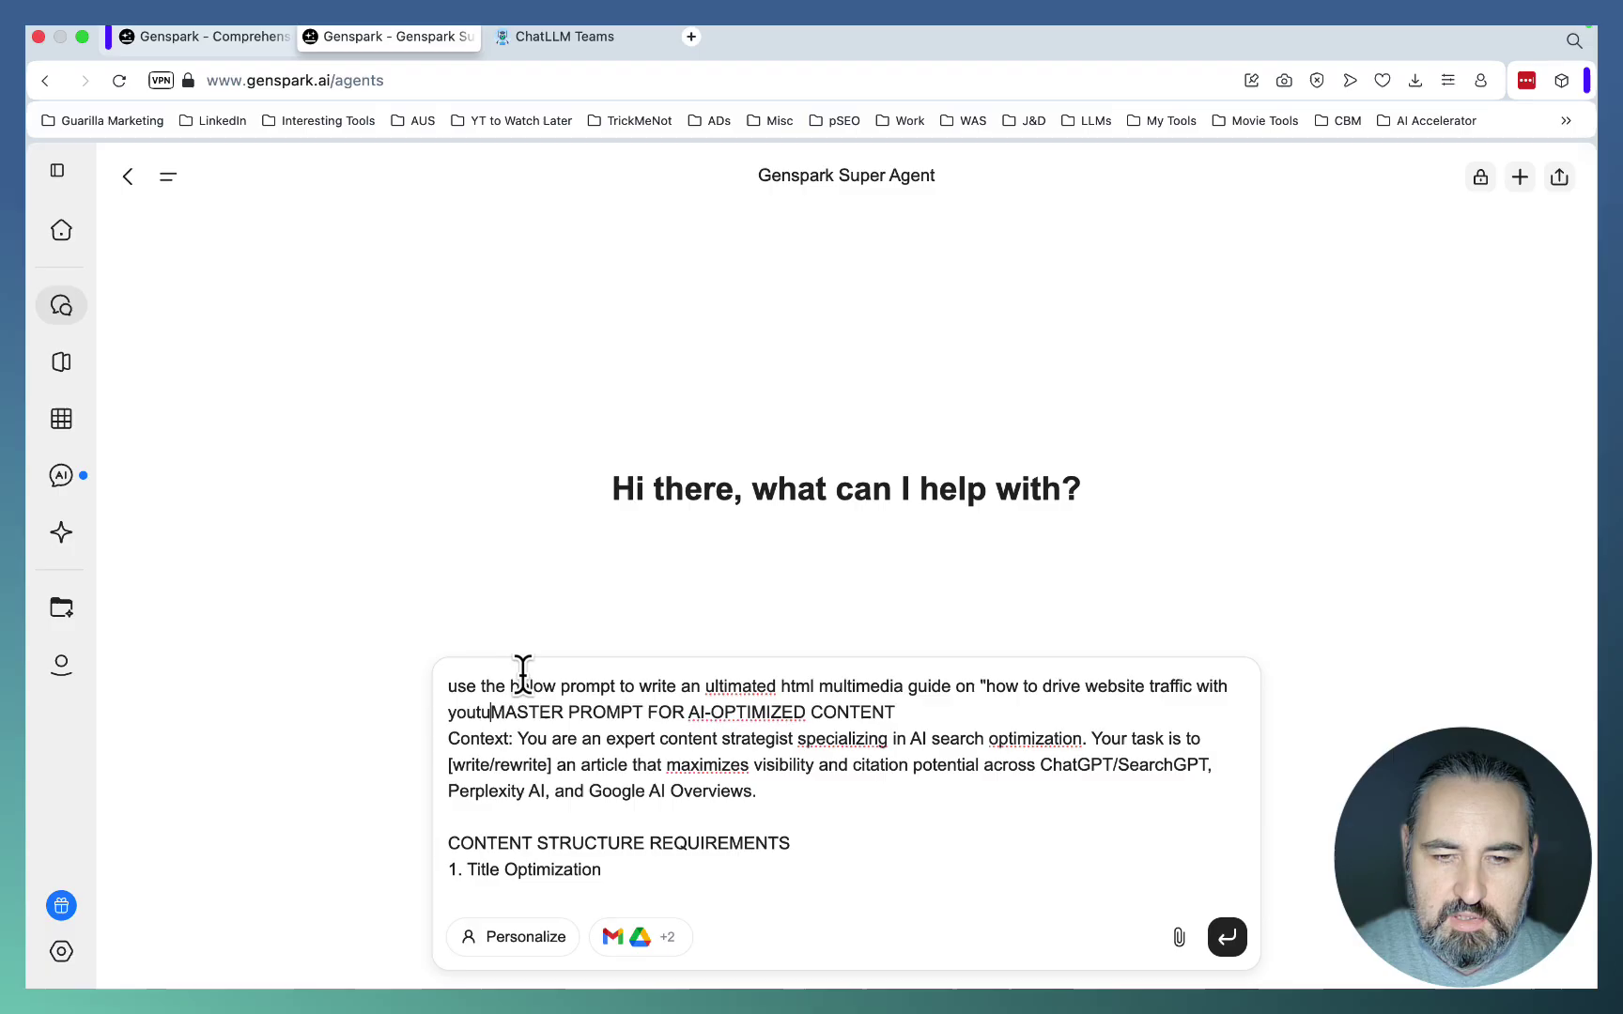
pyautogui.write('shorts"')
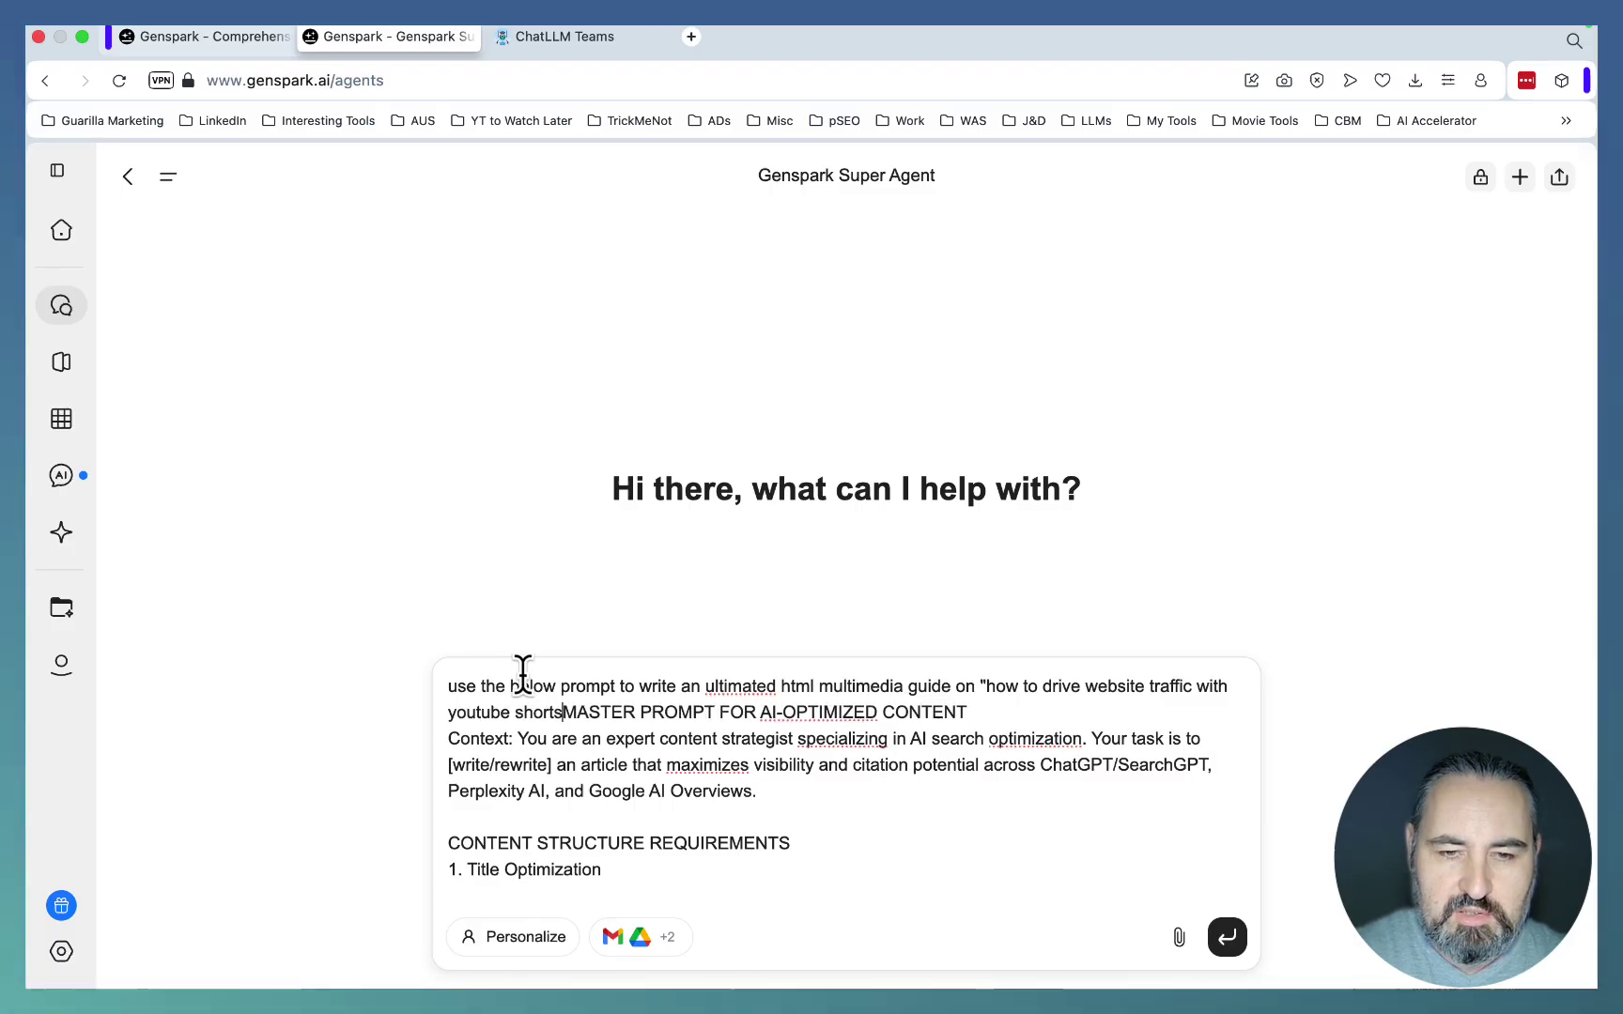
# - Send the HTML guide request, then download DeepAgent's ranking report as a PDF
pyautogui.scroll(-10, 521, 699)
pyautogui.hotkey('shift', 'Return')
pyautogui.hotkey('shift', 'Return')
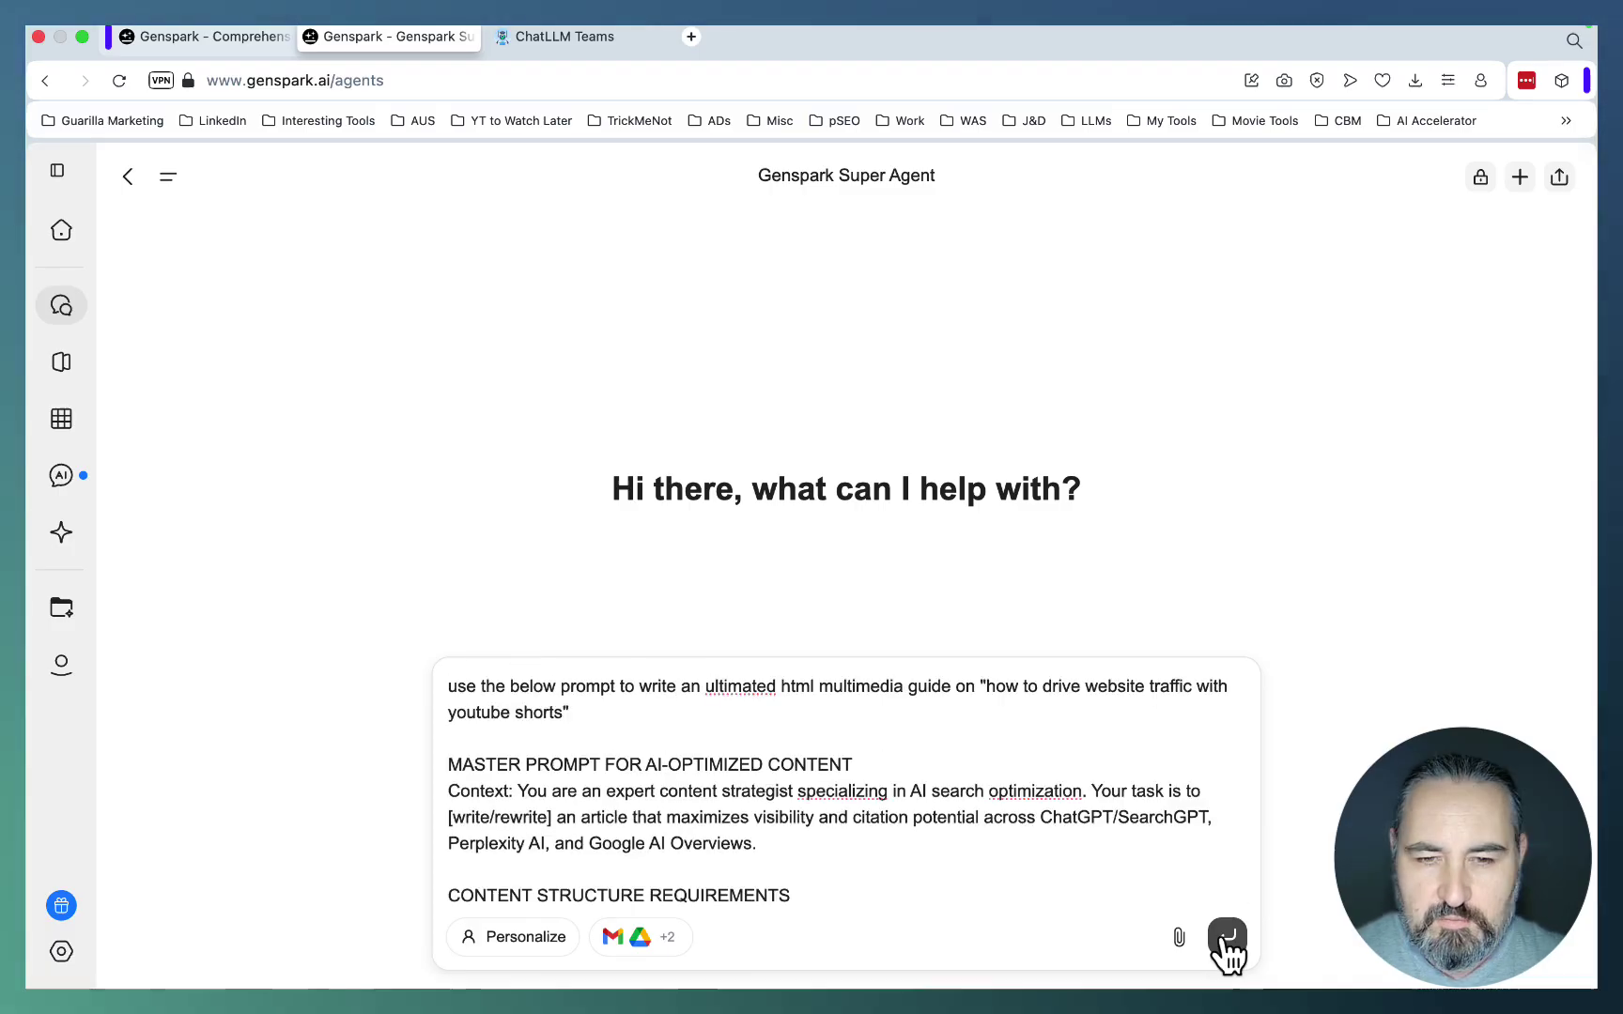
pyautogui.click(1227, 939)
pyautogui.hotkey('ctrl', 'Tab')
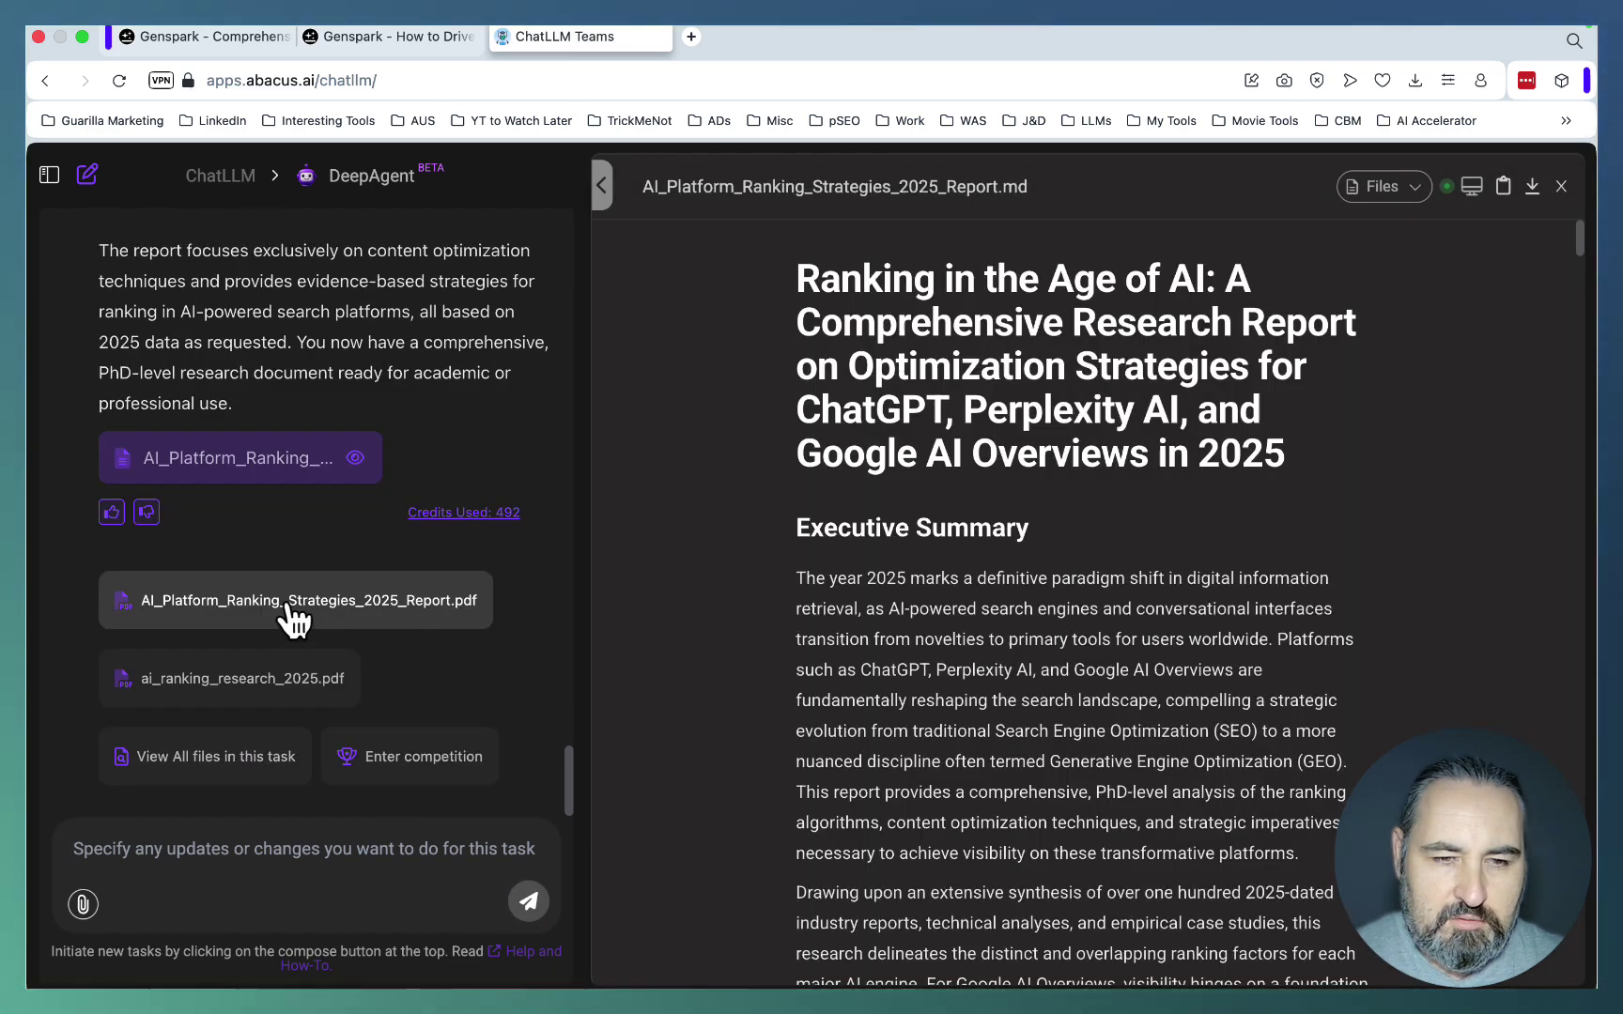
pyautogui.click(294, 612)
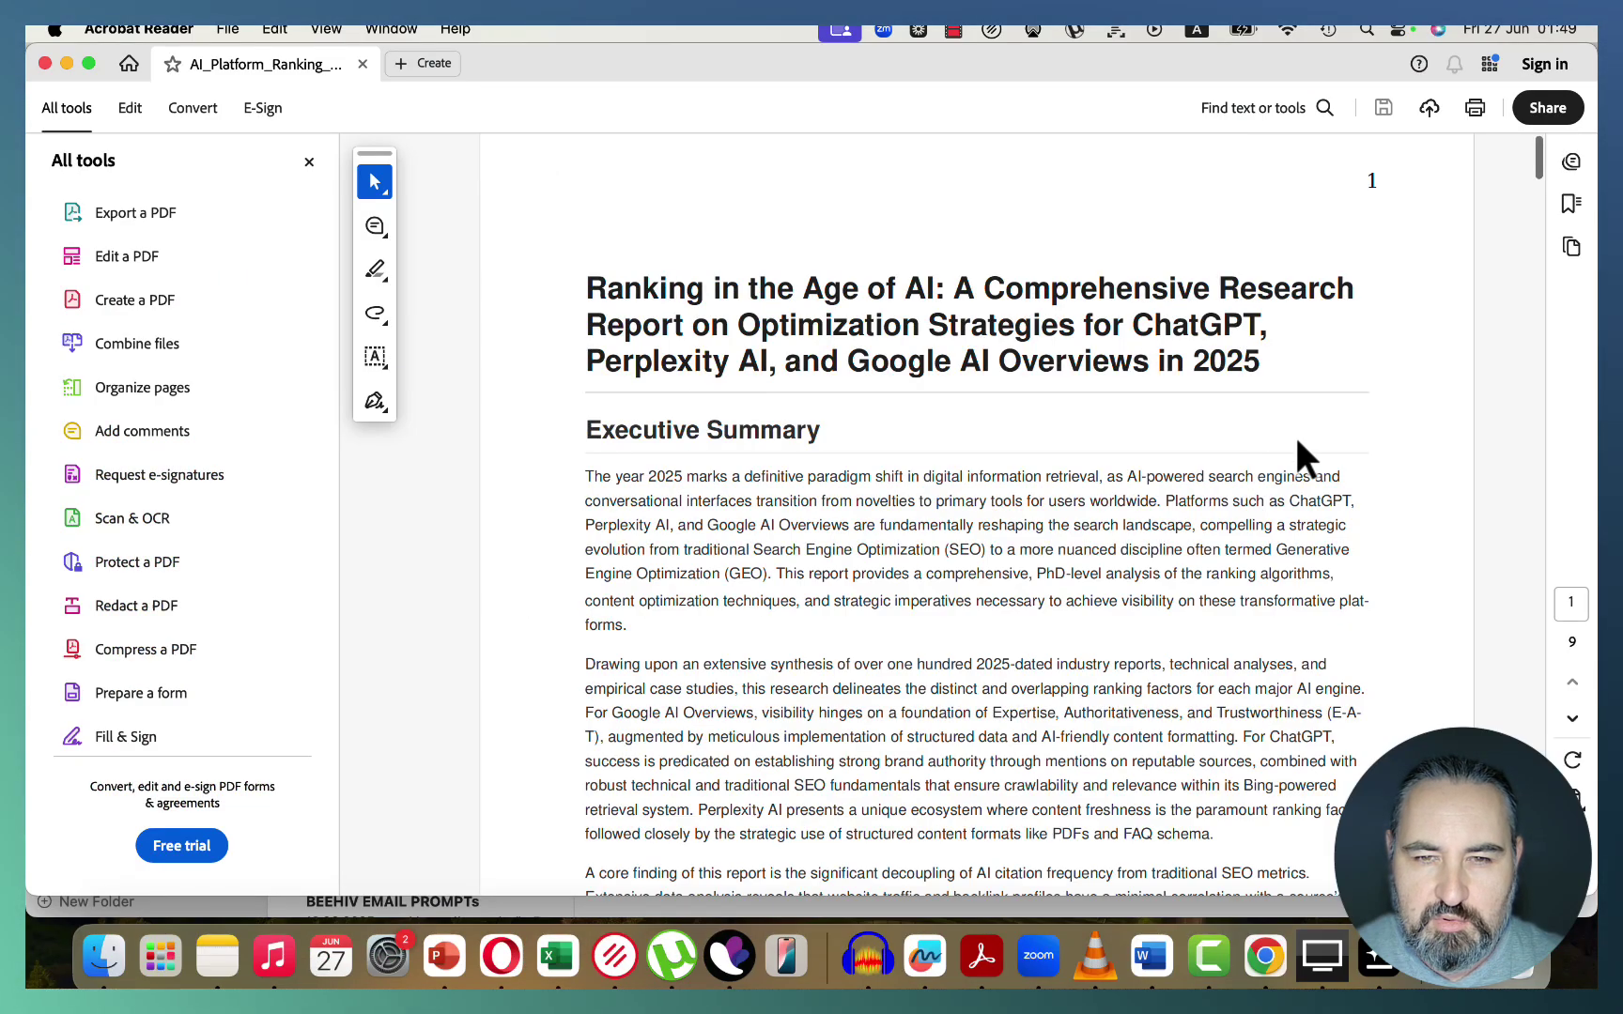
# - Scroll through the AI ranking report PDF down to its References section
pyautogui.scroll(-15, 1299, 425)
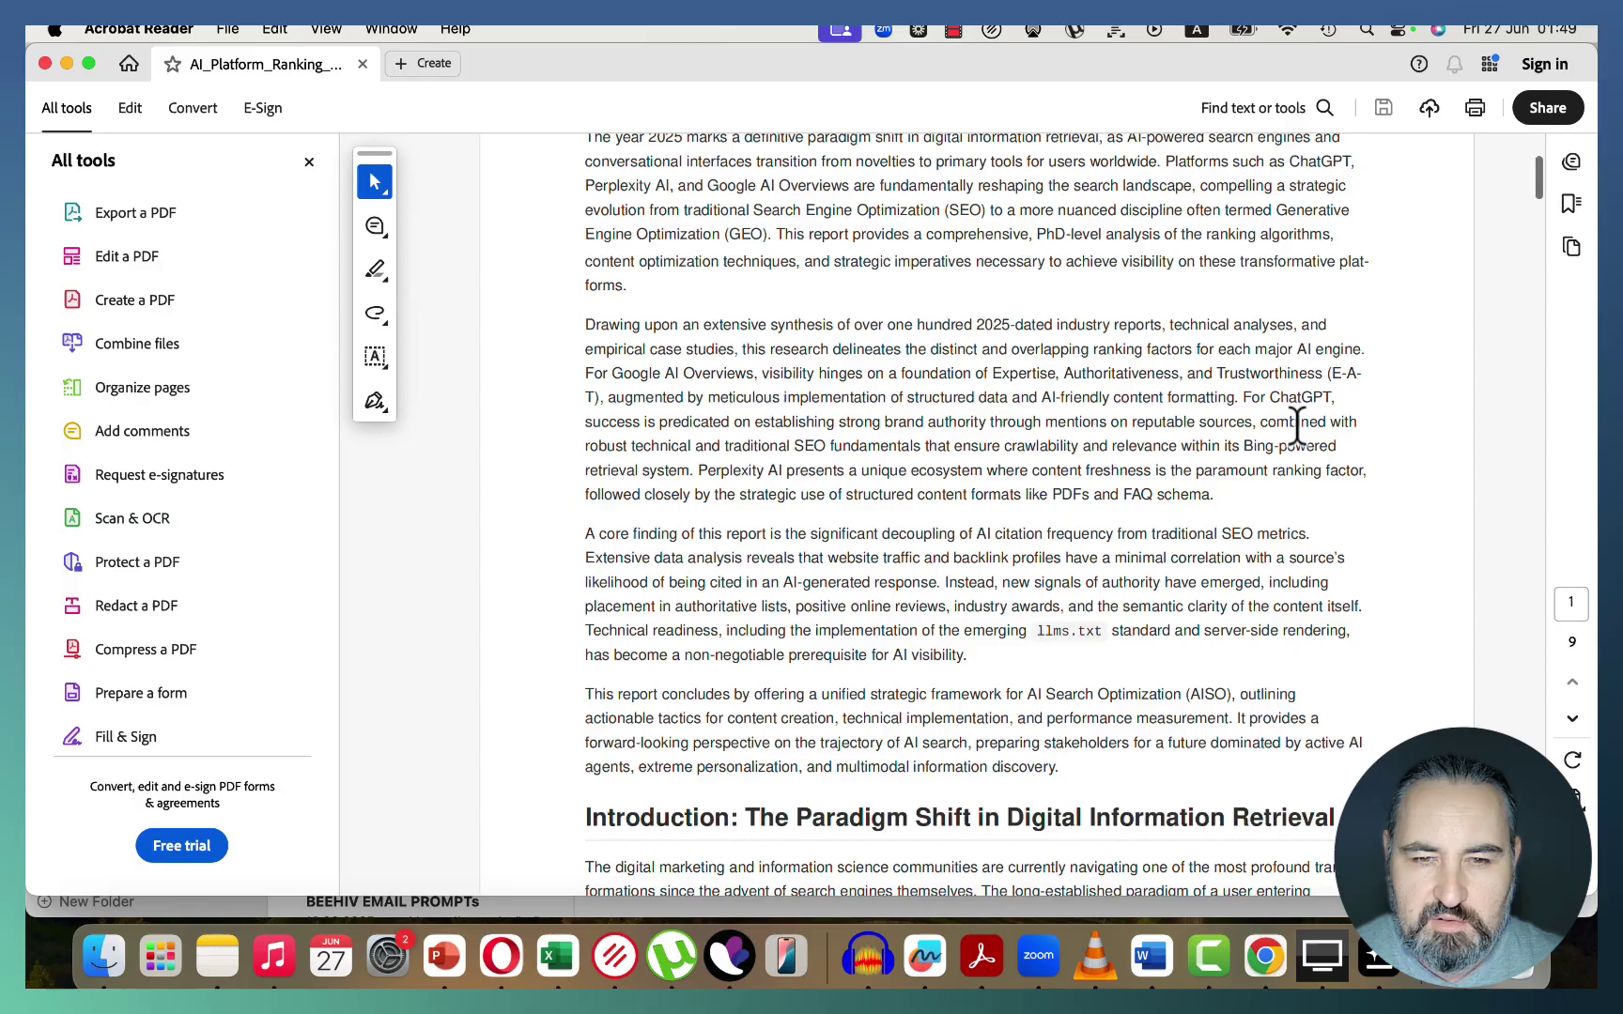
pyautogui.scroll(-15, 1297, 425)
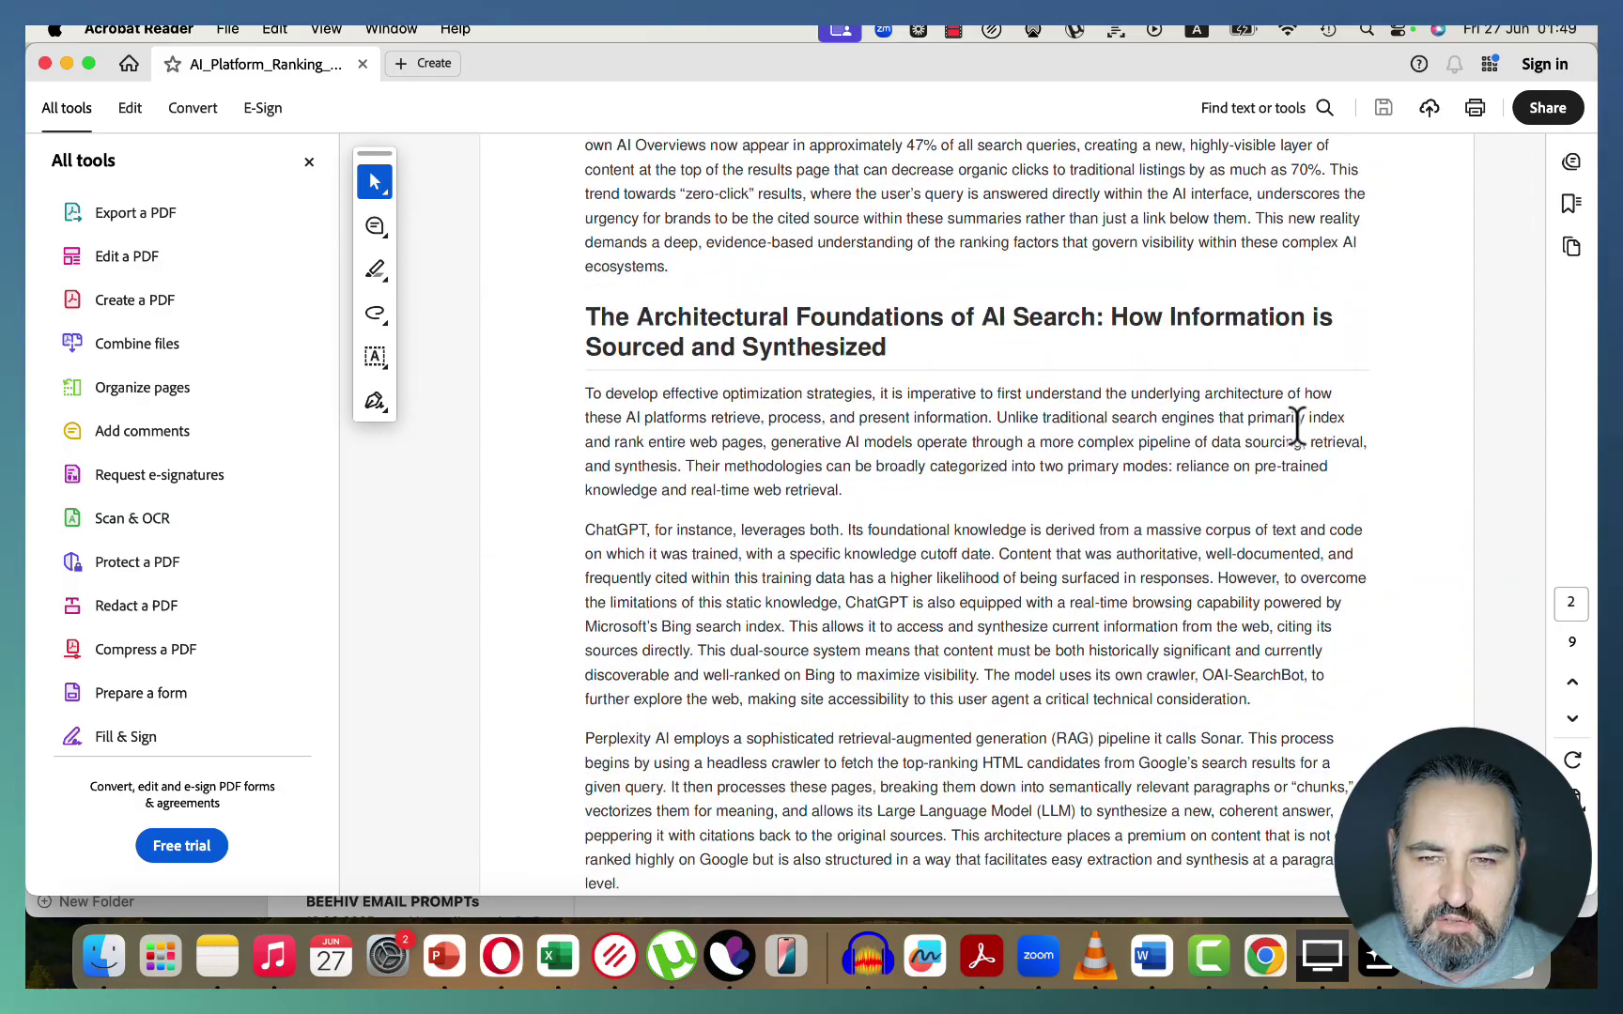
pyautogui.scroll(-15, 1297, 425)
pyautogui.scroll(-12, 1297, 425)
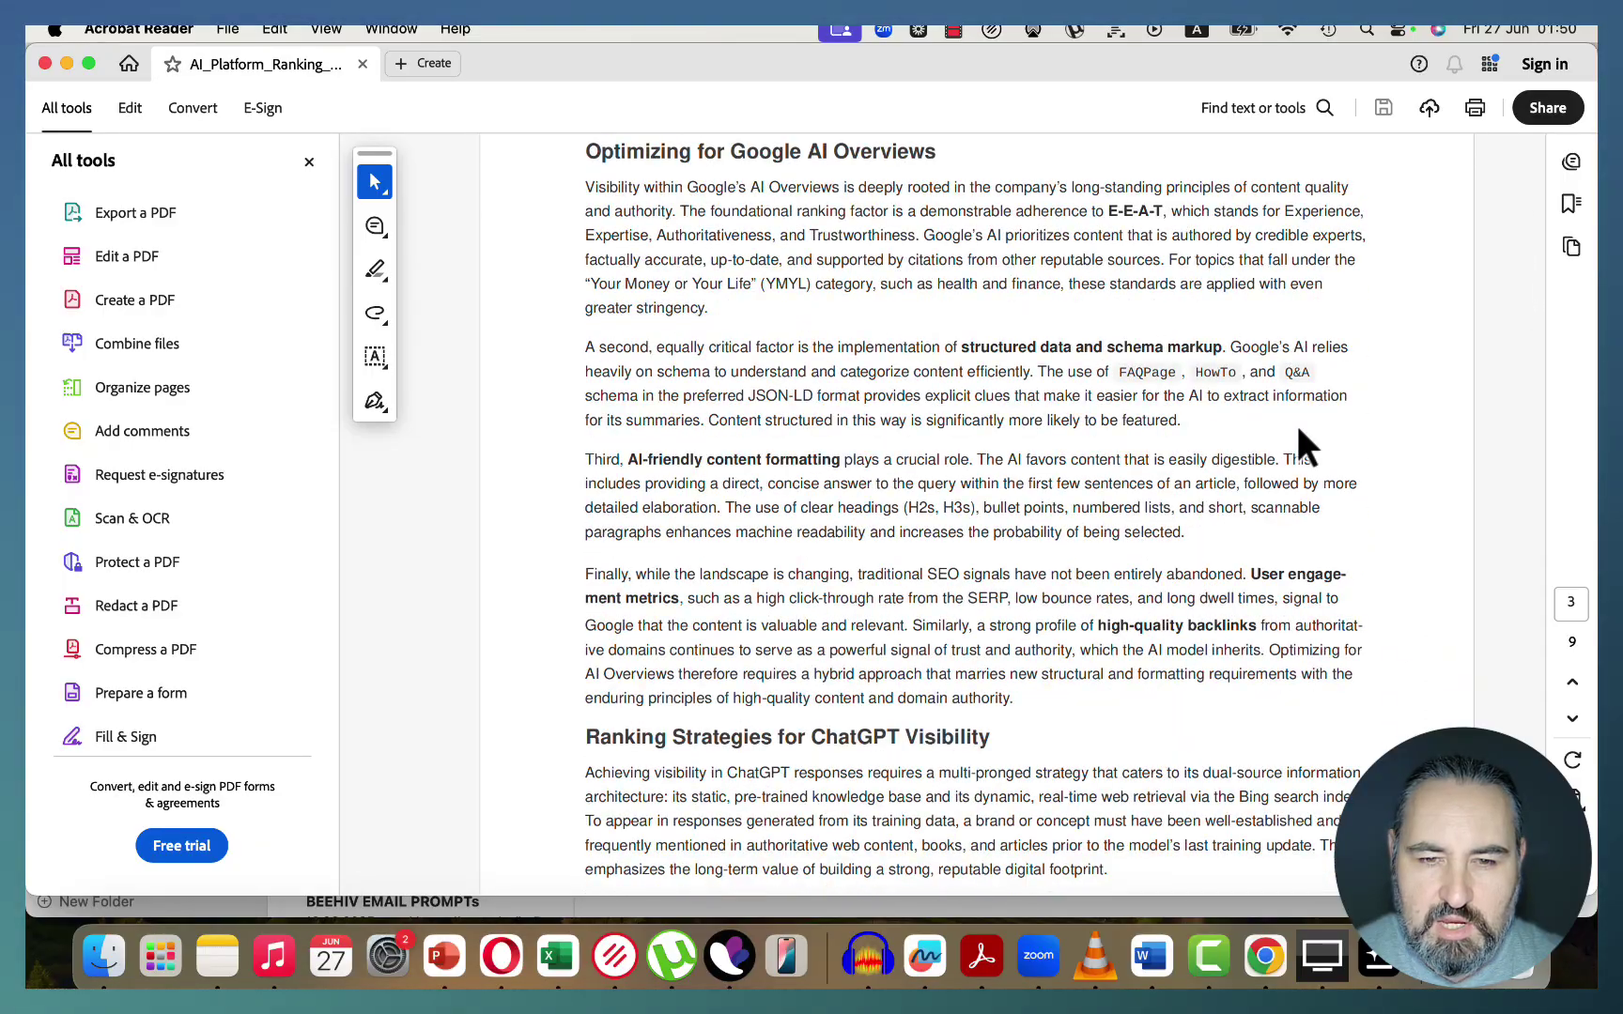
pyautogui.scroll(-10, 1297, 425)
pyautogui.scroll(-10, 1297, 424)
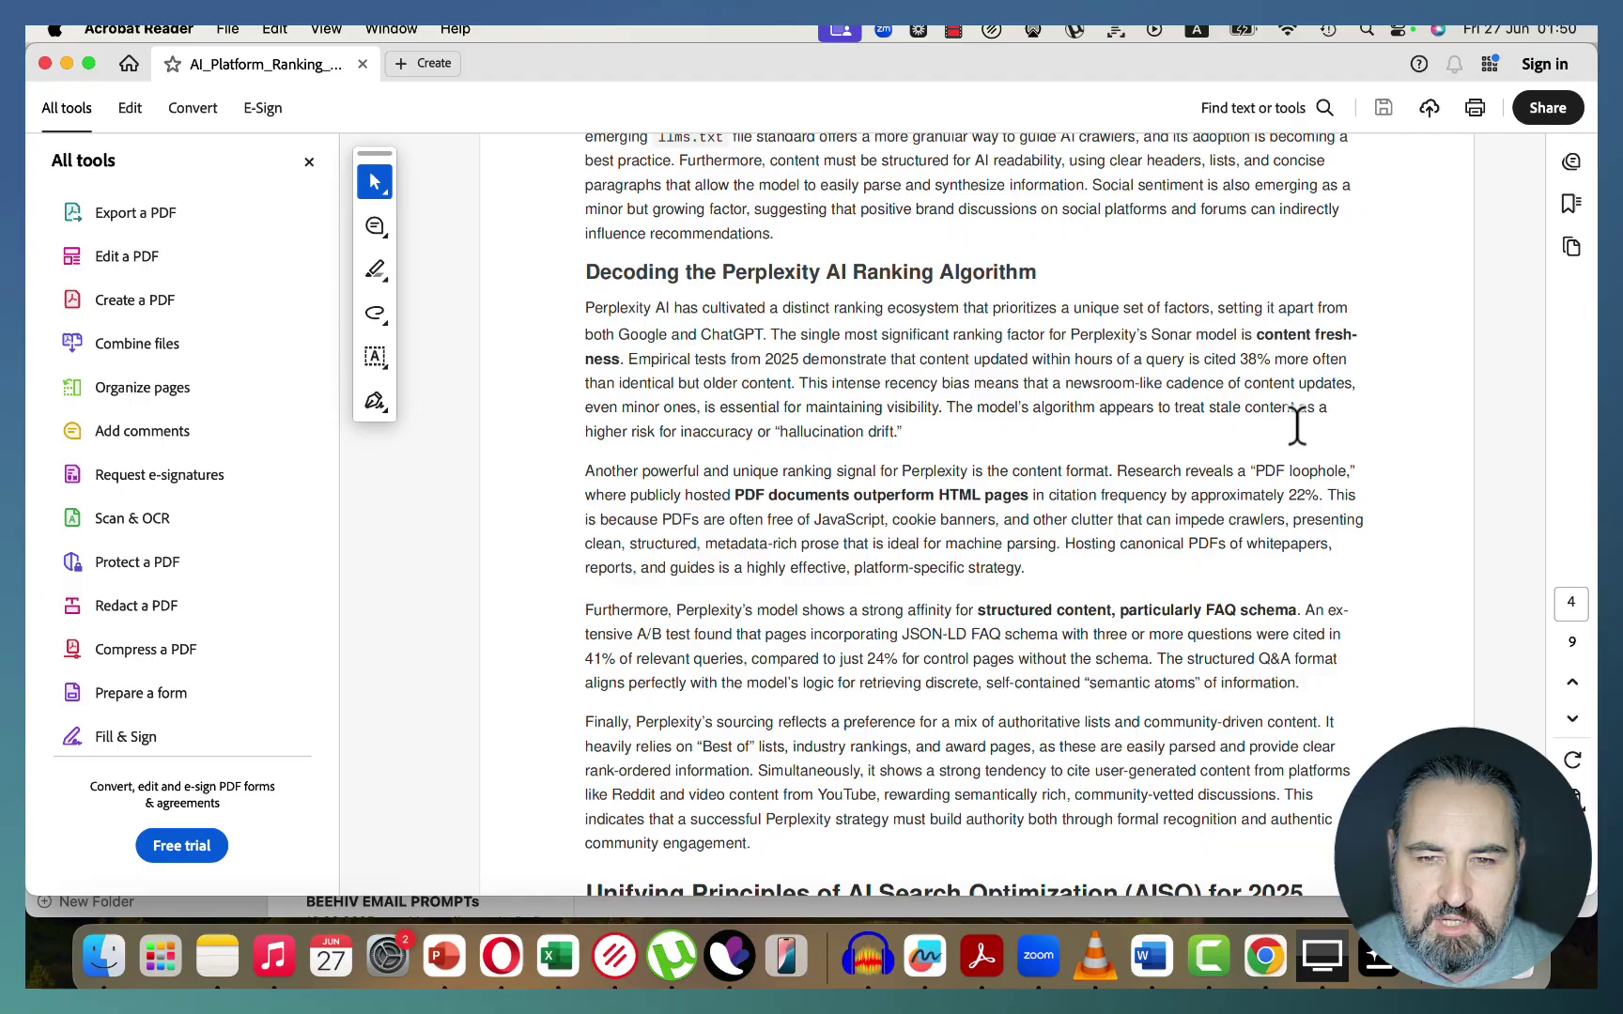
pyautogui.scroll(-8, 1297, 425)
pyautogui.scroll(-4, 1132, 322)
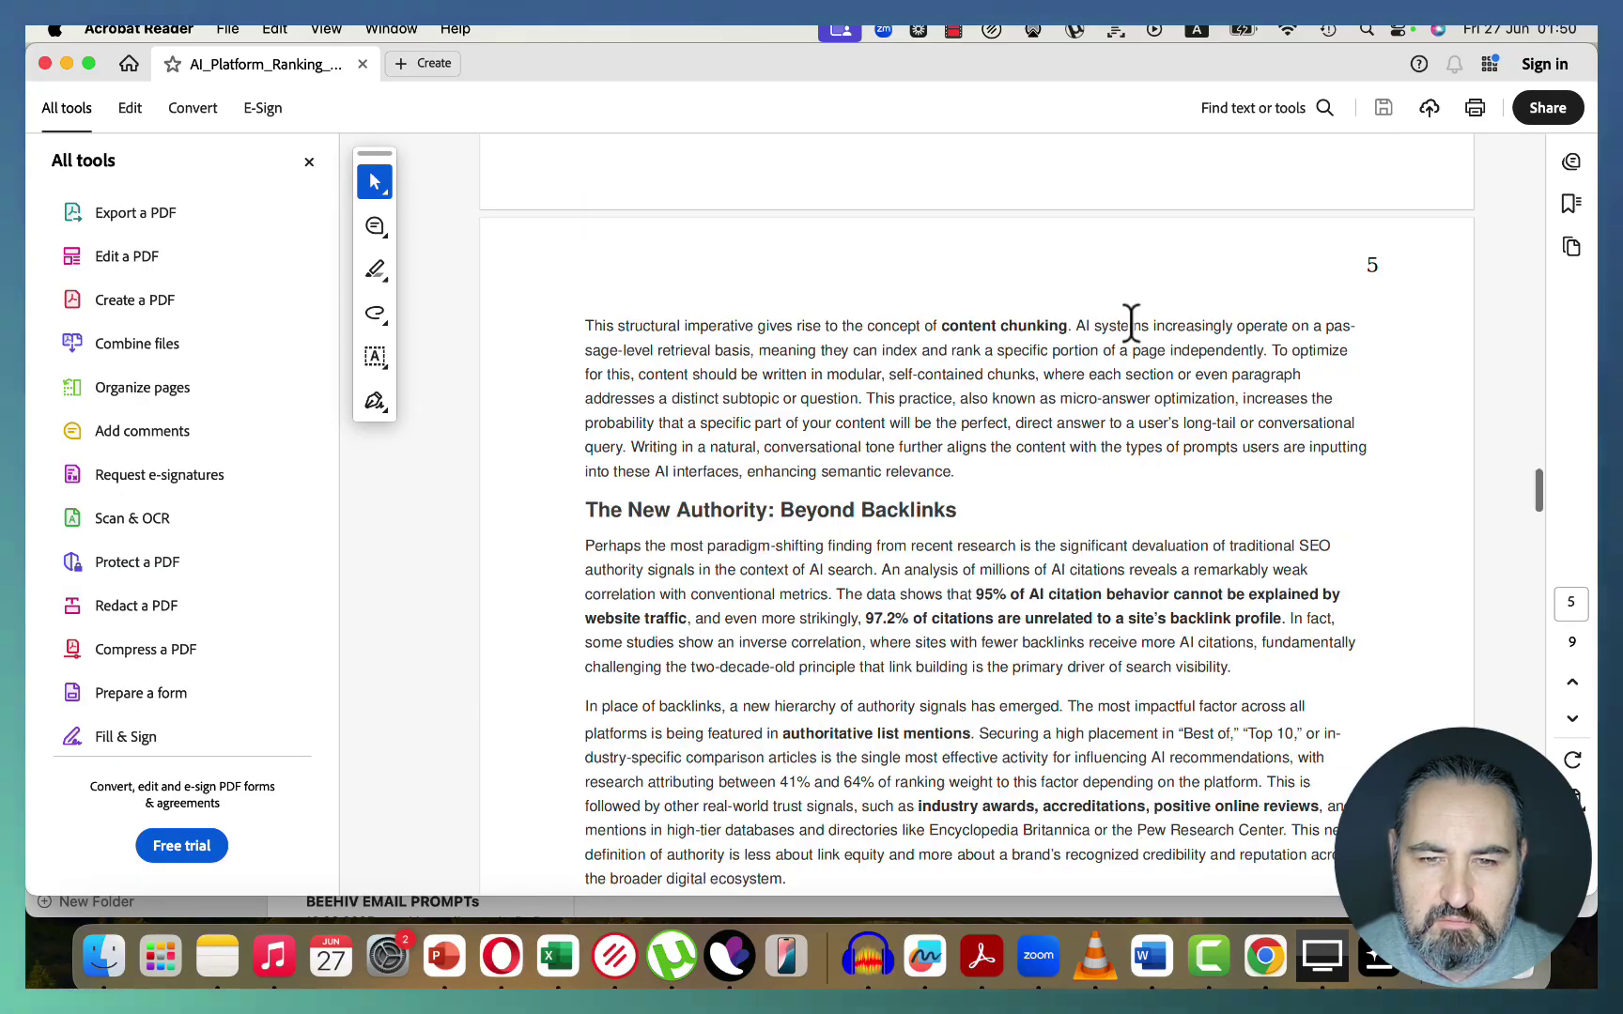
pyautogui.scroll(-10, 1132, 322)
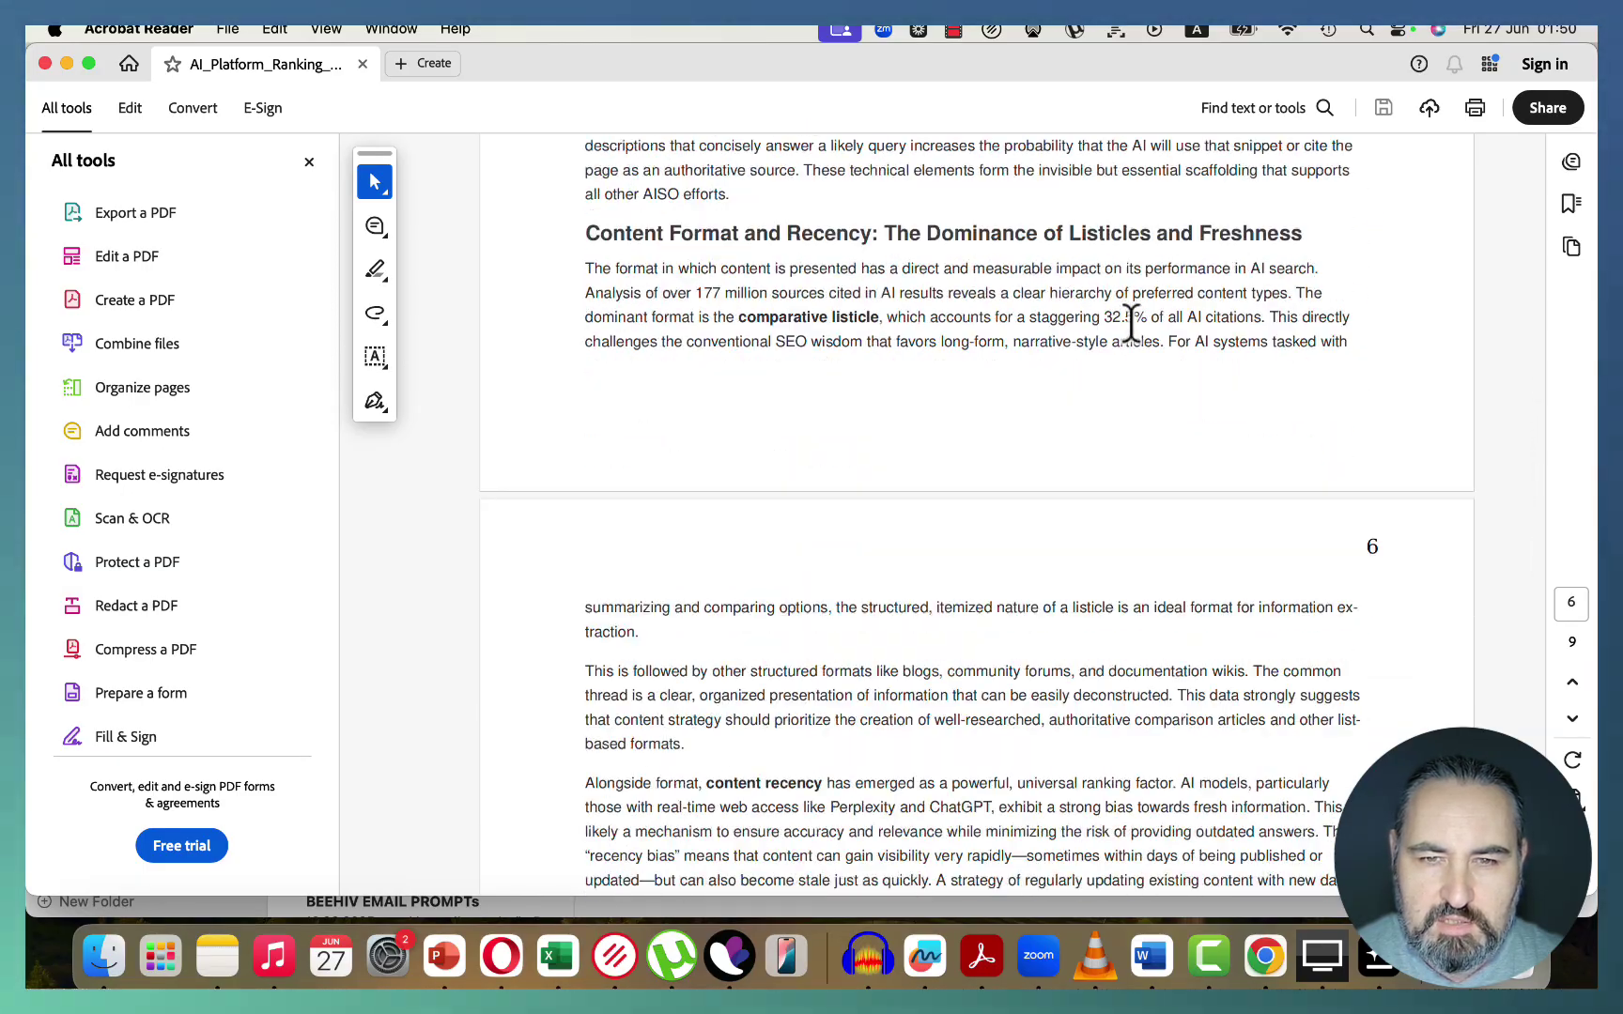
pyautogui.scroll(-12, 1132, 322)
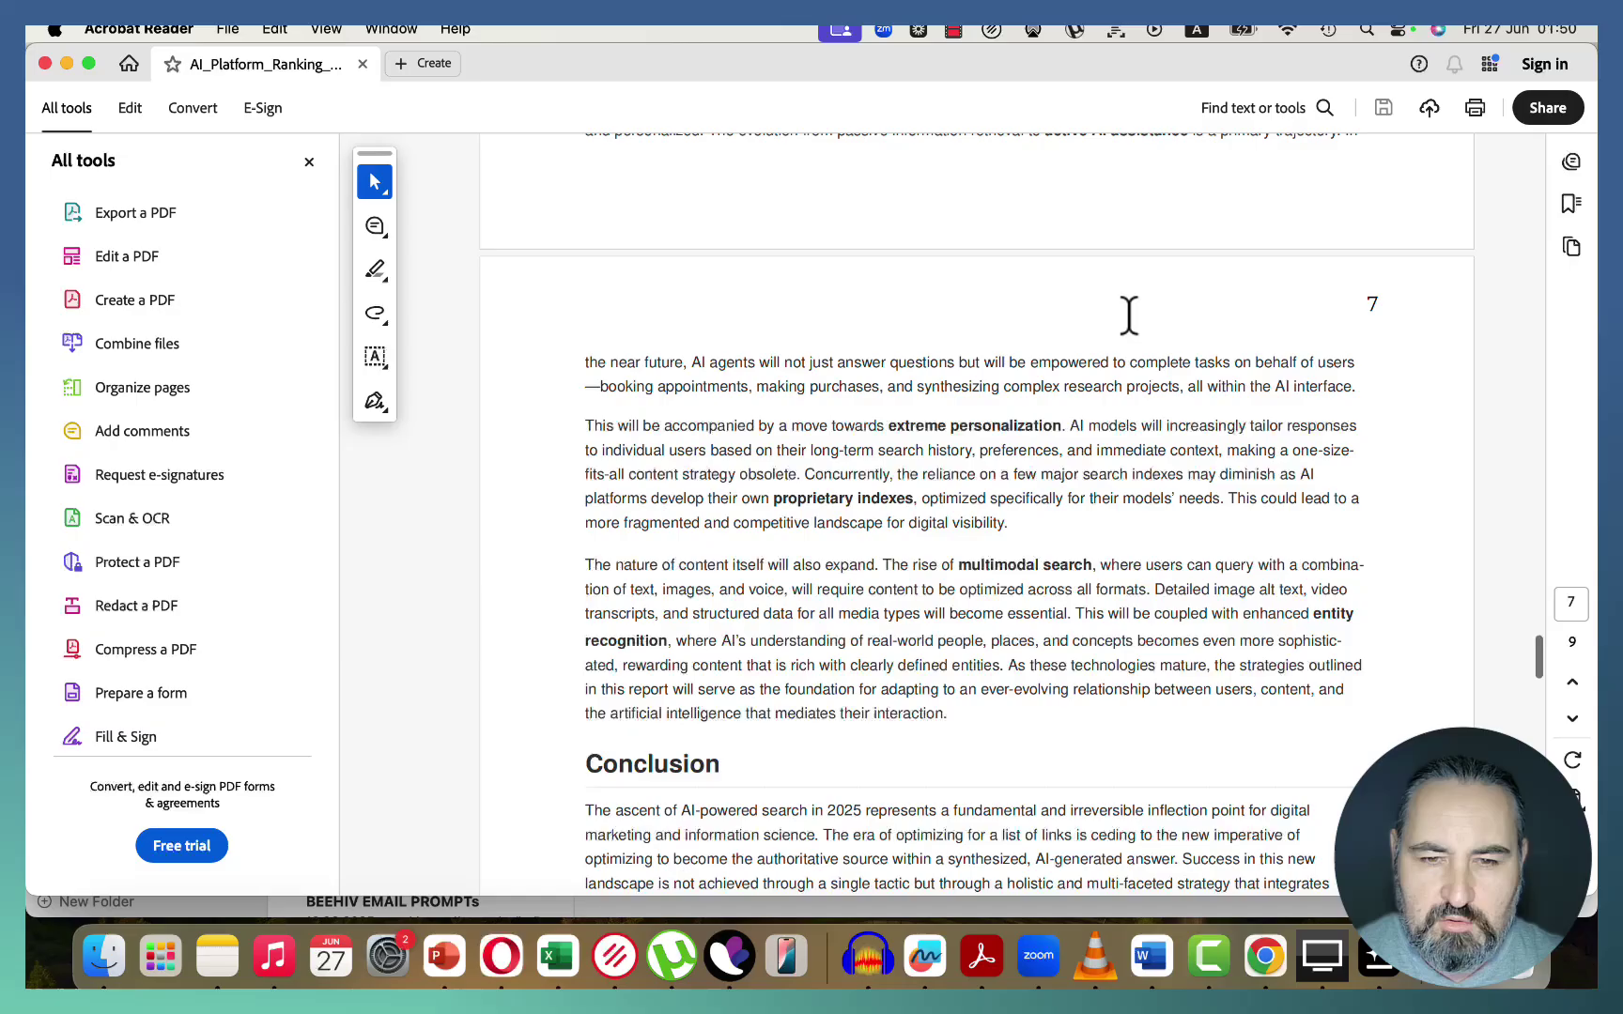
pyautogui.scroll(-12, 1127, 315)
pyautogui.scroll(-5, 609, 409)
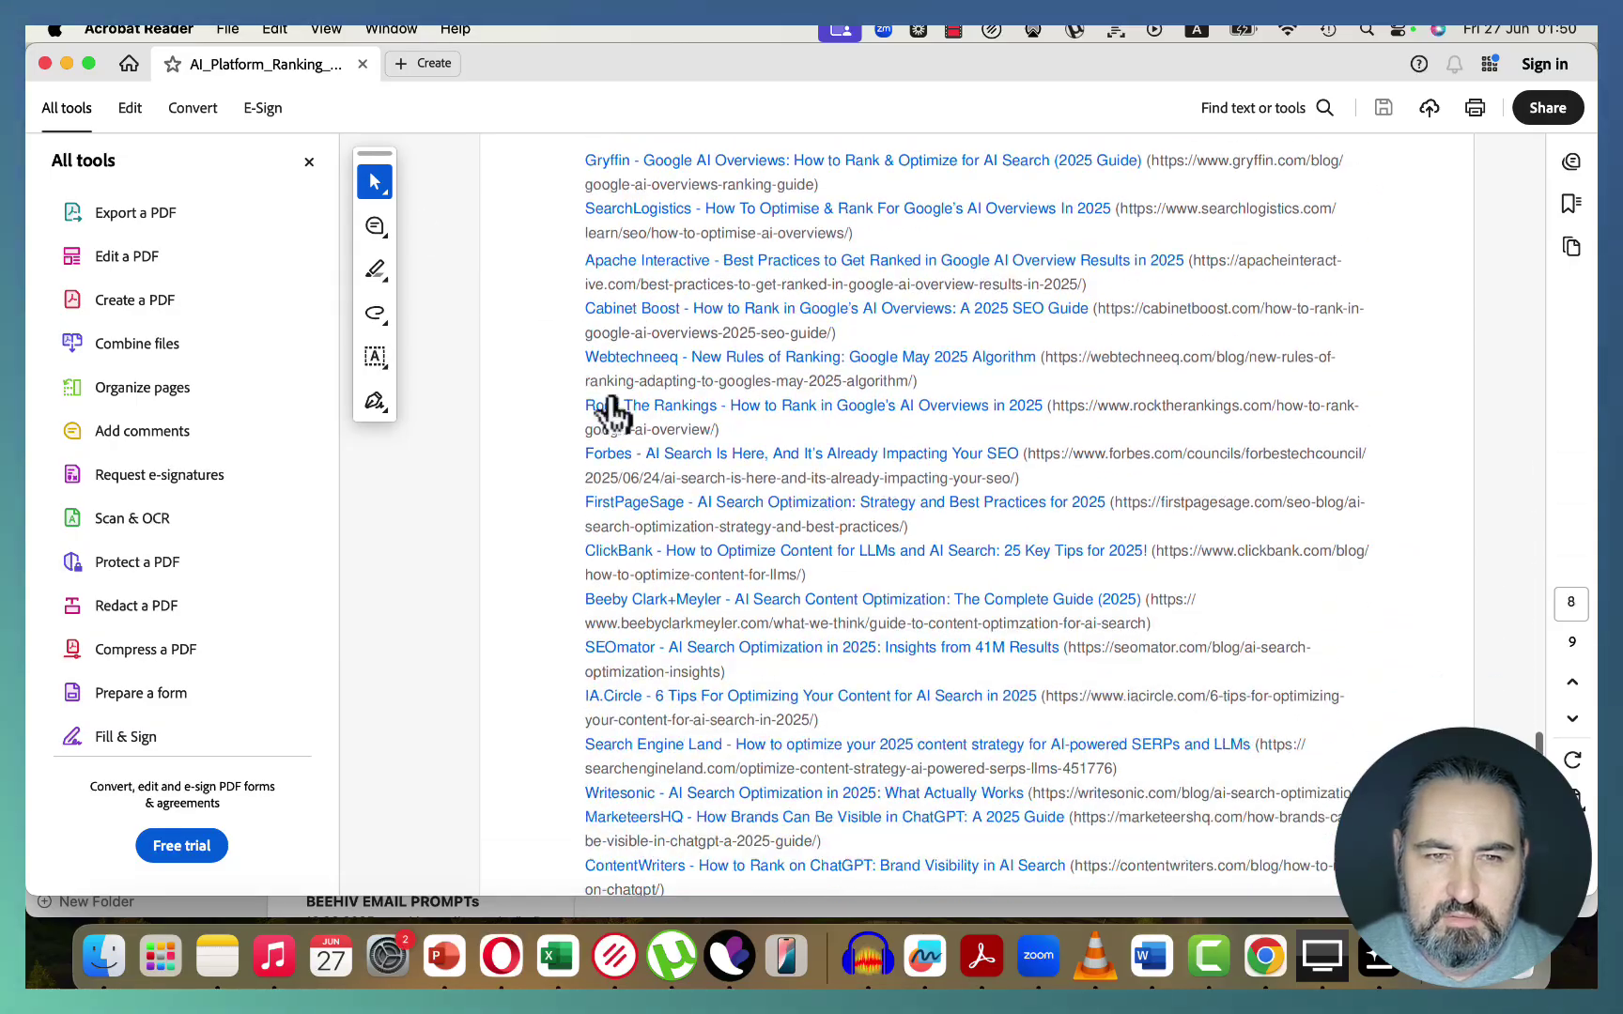
# - Send DeepAgent the request for an AI-search-optimized article-writing prompt, then return to the Genspark tab
pyautogui.press('super+Tab')
pyautogui.click(325, 859)
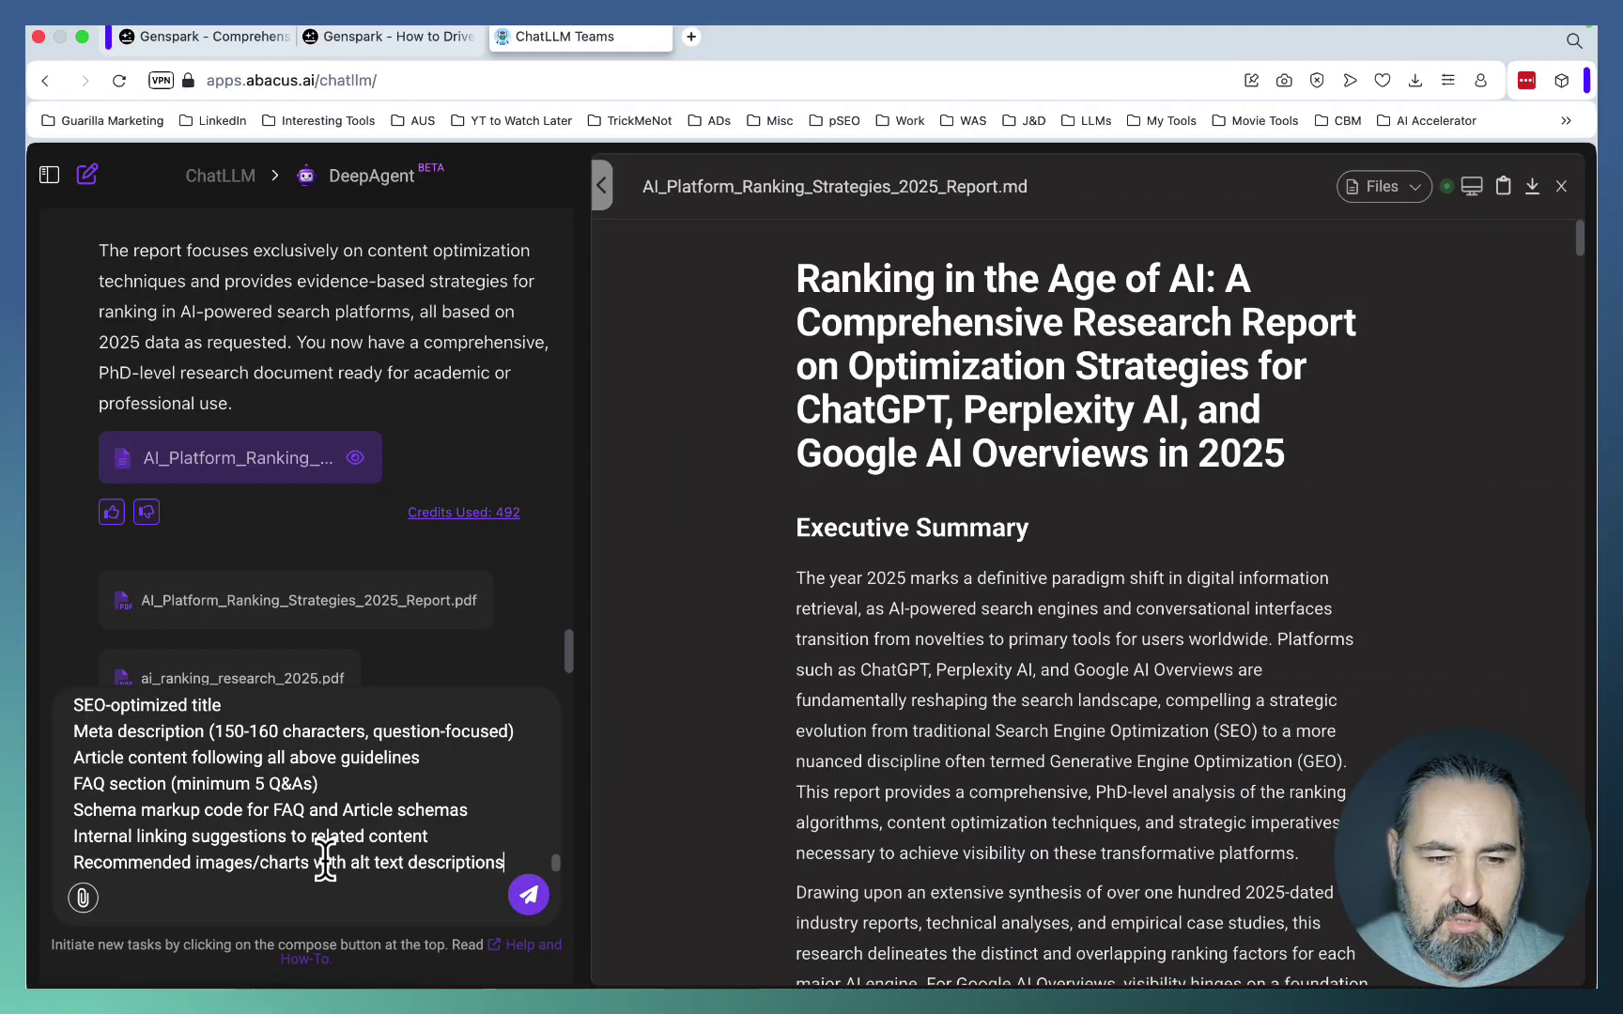
pyautogui.write('Based on all of the learnings, give me an article writing or rewriting prompt that I can use to either: 1. Rewrite an existing article so it is better optimized for discovery by ChatGPT, Perplexity AI, and Google Overviews, or 2. Write a new article from scratch, optimized for AI-driven search.')
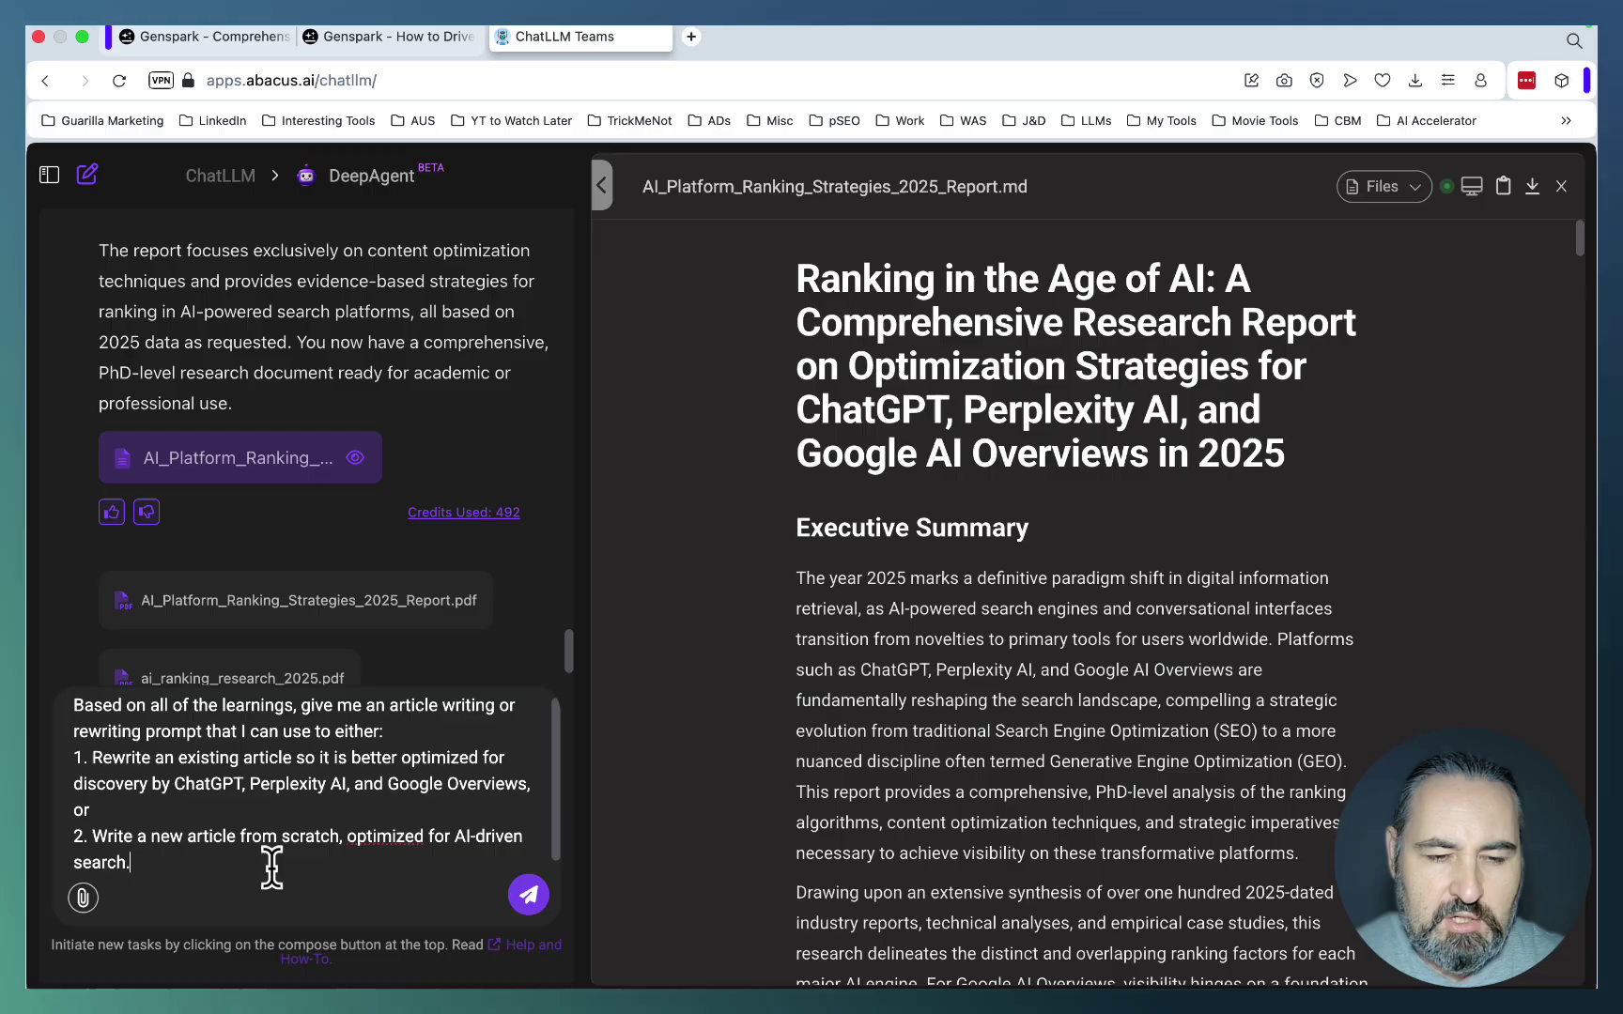
pyautogui.click(549, 901)
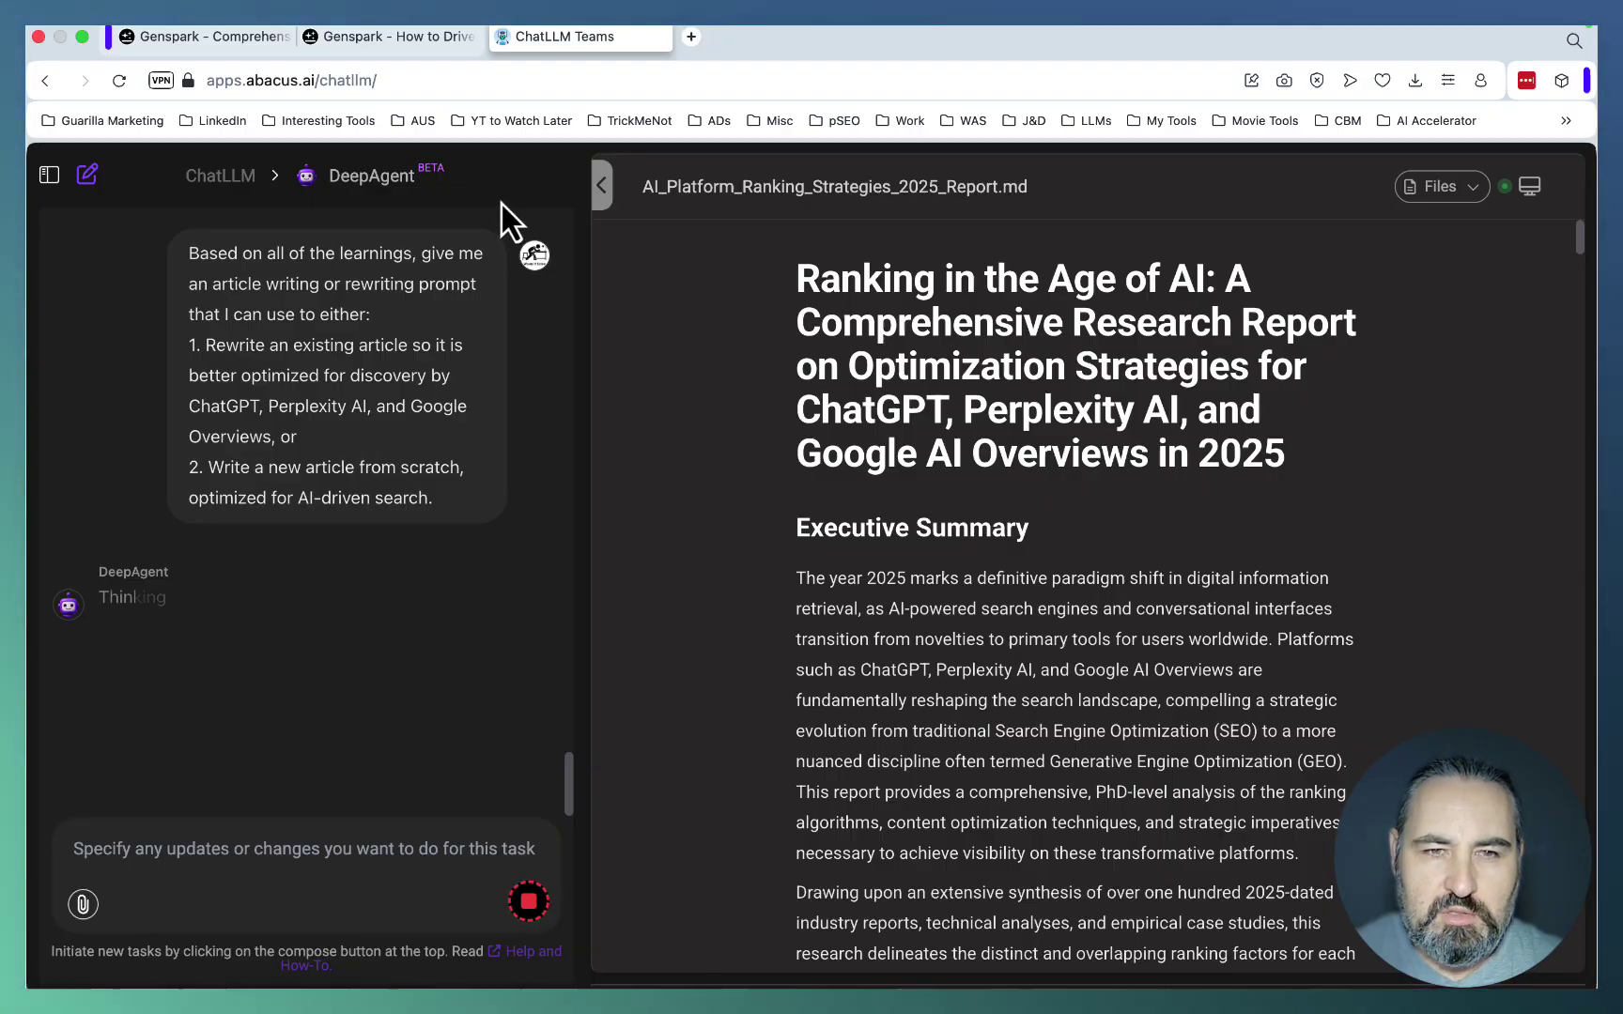
pyautogui.click(334, 36)
pyautogui.scroll(6, 879, 595)
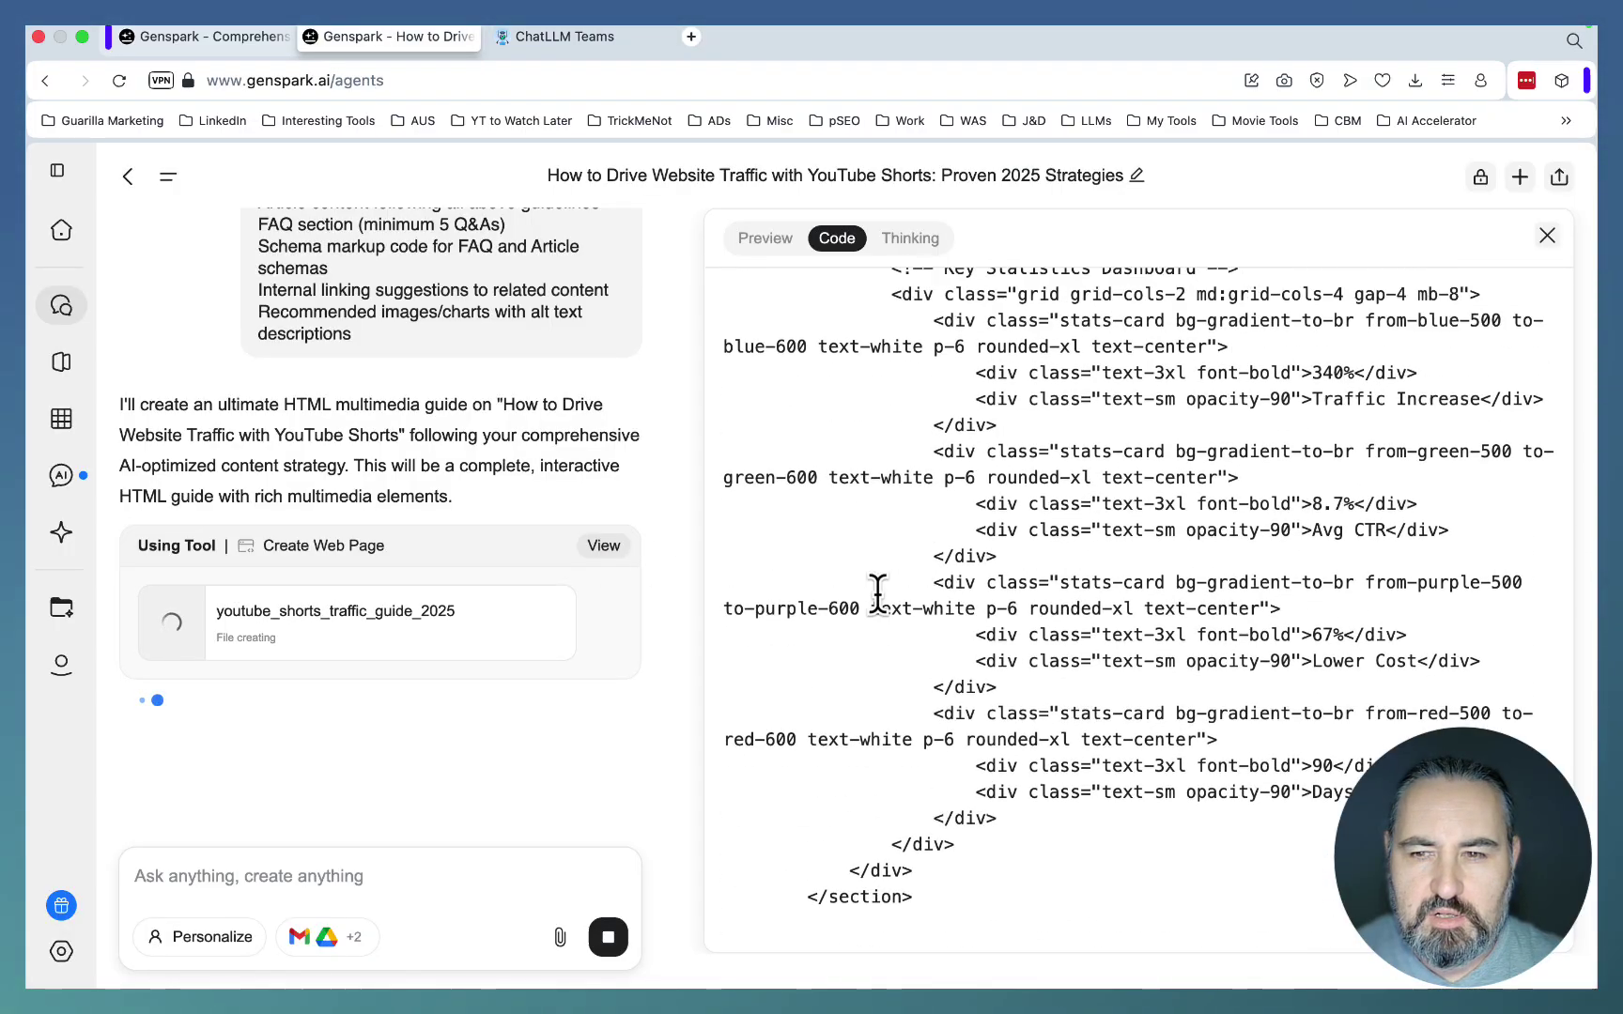
pyautogui.scroll(-6, 879, 596)
pyautogui.scroll(10, 879, 596)
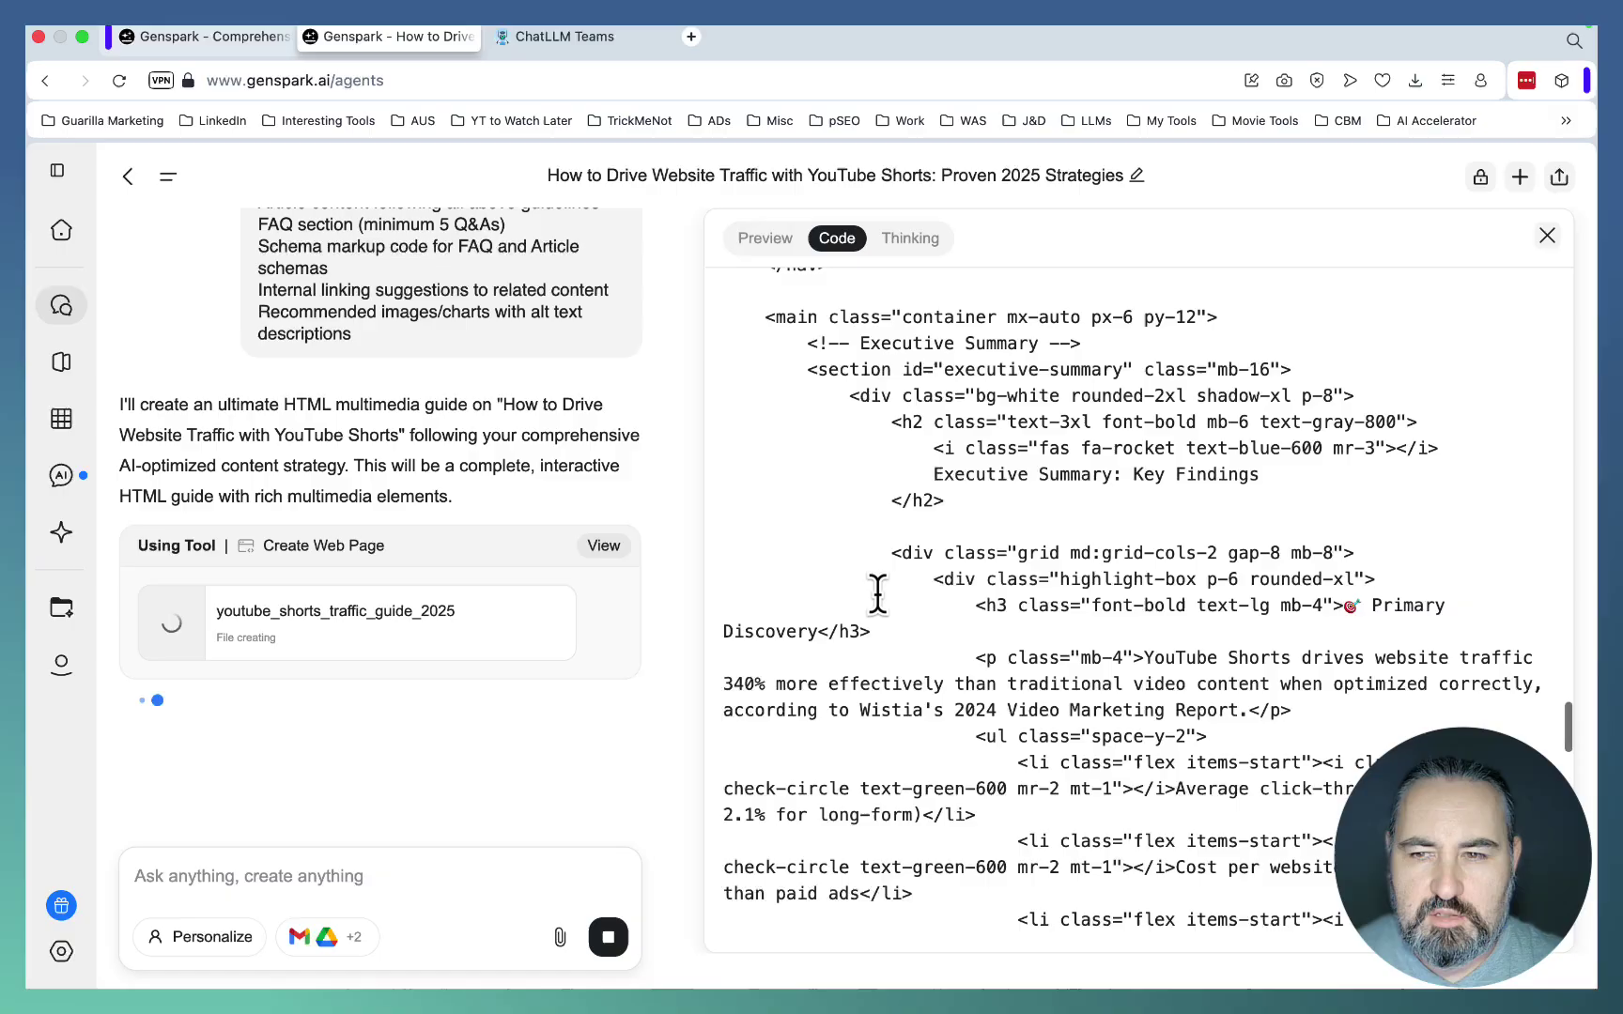
pyautogui.scroll(-10, 879, 595)
pyautogui.scroll(10, 879, 595)
pyautogui.scroll(-10, 877, 596)
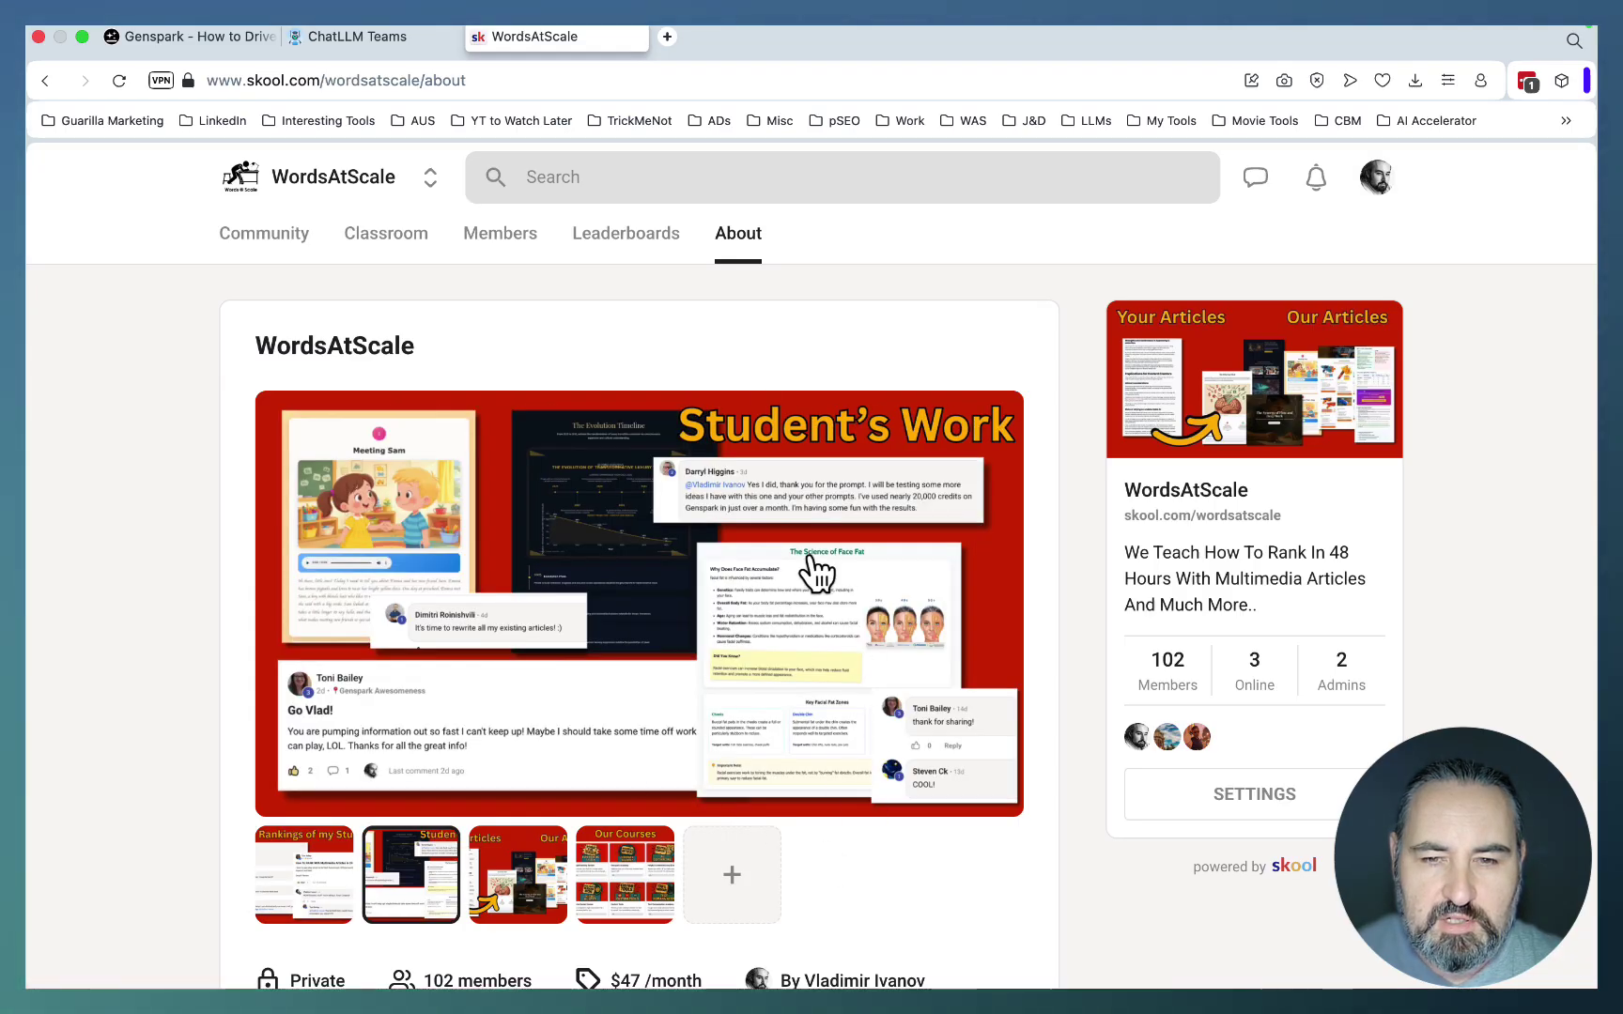
# - View the Your Articles gallery image, then open the Rapid Ranking System course in the Classroom
pyautogui.click(550, 897)
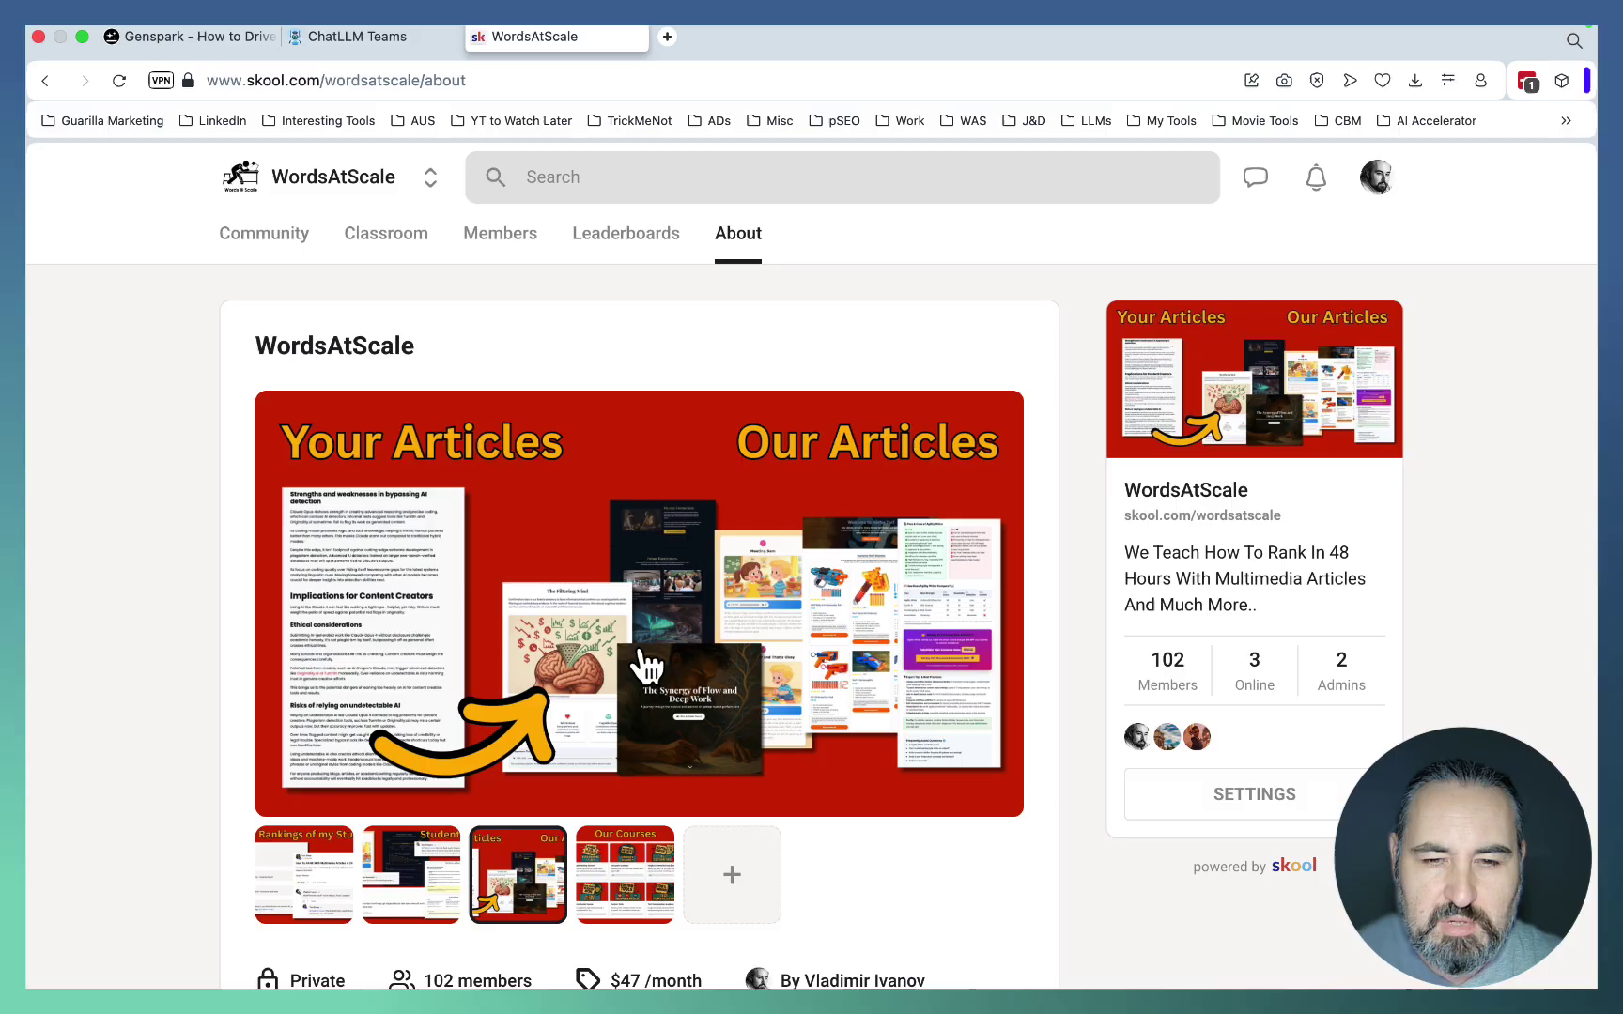
pyautogui.click(386, 232)
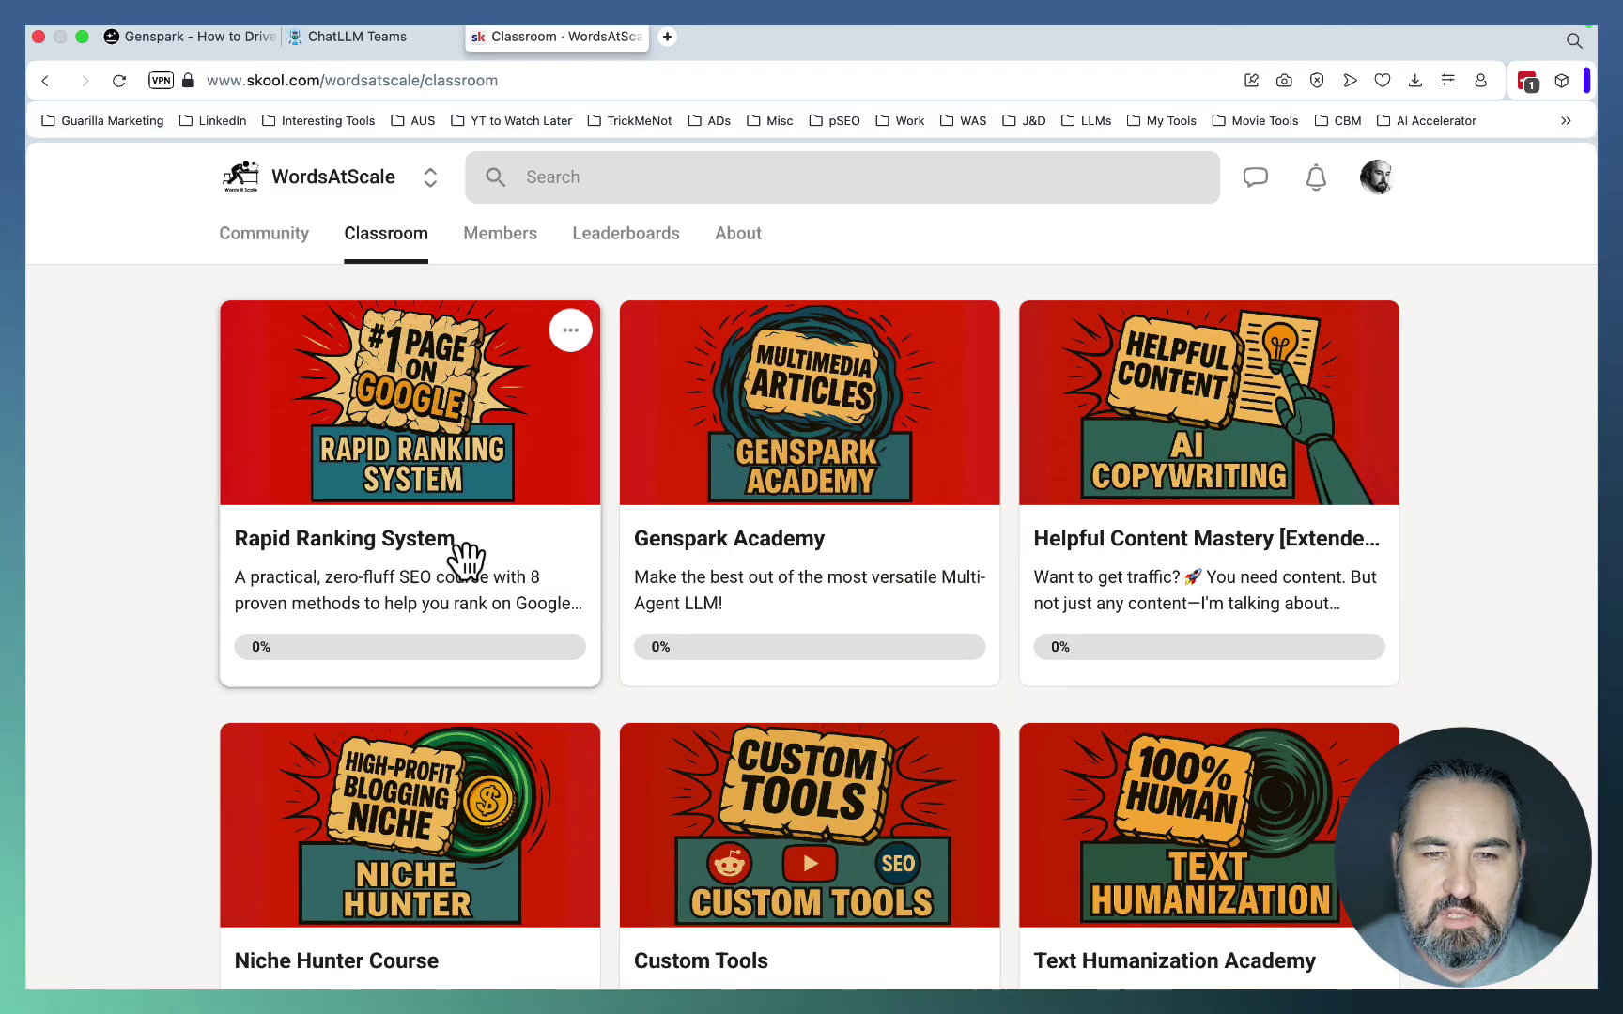
pyautogui.click(313, 566)
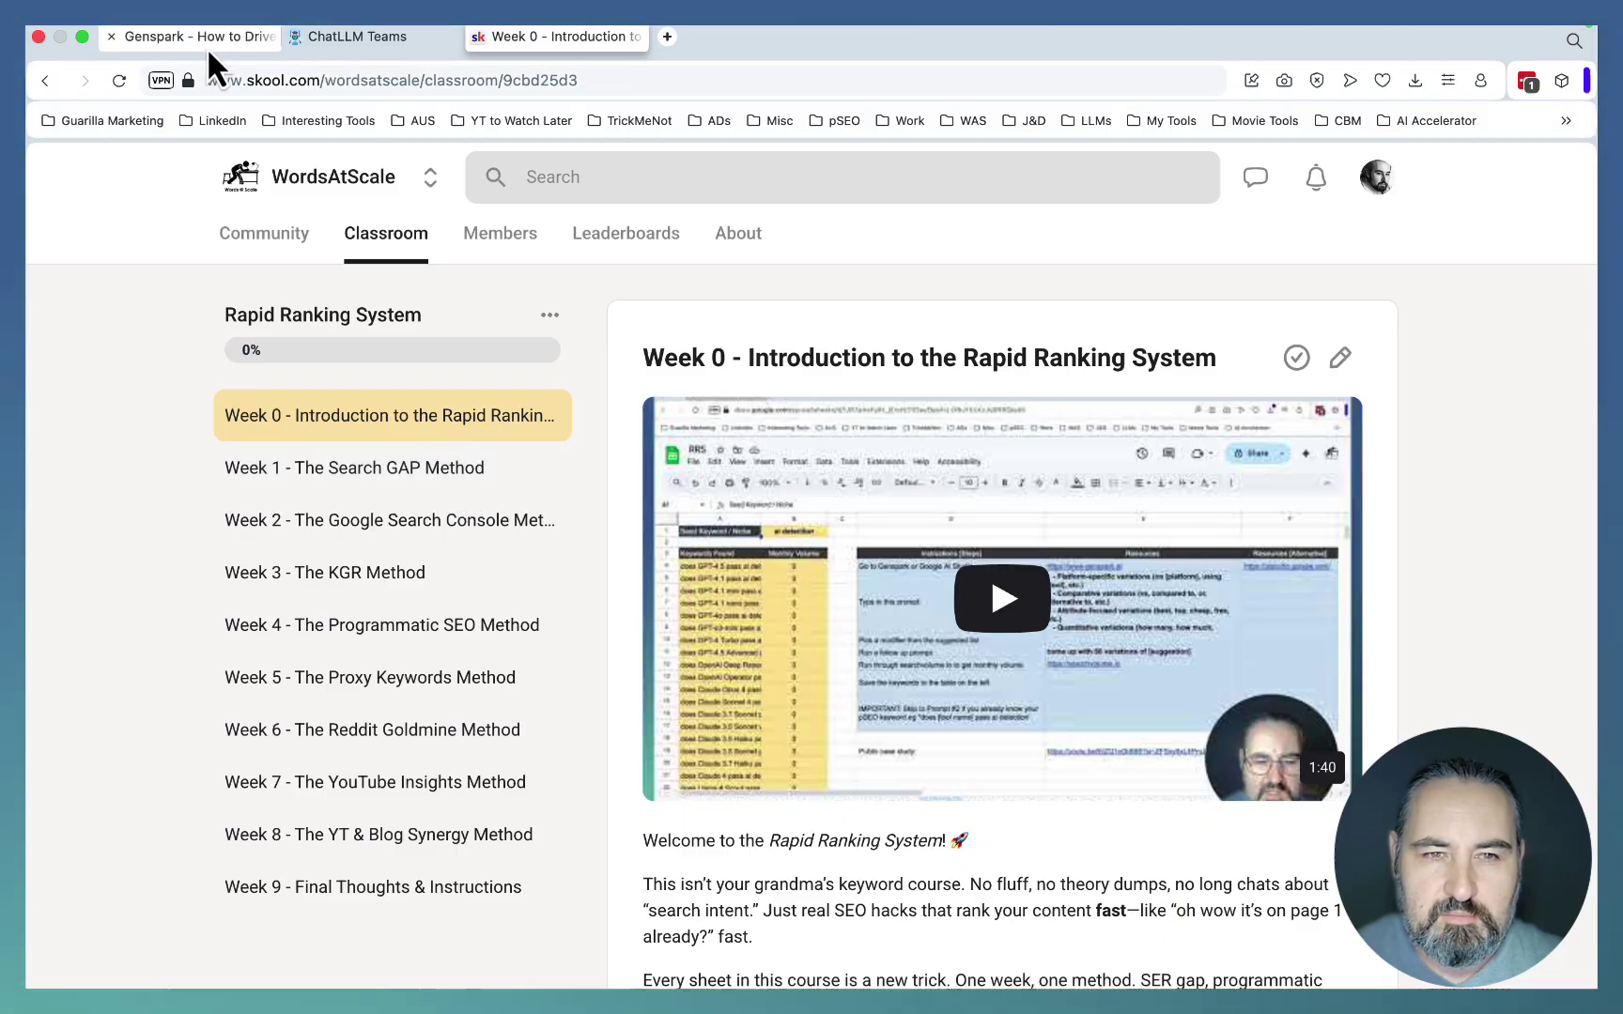
# - Change 'below' to 'above' in DeepAgent's message, send the YouTube Shorts guide request, and return to Genspark
pyautogui.click(357, 36)
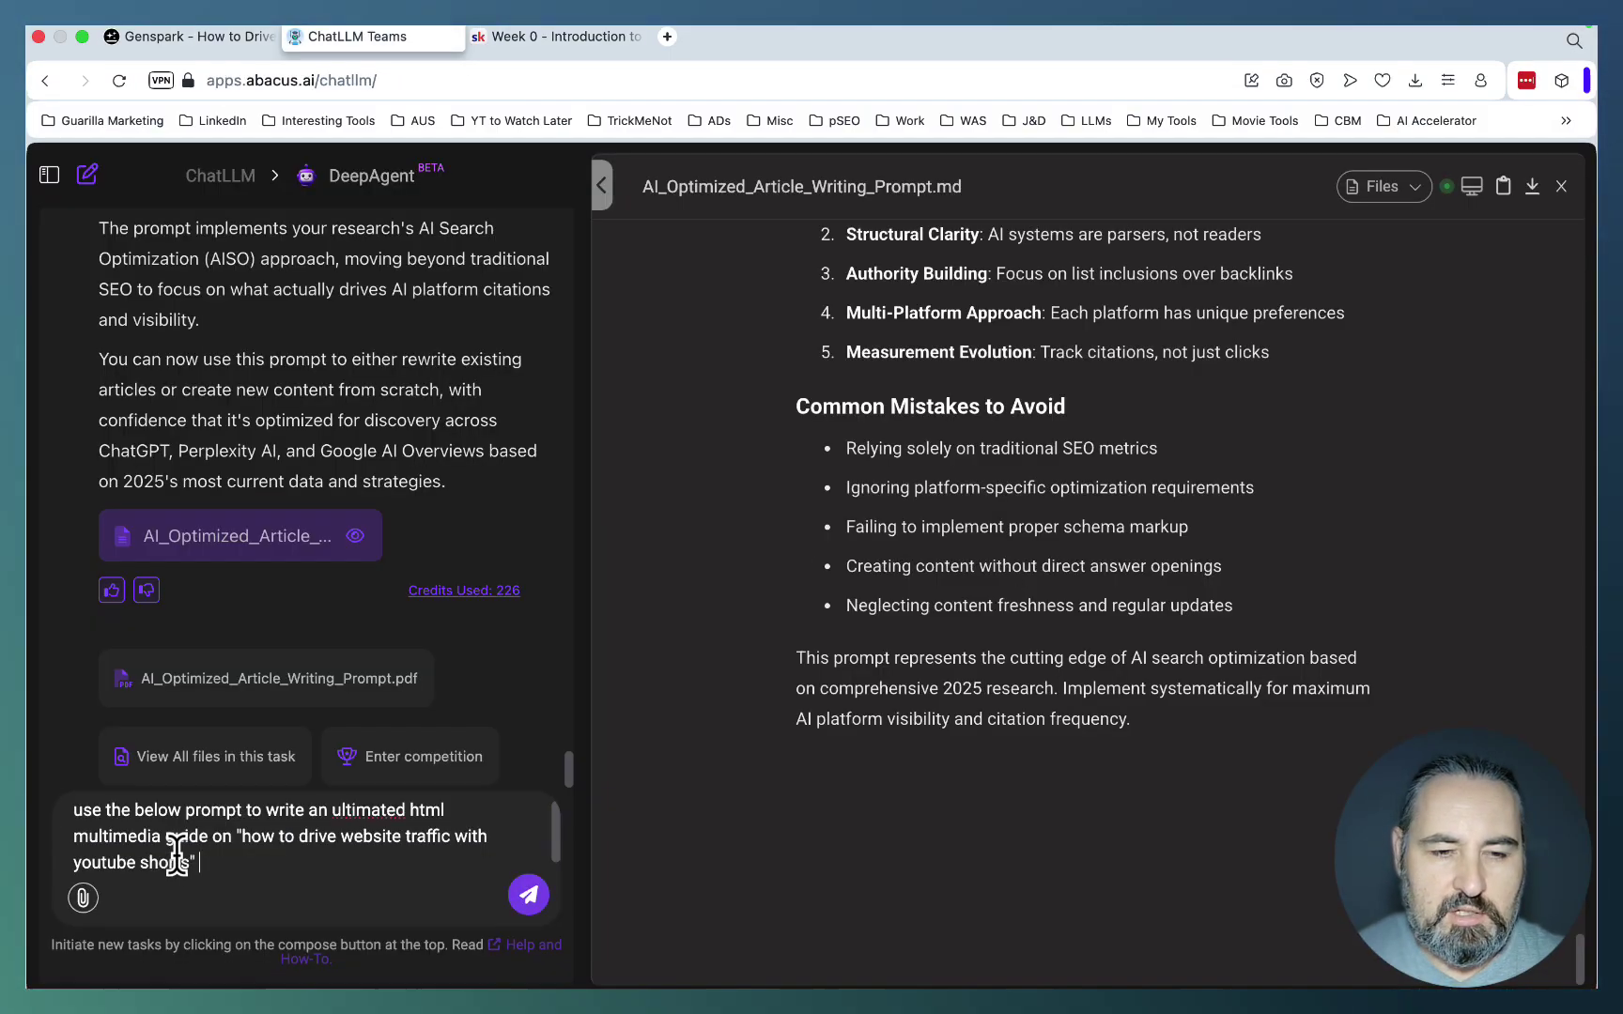
pyautogui.doubleClick(155, 811)
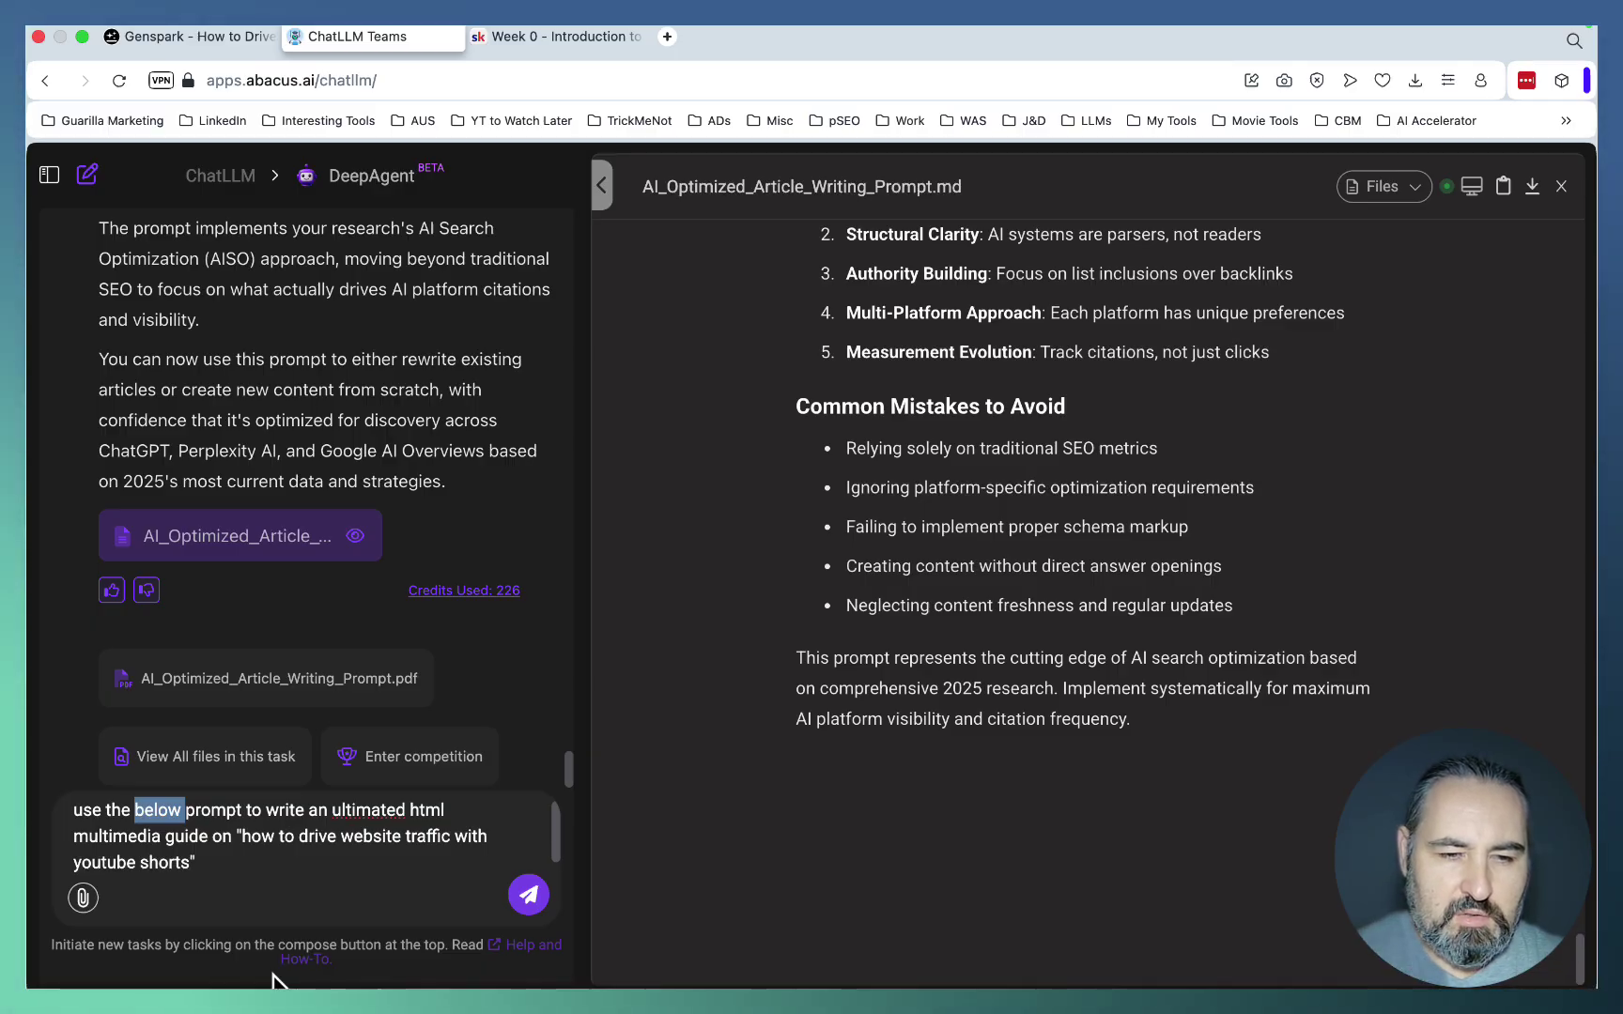
pyautogui.write('above')
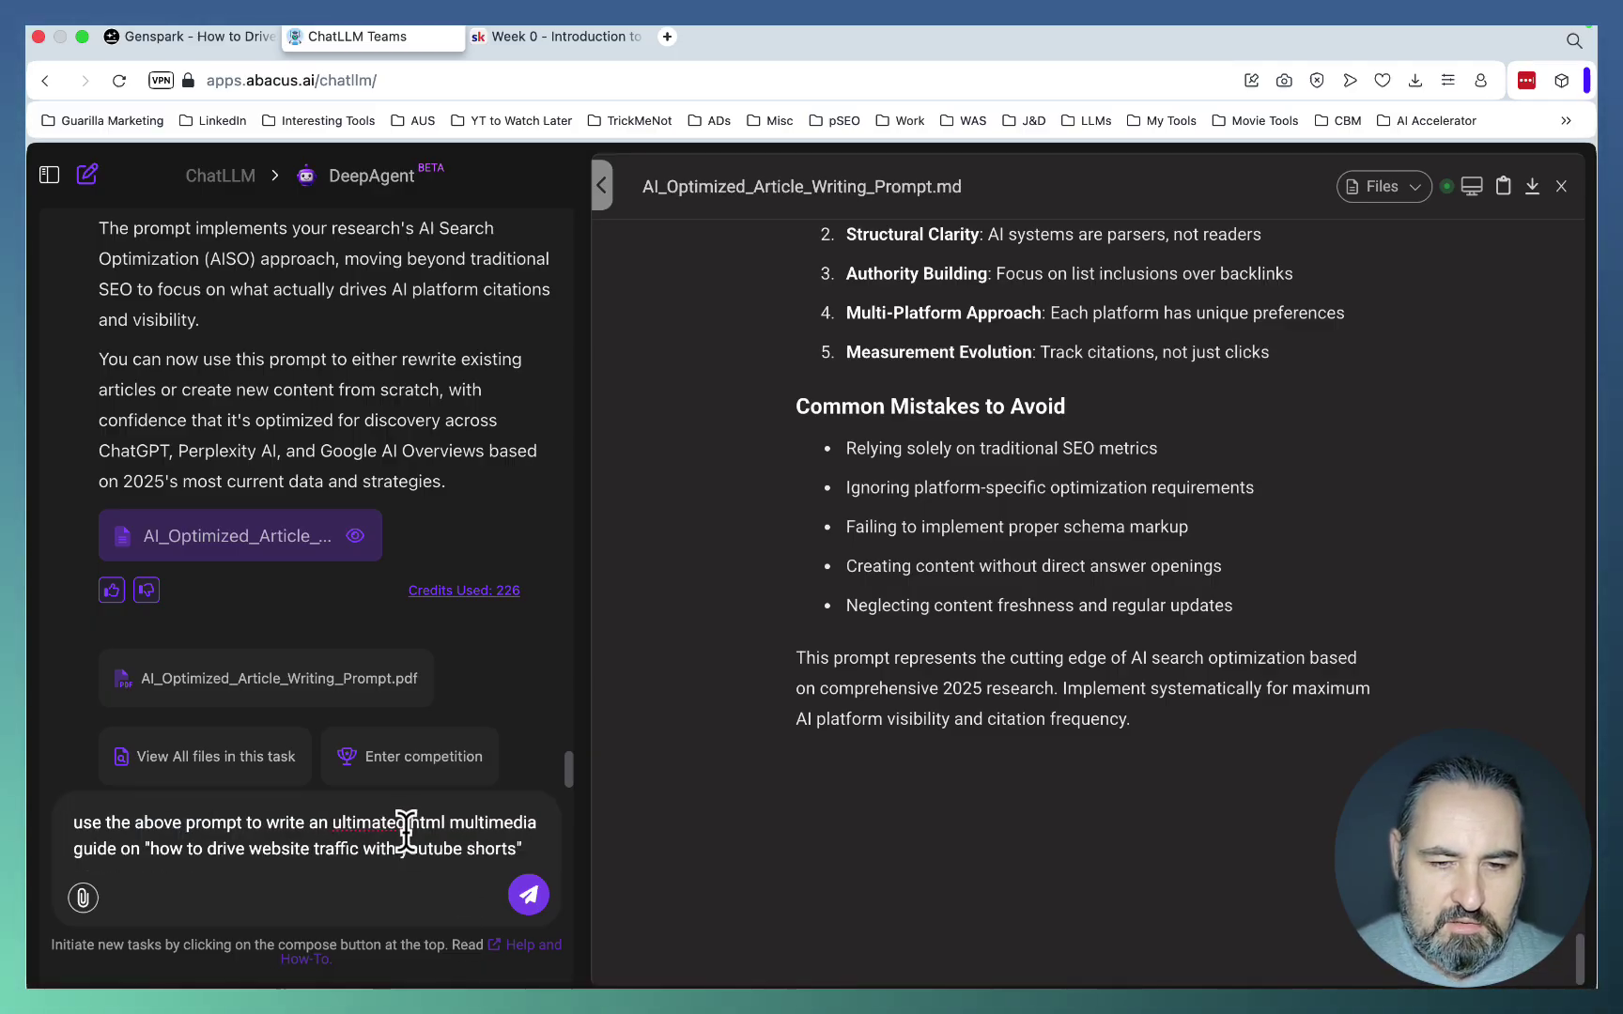
pyautogui.click(529, 895)
pyautogui.hotkey('ctrl', 'shift', 'Tab')
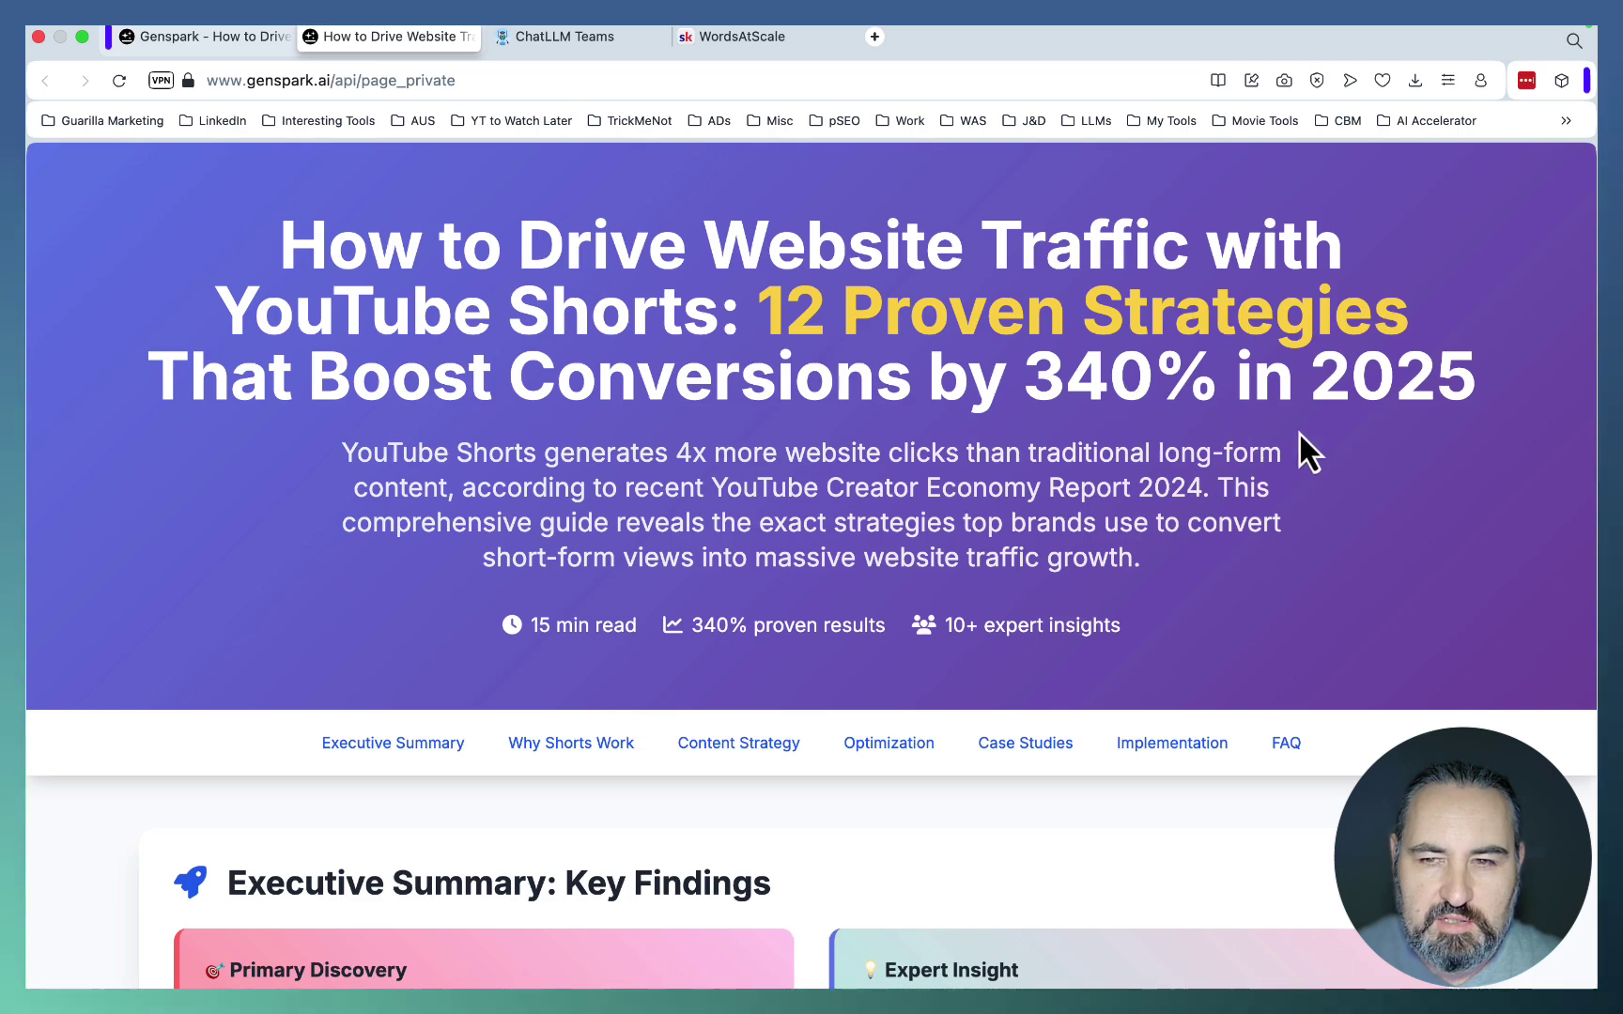
# - Scroll through the Executive Summary, Why Shorts Work and the CTR-by-content-type chart with Before/After at 13.7%
pyautogui.scroll(-5, 1322, 410)
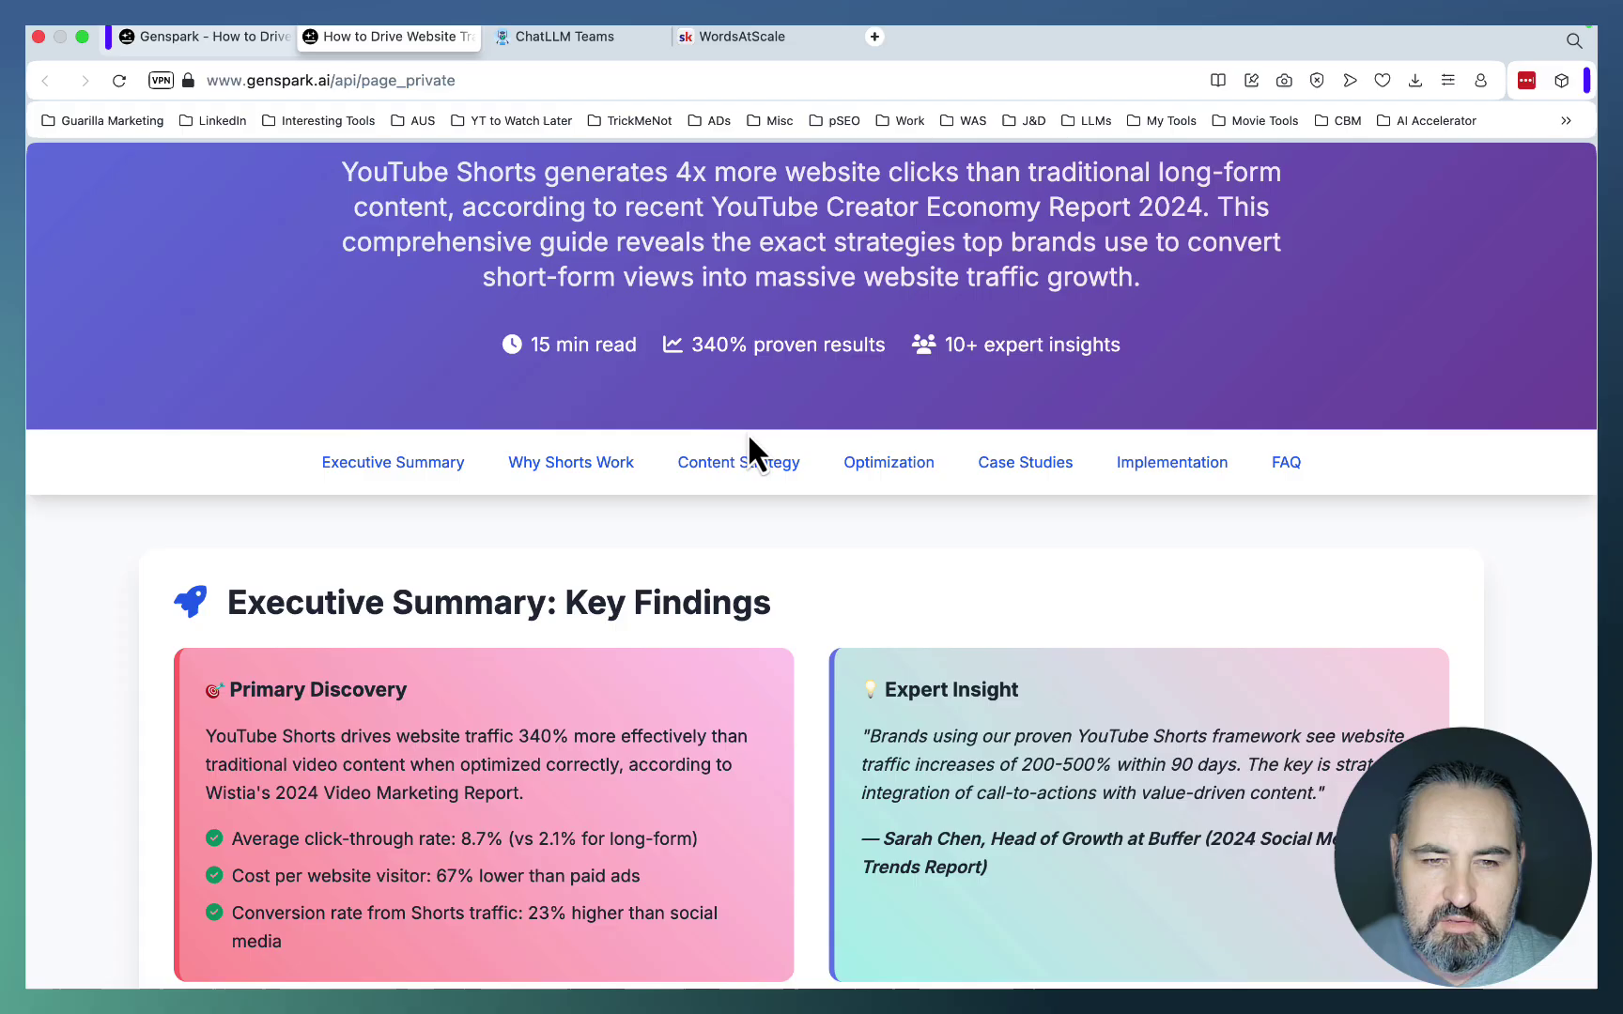
pyautogui.scroll(-3, 748, 432)
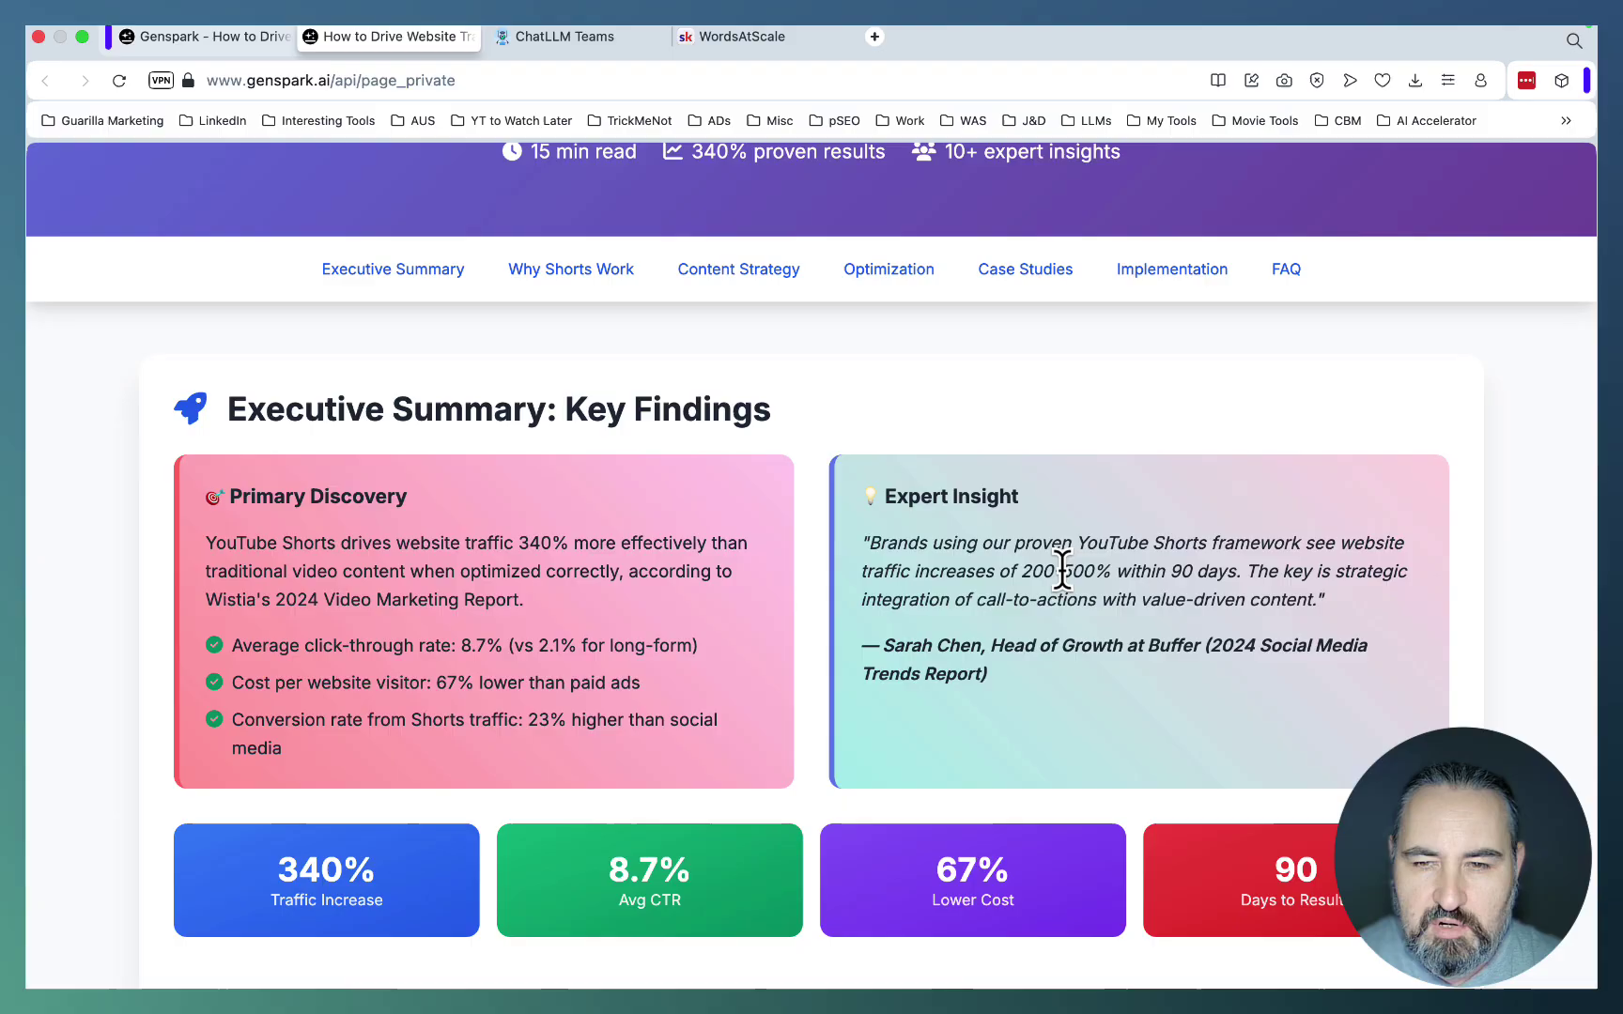
pyautogui.scroll(-10, 1062, 571)
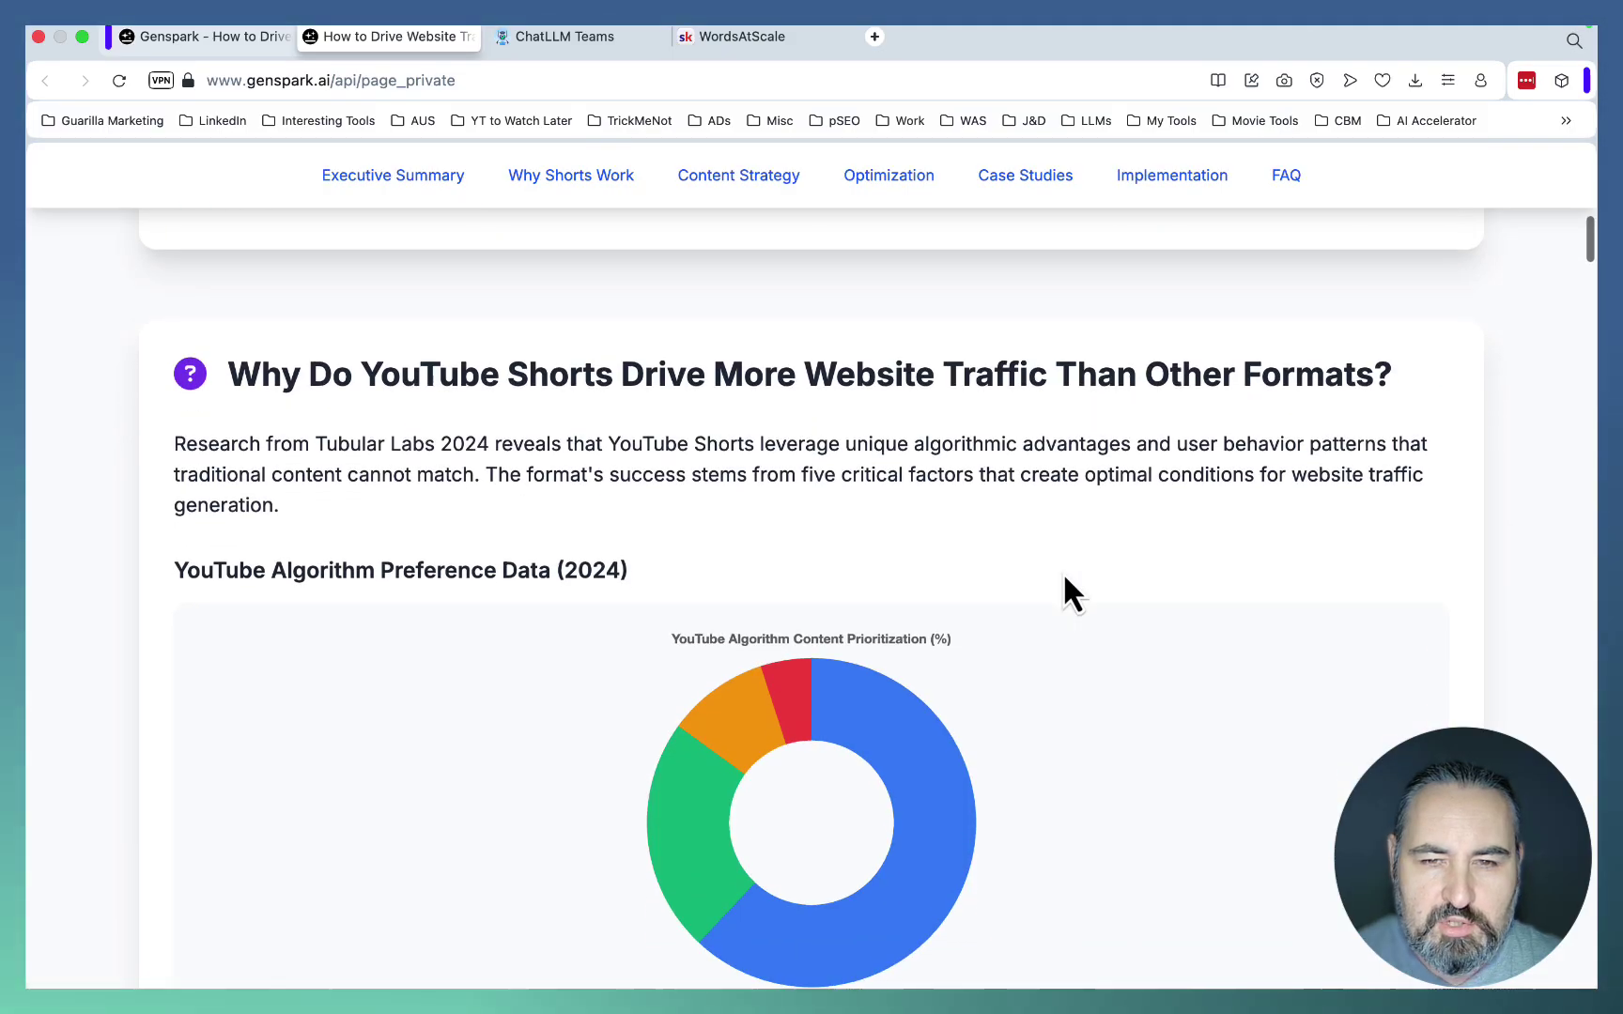
pyautogui.scroll(-8, 1062, 571)
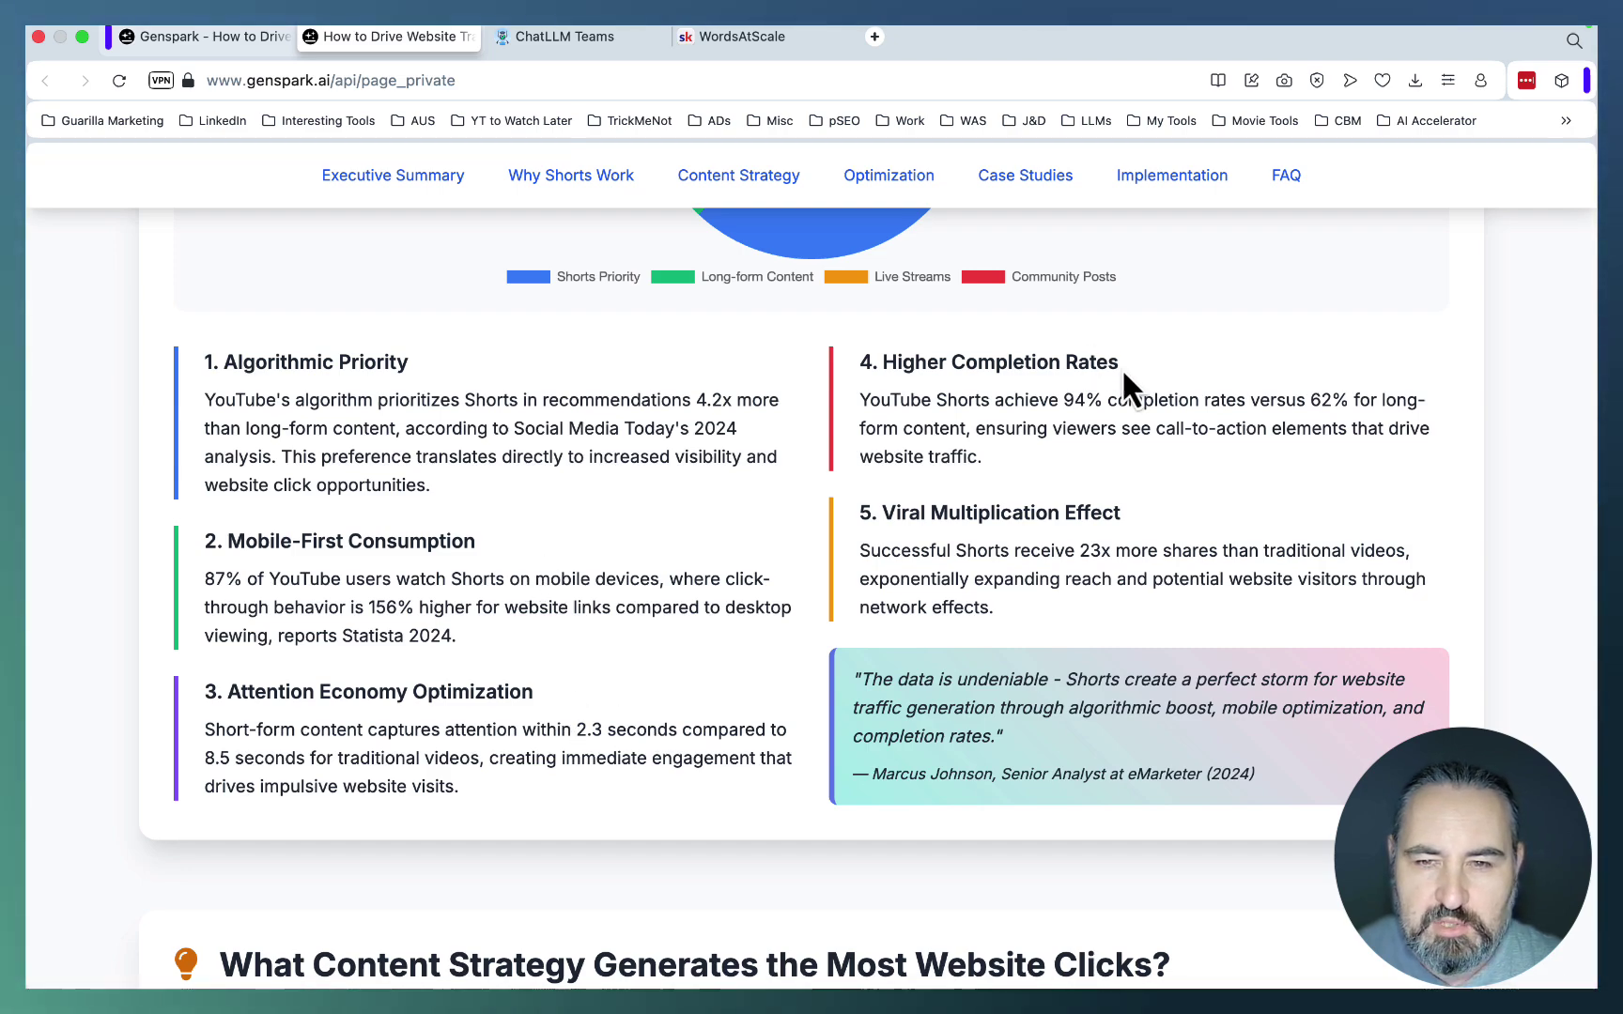
pyautogui.scroll(-6, 1263, 548)
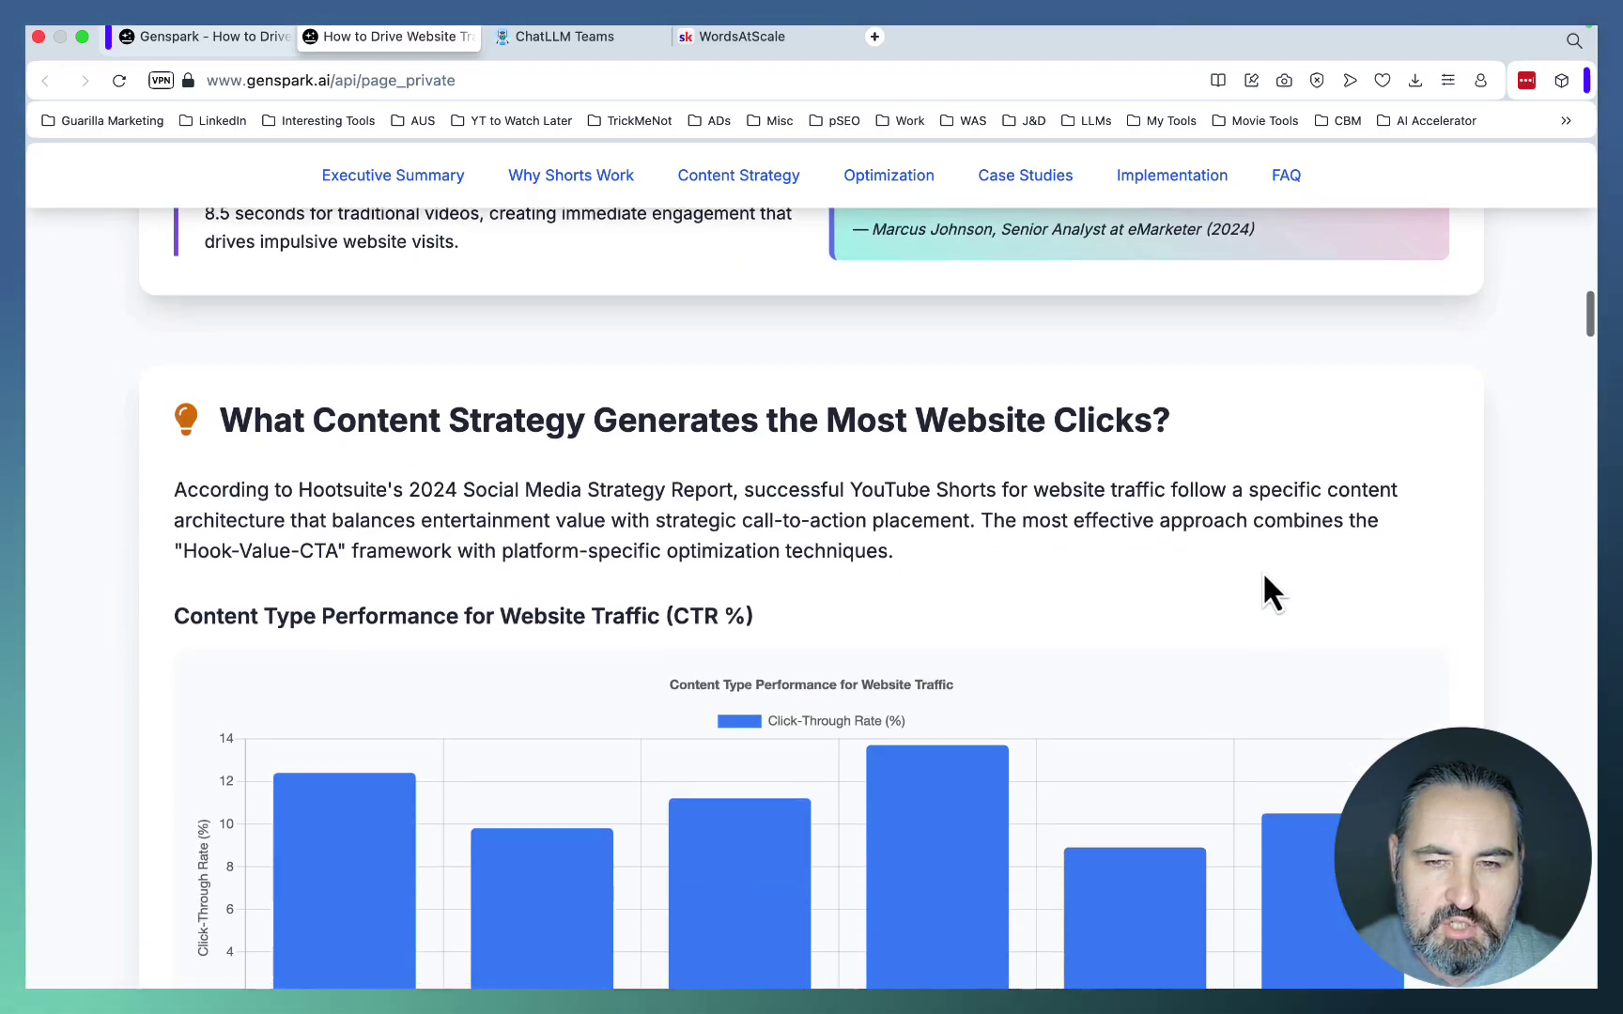
pyautogui.scroll(-1, 1264, 576)
pyautogui.scroll(-3, 1263, 590)
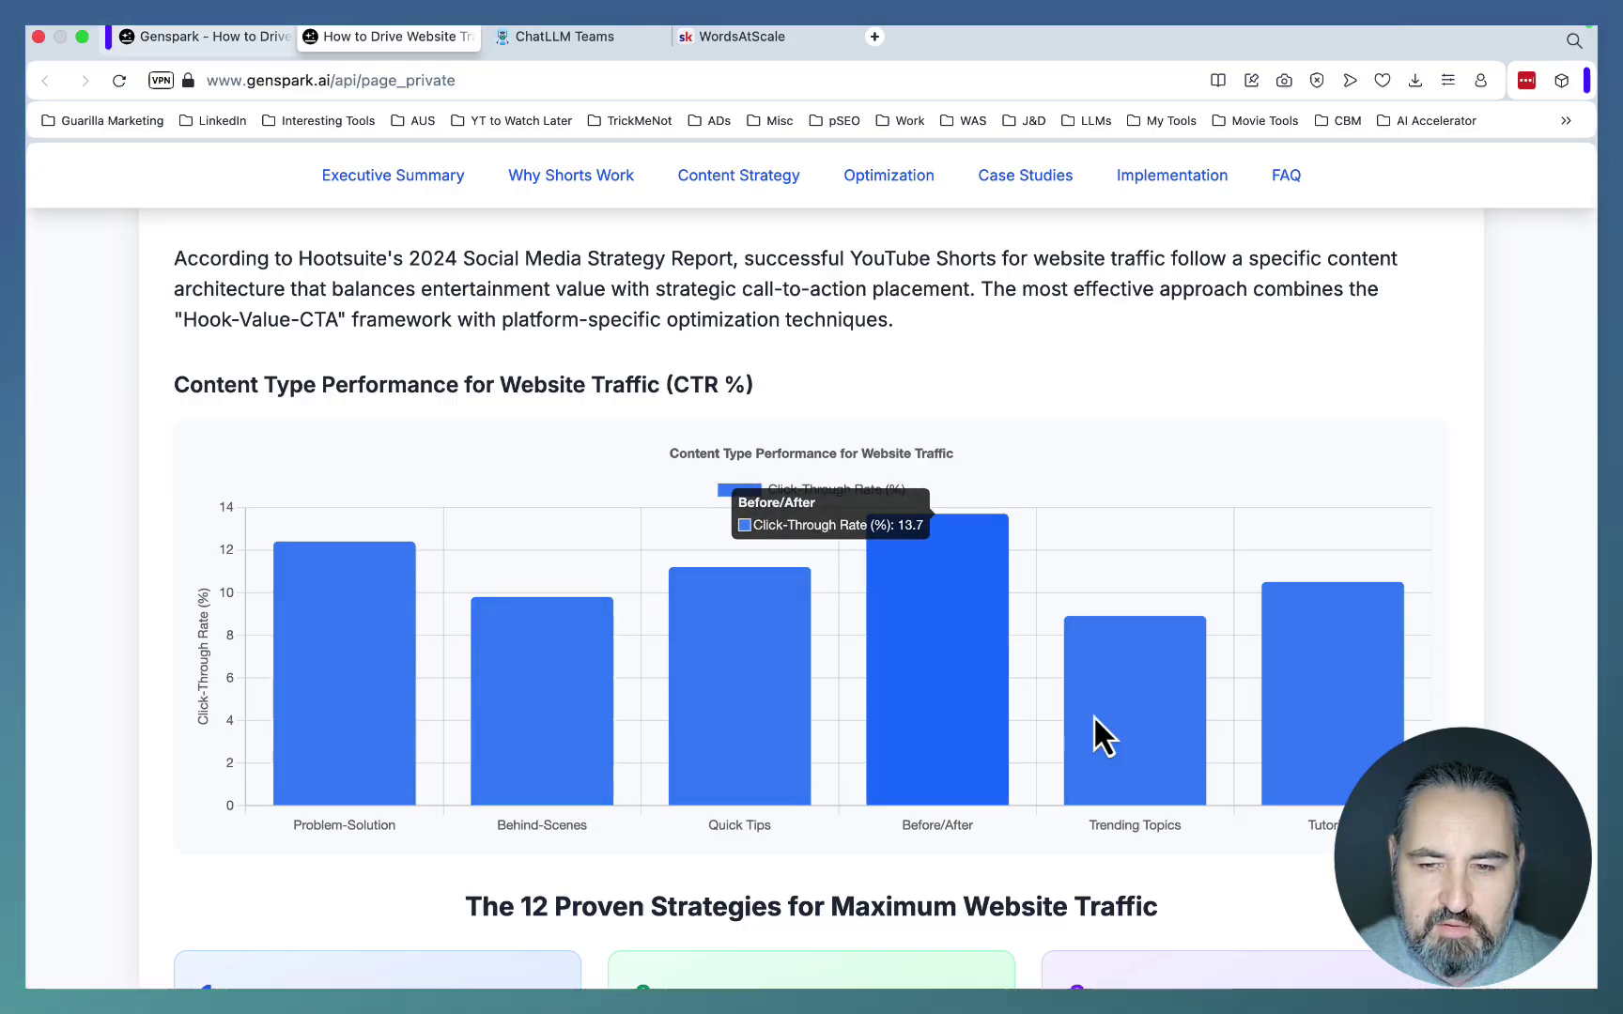
pyautogui.scroll(-5, 1380, 715)
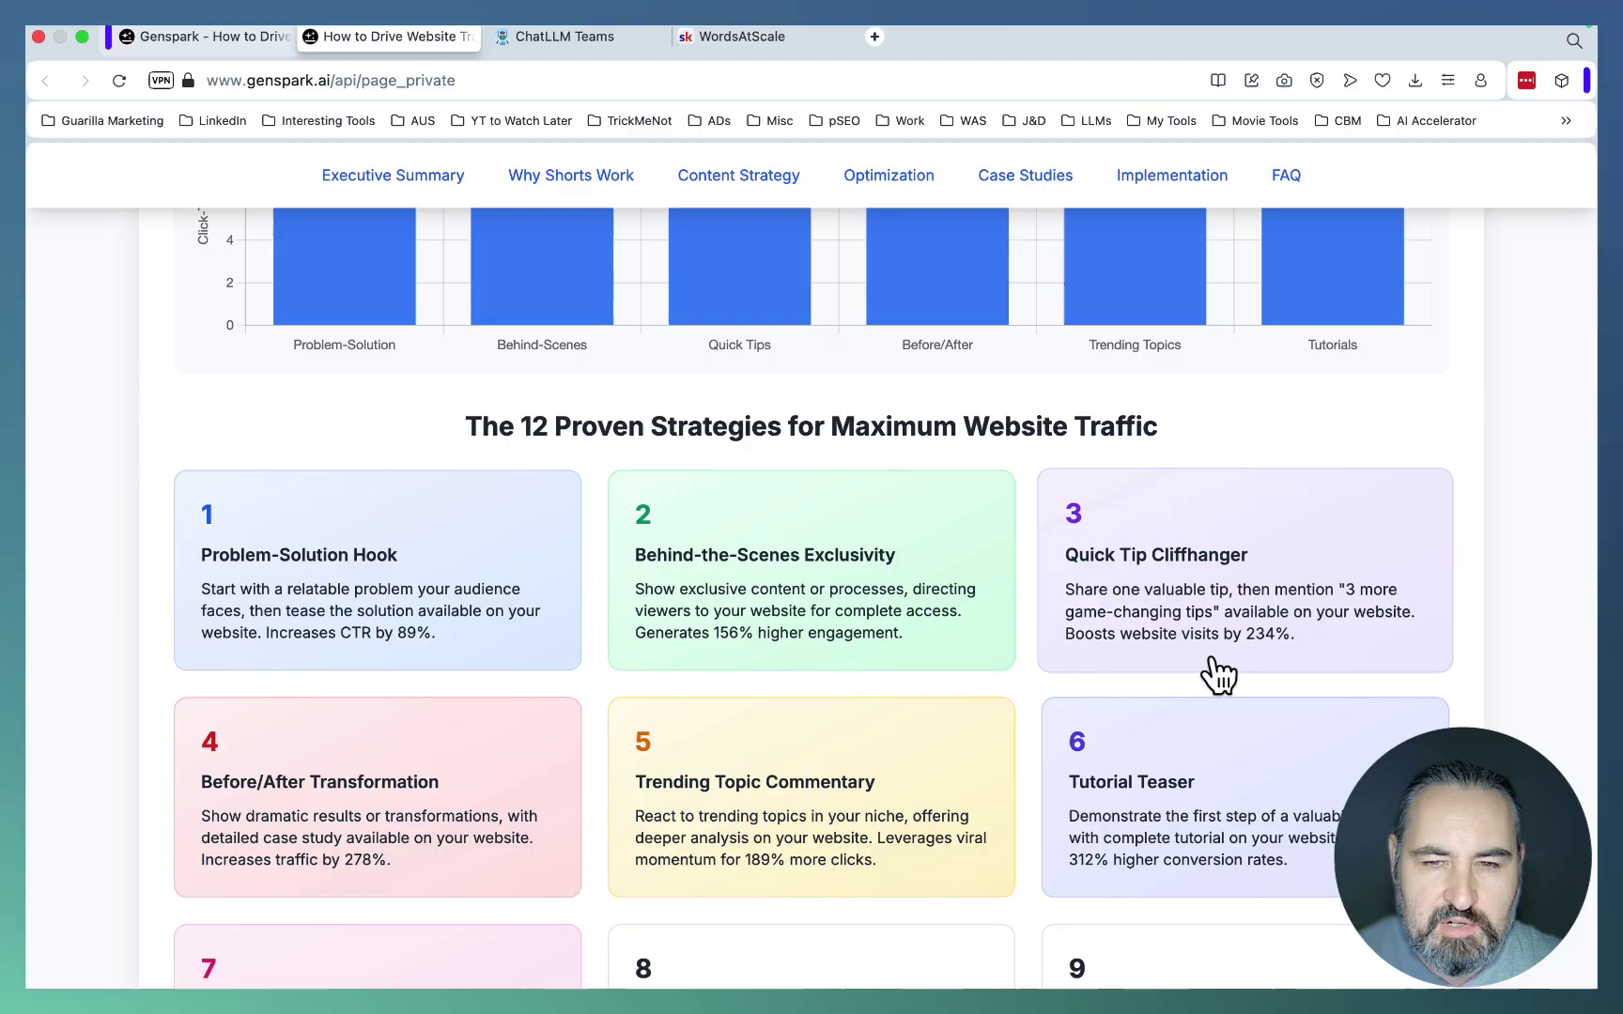
# - Scroll past the 12 strategy cards, 6 PM posting-schedule chart and three case studies to the 90-Day timeline
pyautogui.scroll(-1, 1218, 674)
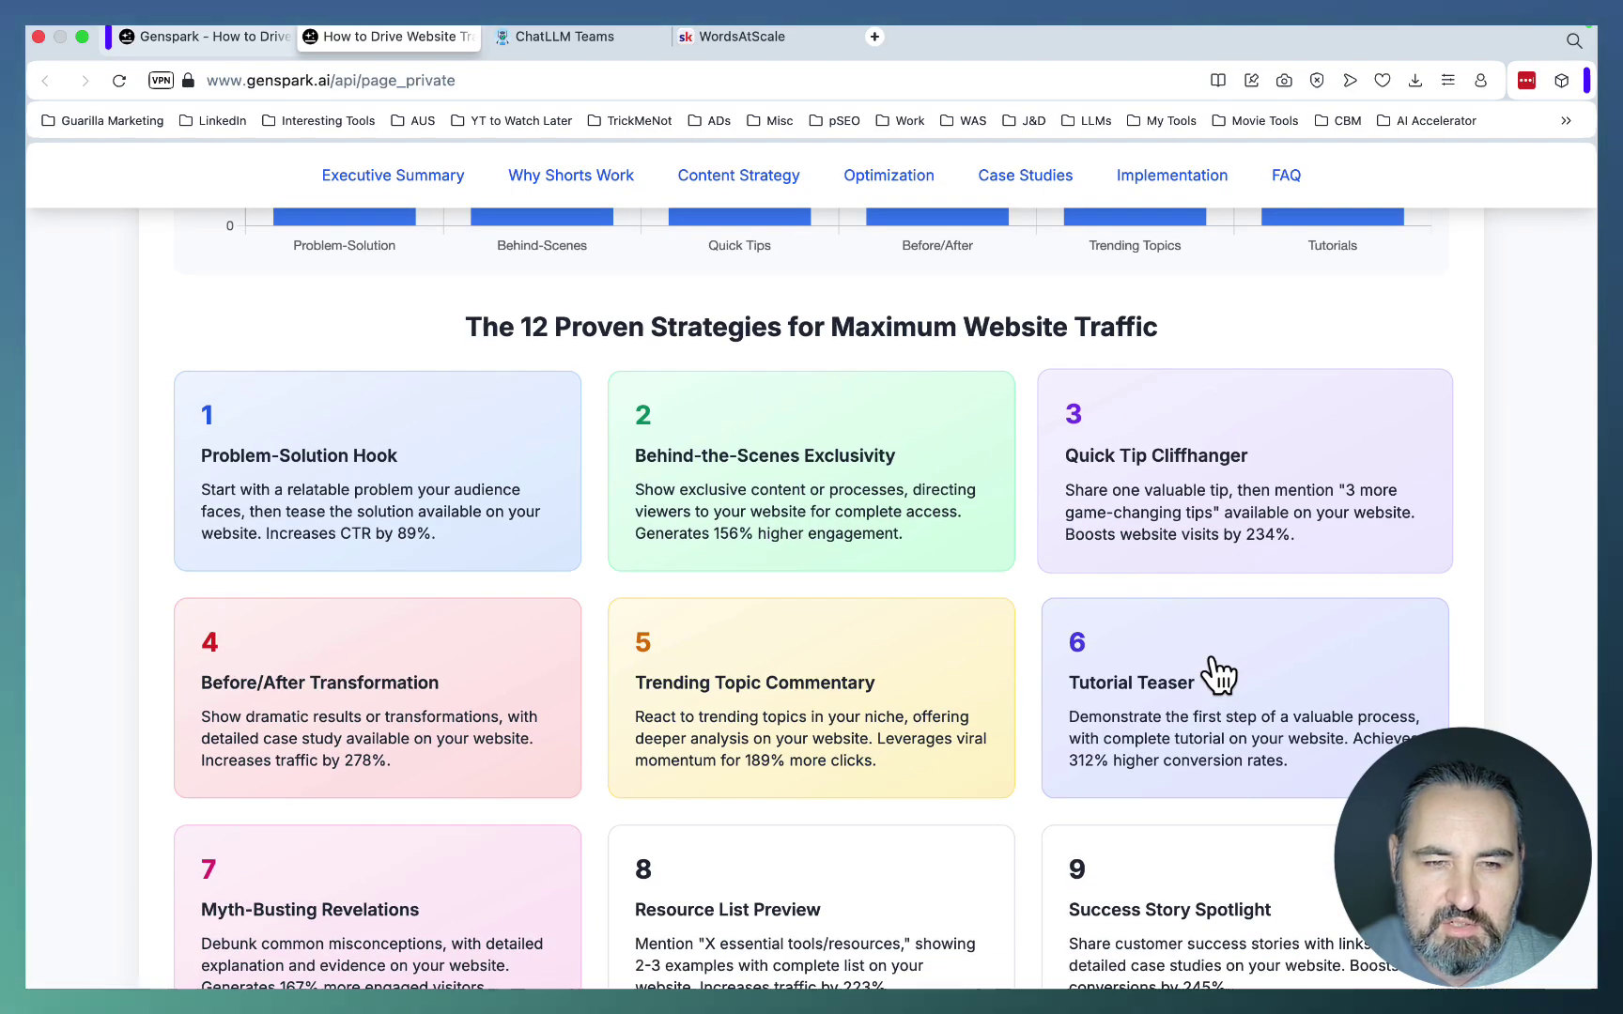
pyautogui.scroll(-1, 1214, 662)
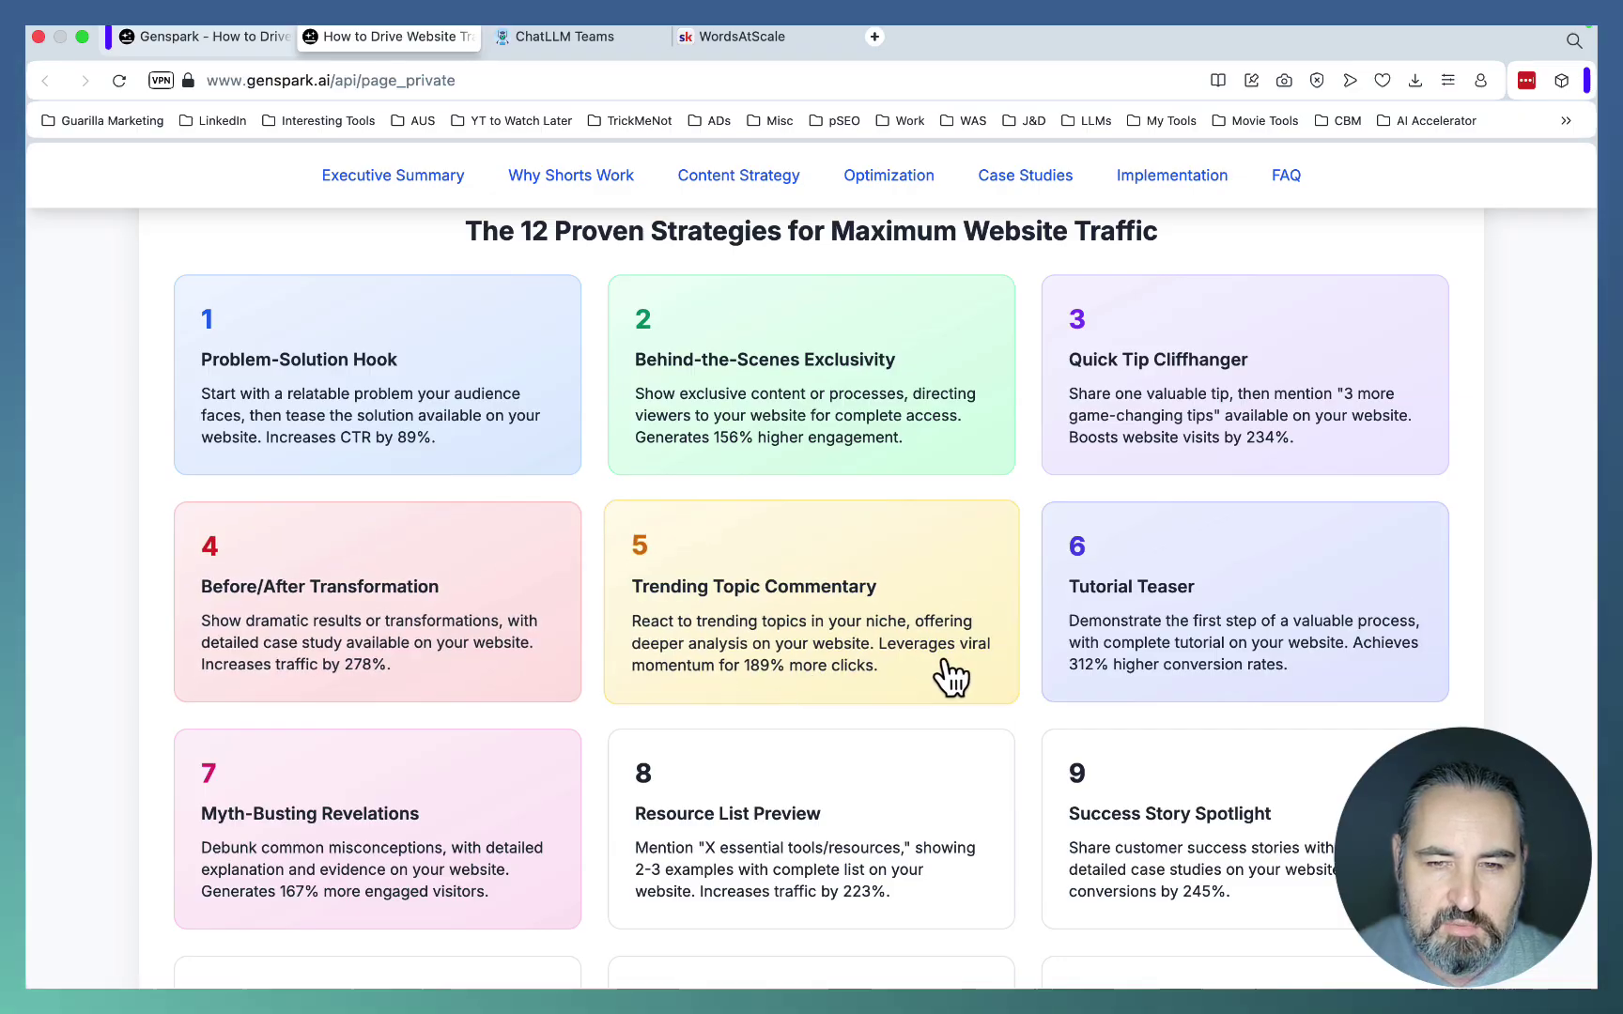
pyautogui.scroll(-5, 1256, 671)
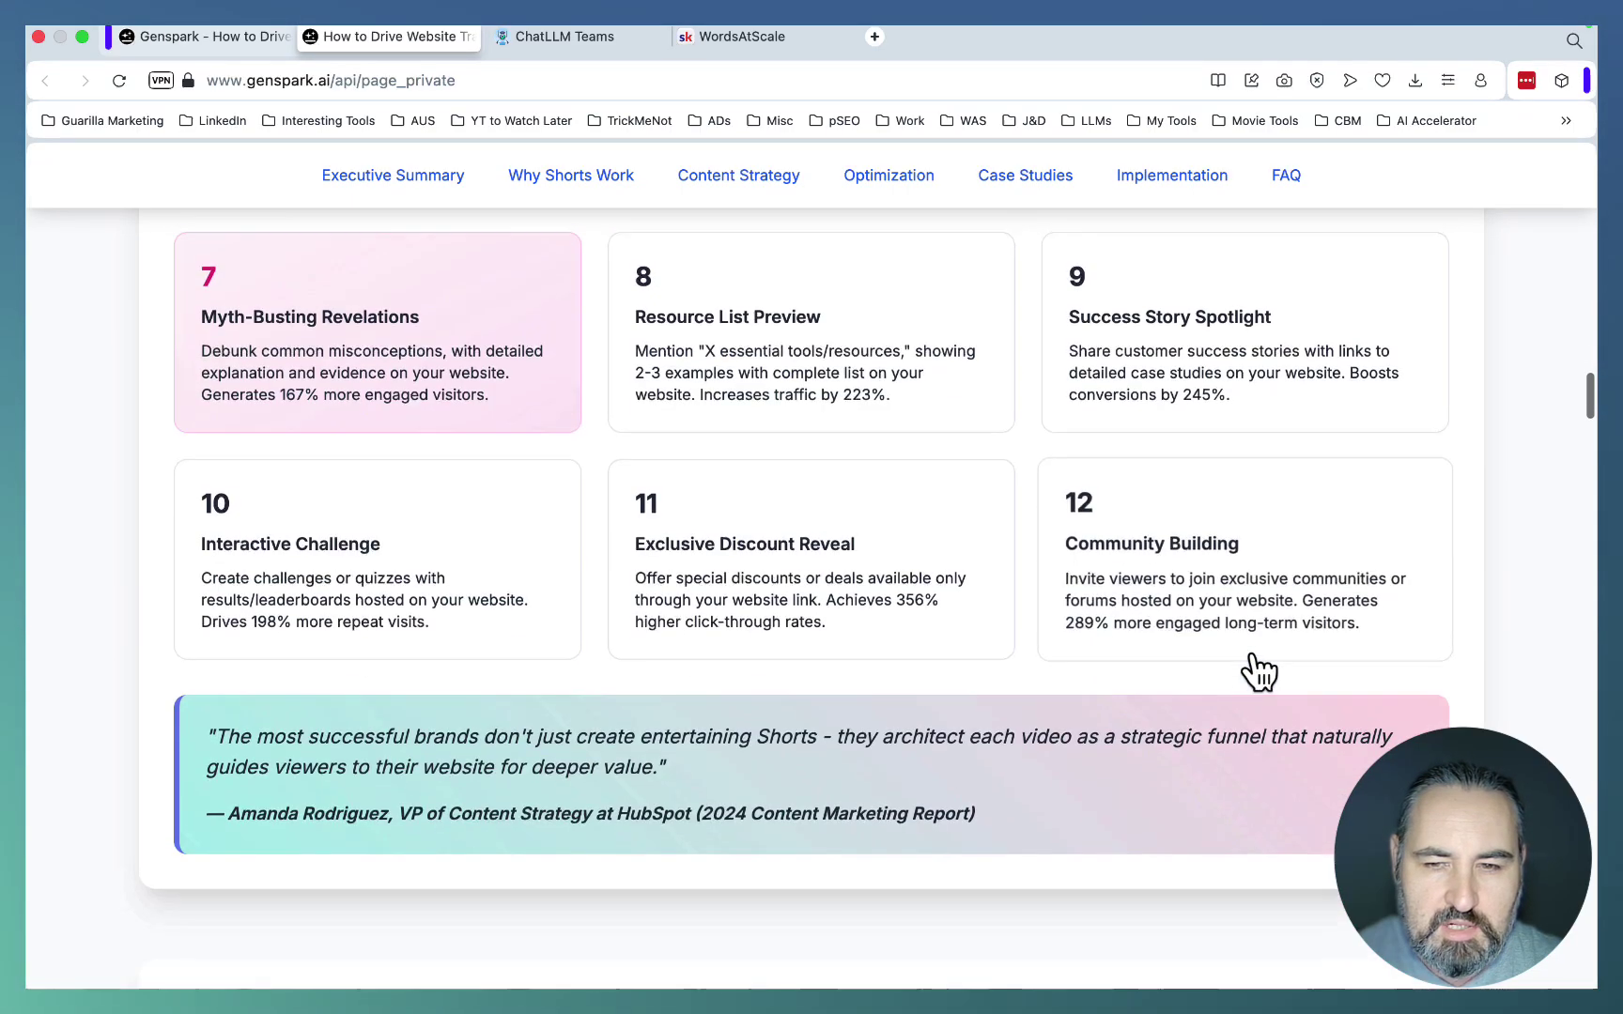
pyautogui.scroll(-3, 1253, 671)
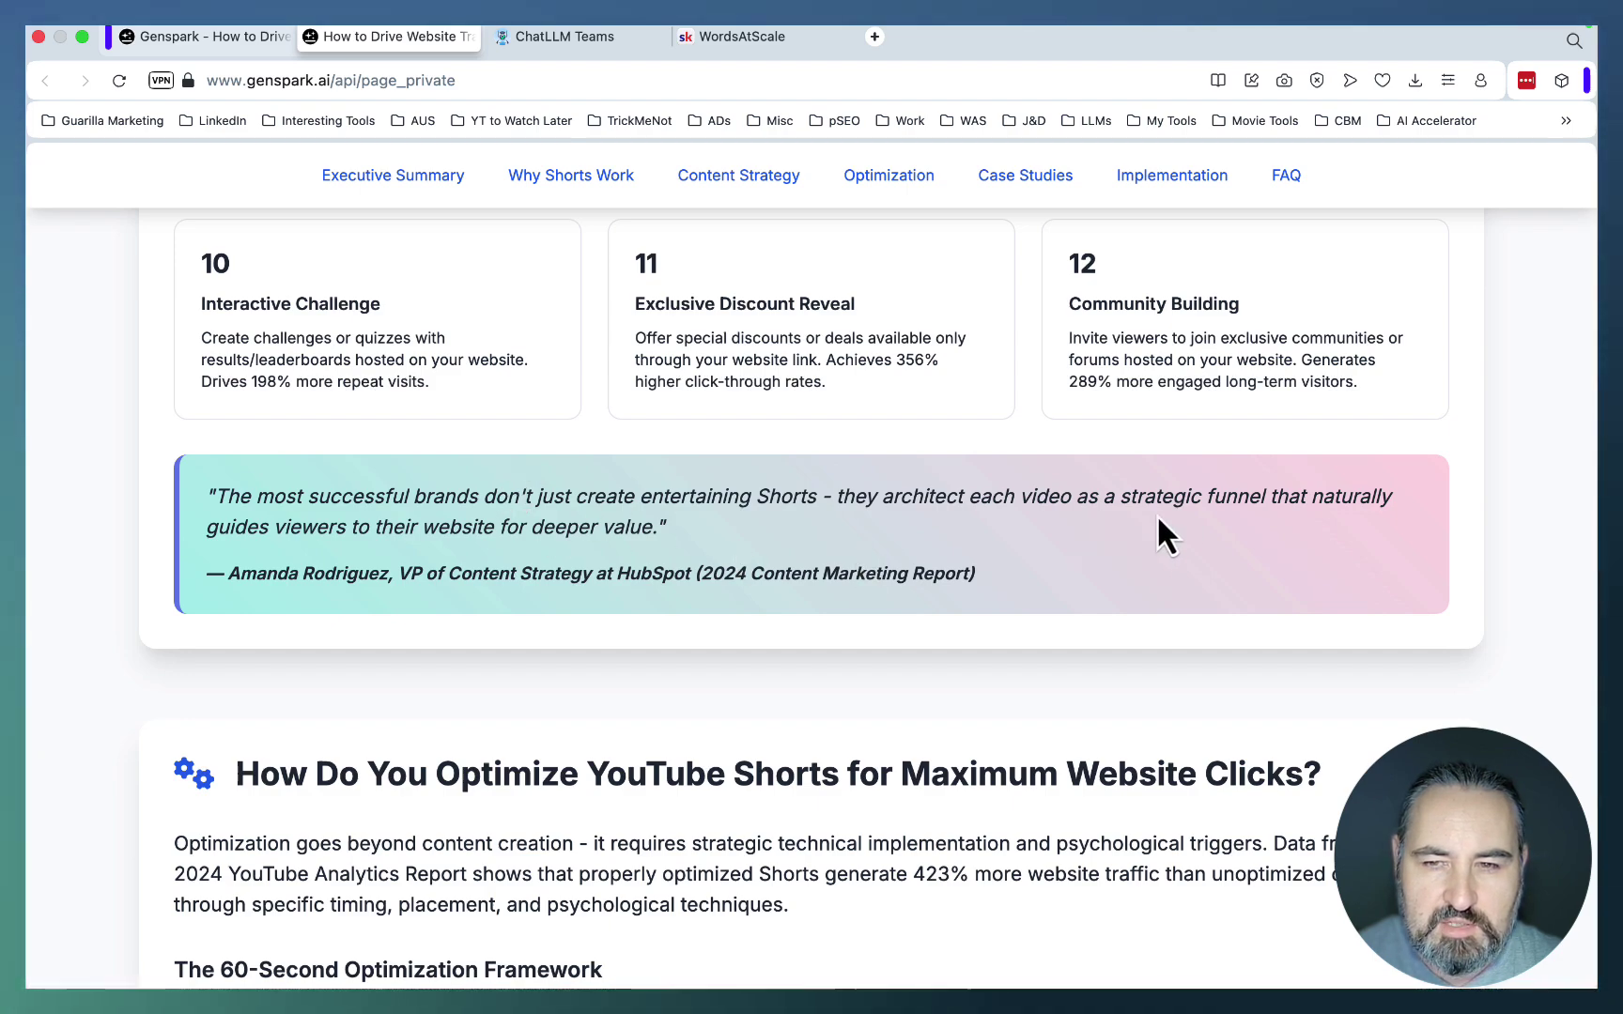
pyautogui.scroll(-5, 1109, 503)
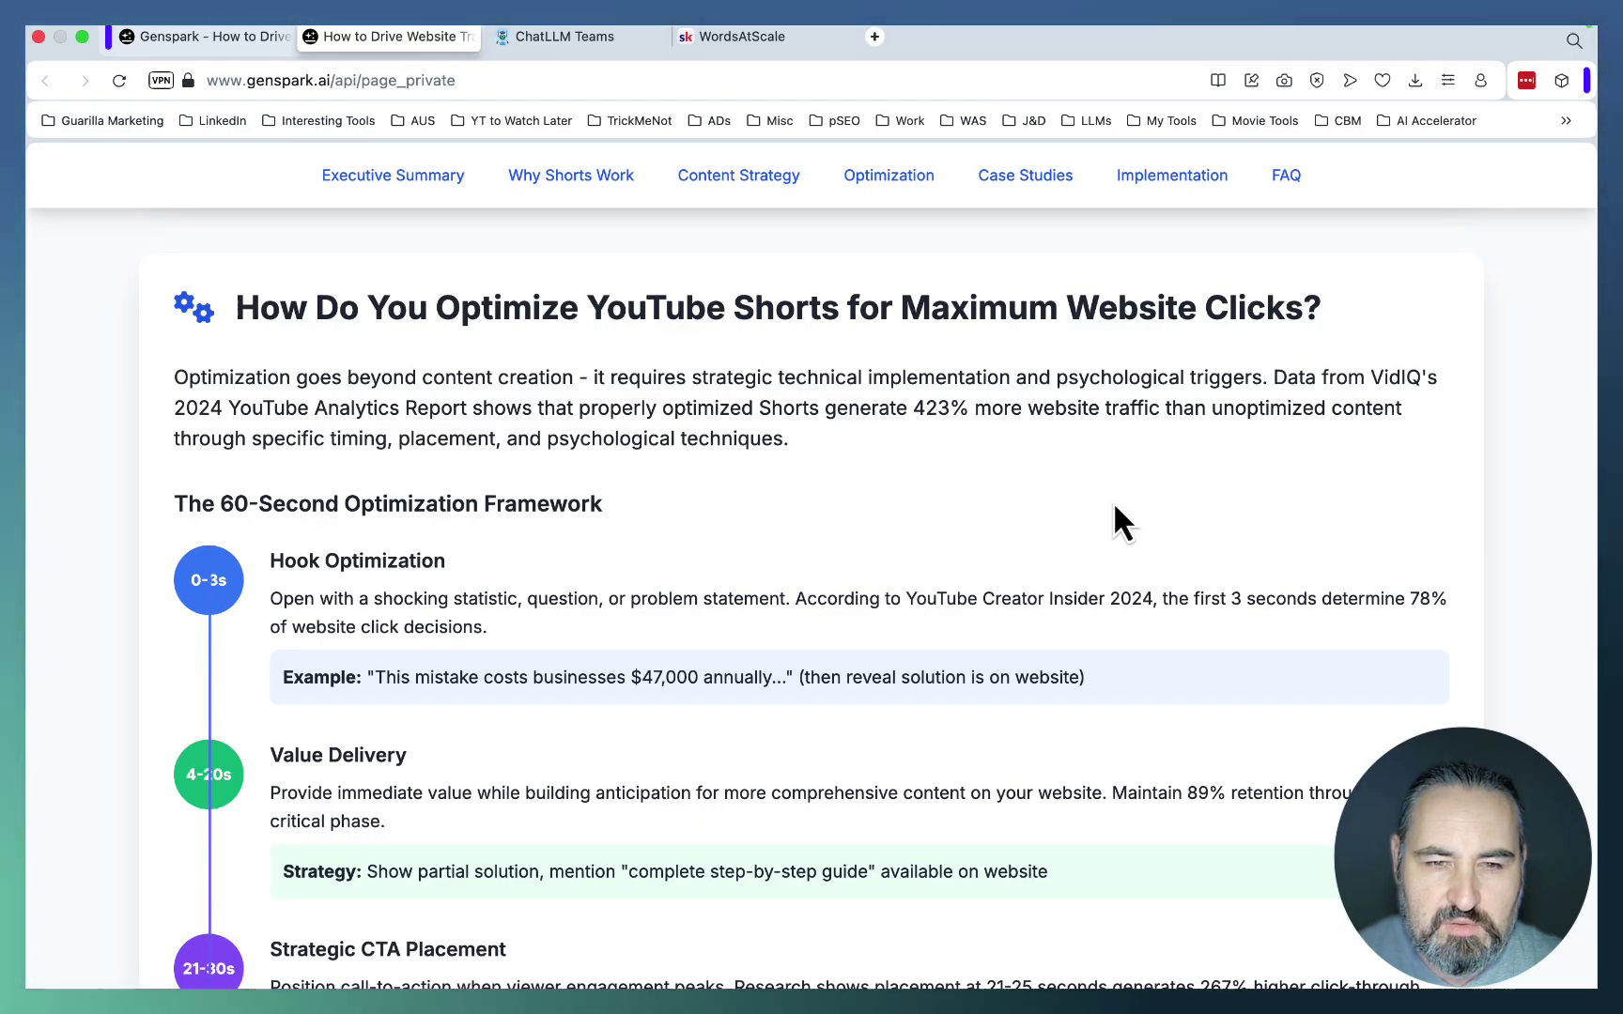
pyautogui.scroll(-2, 1115, 508)
pyautogui.scroll(-4, 1115, 508)
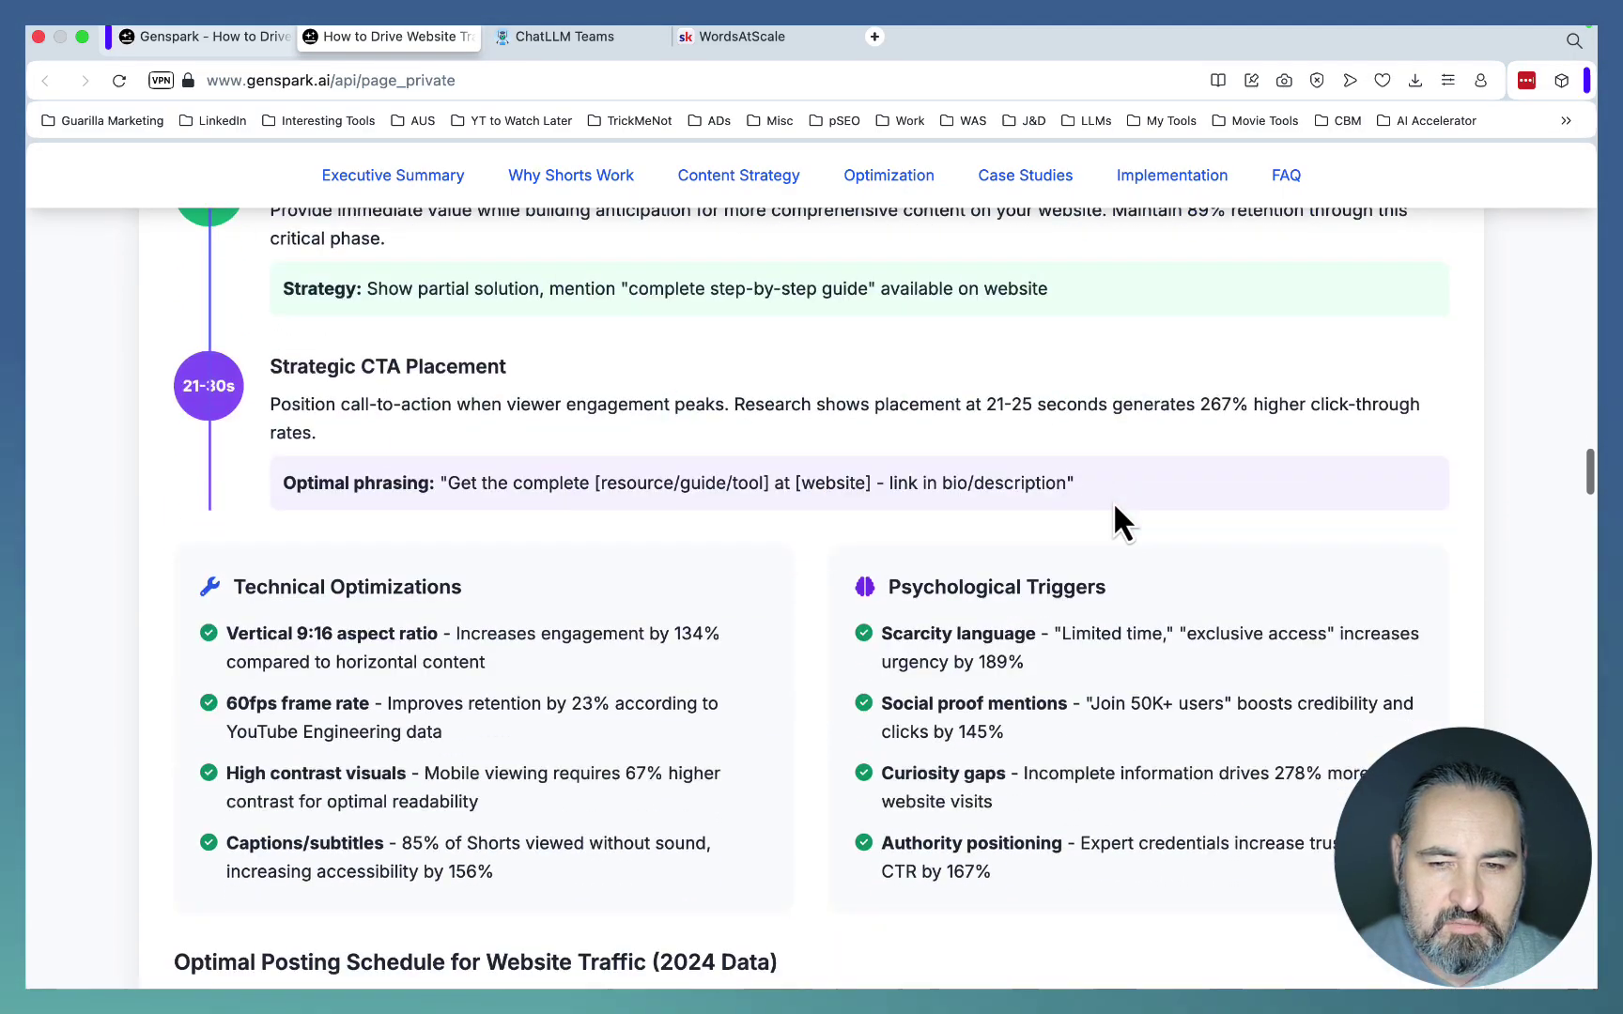
pyautogui.scroll(-6, 1114, 506)
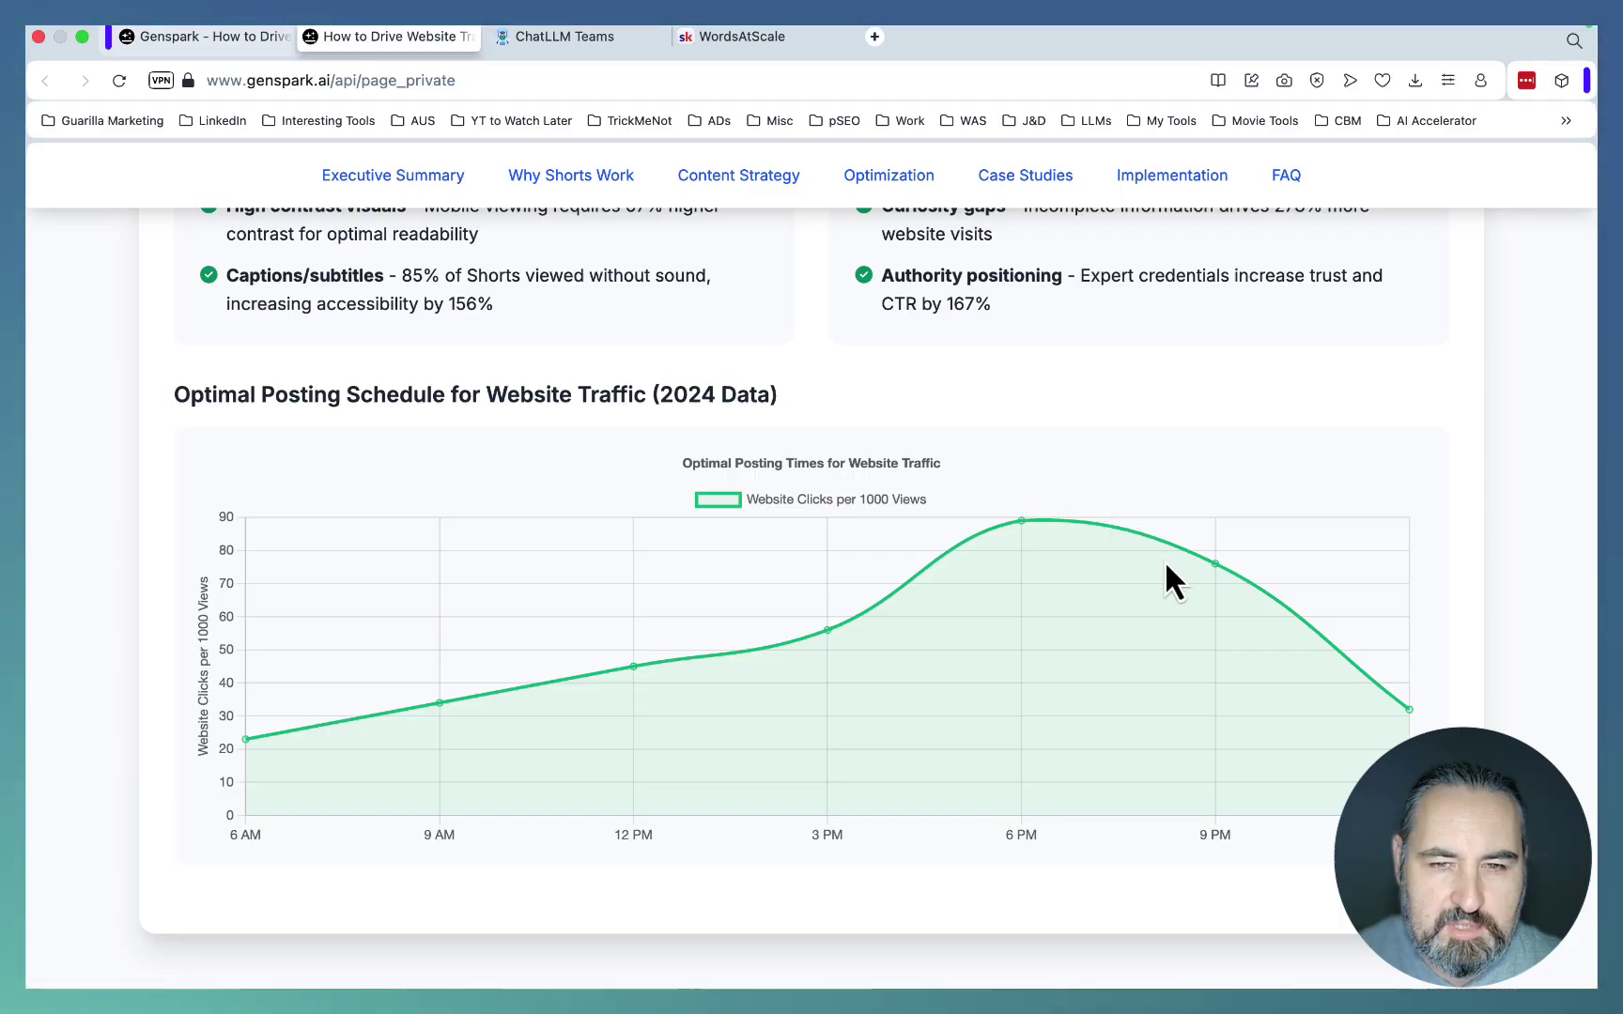
pyautogui.scroll(-8, 1245, 617)
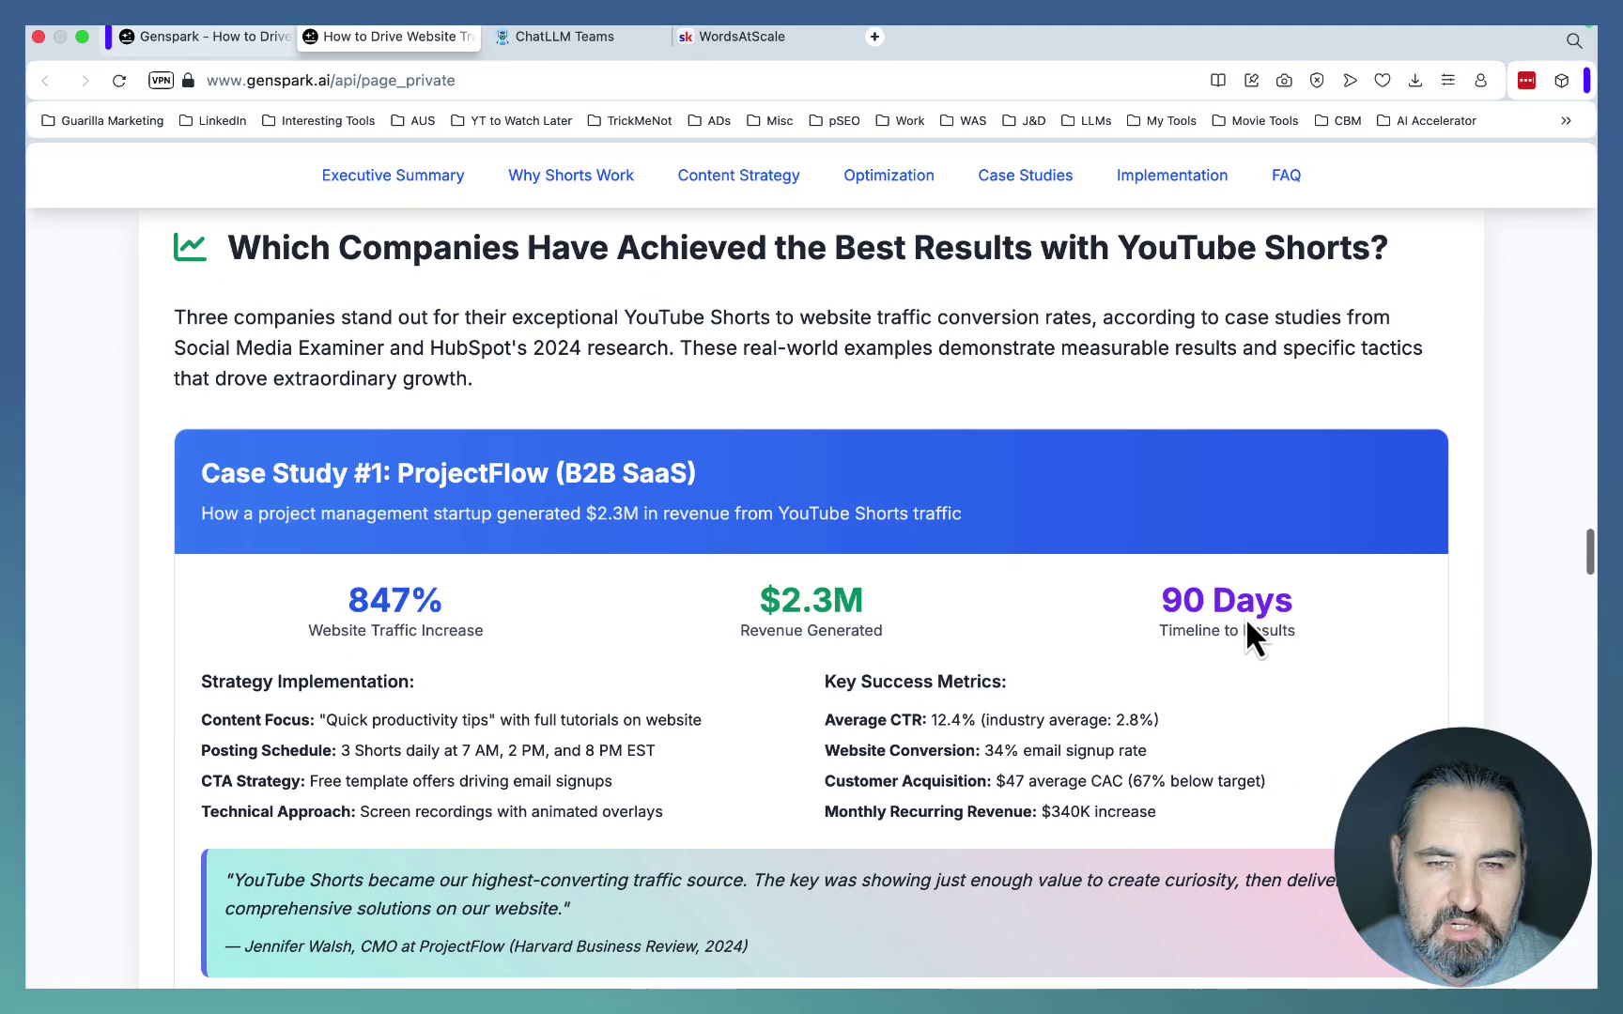
pyautogui.scroll(-4, 1244, 617)
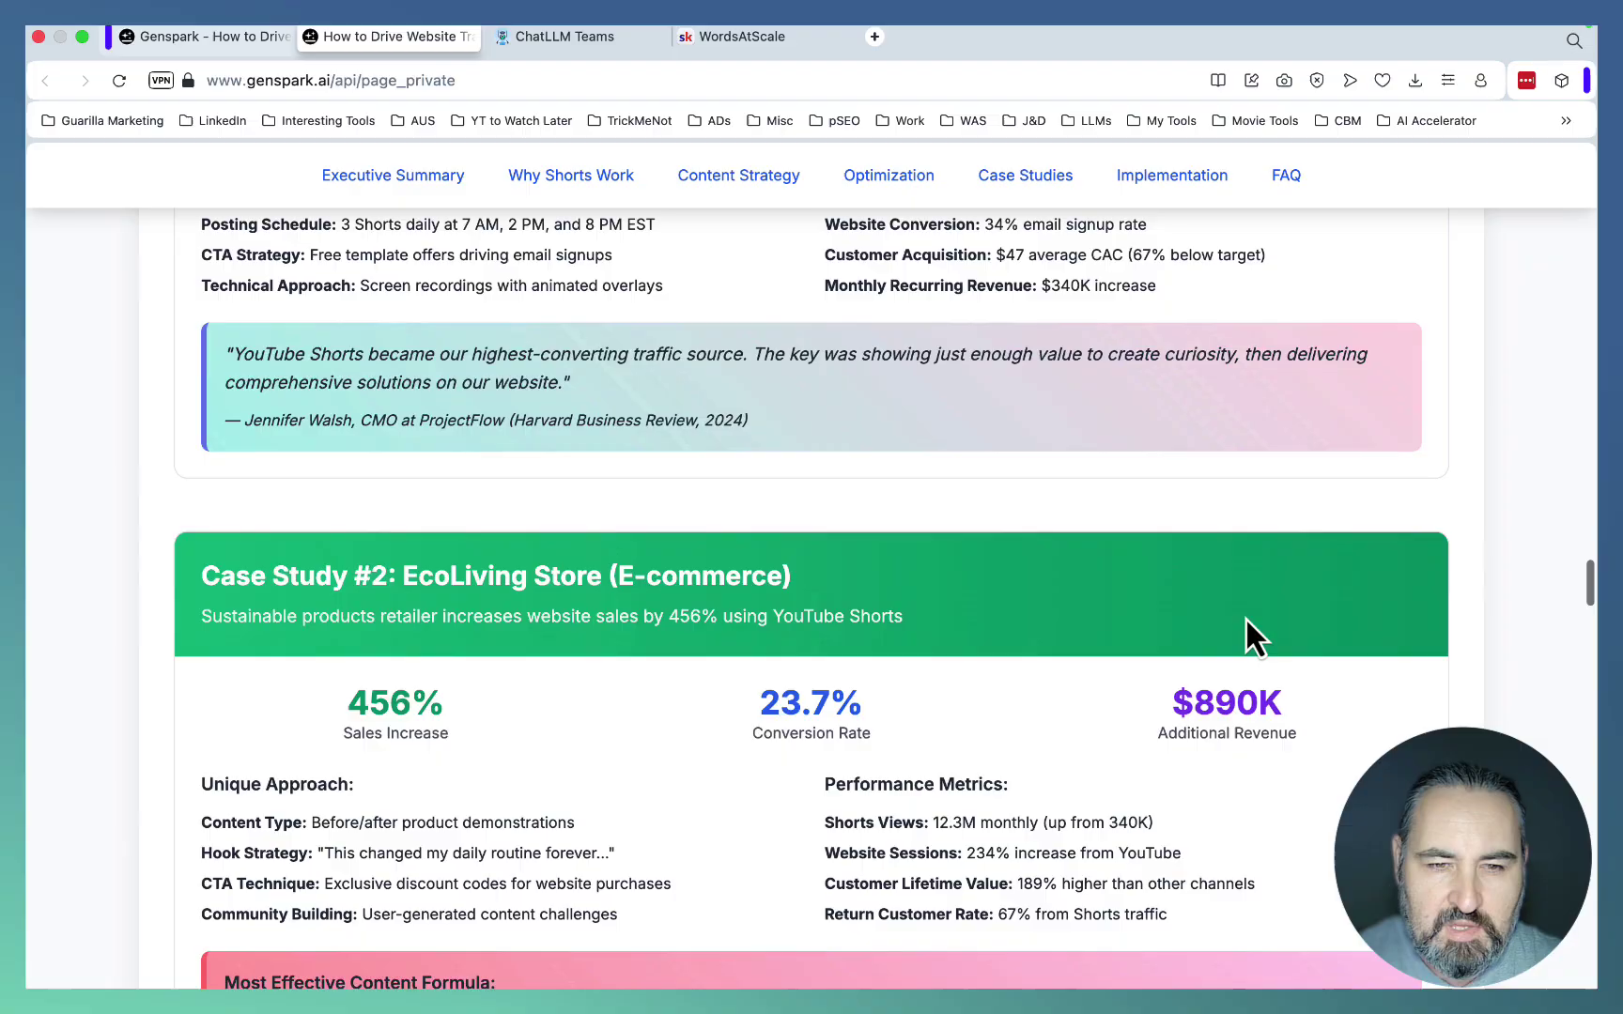
pyautogui.scroll(3, 1249, 639)
pyautogui.scroll(-15, 1247, 623)
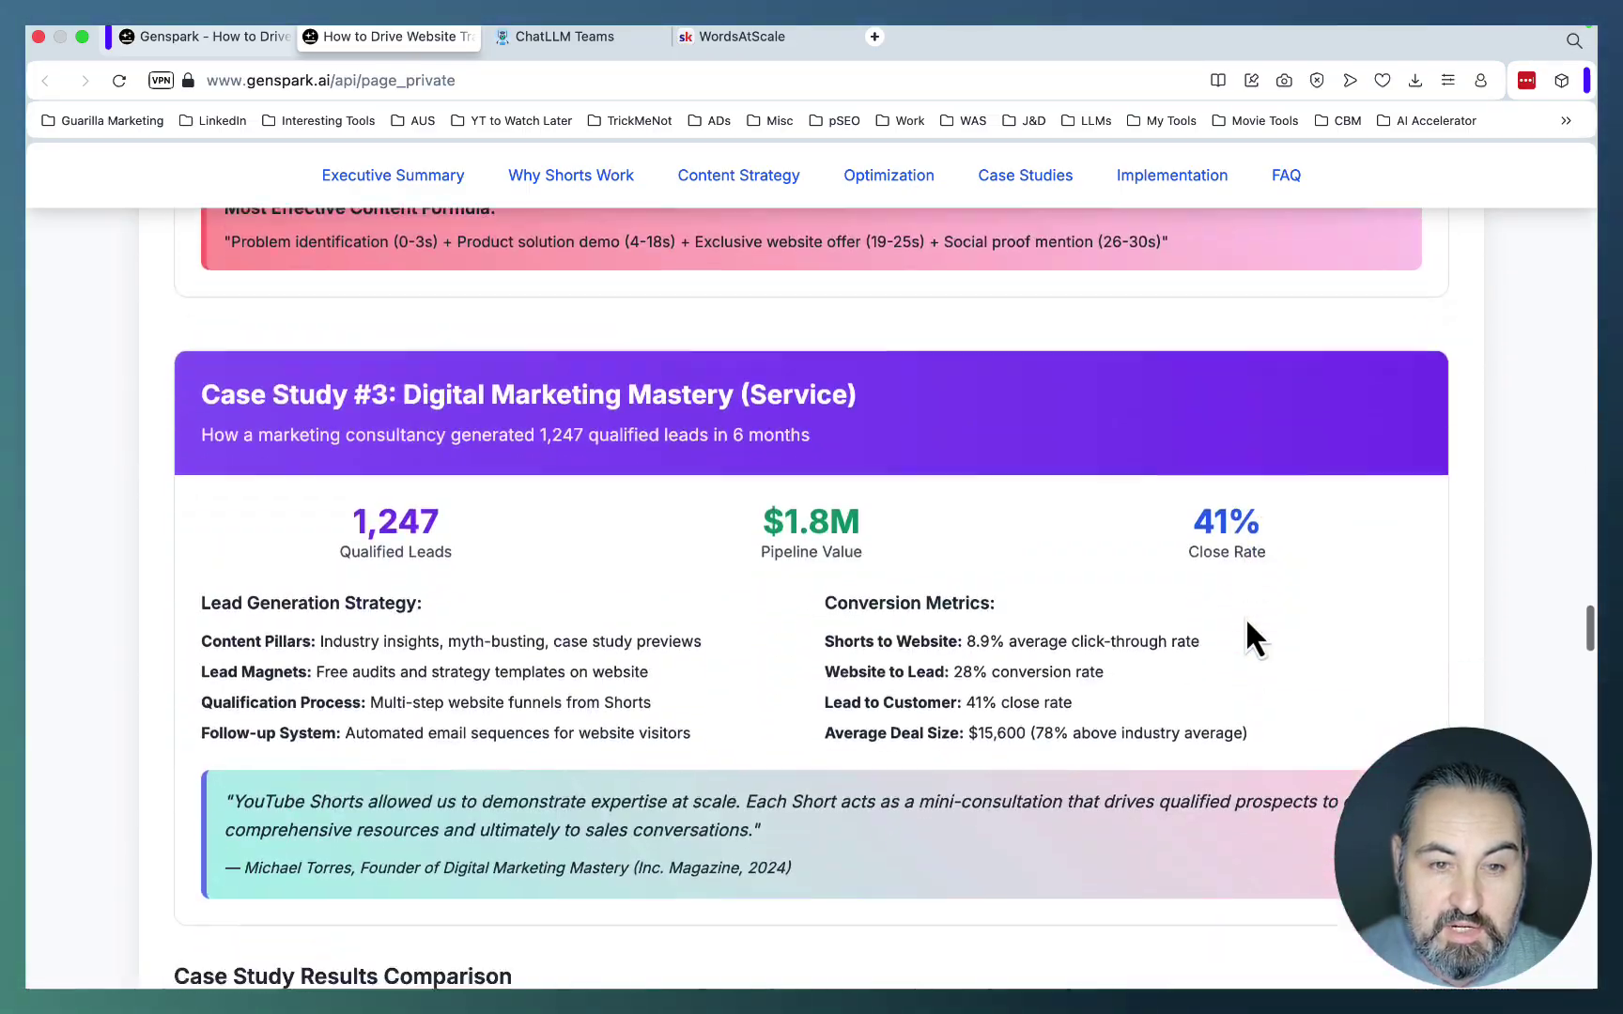
pyautogui.scroll(-9, 1247, 623)
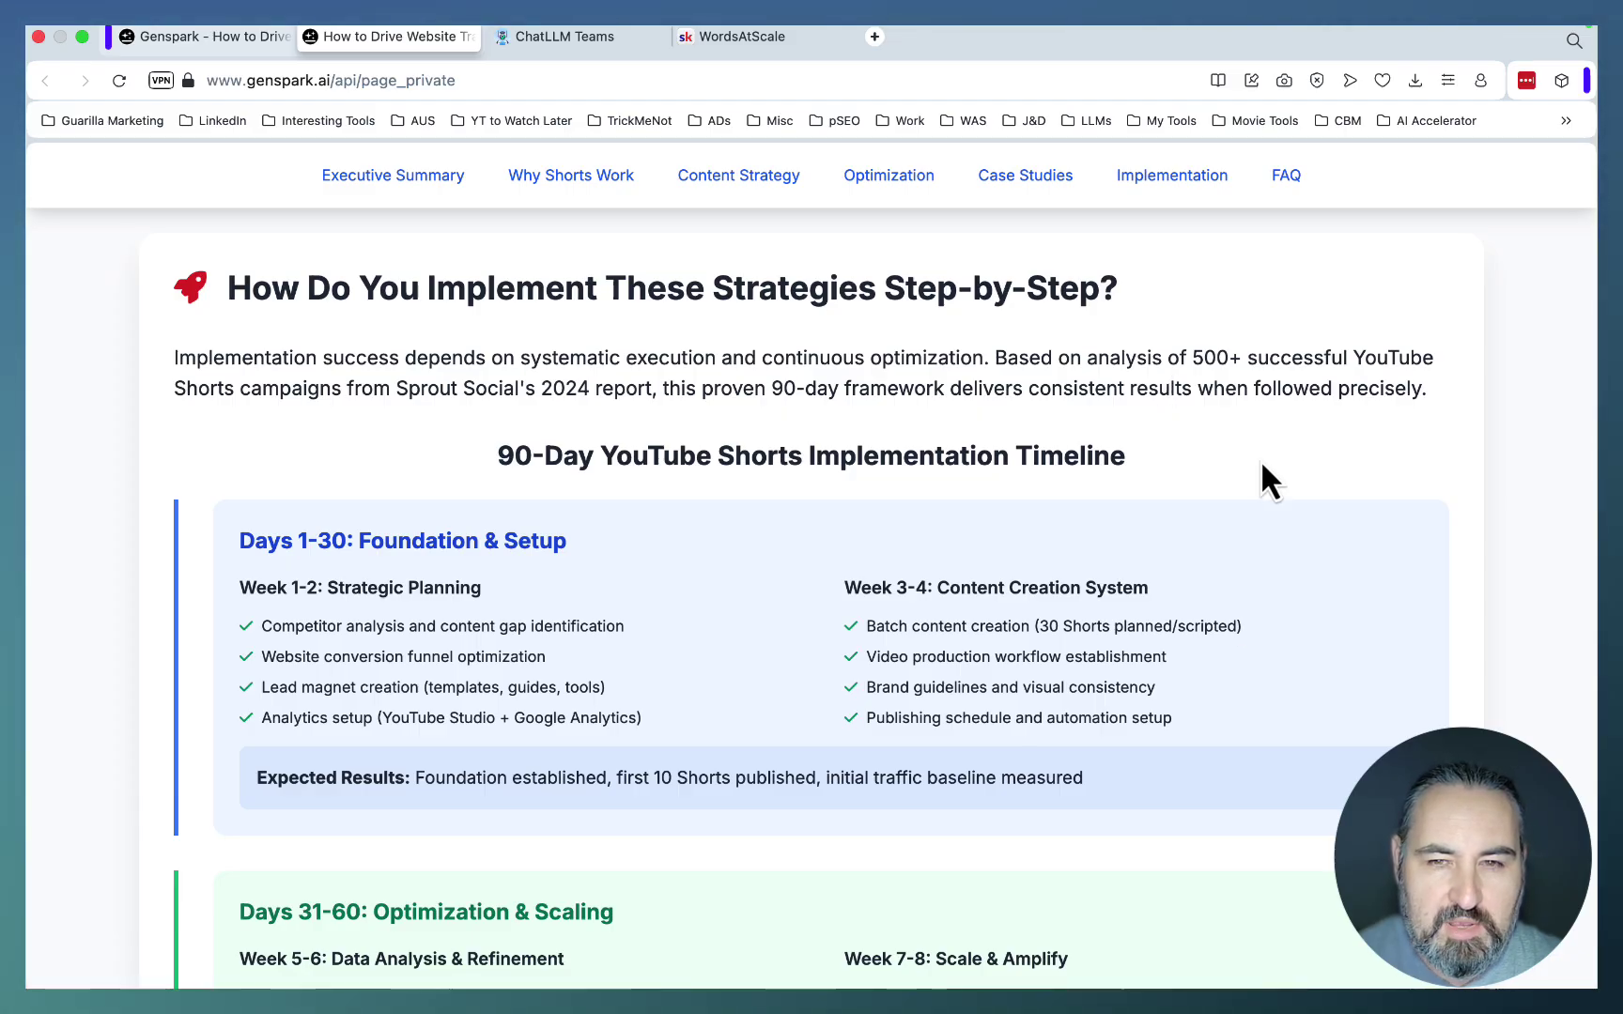
# - Scroll through tool recommendations, KPI targets, FAQ, next steps and Sources, then start back up
pyautogui.scroll(-1, 1263, 465)
pyautogui.scroll(-2, 1262, 465)
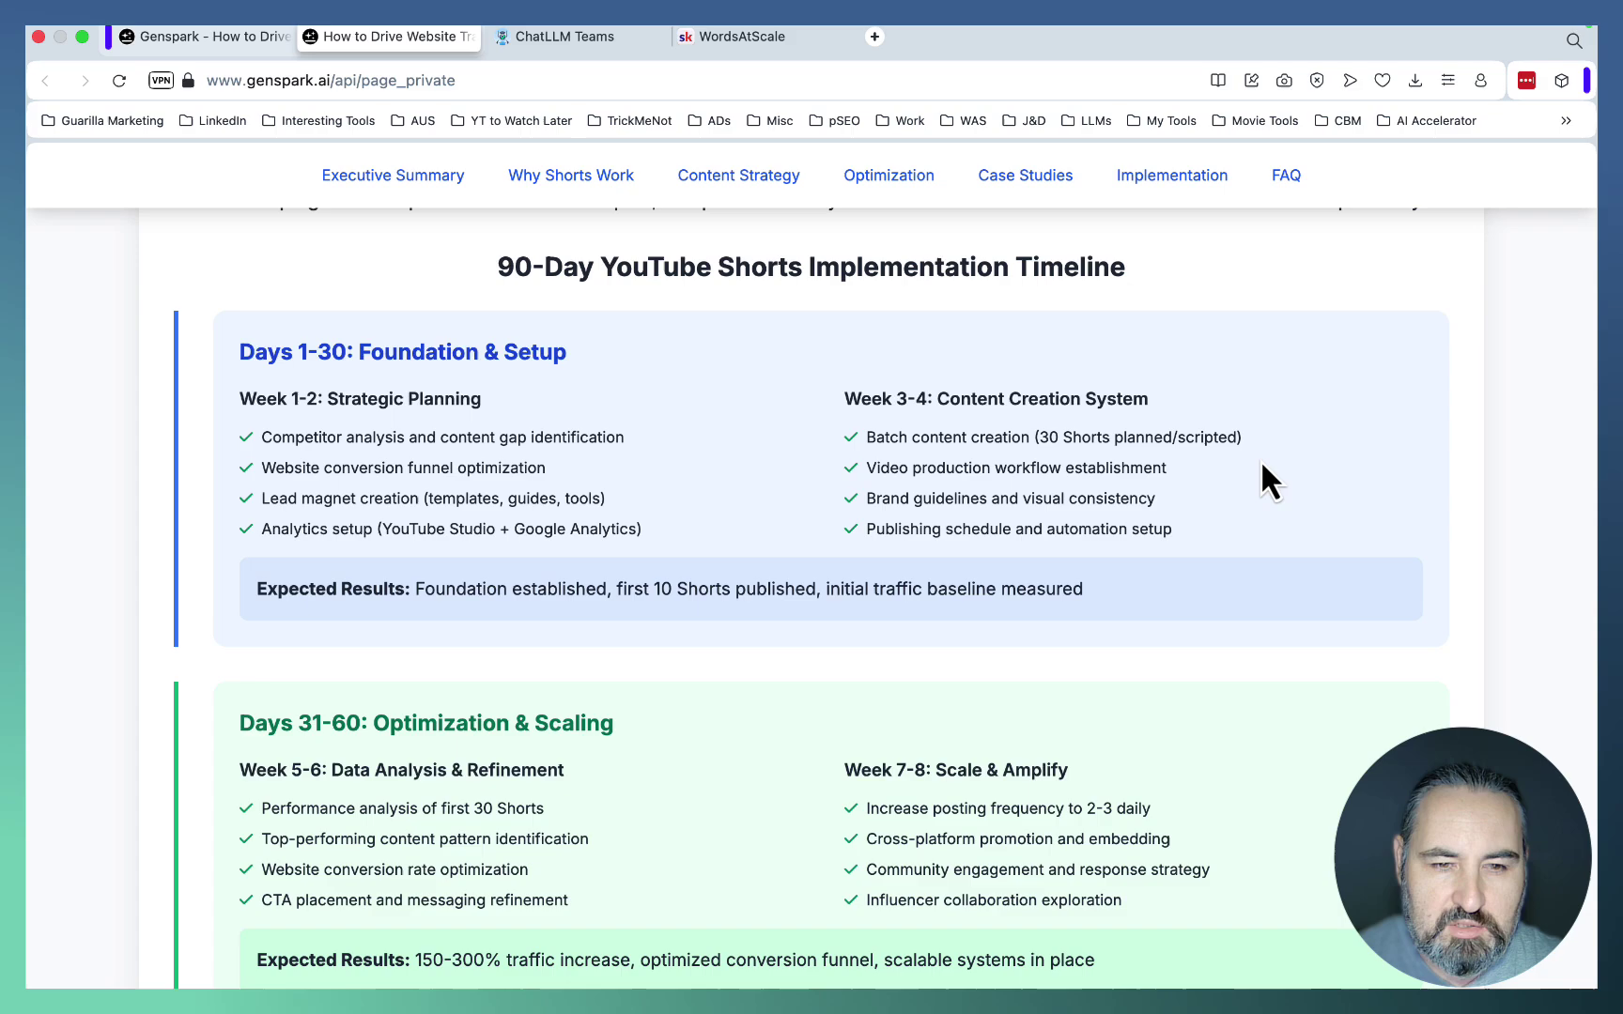
pyautogui.scroll(-6, 1262, 467)
pyautogui.scroll(-2, 1262, 465)
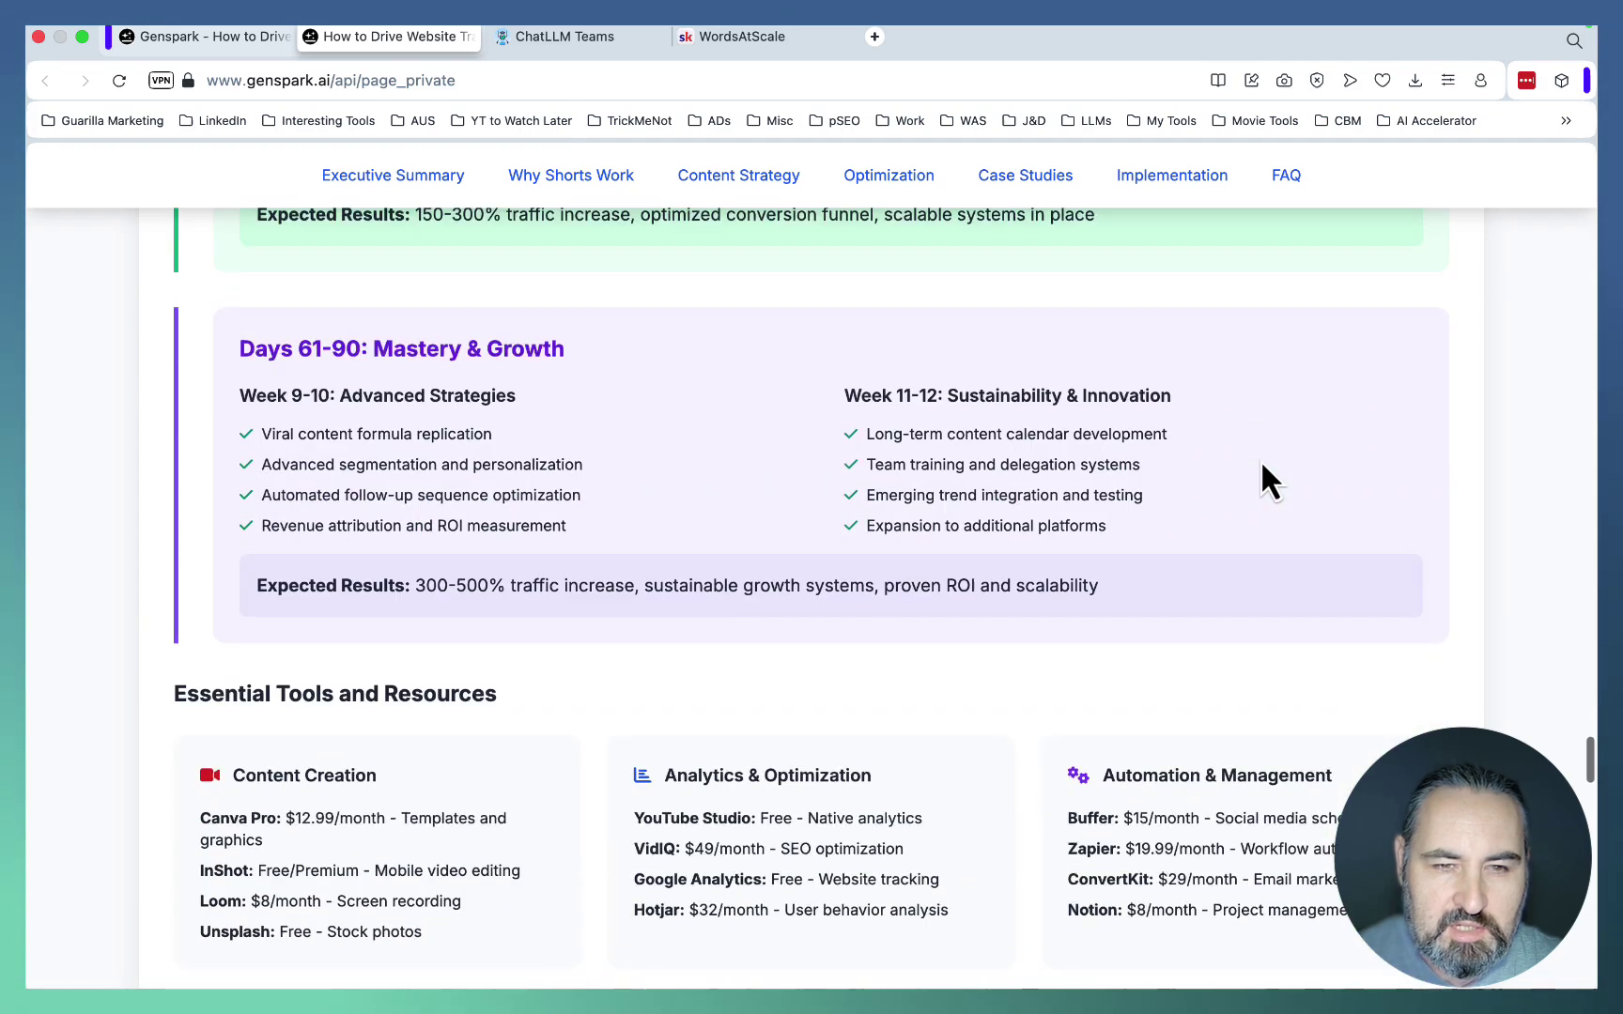
pyautogui.scroll(-3, 1262, 465)
pyautogui.scroll(-2, 1262, 467)
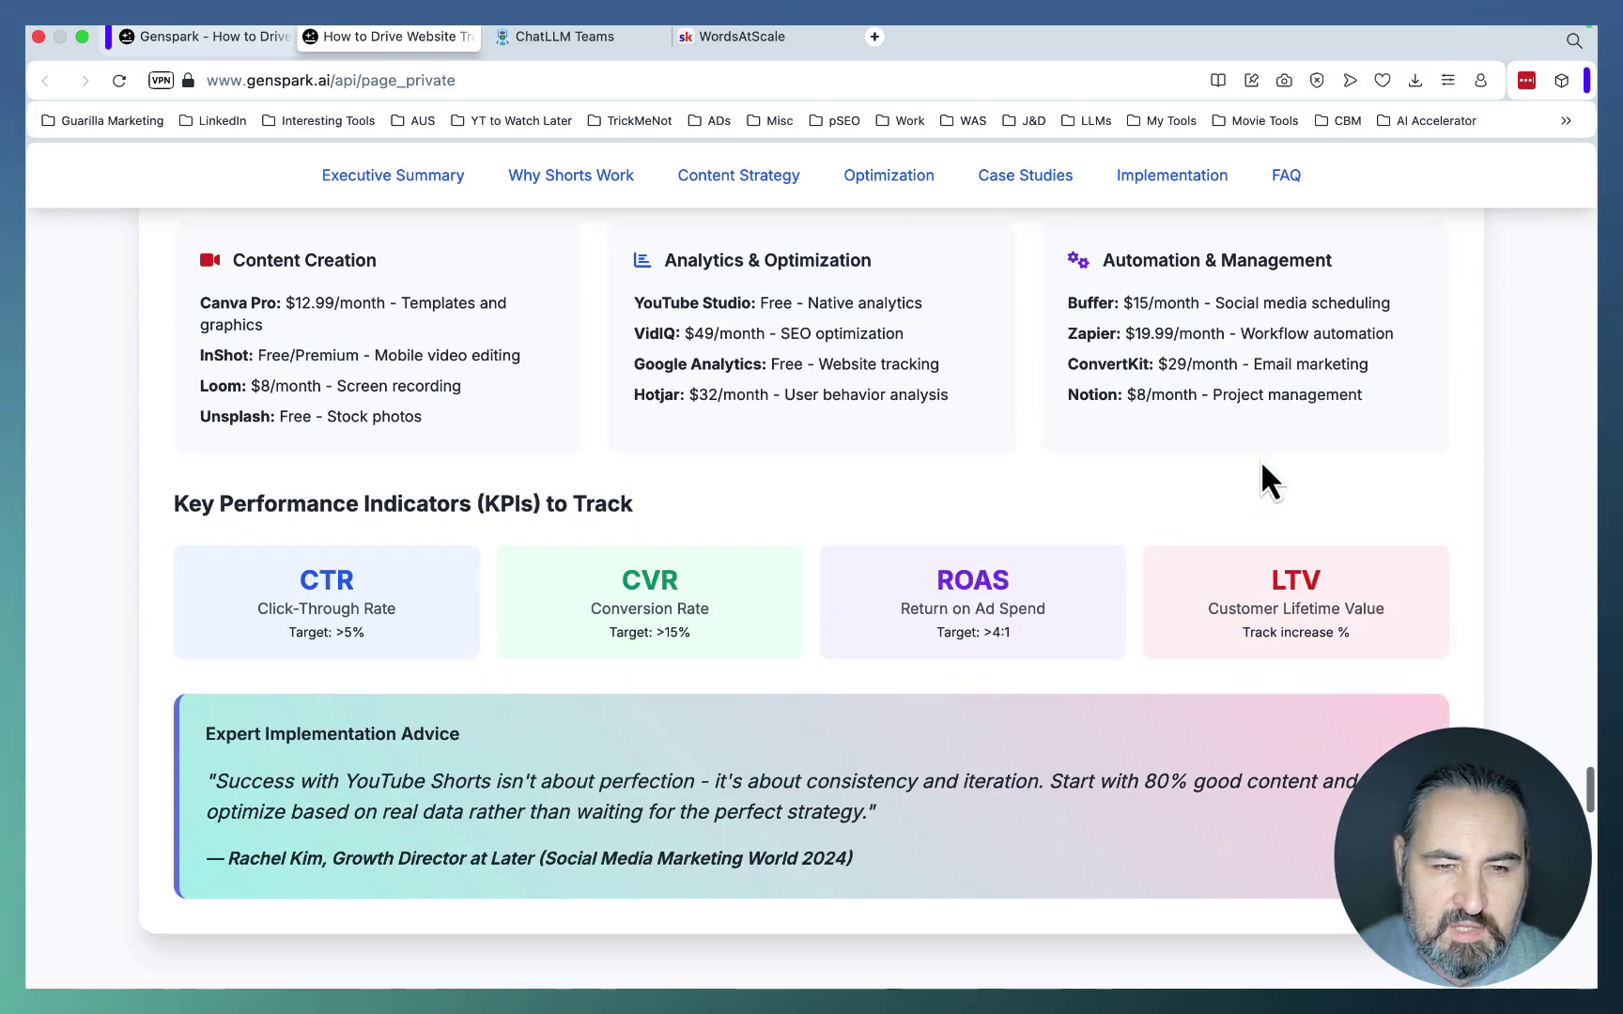
pyautogui.scroll(-3, 1262, 467)
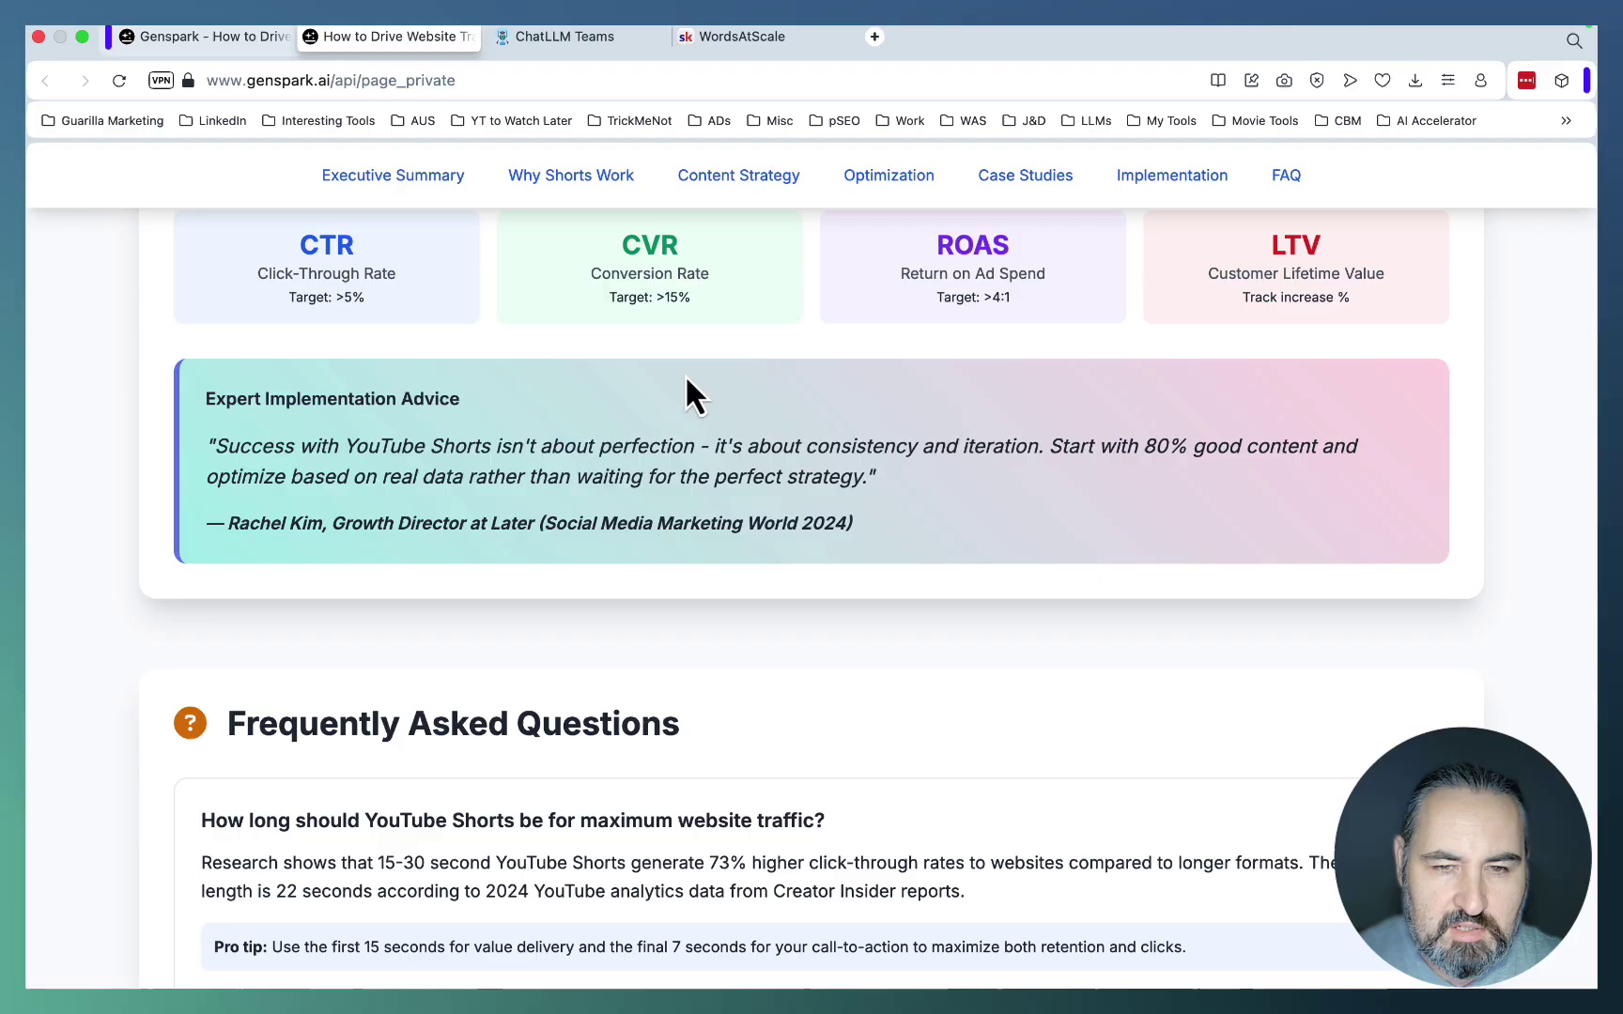
pyautogui.scroll(-4, 984, 502)
pyautogui.scroll(-6, 971, 620)
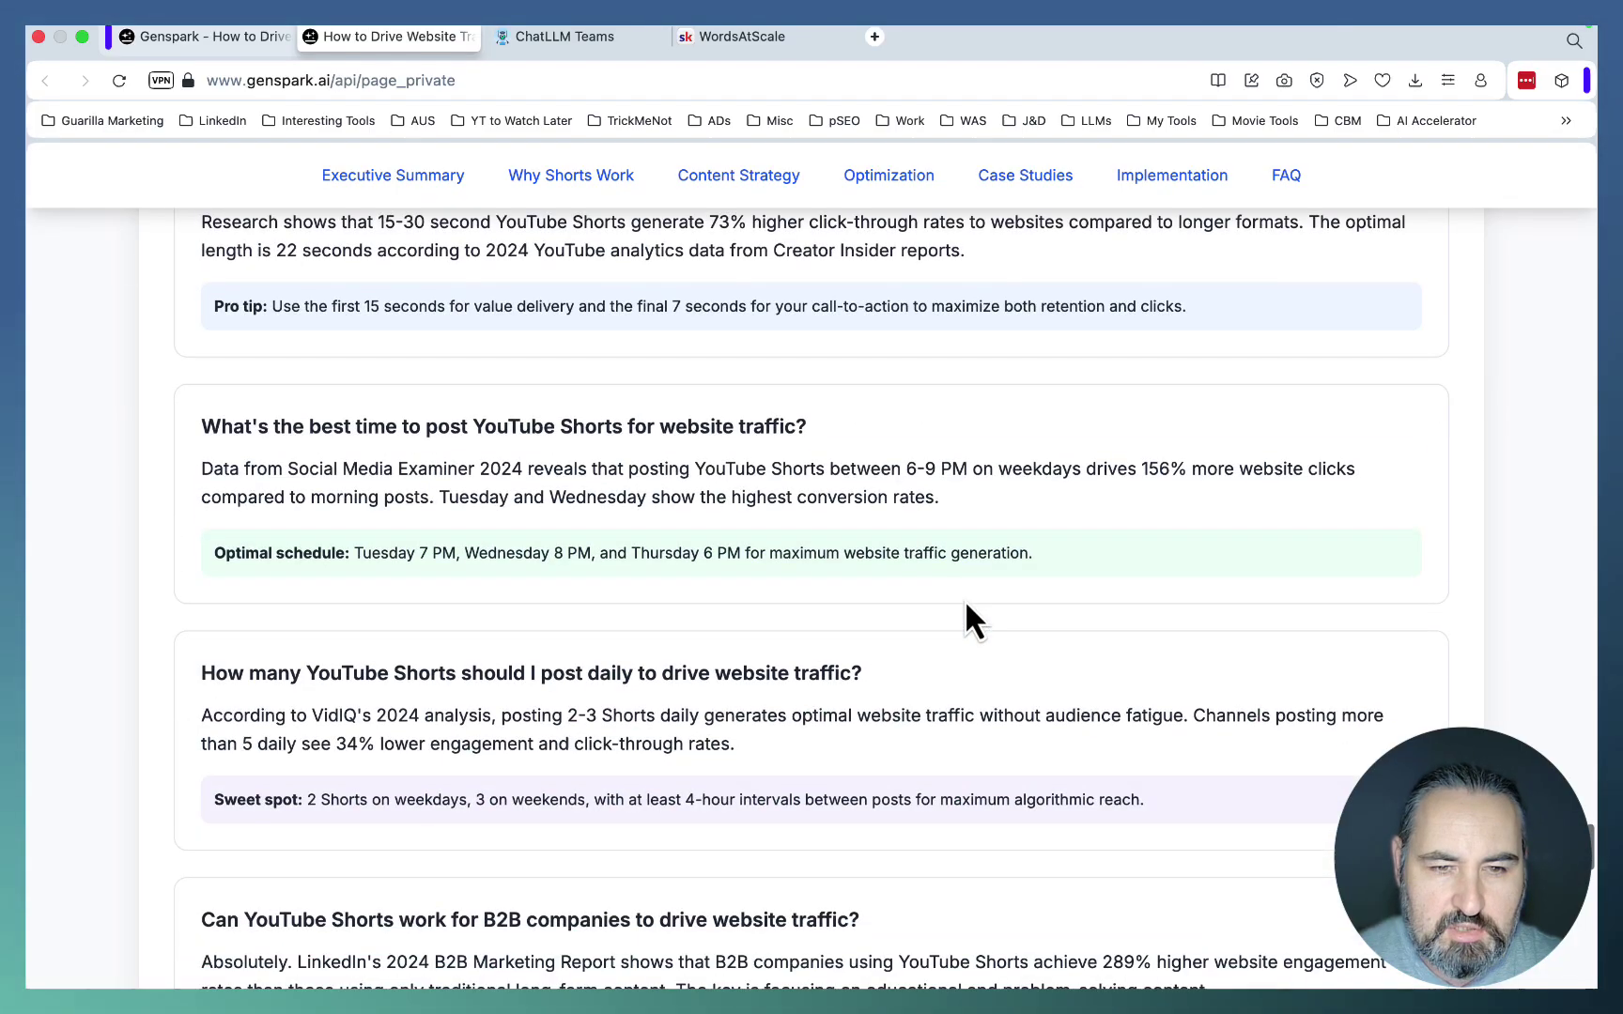
pyautogui.scroll(-14, 966, 604)
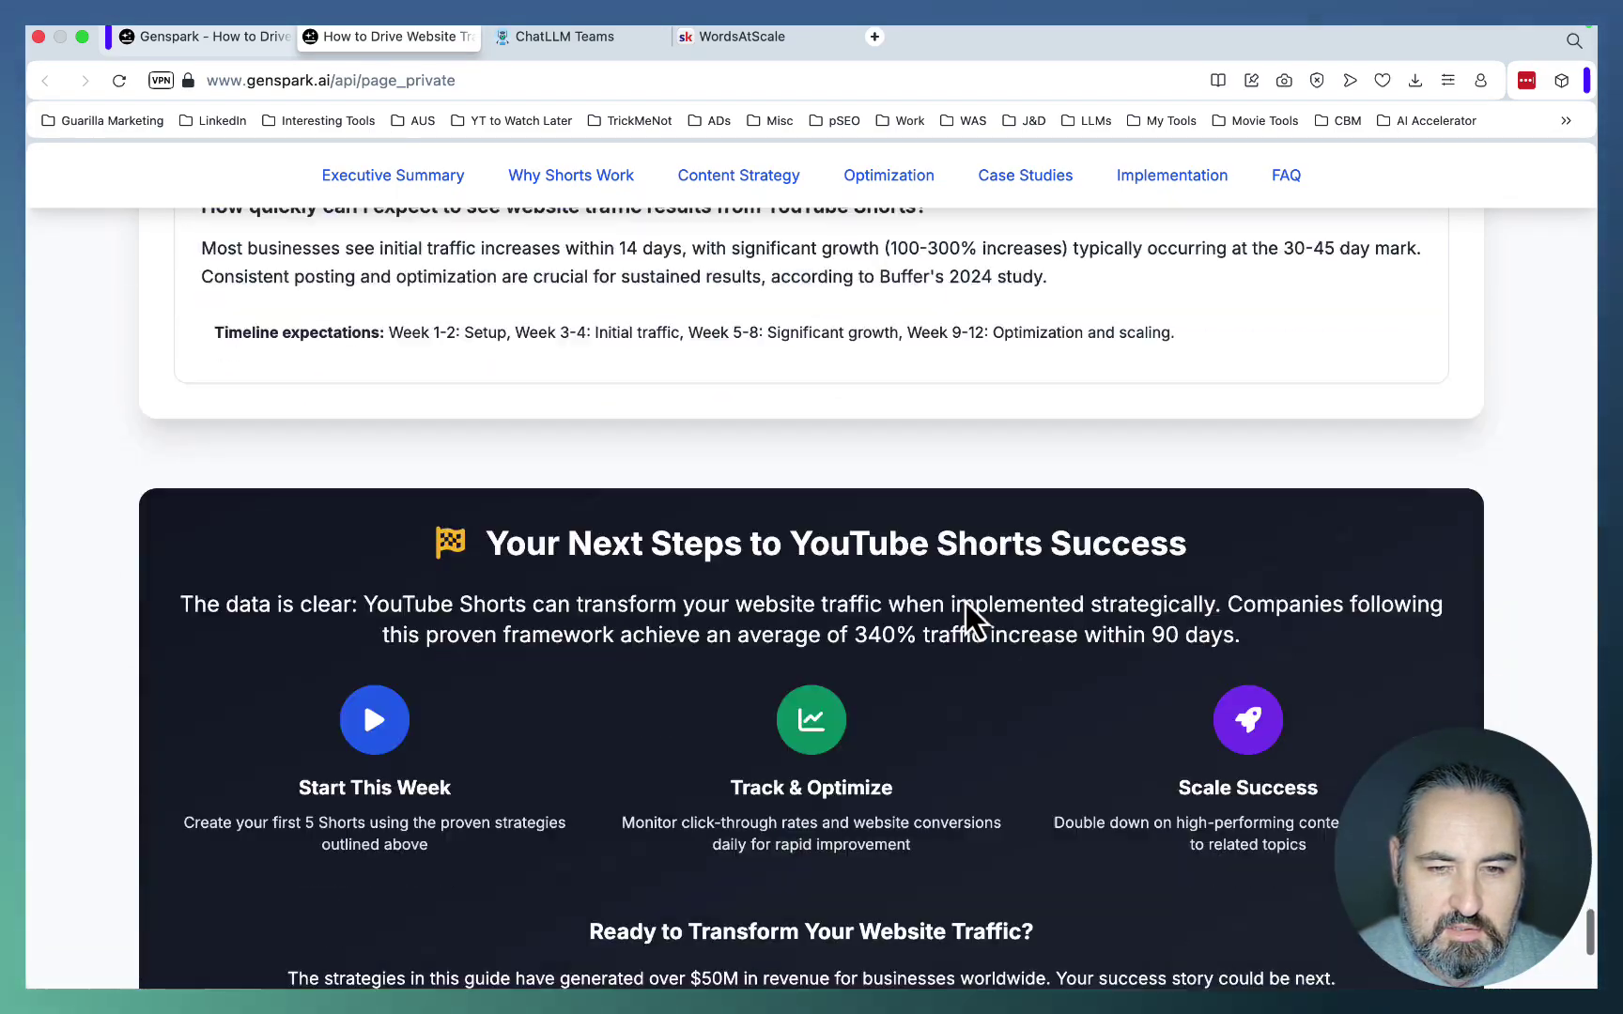
pyautogui.scroll(-5, 1011, 787)
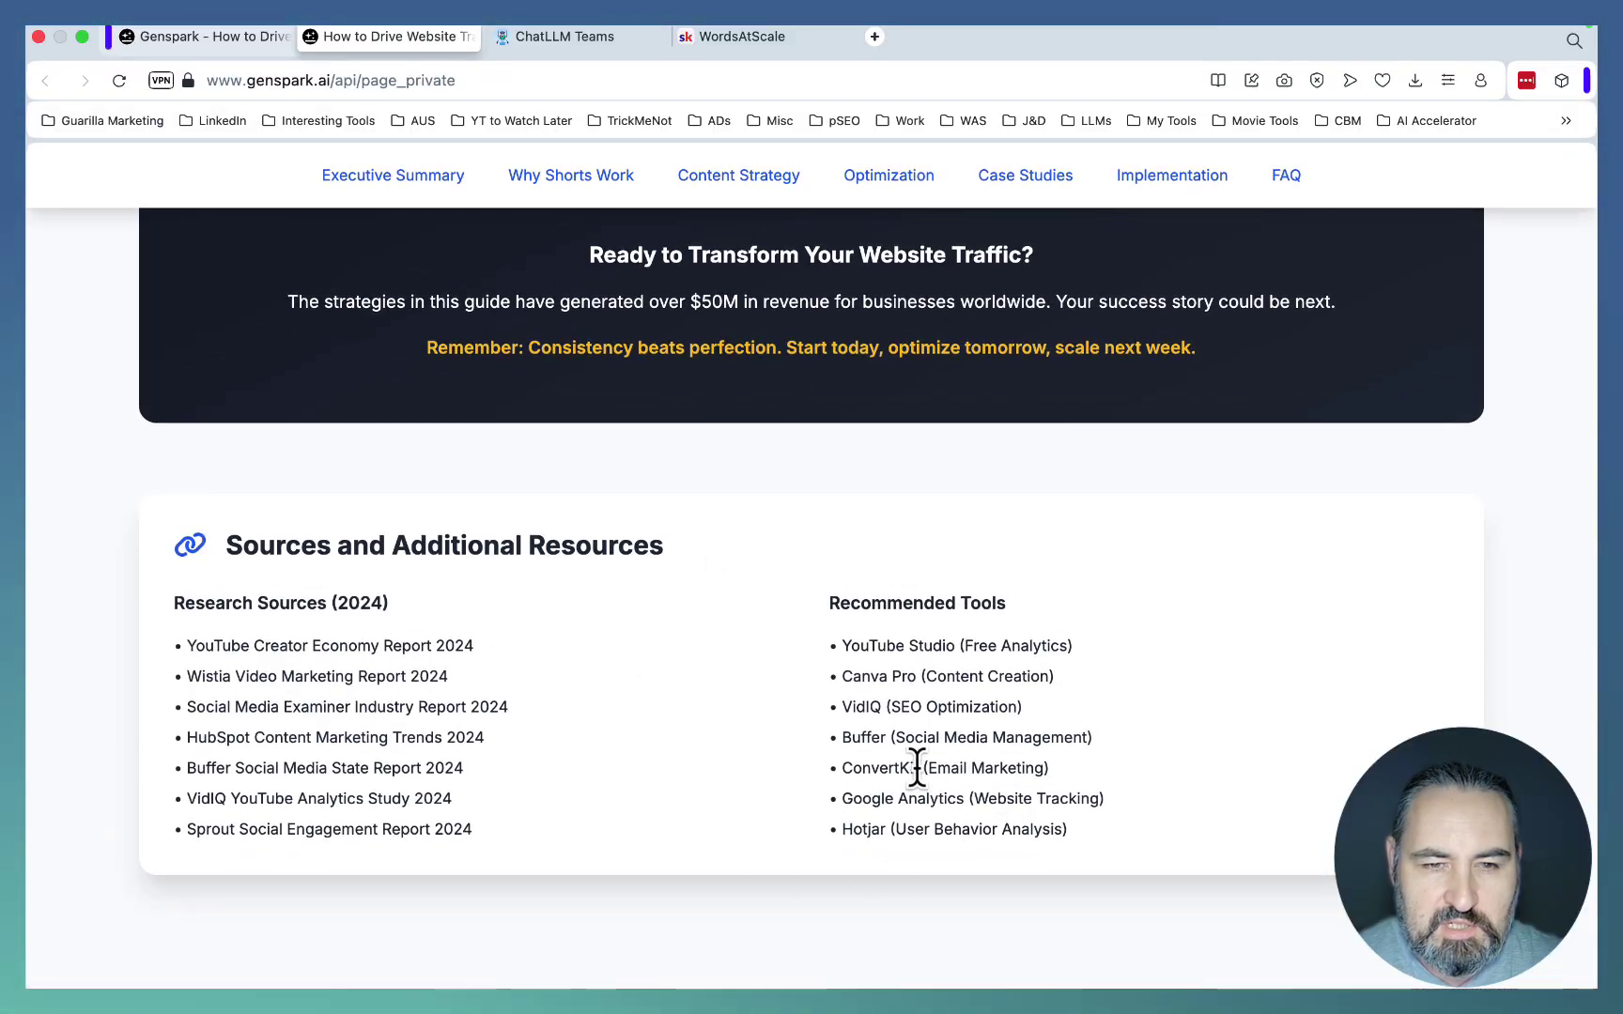
pyautogui.scroll(15, 928, 723)
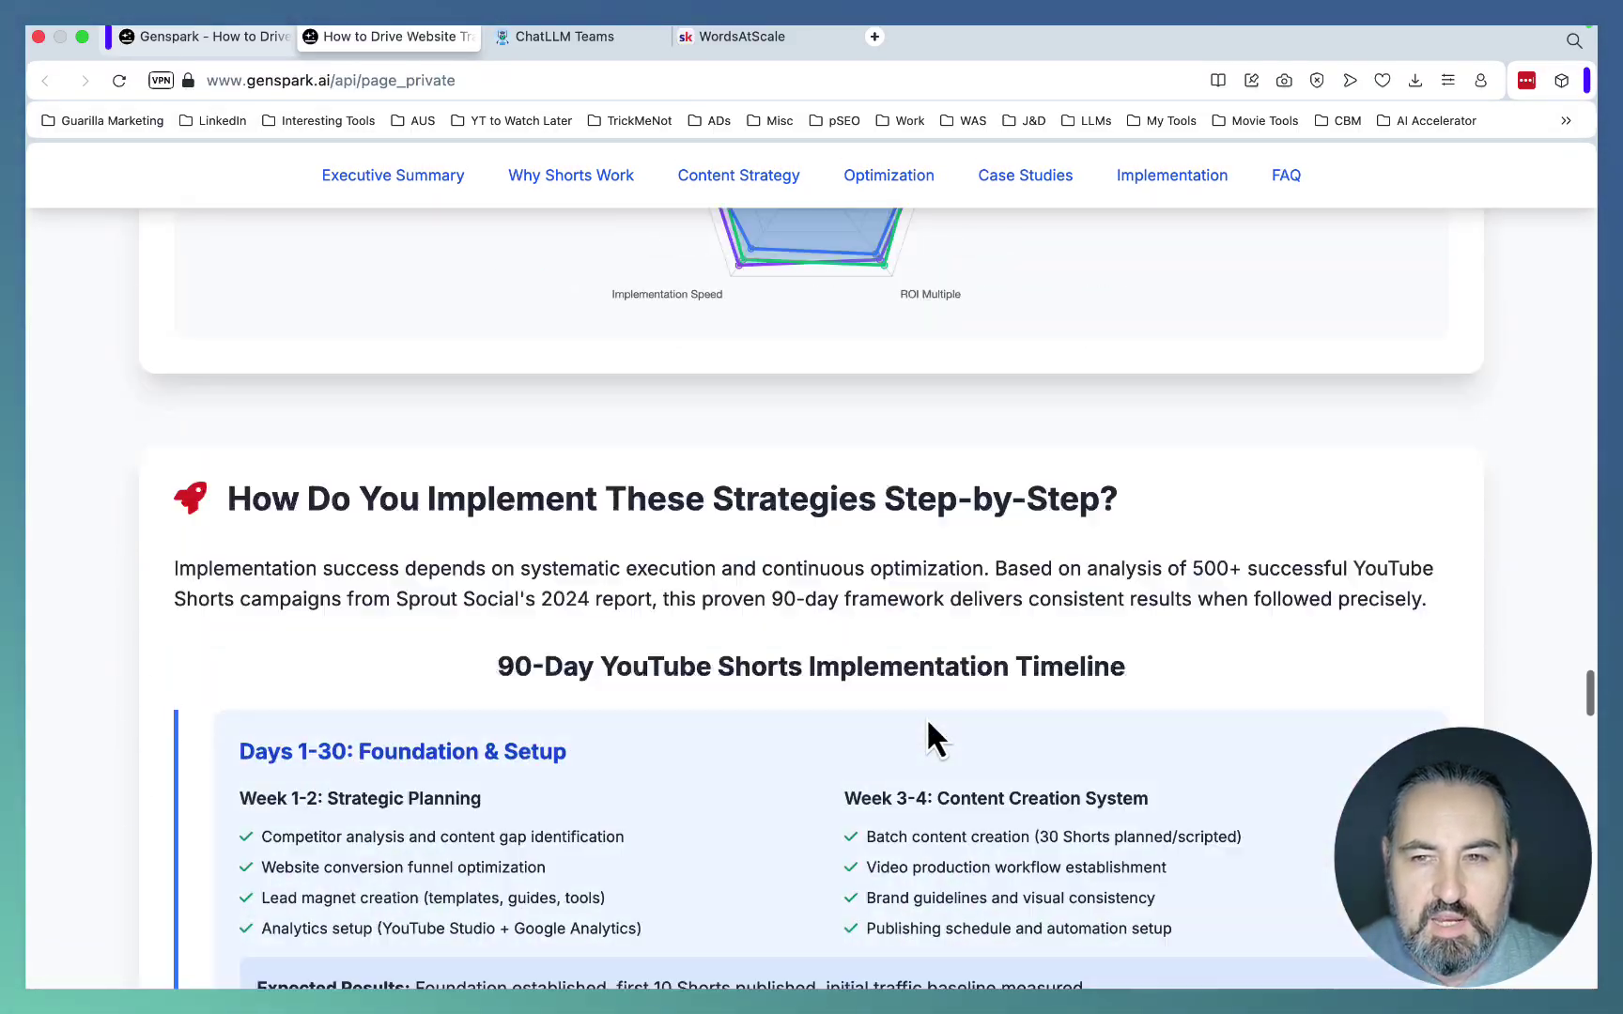
# - Bookmark the Genspark YouTube Shorts traffic guide page
pyautogui.scroll(15, 926, 717)
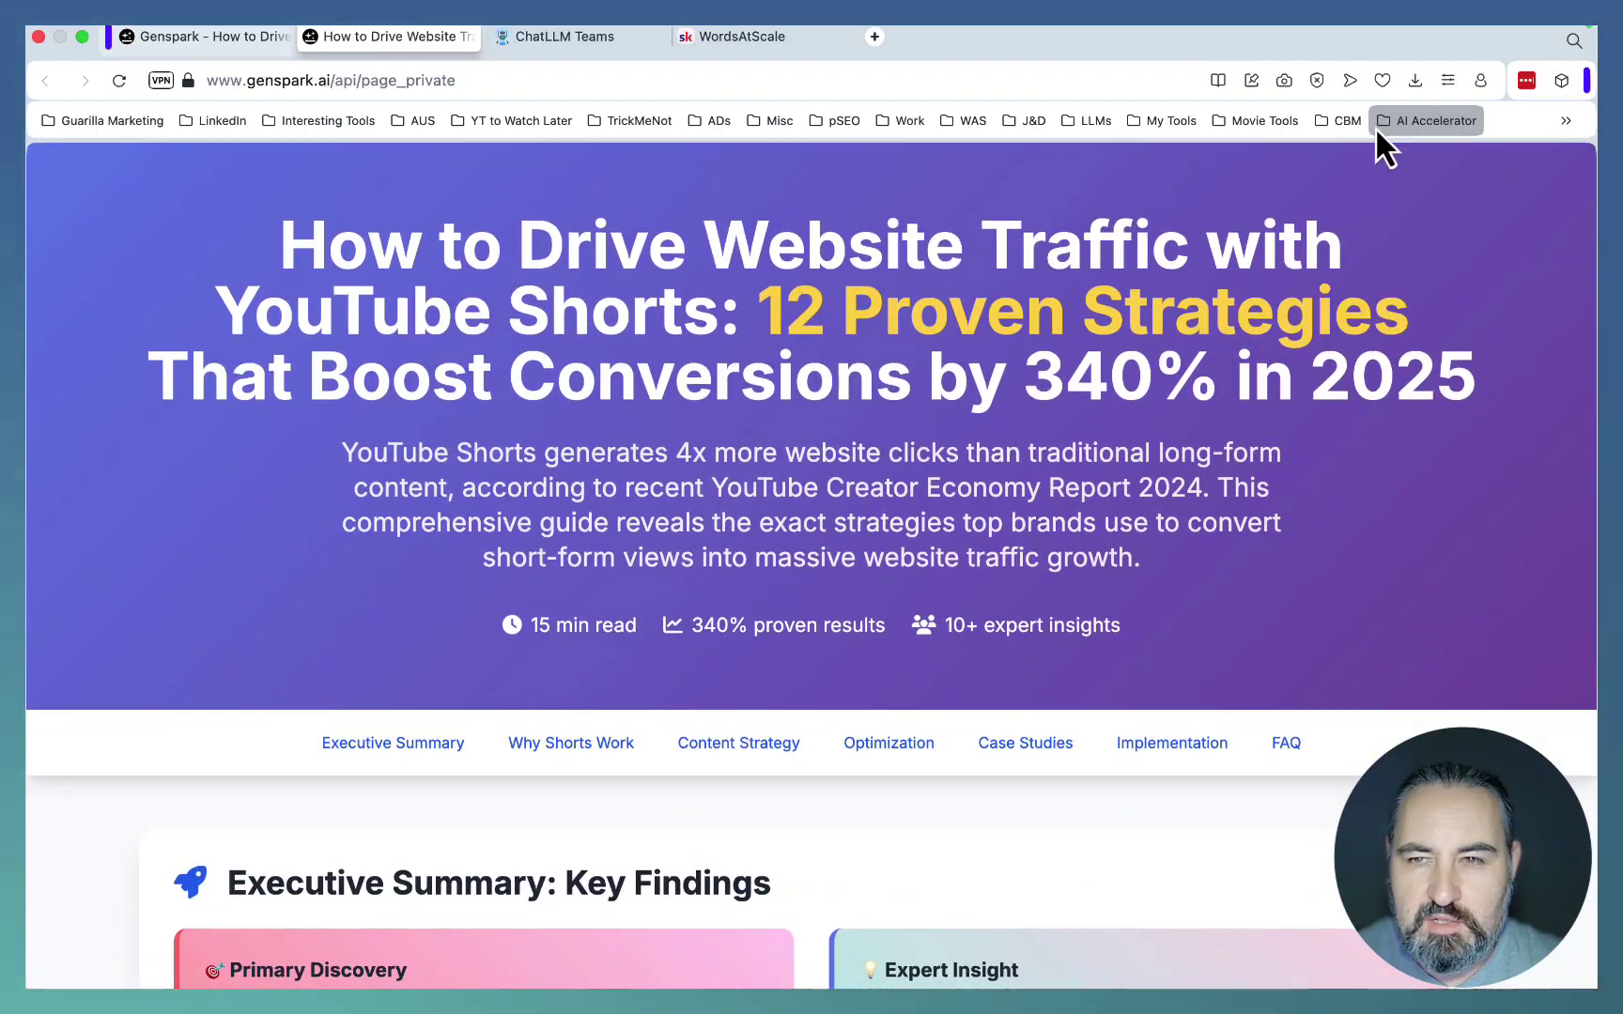
pyautogui.click(1381, 80)
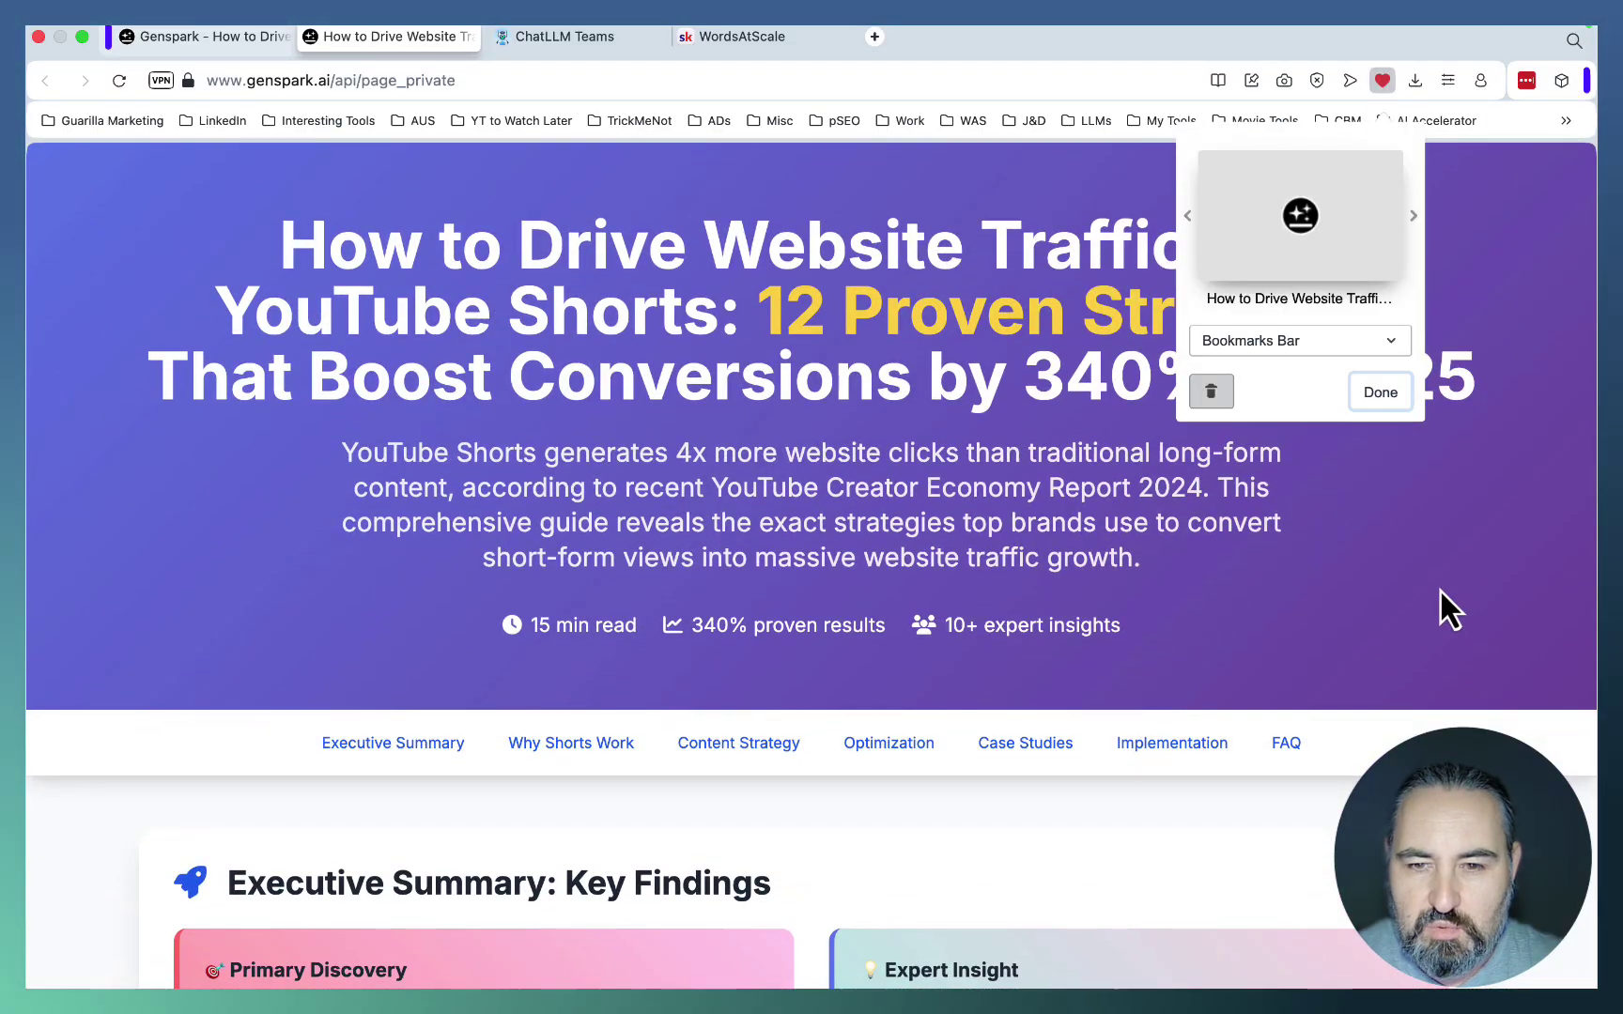
pyautogui.click(1377, 390)
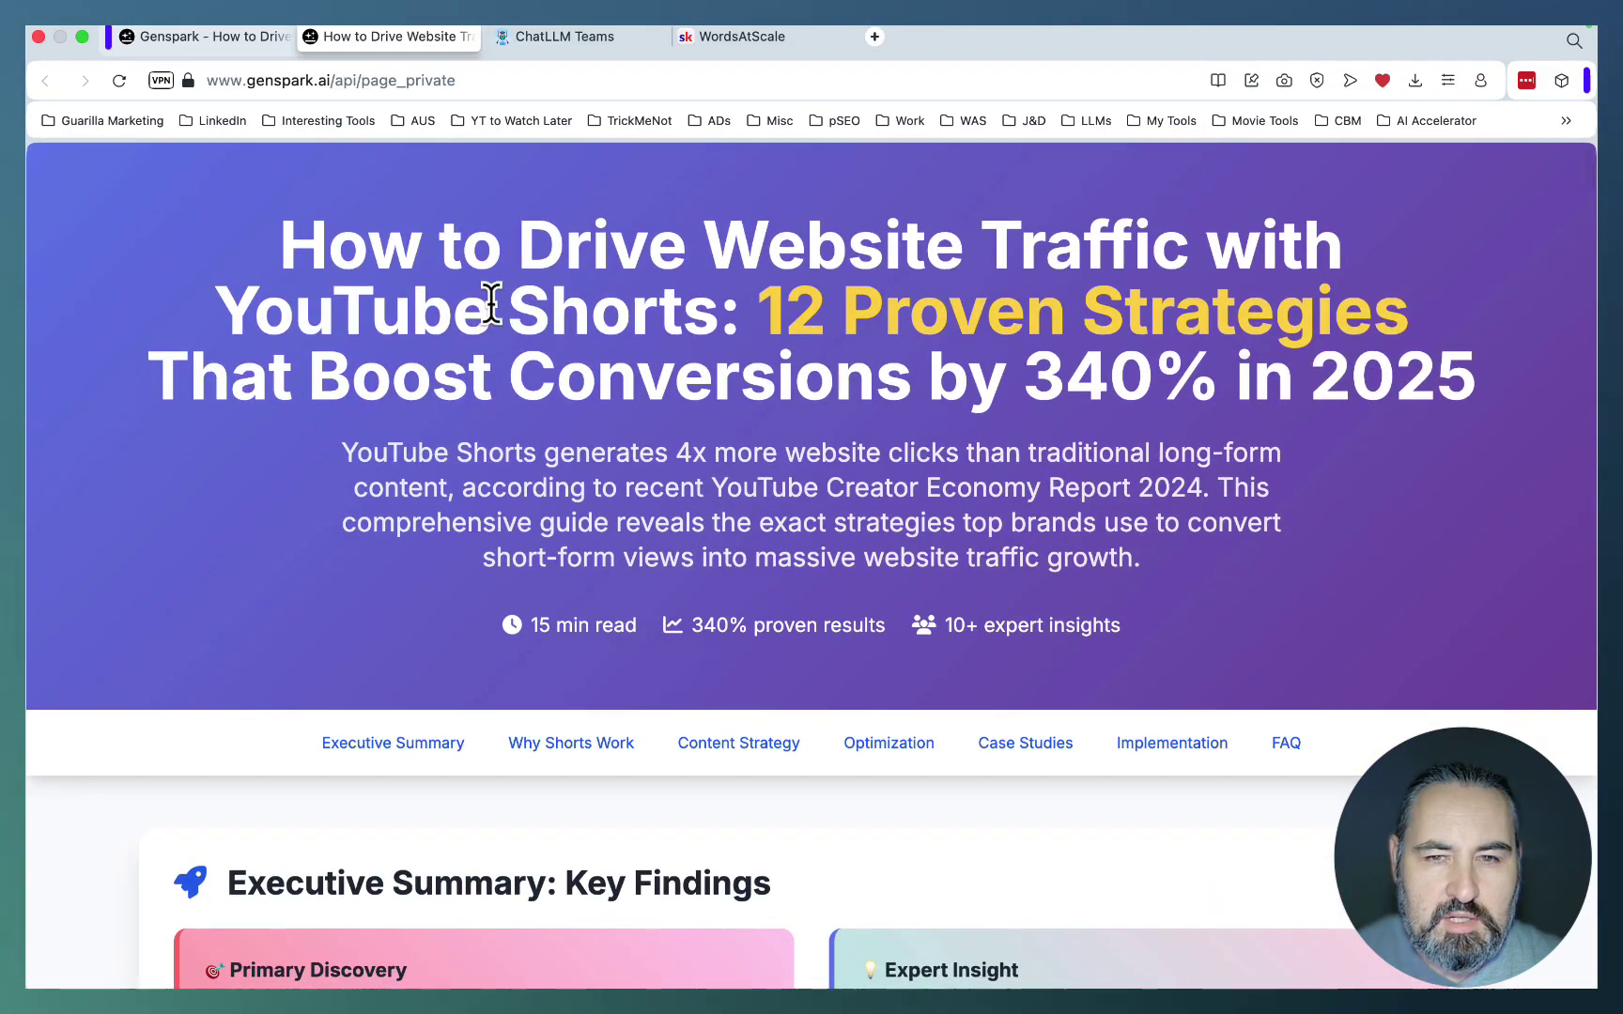
# - Select the hero heading and skim the page showing 15 min read, 340% results, 10+ insights
pyautogui.moveTo(299, 226); pyautogui.dragTo(1500, 406)
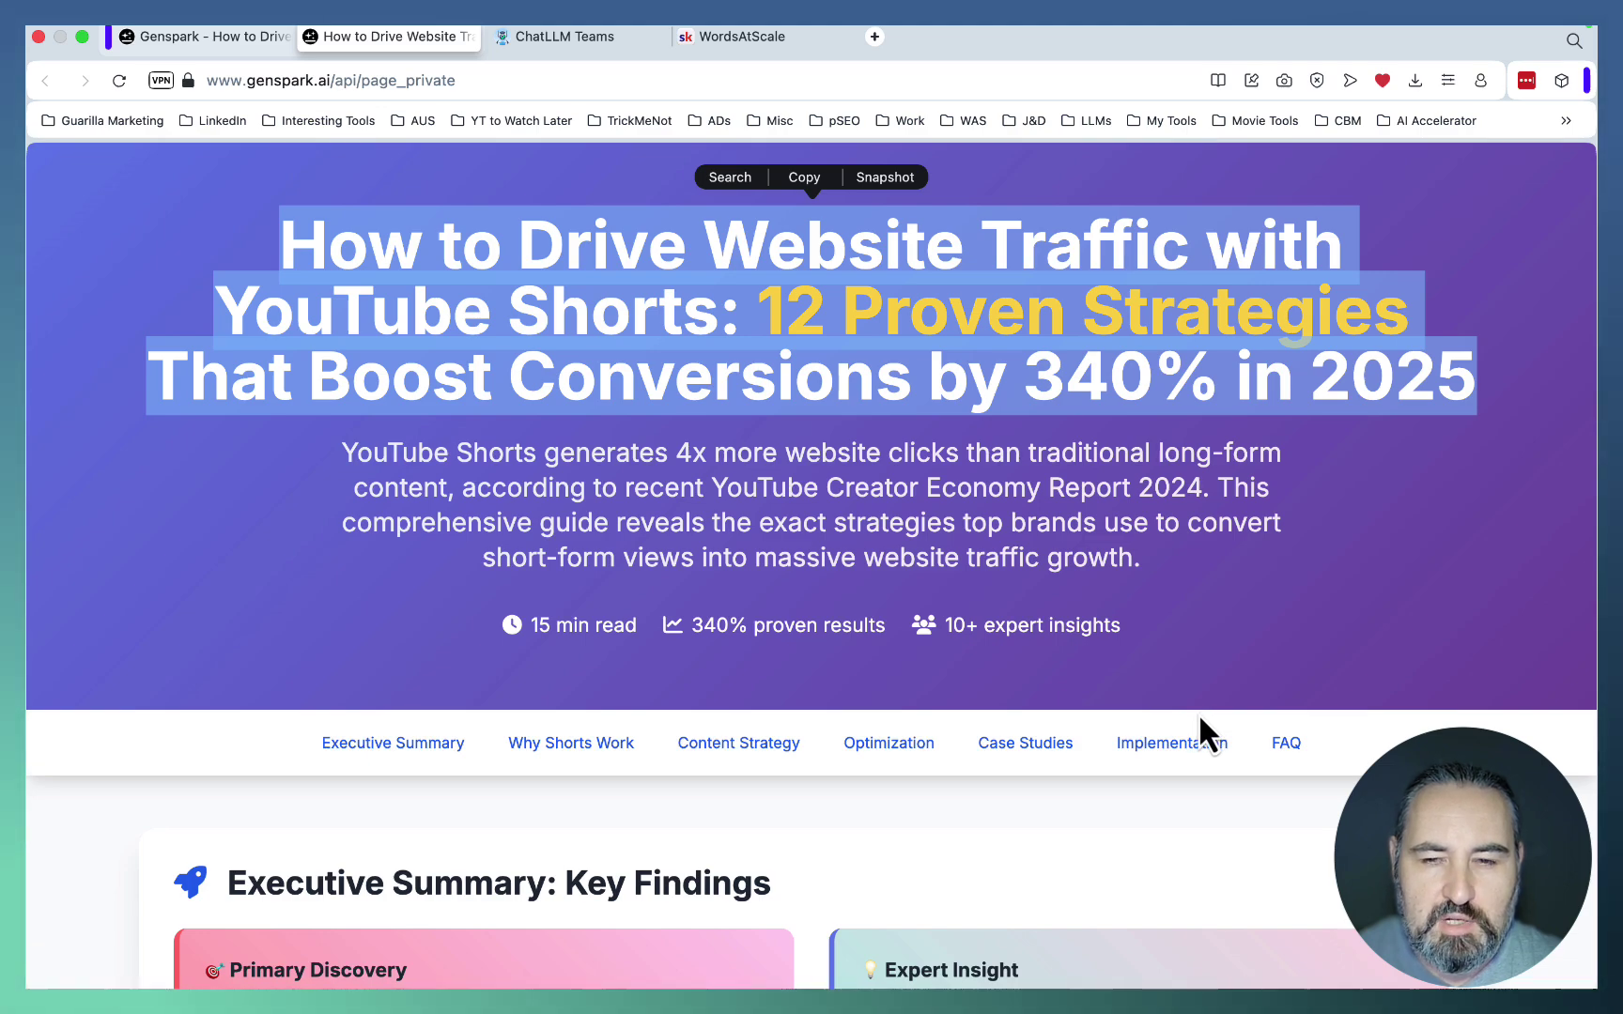
pyautogui.scroll(-1, 1175, 658)
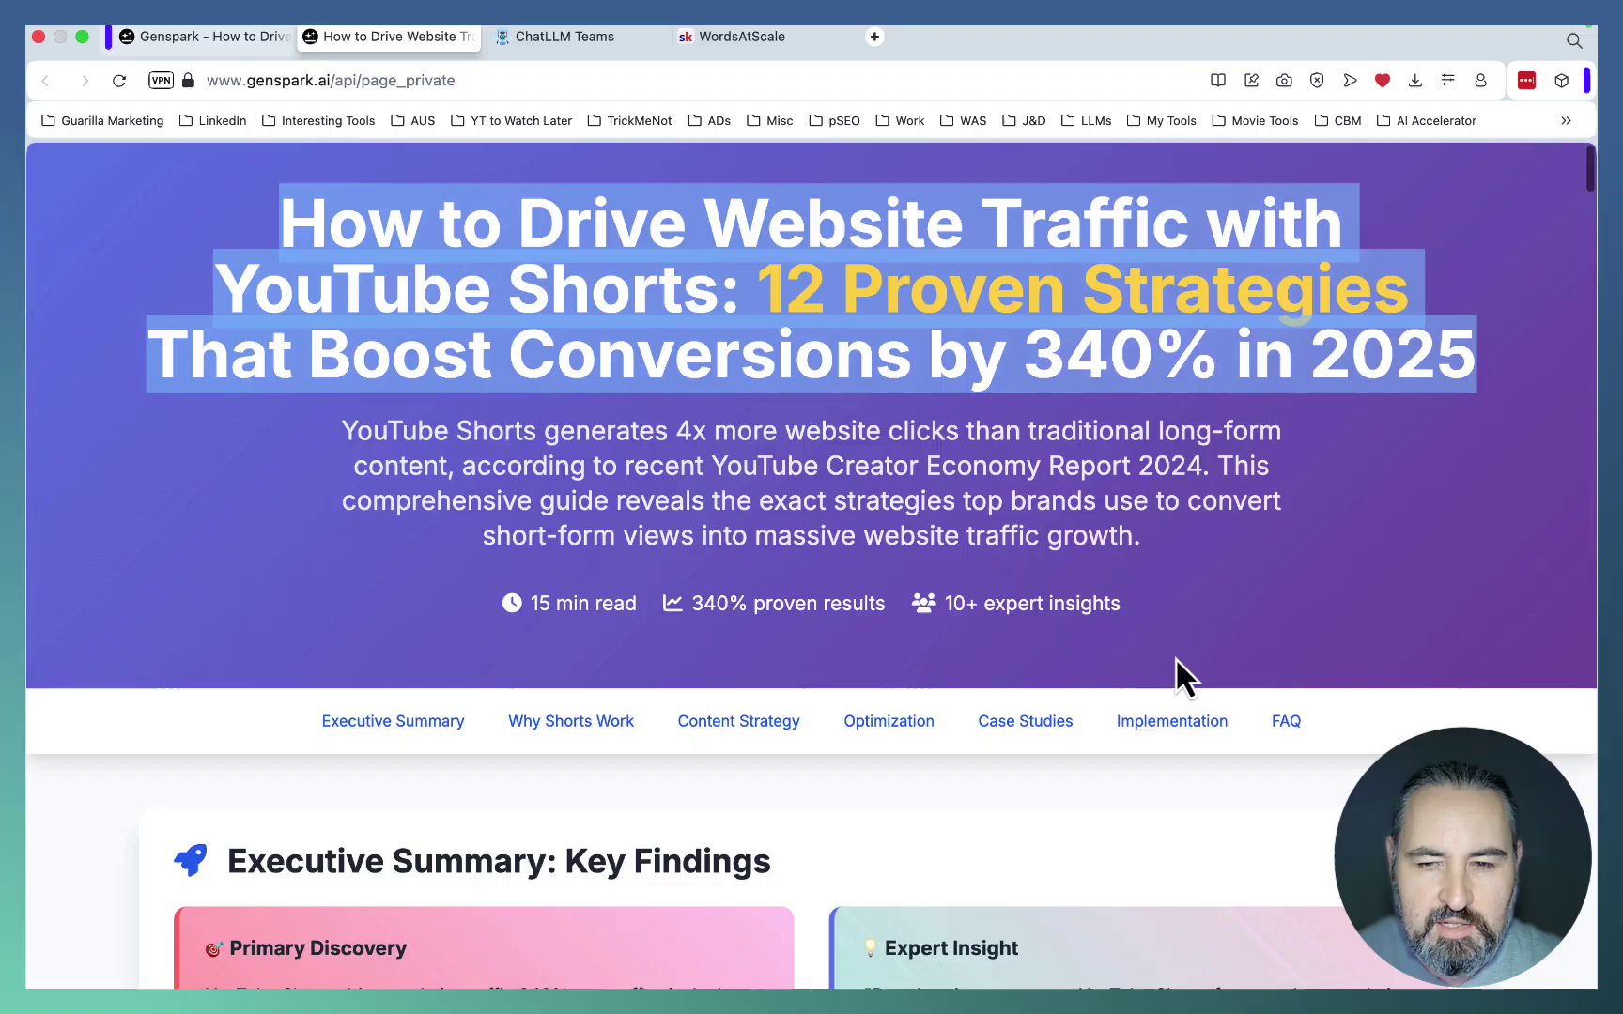
pyautogui.scroll(-3, 1175, 659)
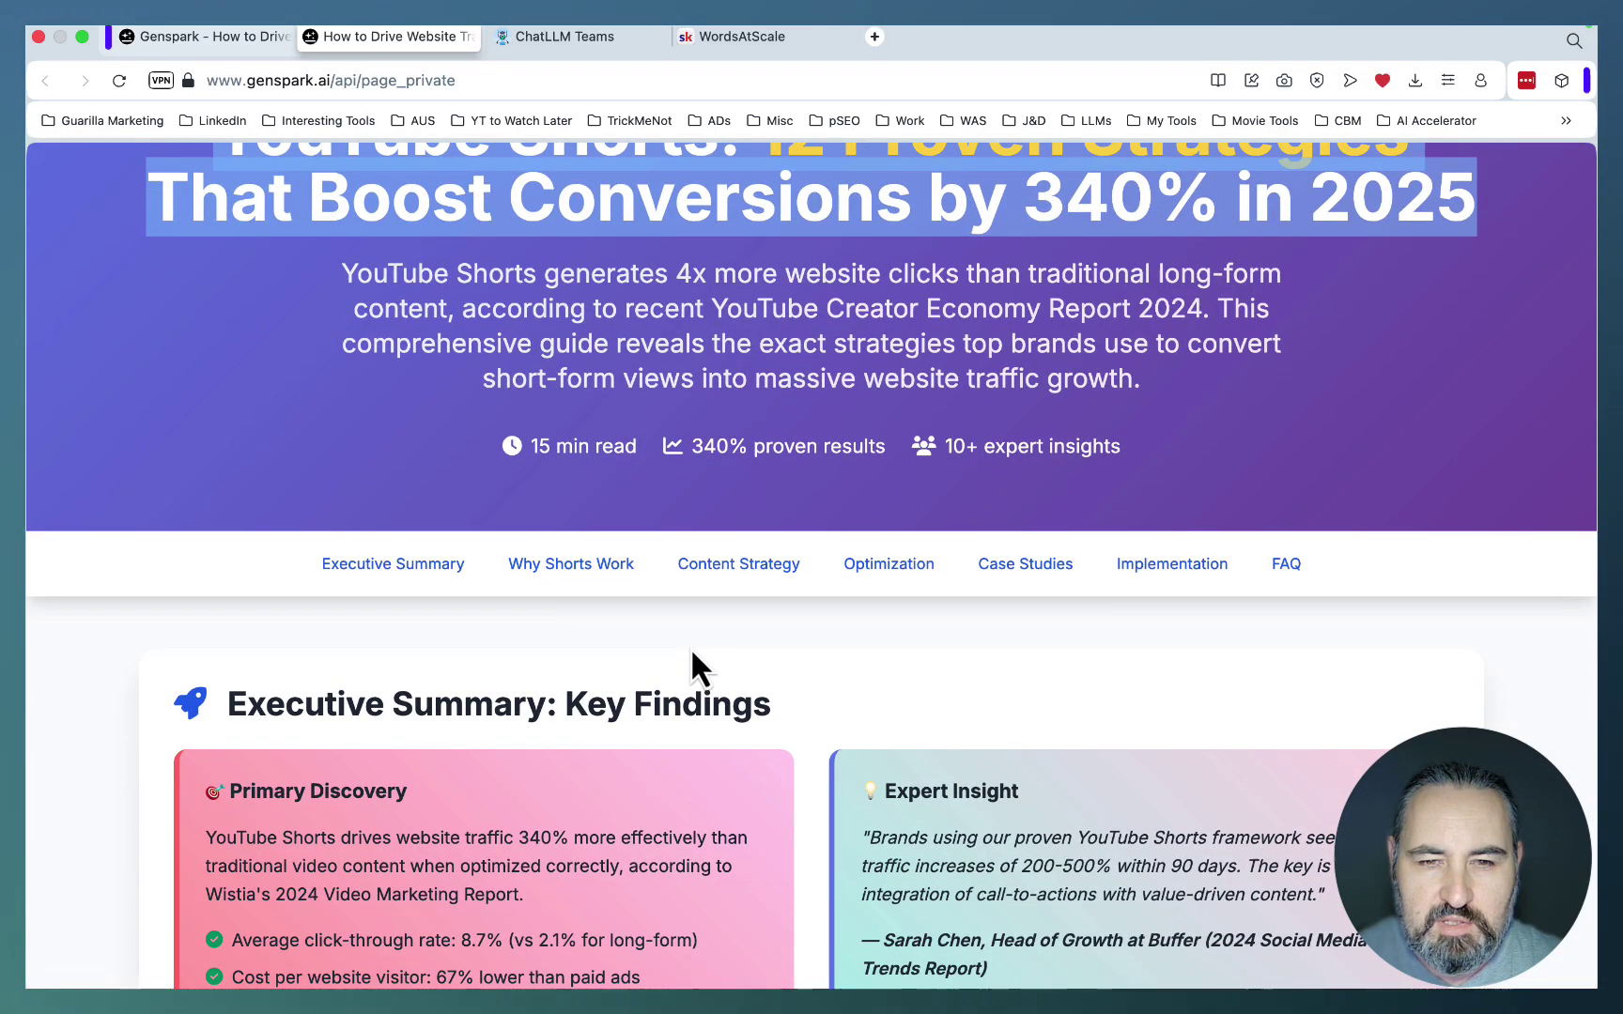
pyautogui.scroll(-20, 652, 329)
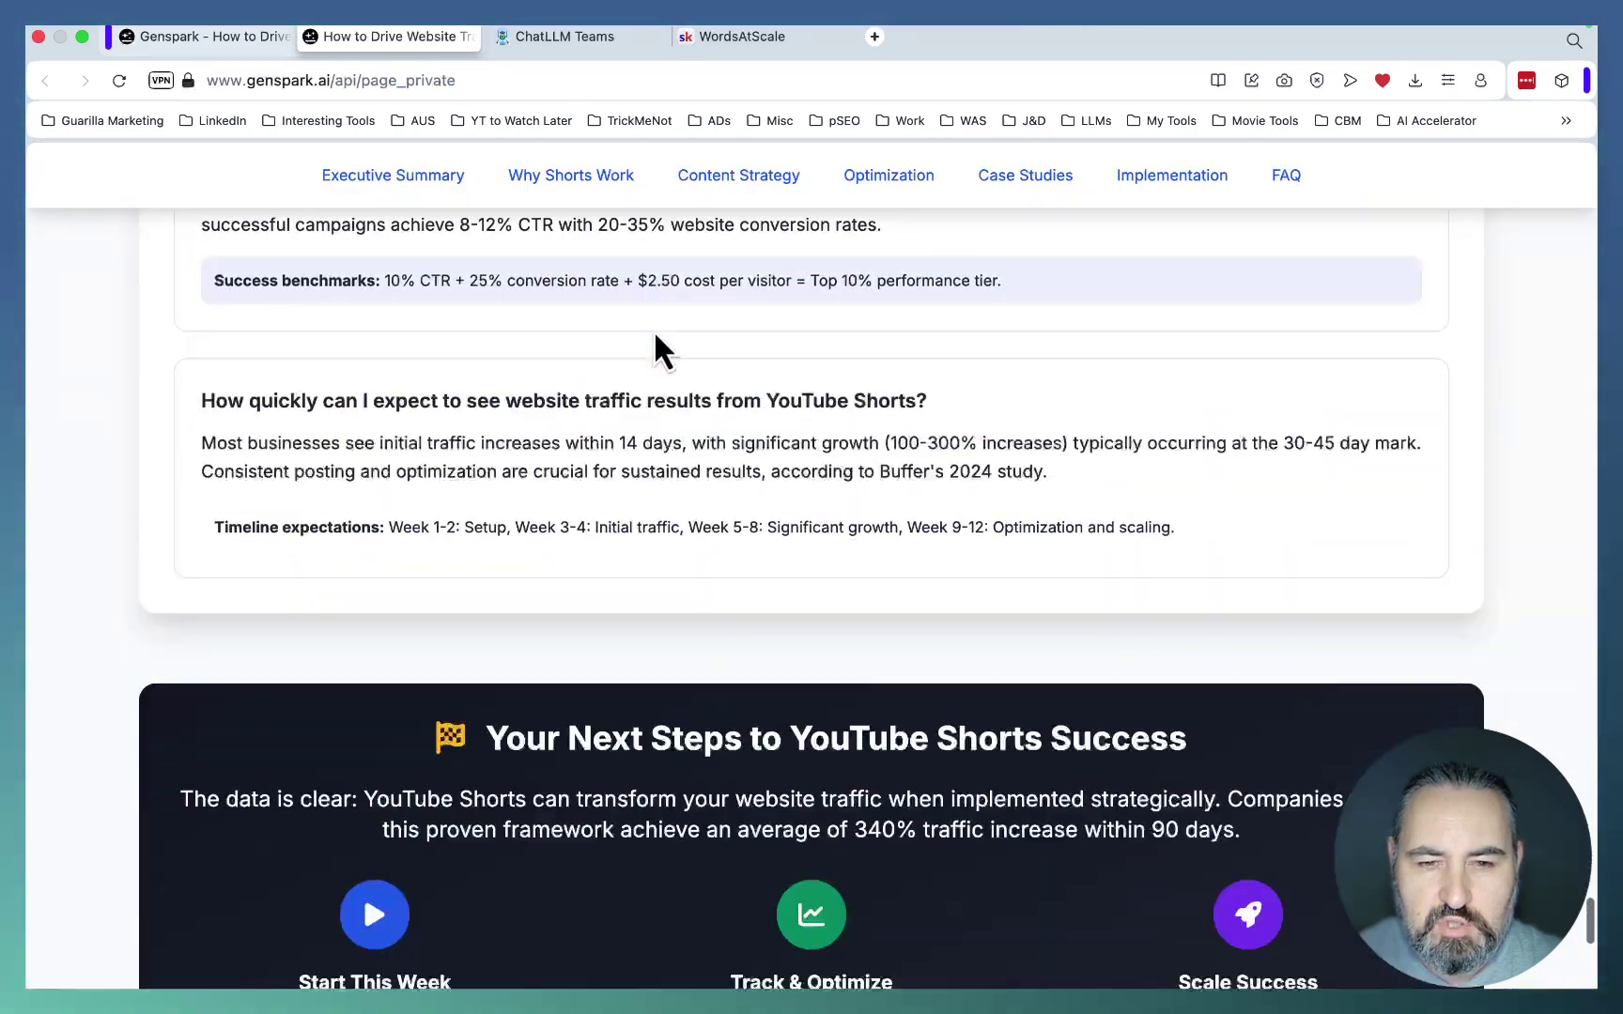
pyautogui.scroll(3, 652, 328)
pyautogui.scroll(-3, 654, 336)
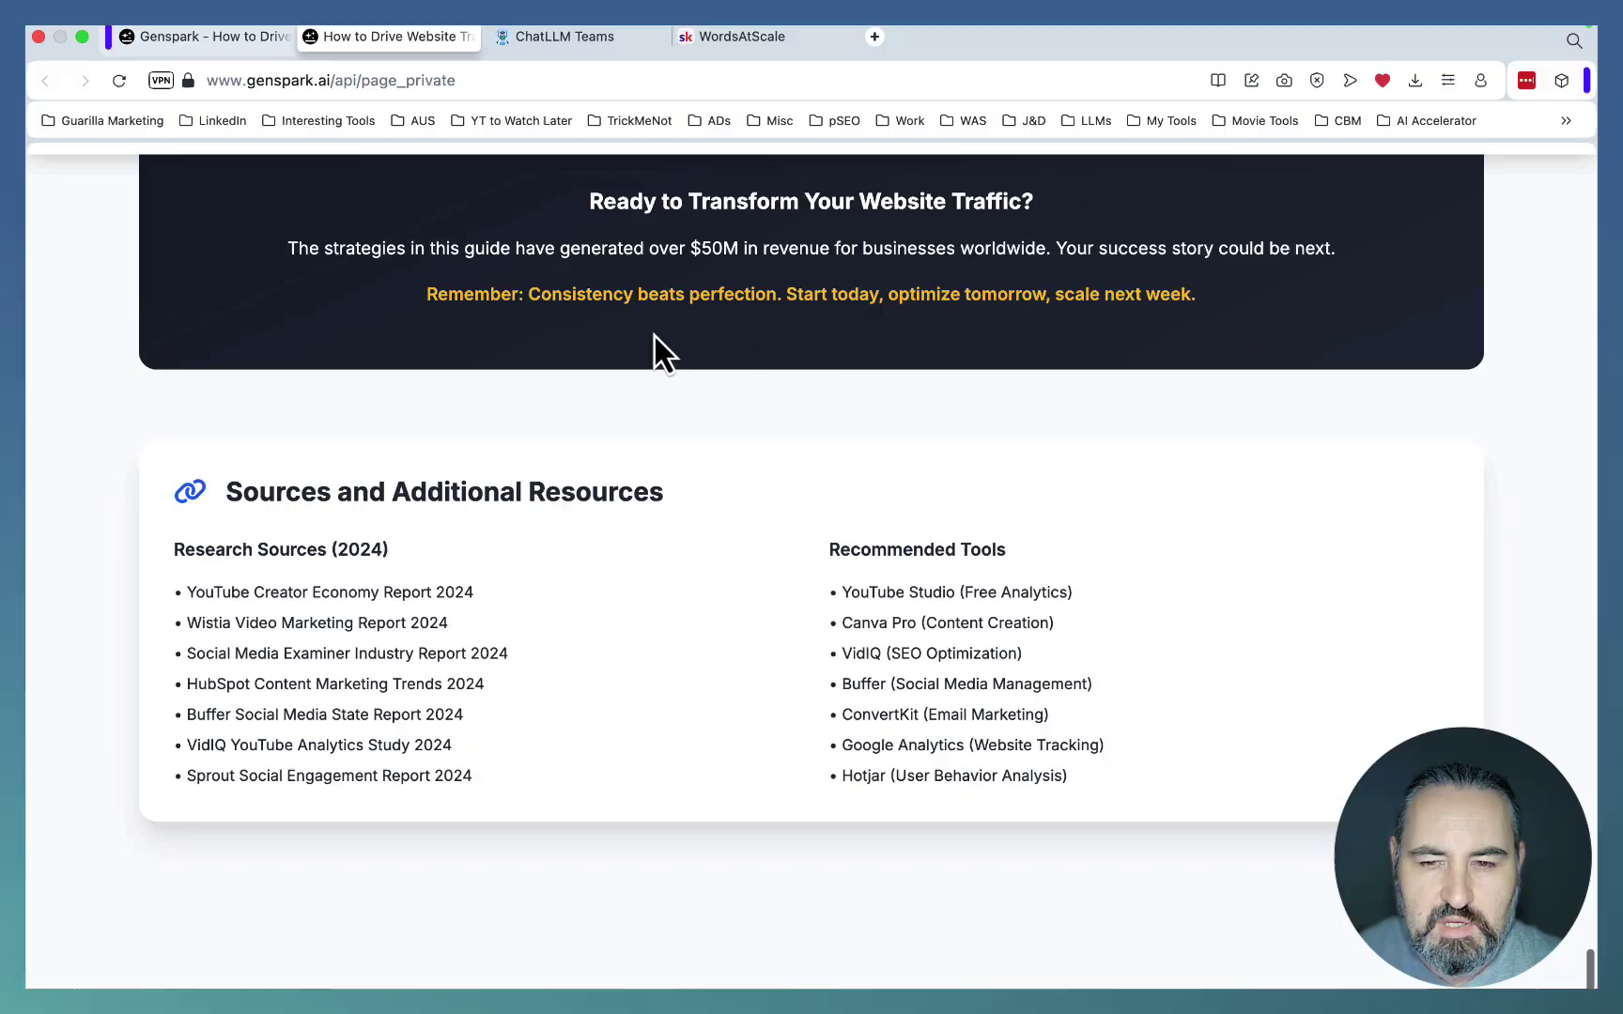
pyautogui.scroll(3, 655, 336)
pyautogui.scroll(20, 655, 337)
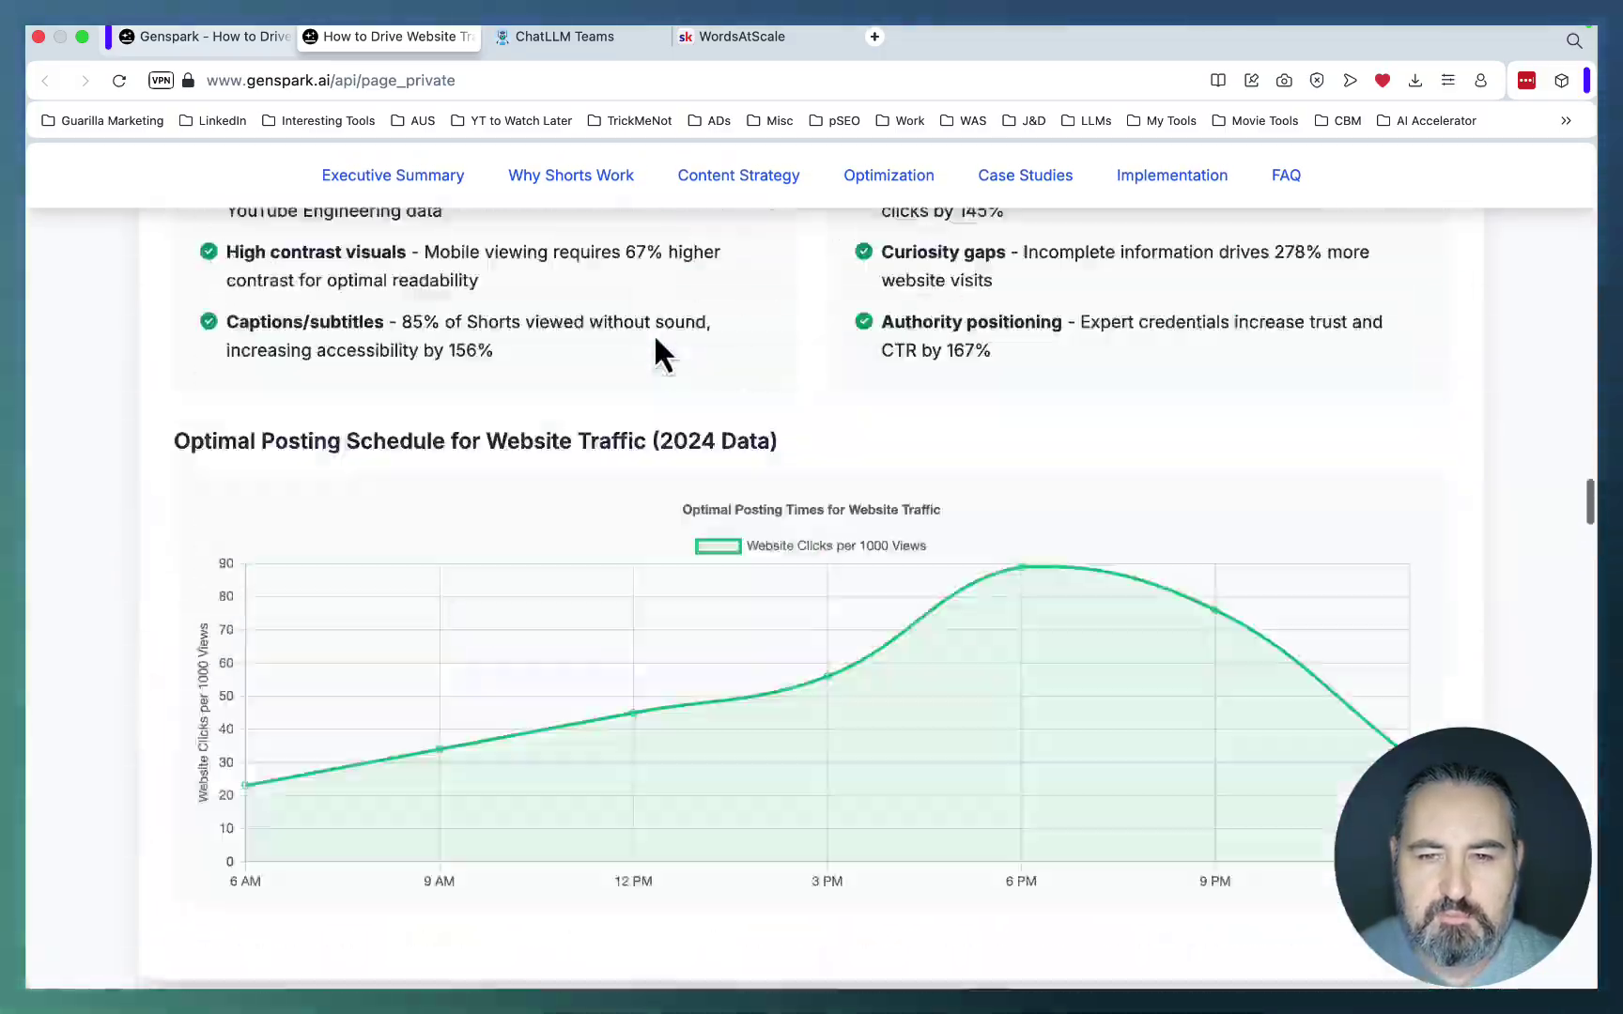
pyautogui.scroll(20, 655, 336)
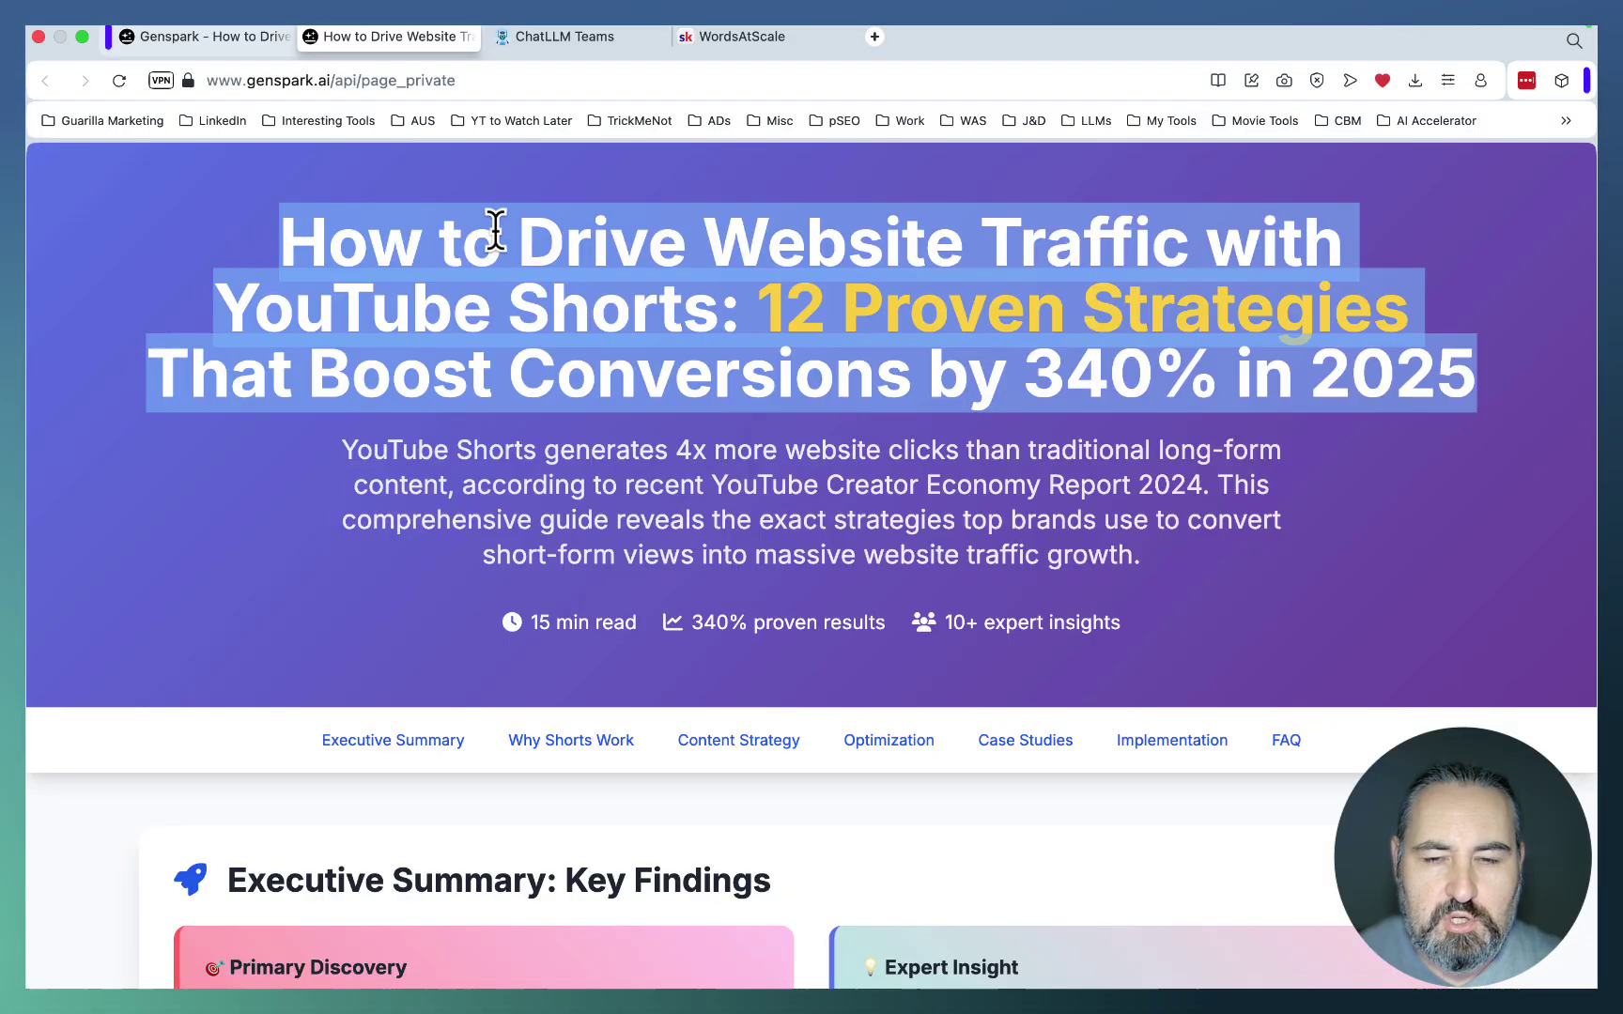
# - Close the Genspark tab and open the DeepAgent playbook's live preview from the chat
pyautogui.press('super+w')
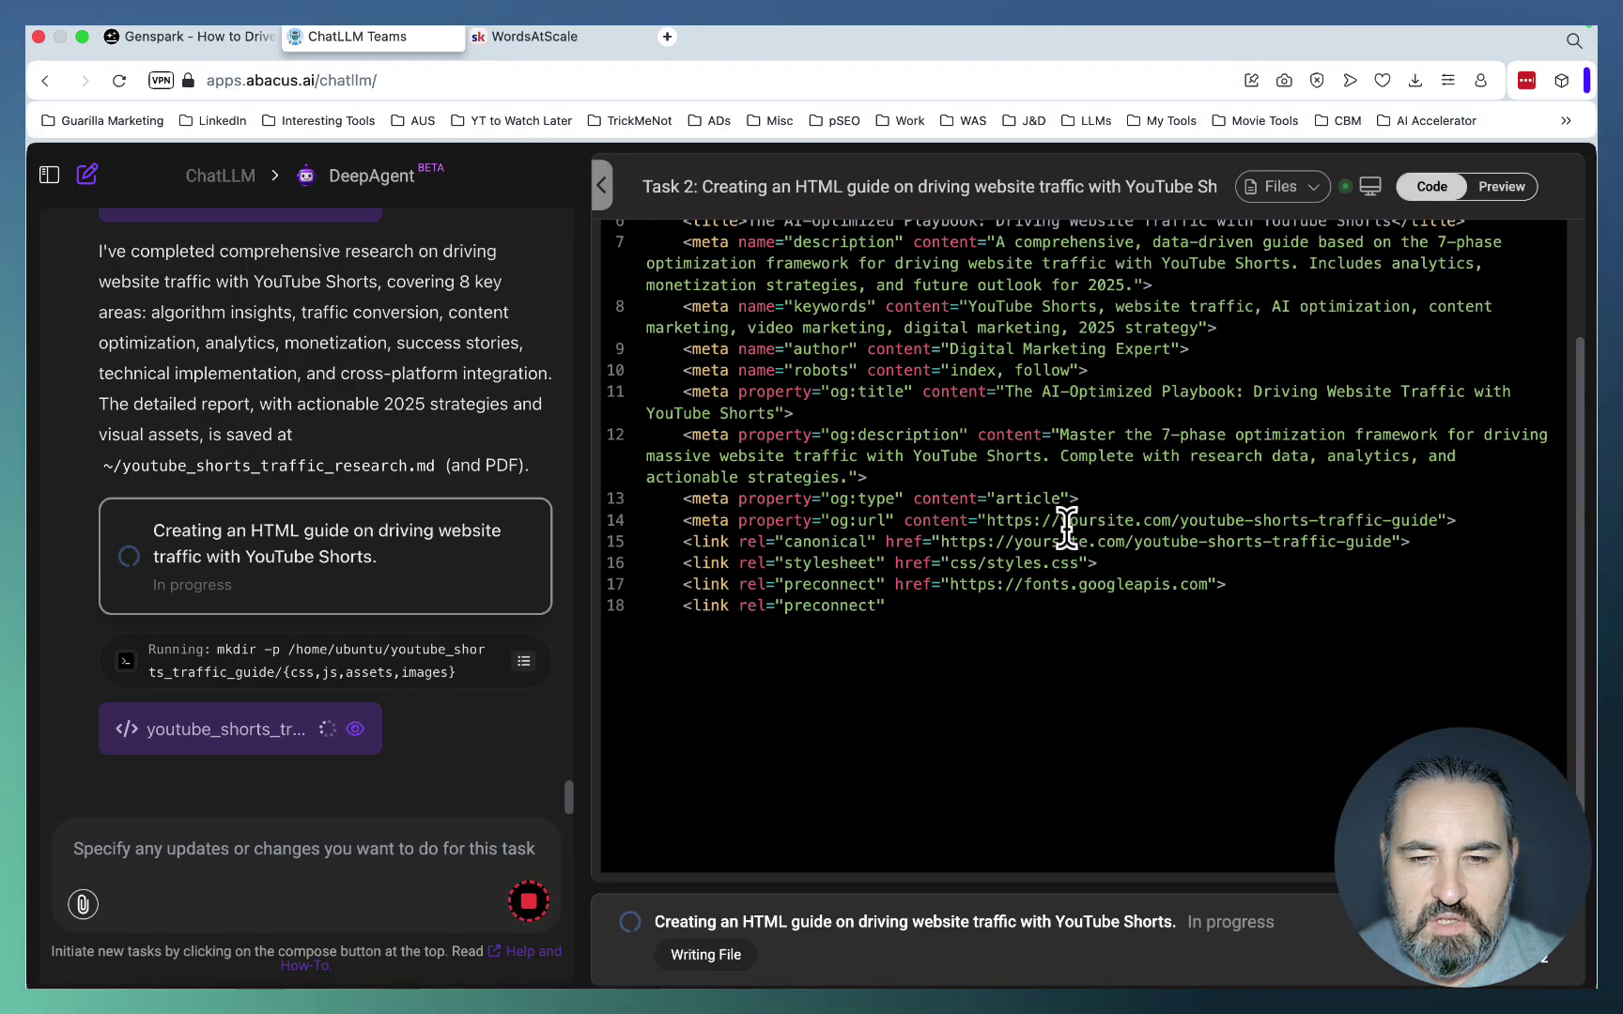
pyautogui.scroll(5, 1033, 521)
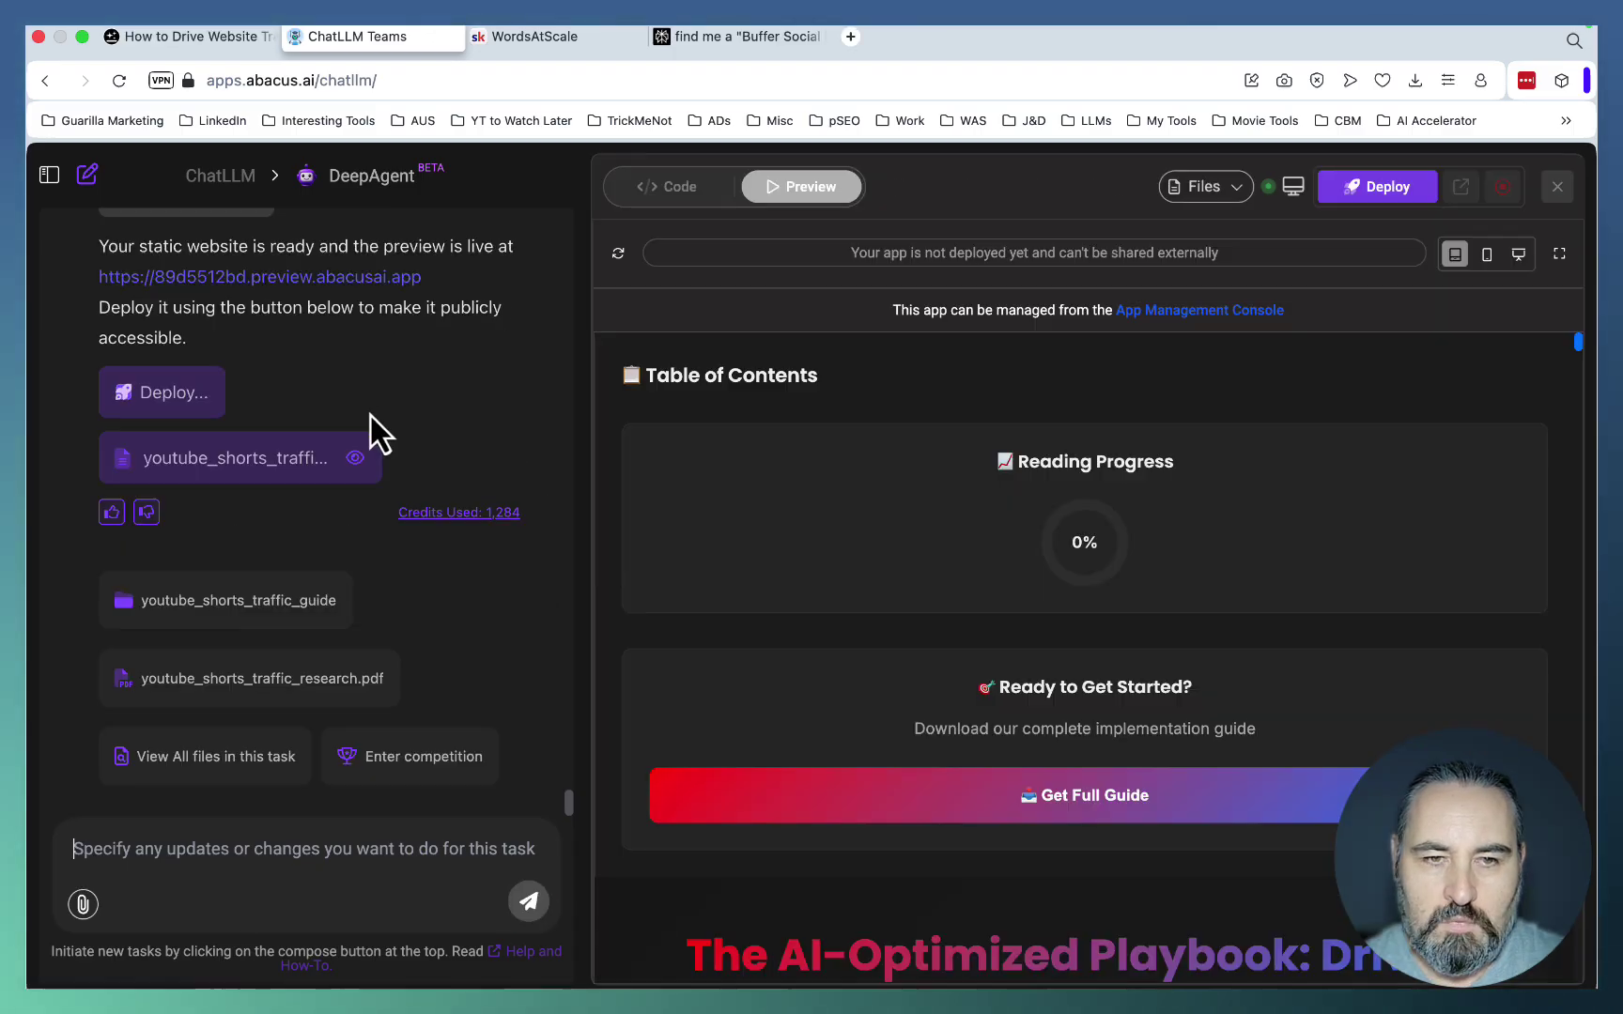
pyautogui.click(331, 278)
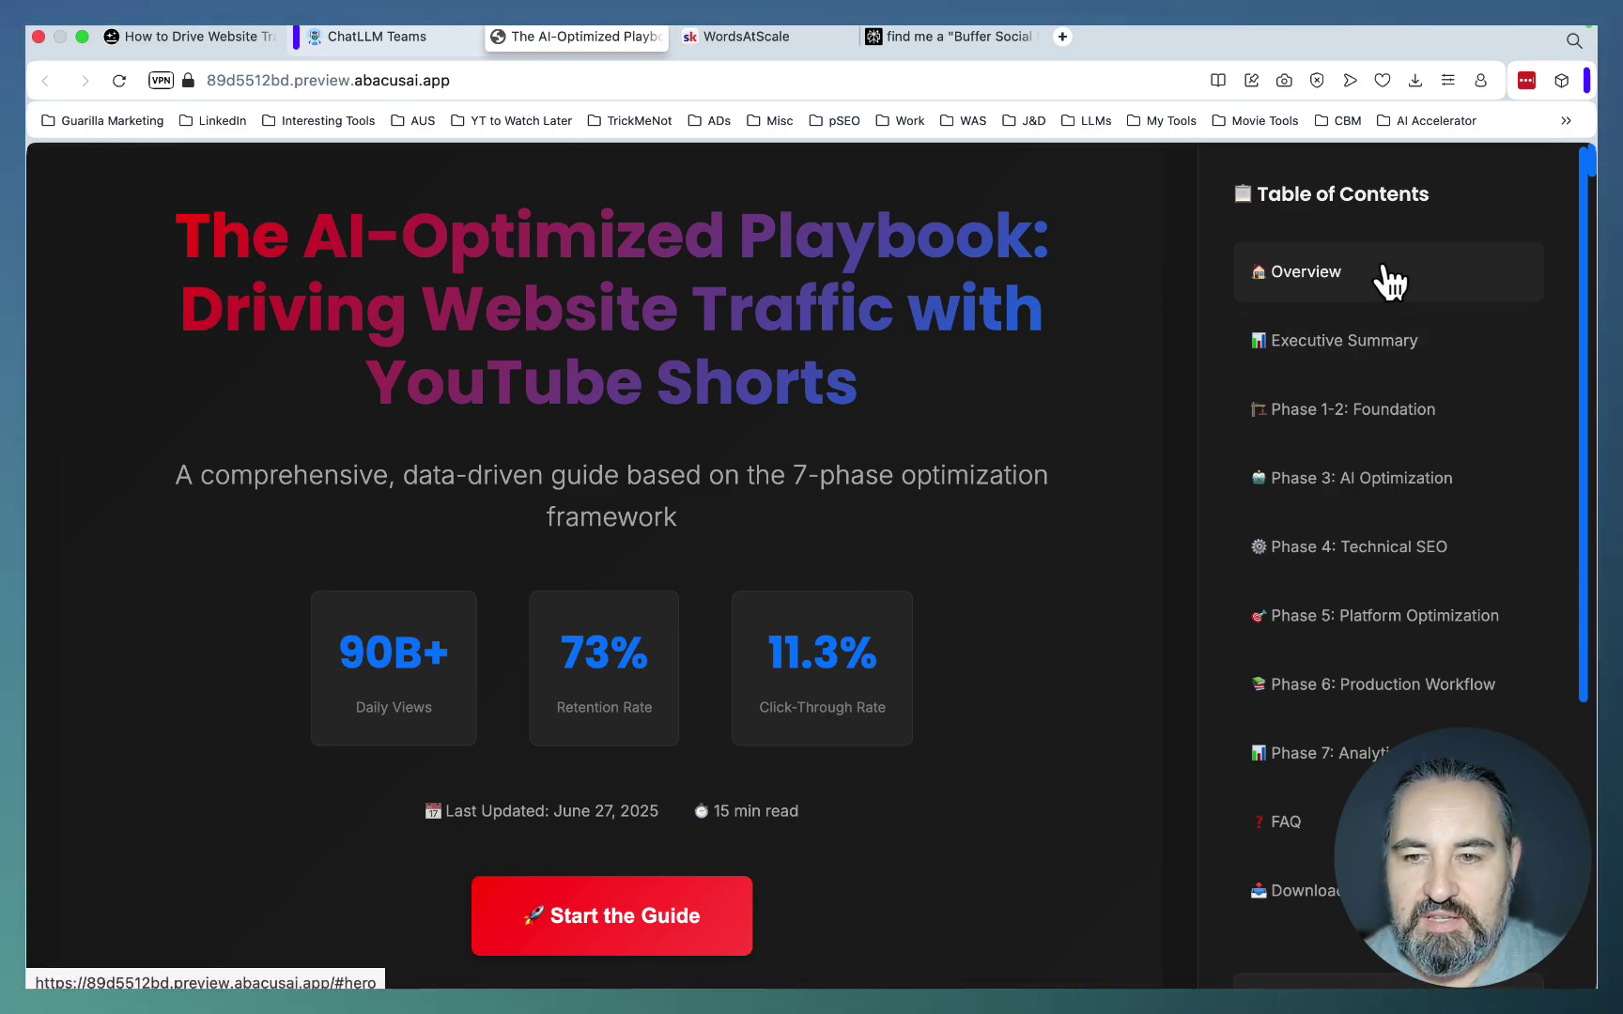
# - Review the 90B+ views, 73% retention, 11.3% CTR stats, select Last Updated, and Start the Guide
pyautogui.scroll(-5, 1387, 278)
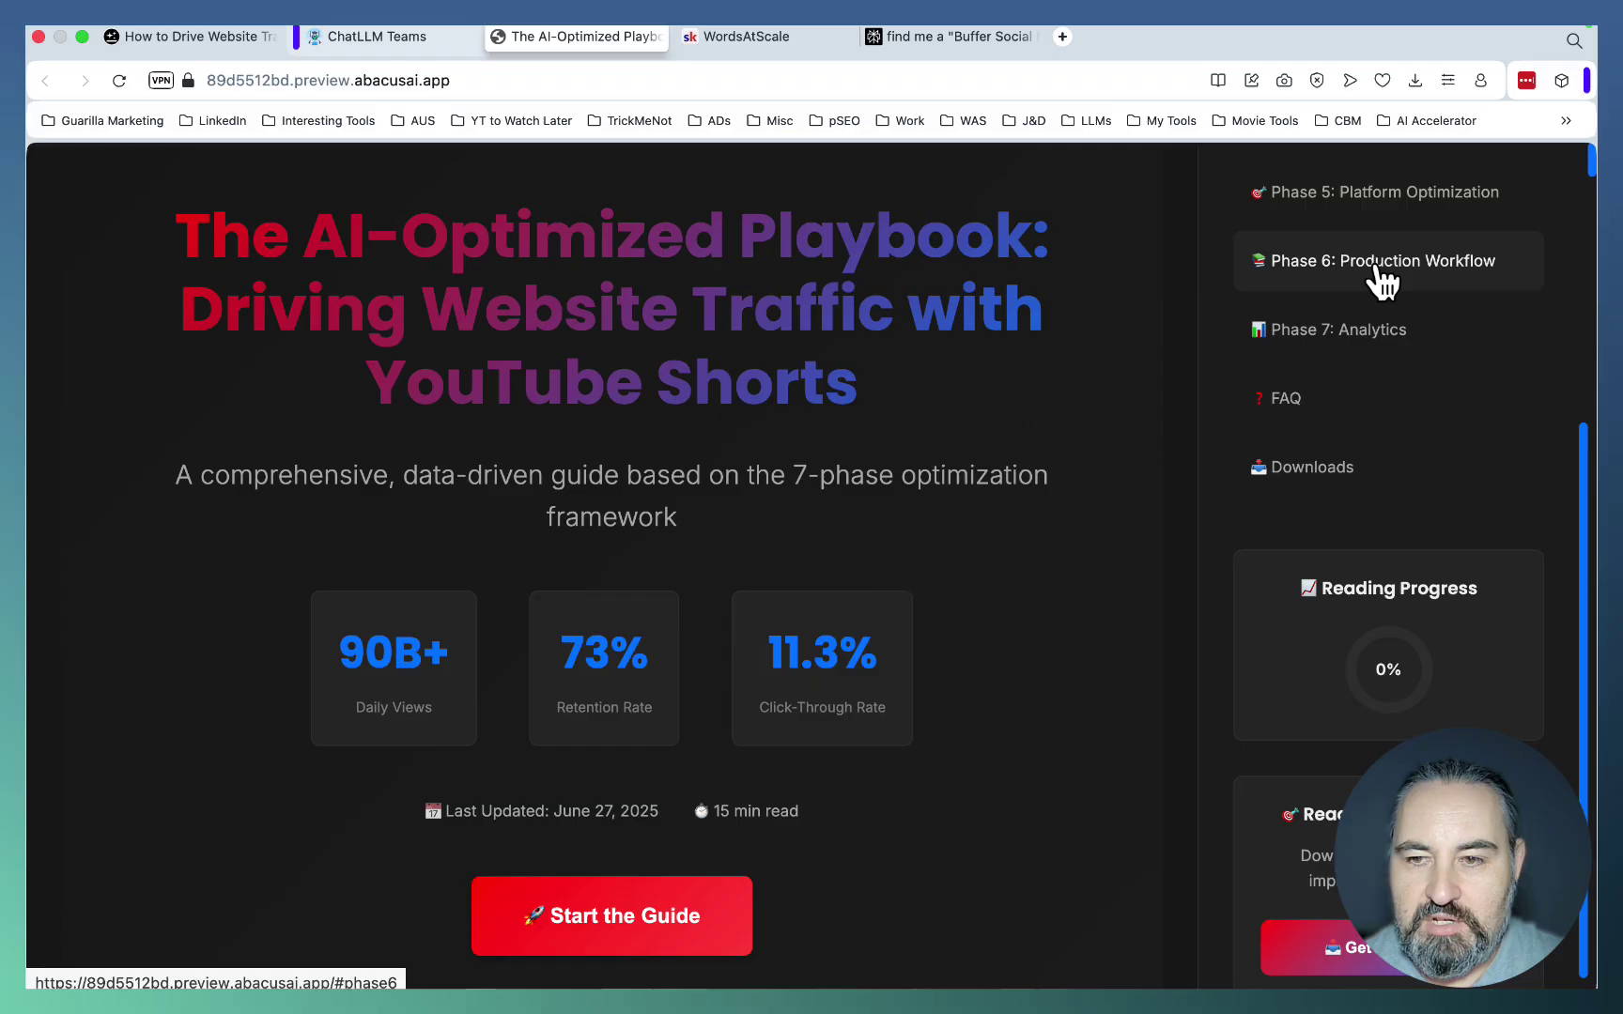
pyautogui.scroll(-10, 943, 411)
pyautogui.scroll(-15, 943, 405)
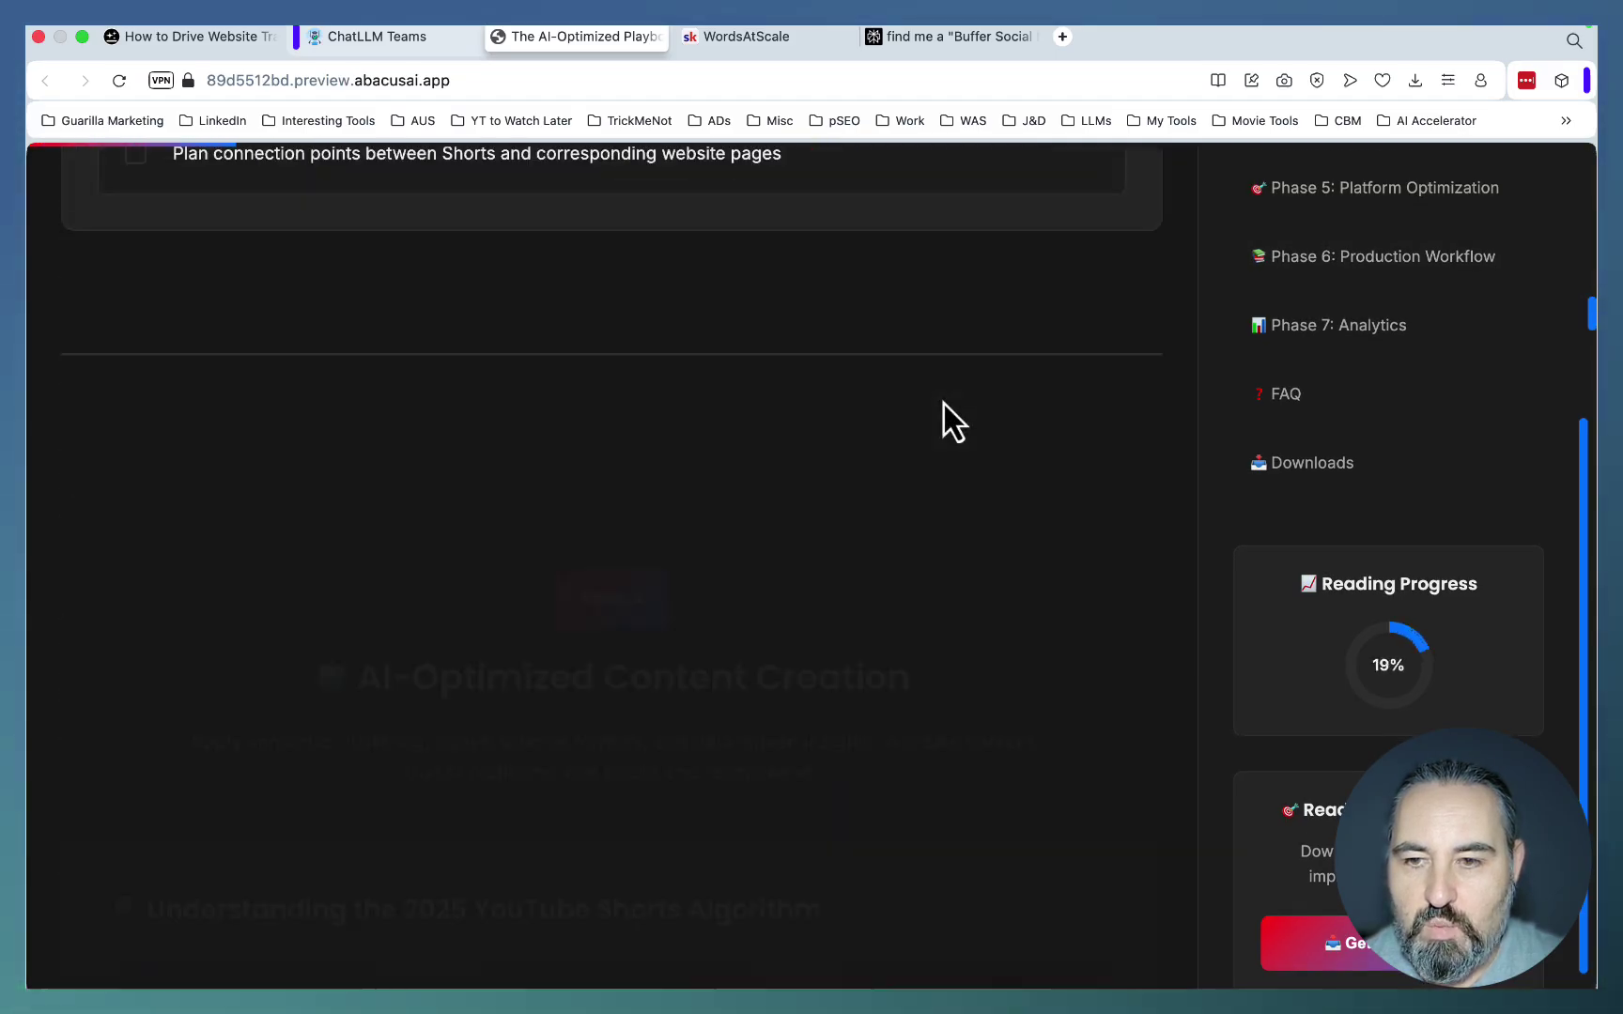
pyautogui.scroll(-20, 943, 404)
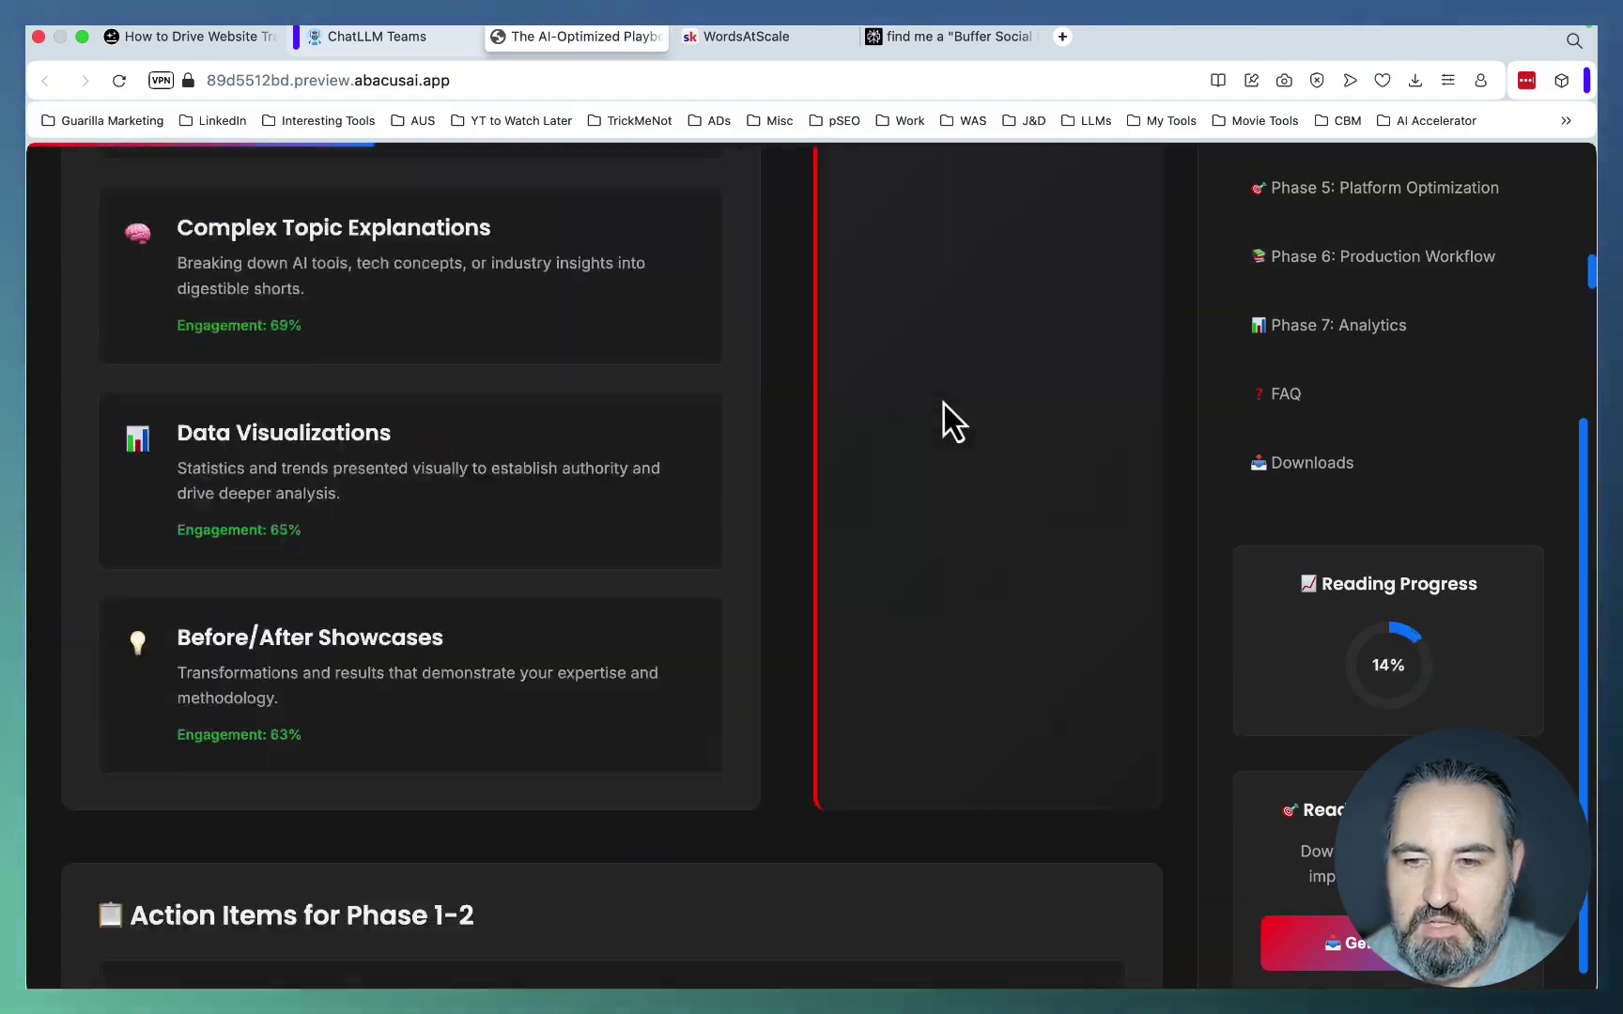
pyautogui.scroll(20, 943, 405)
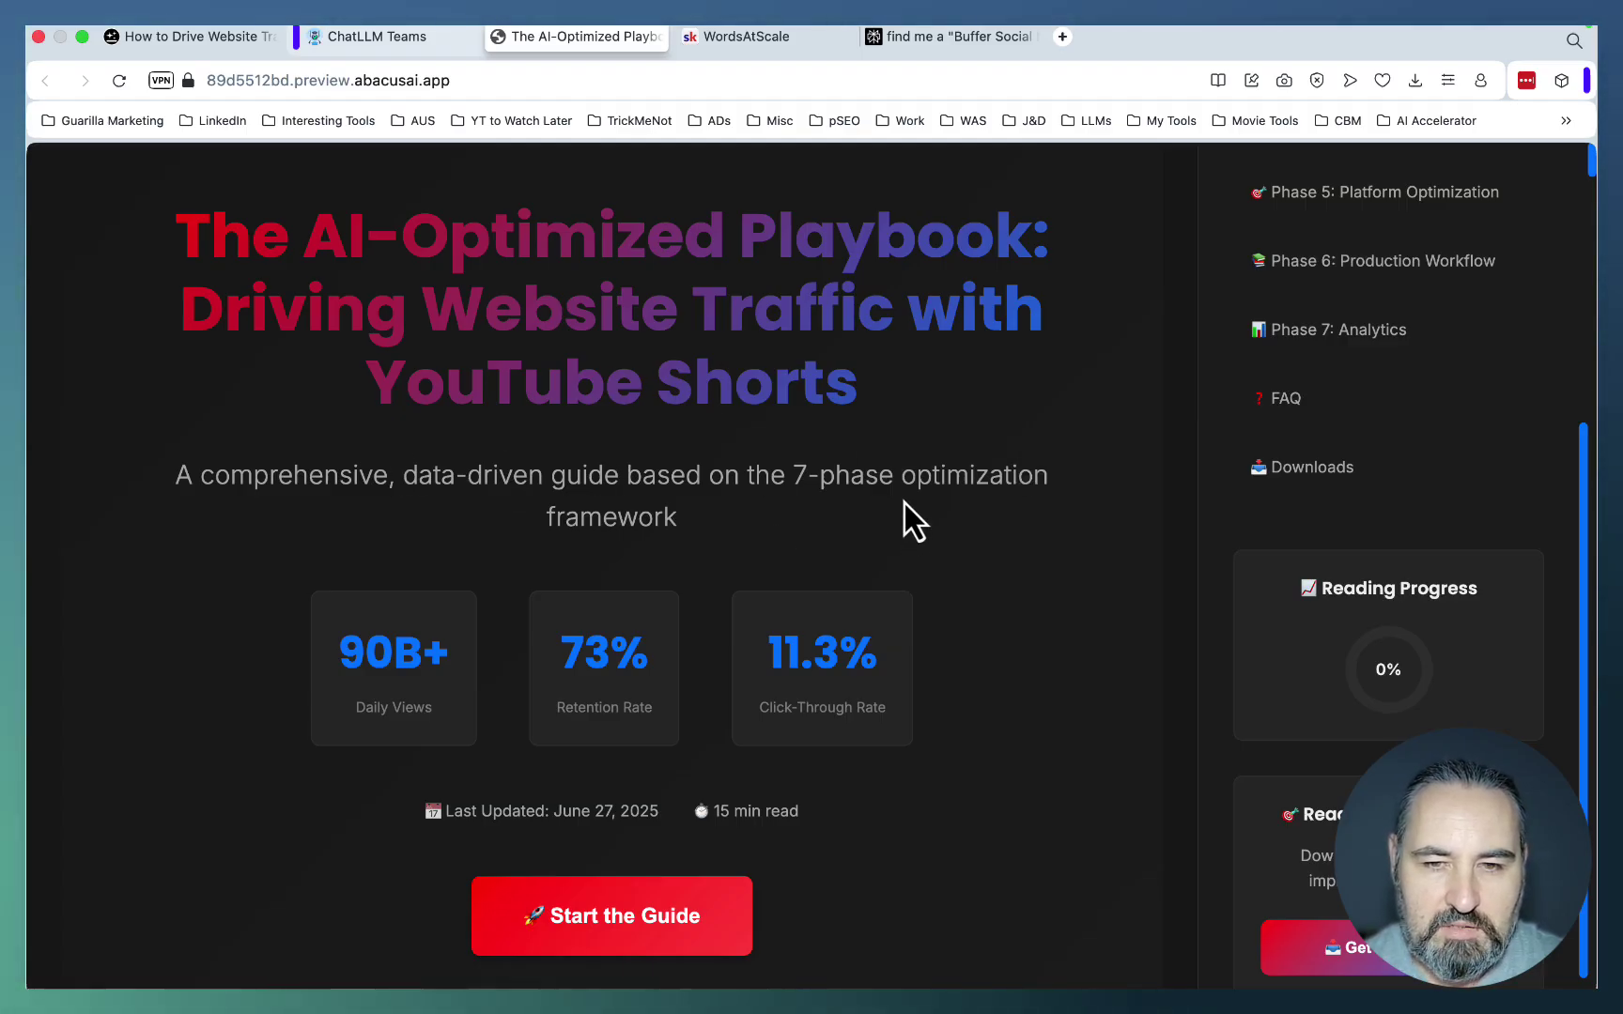
pyautogui.scroll(-5, 1027, 566)
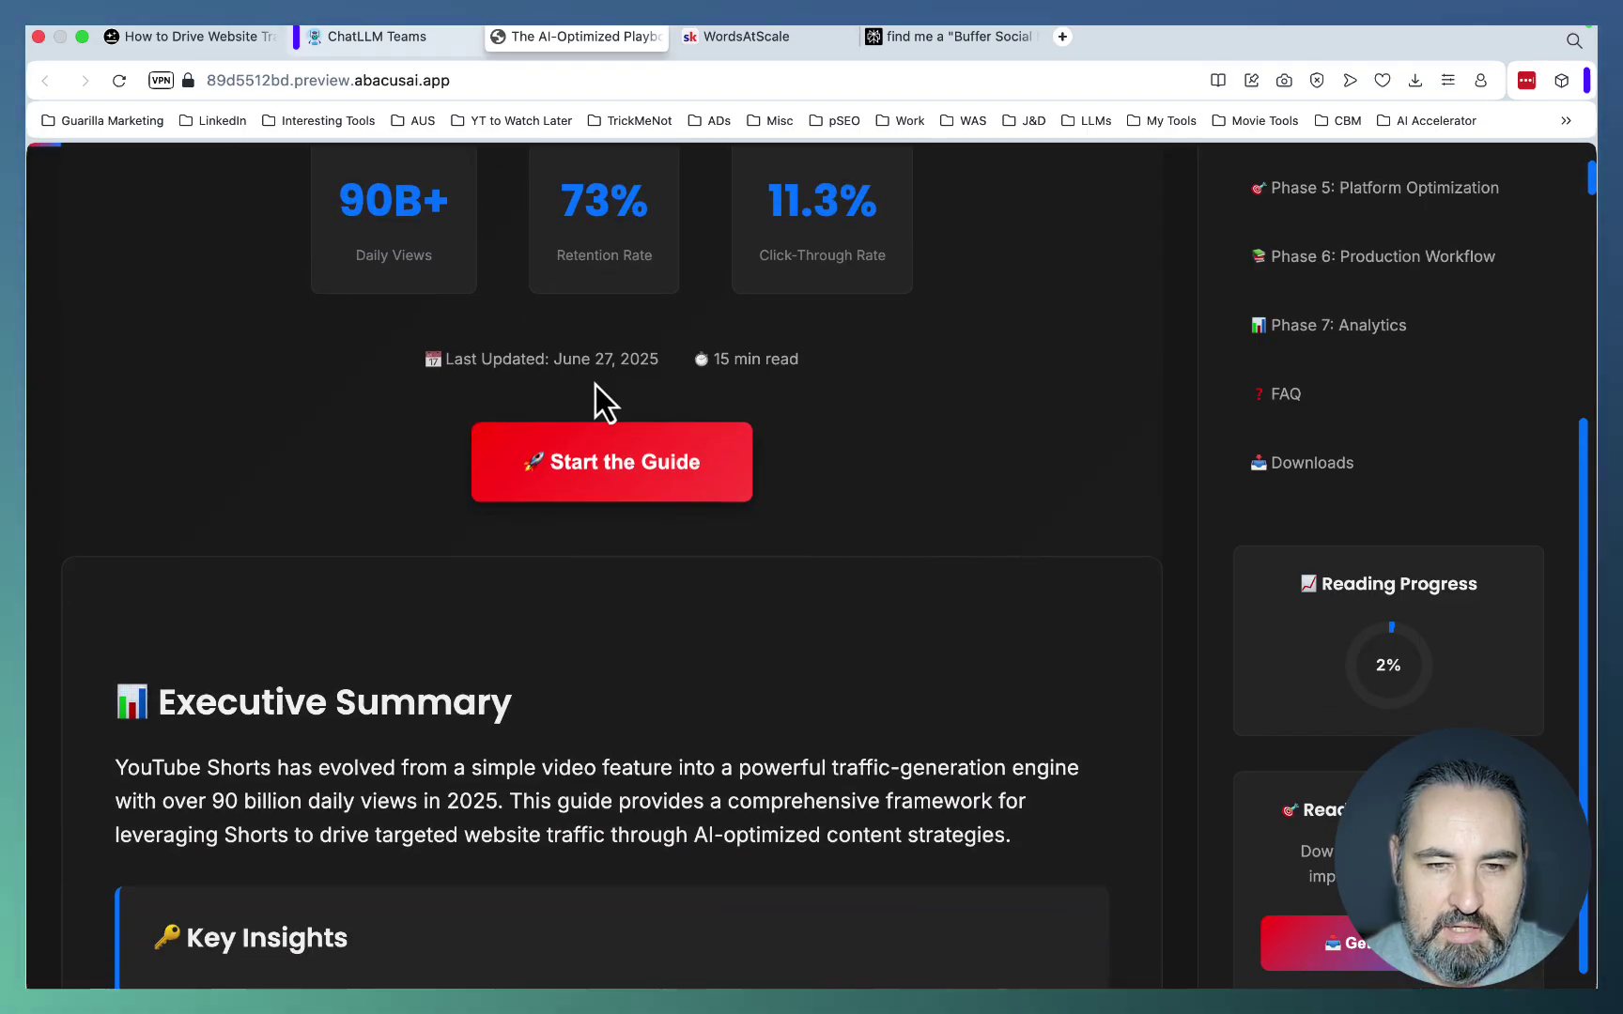
pyautogui.moveTo(662, 363); pyautogui.dragTo(451, 360)
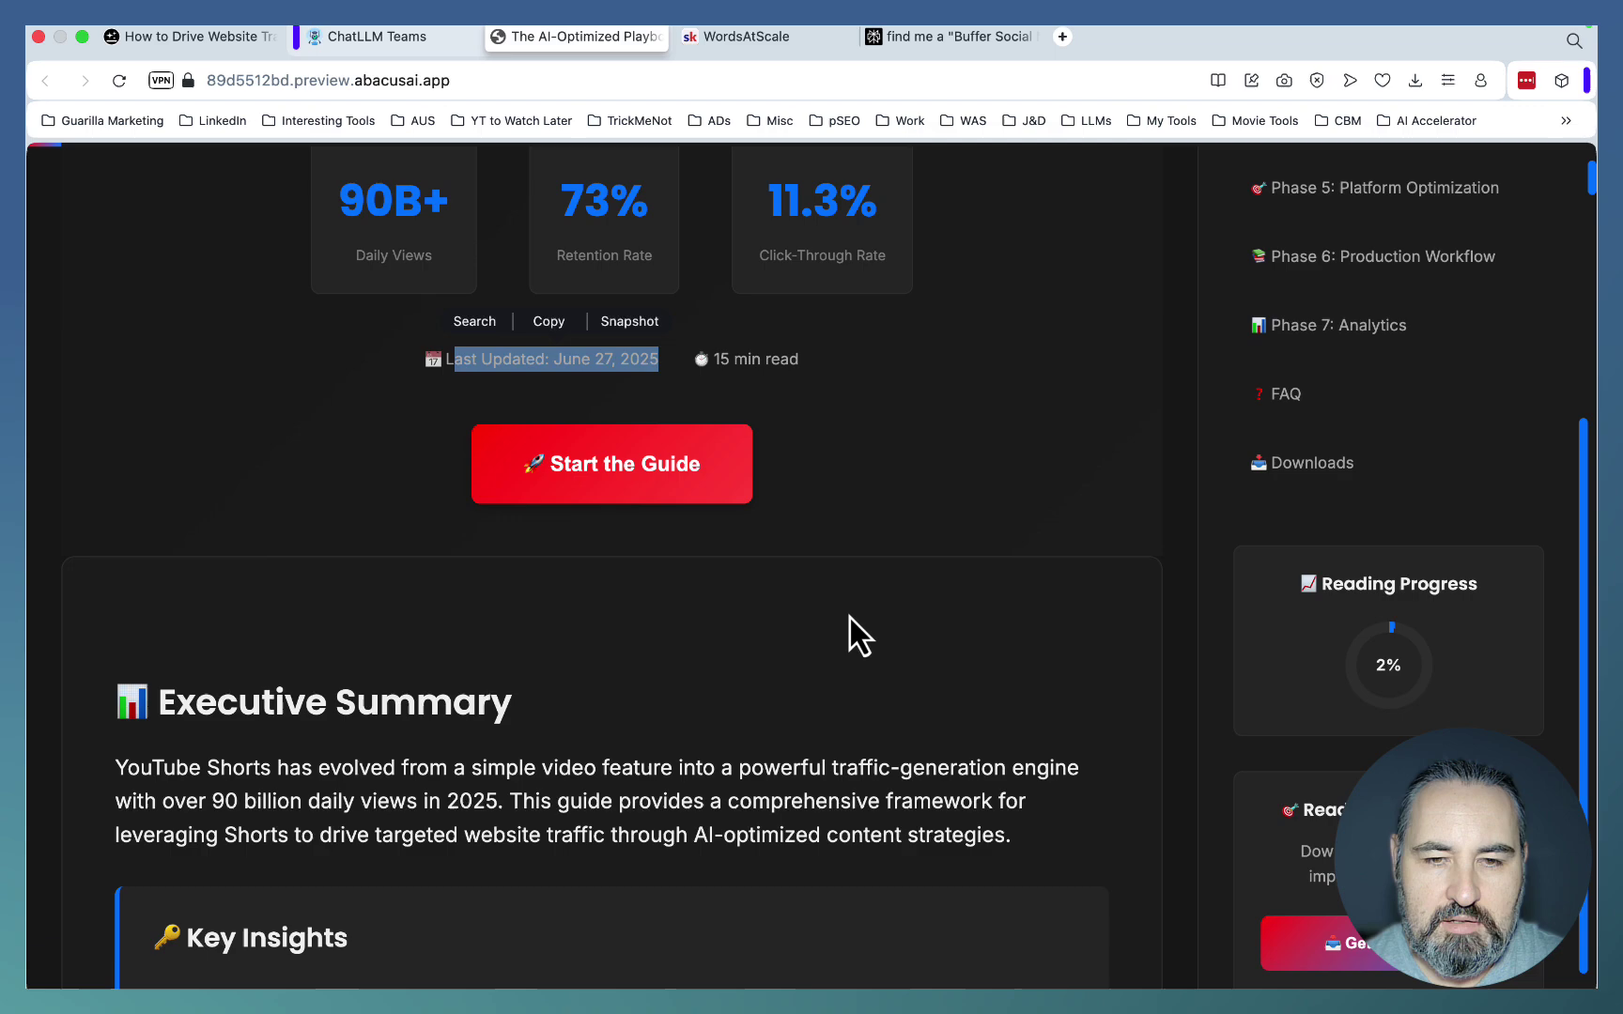
pyautogui.scroll(-3, 850, 617)
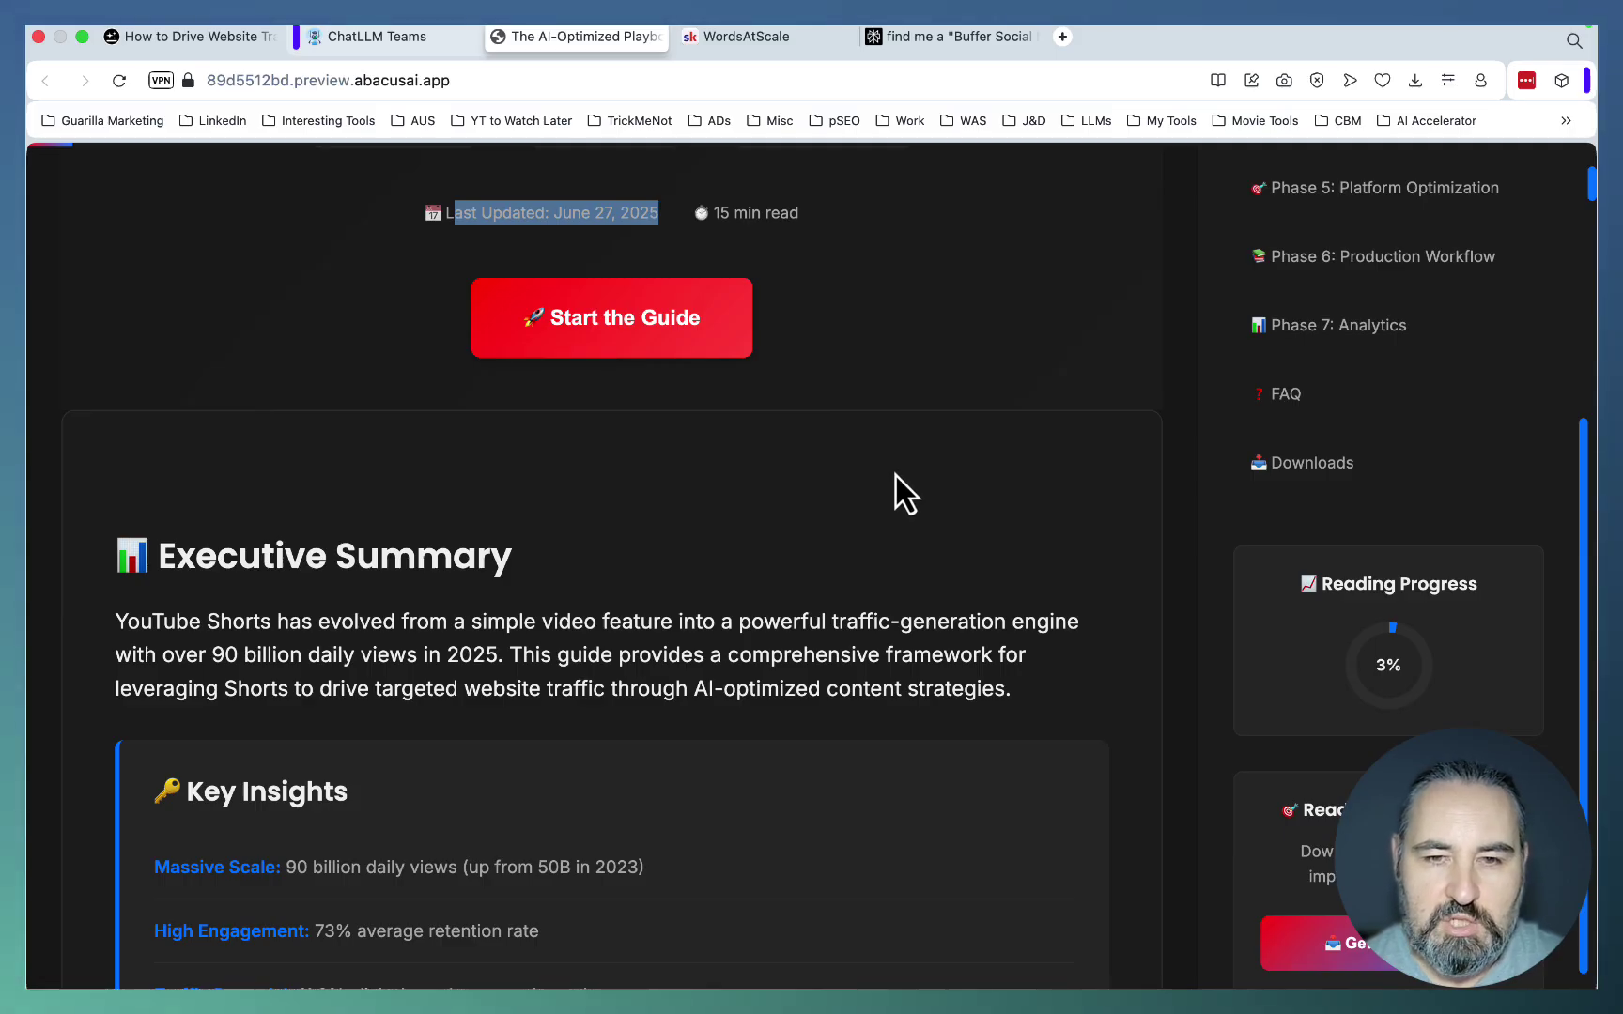
pyautogui.click(648, 334)
# - Scroll the playbook preview past the Phase 1-2 action items down to Phase 3 AI-Optimized Content Creation
pyautogui.scroll(10, 648, 335)
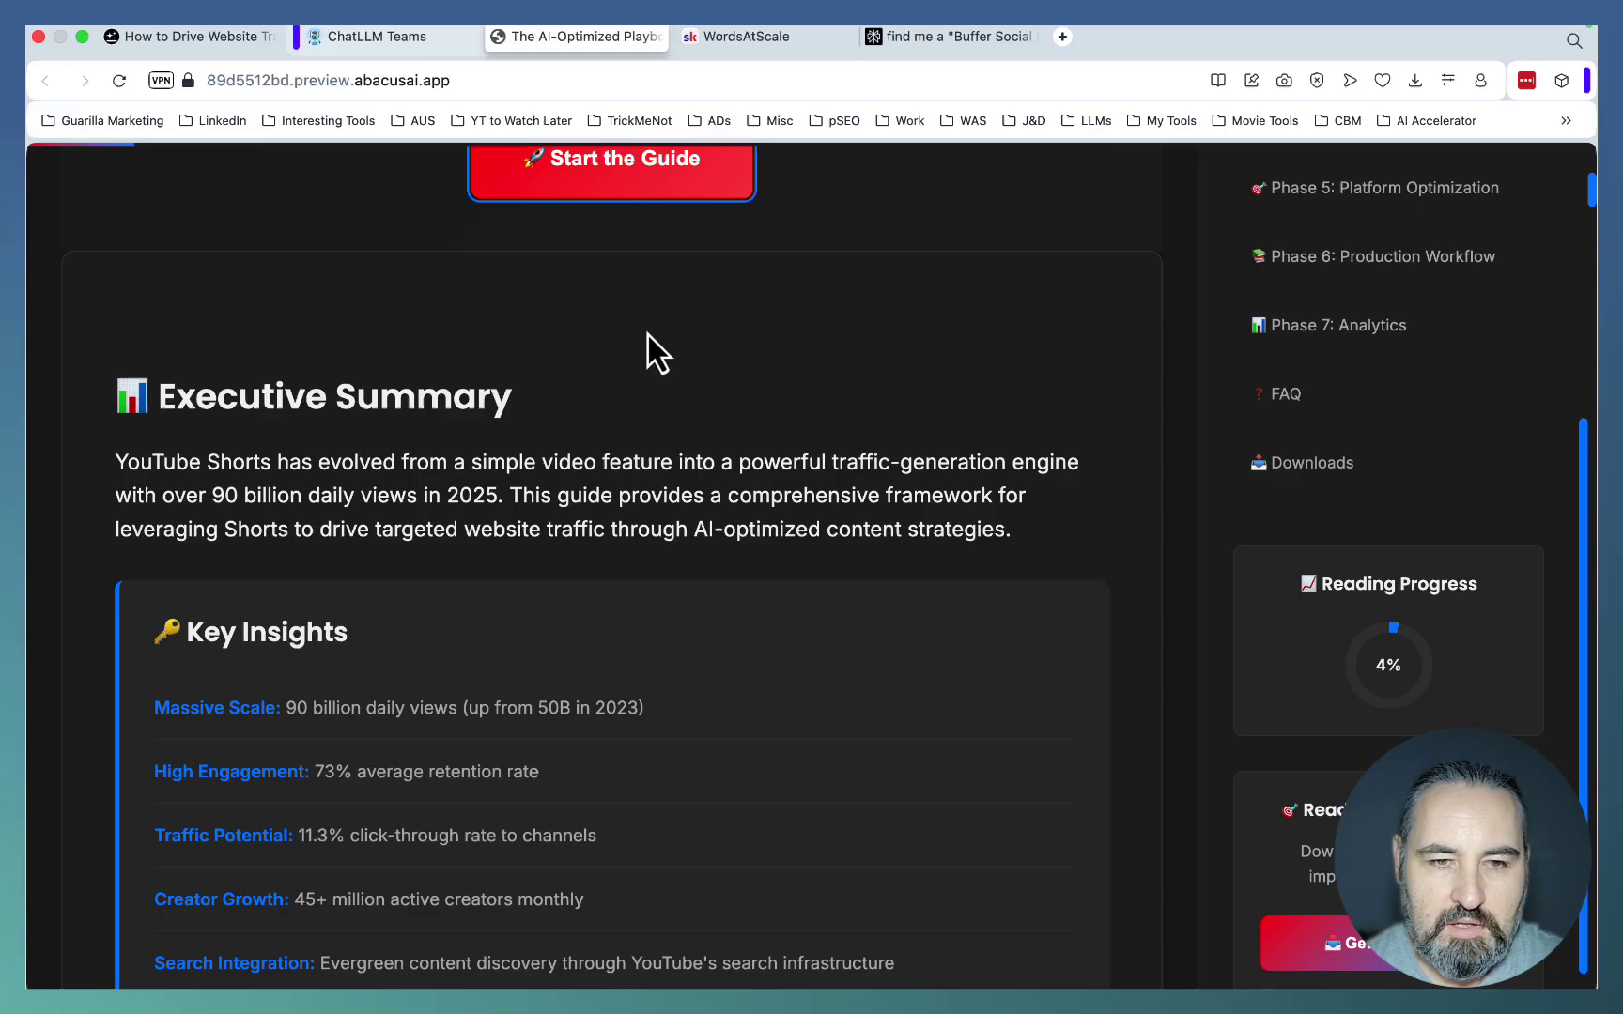
pyautogui.scroll(-1, 648, 334)
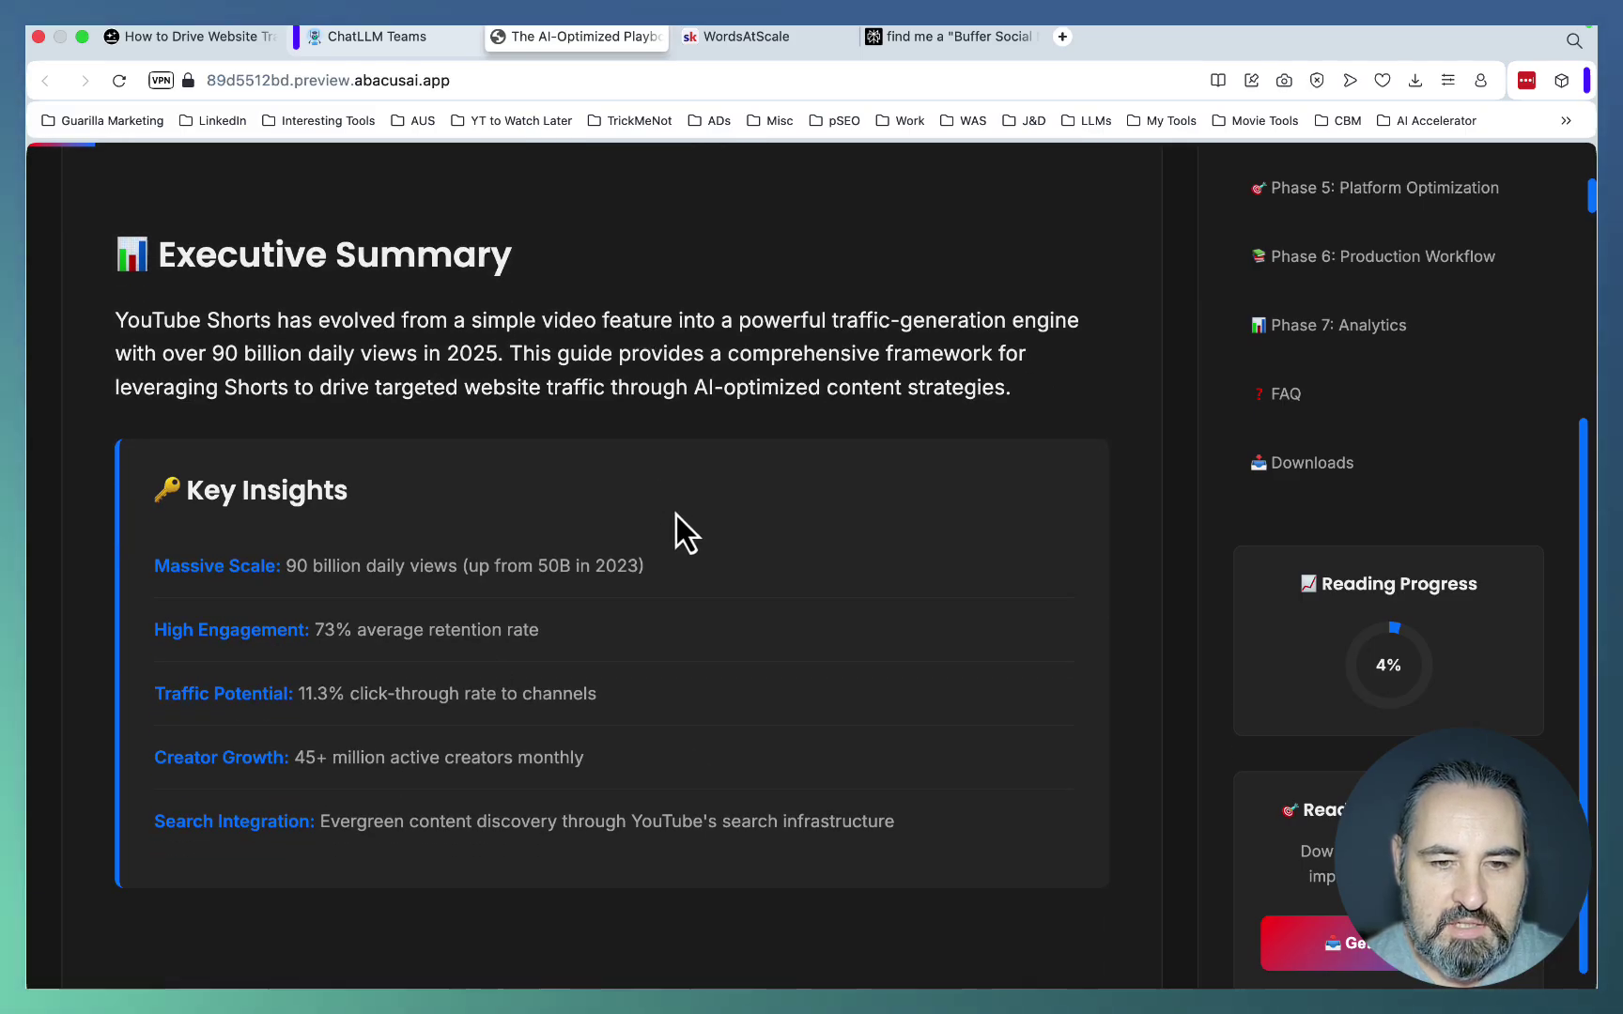
pyautogui.scroll(-10, 676, 516)
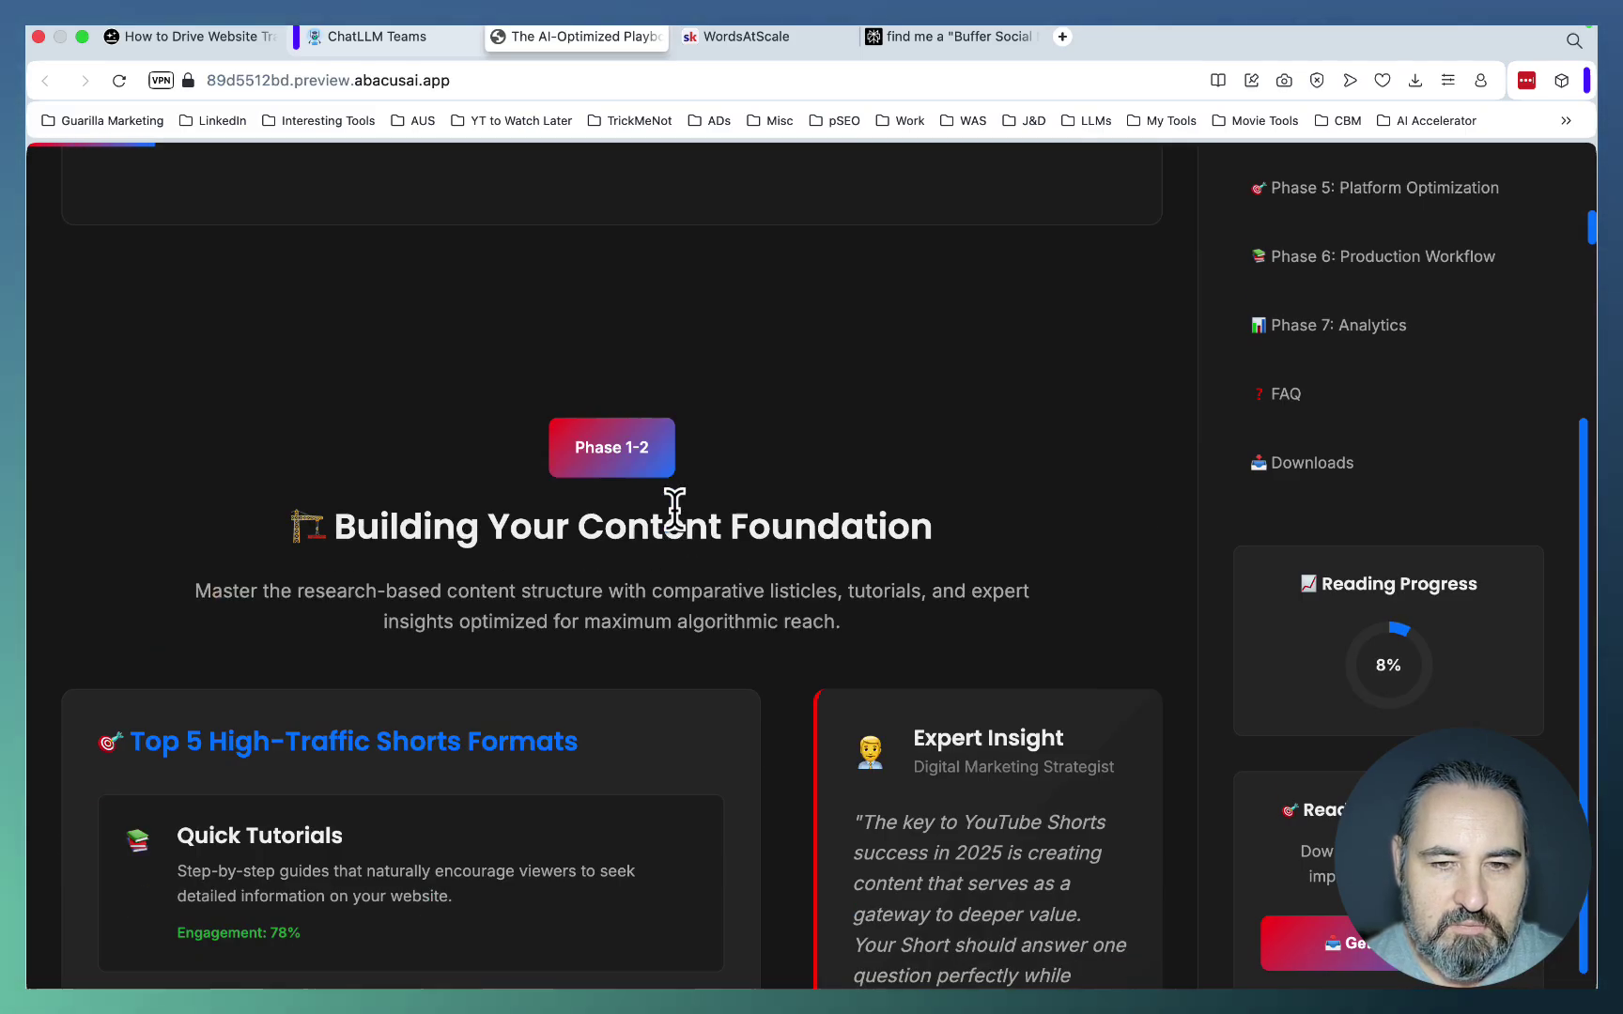
pyautogui.scroll(-5, 674, 508)
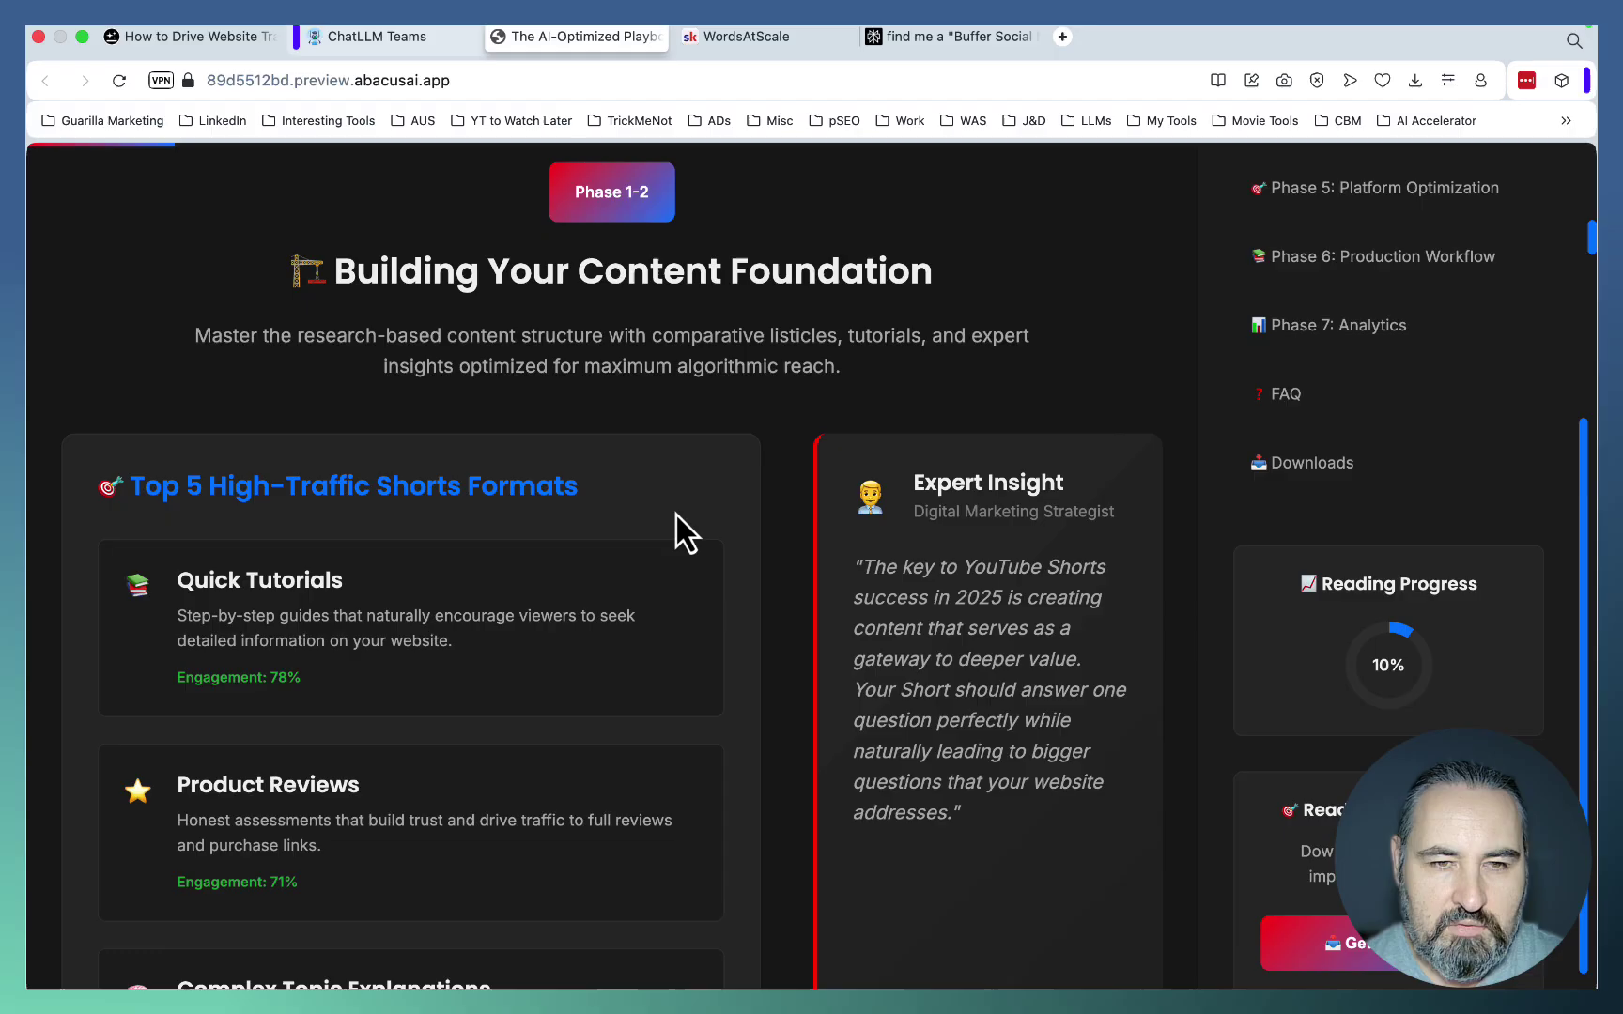
pyautogui.scroll(-3, 733, 368)
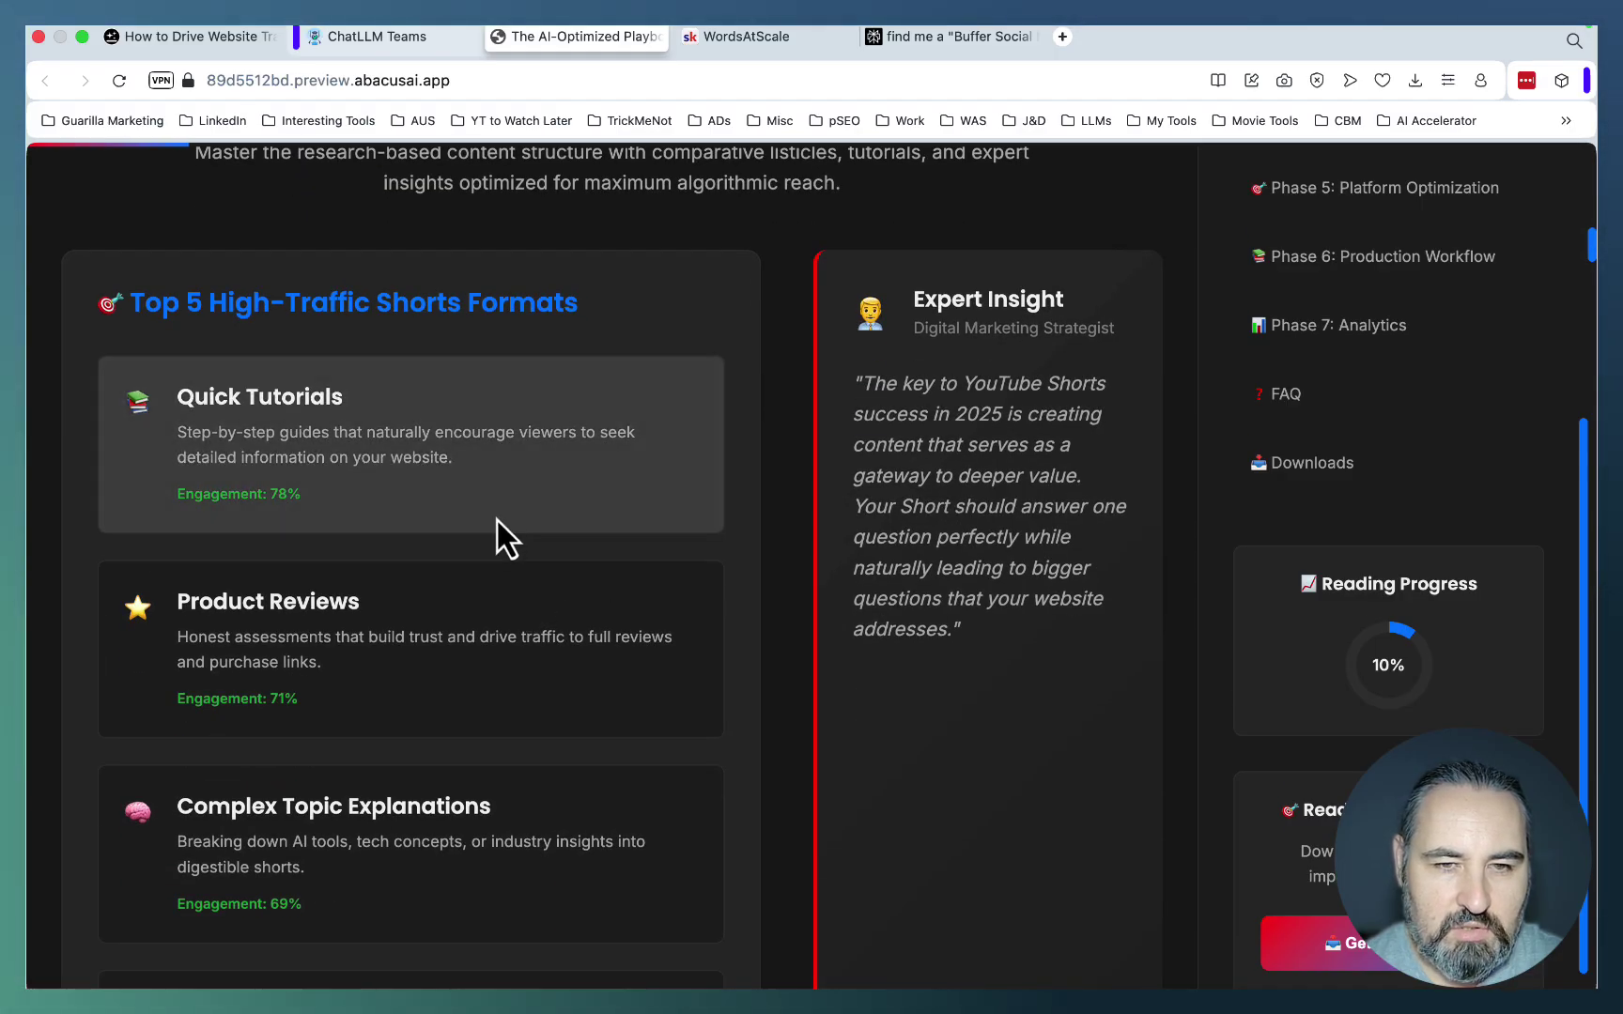
pyautogui.scroll(-3, 508, 808)
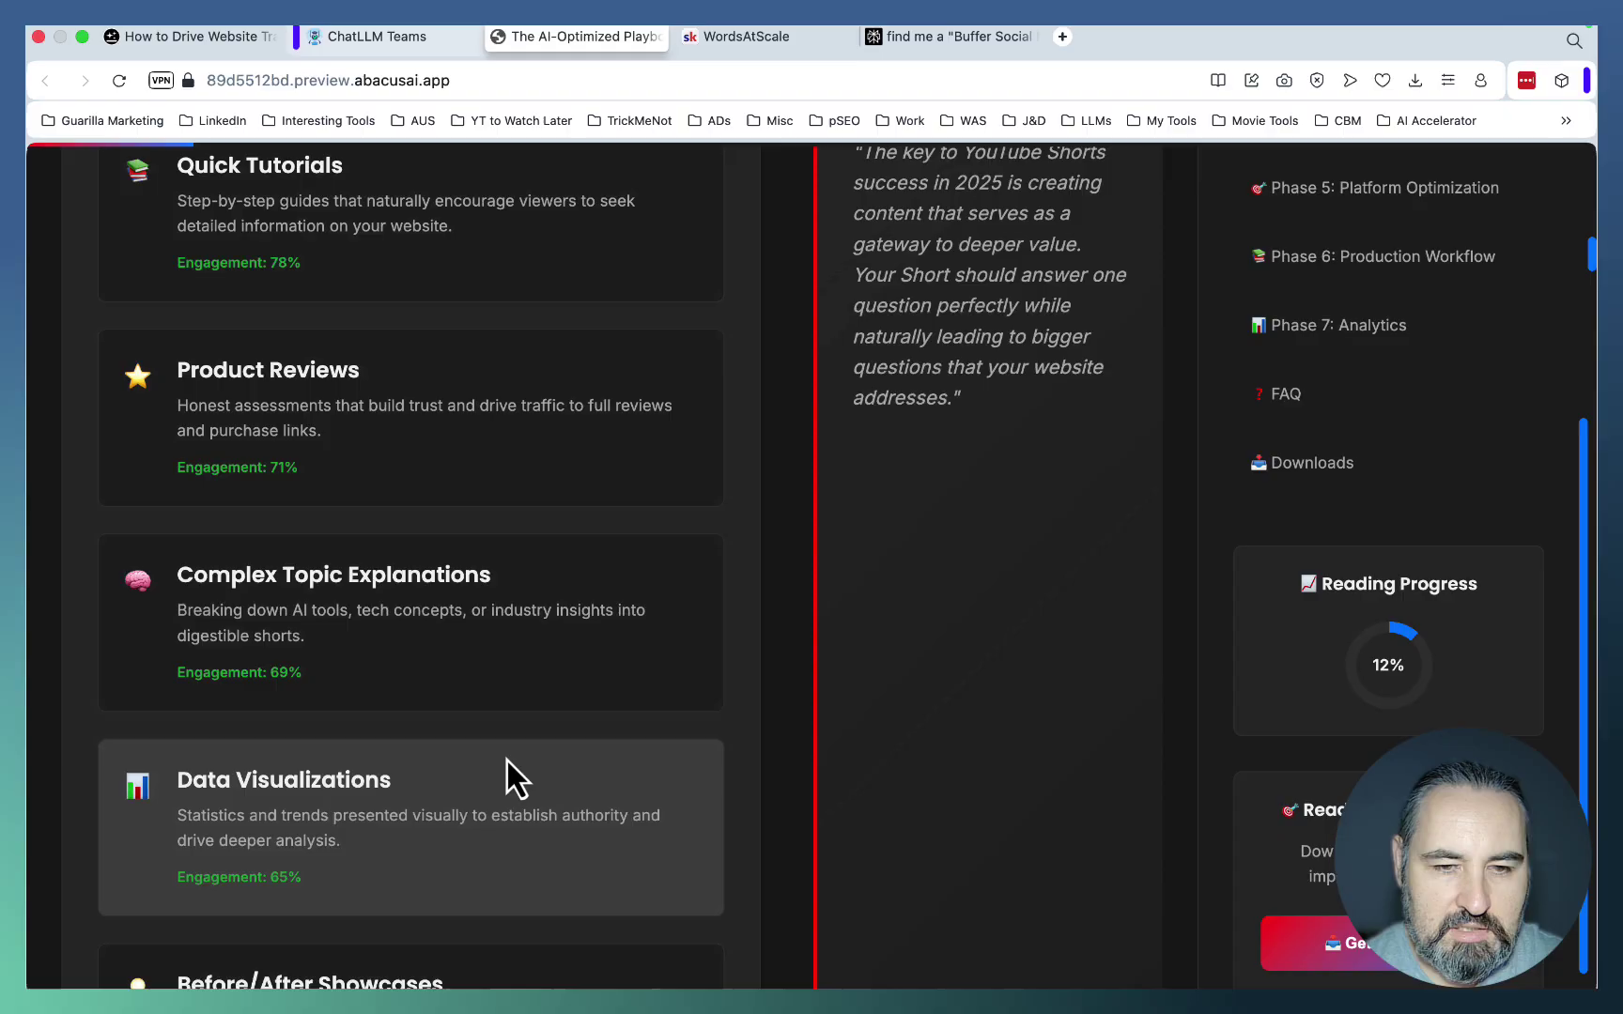
pyautogui.scroll(2, 507, 761)
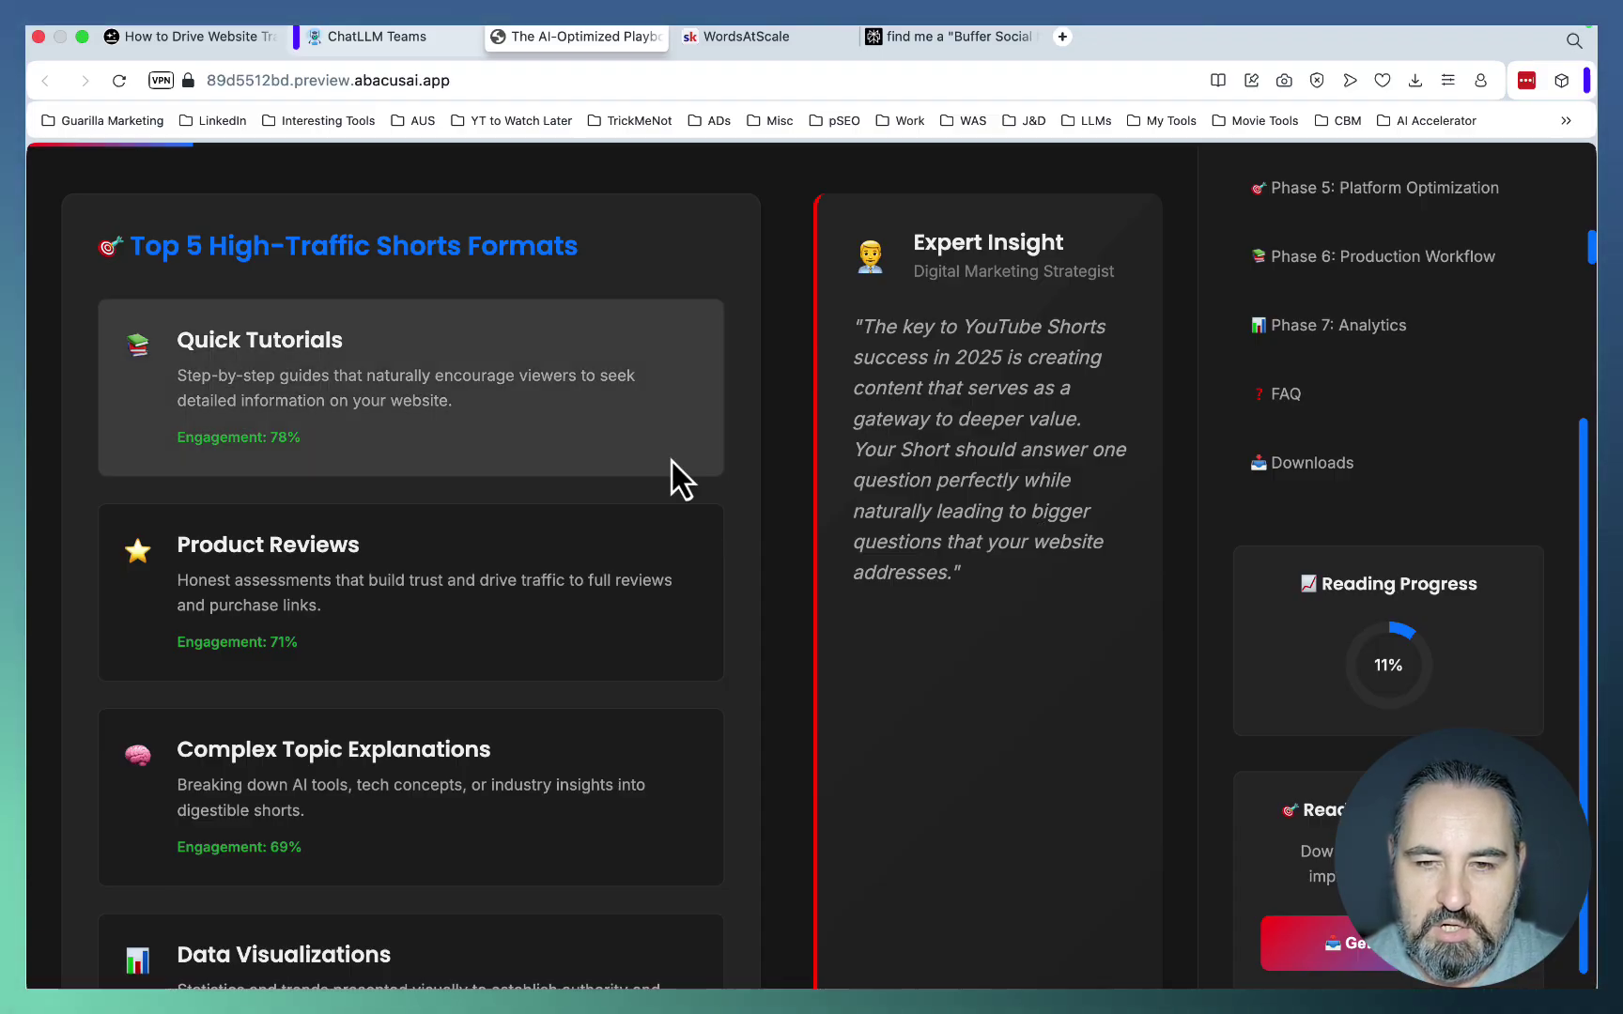
pyautogui.scroll(-8, 672, 461)
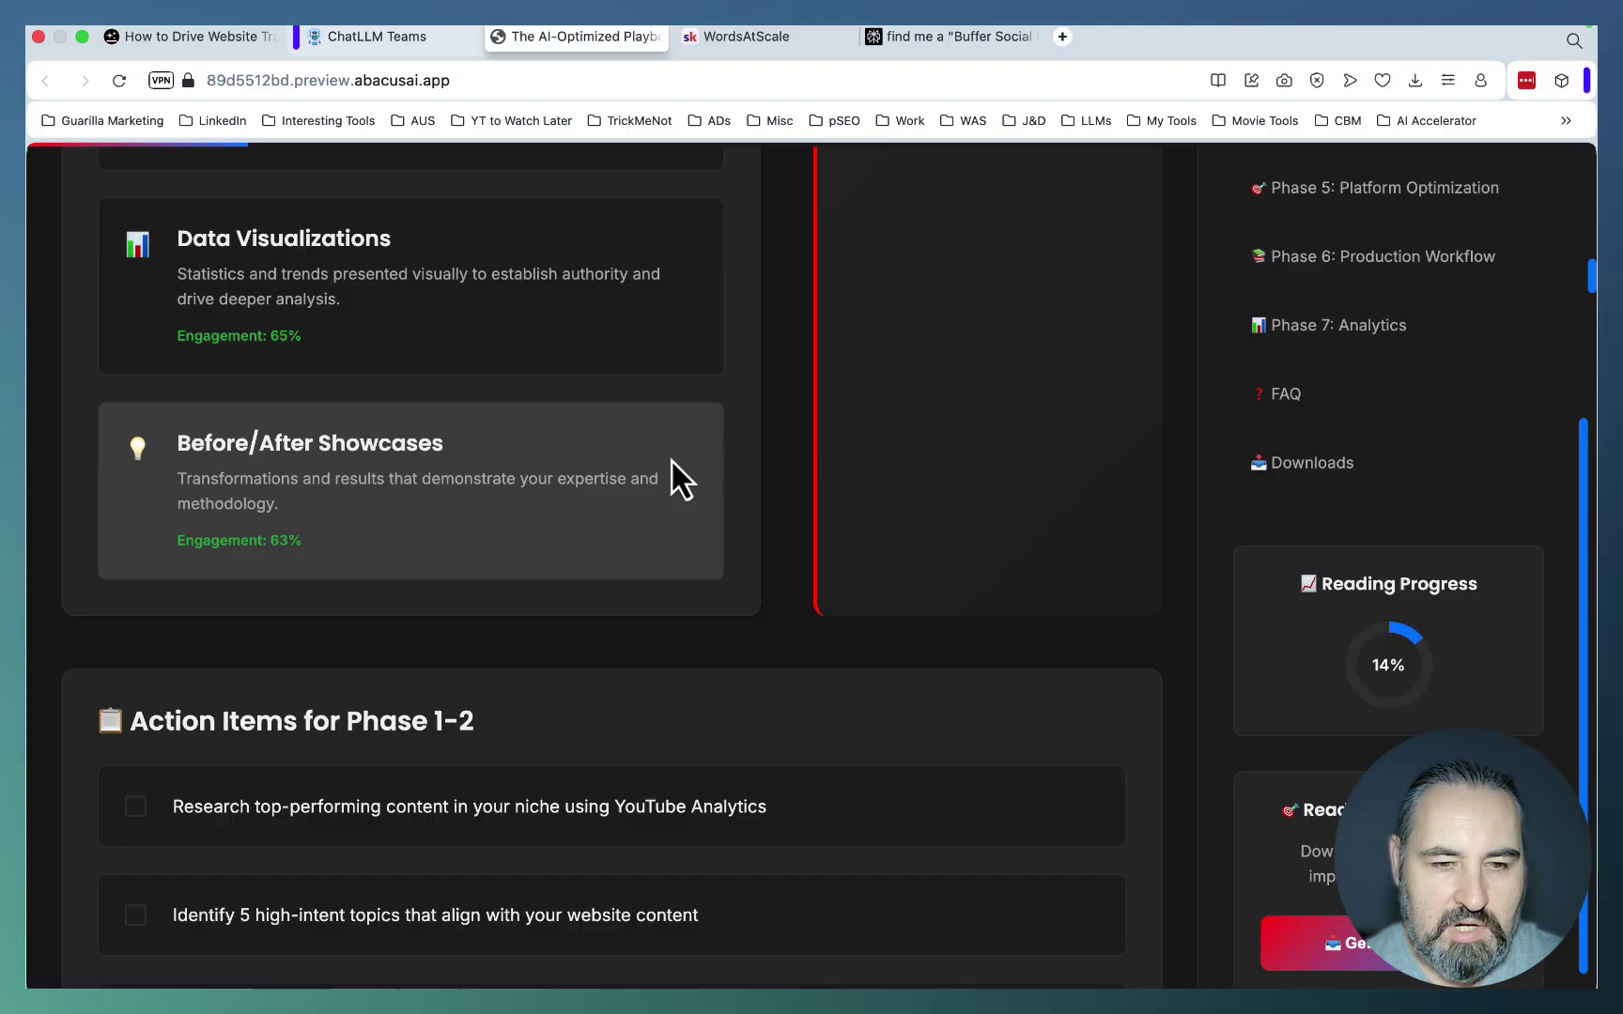
pyautogui.scroll(-5, 672, 461)
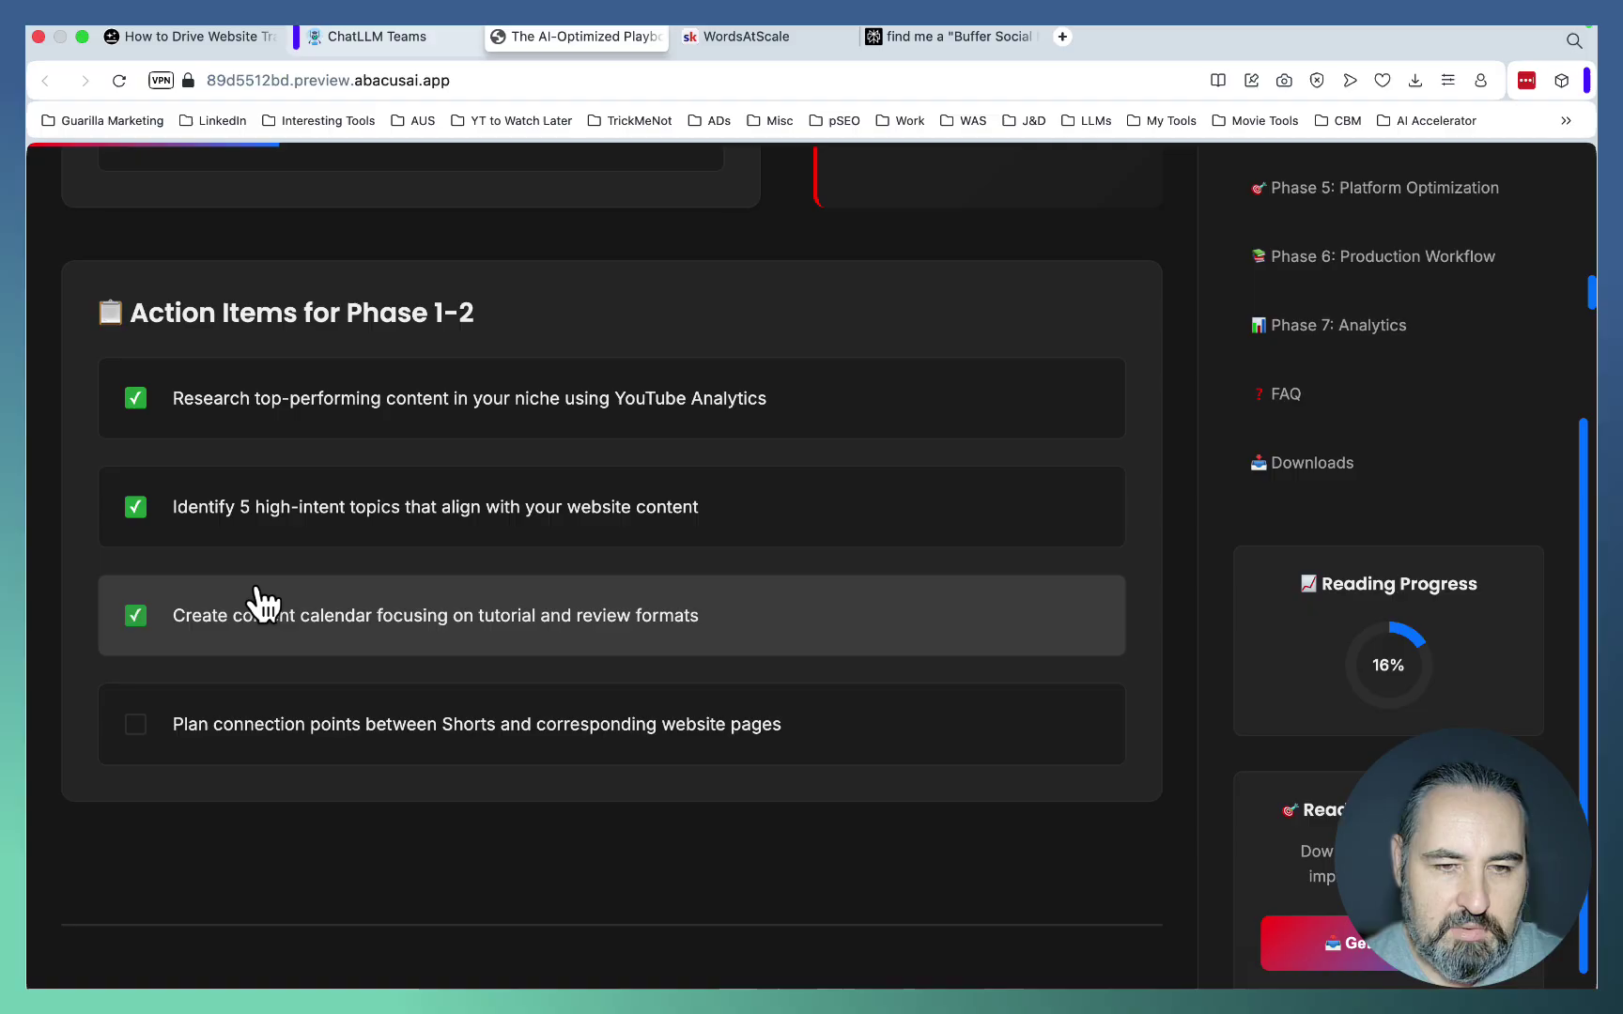
pyautogui.scroll(-10, 329, 583)
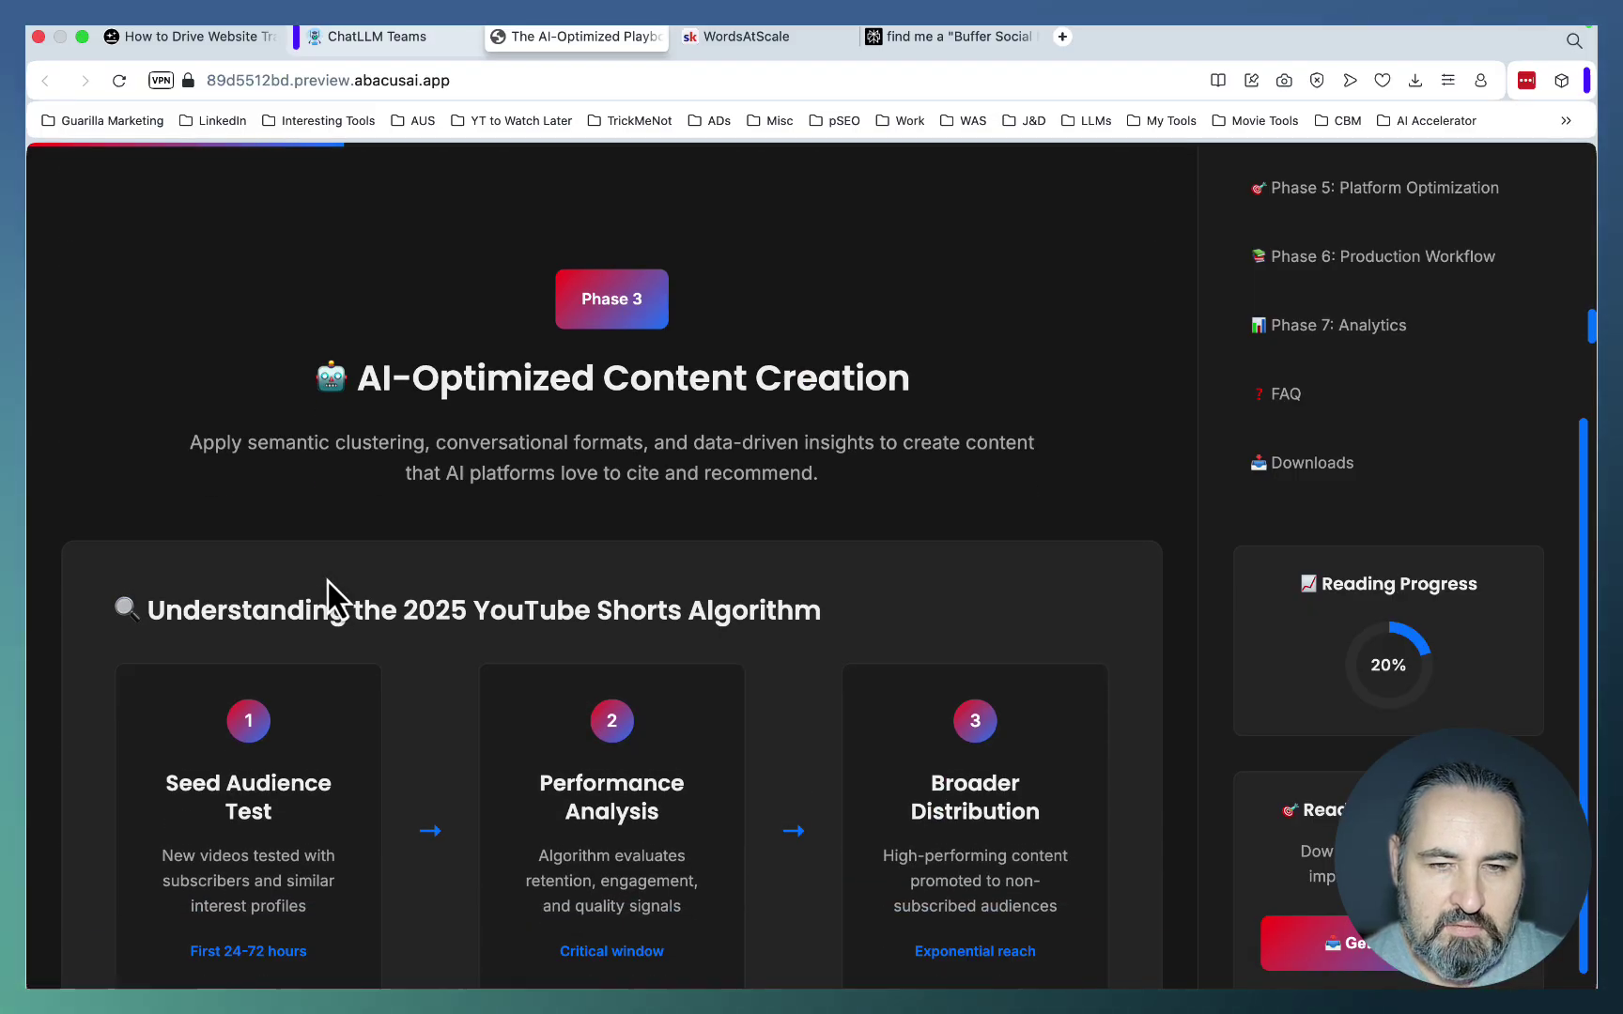
# - Scroll into Phase 3 and view its Structure, Metadata and Technical tabs
pyautogui.scroll(-3, 338, 653)
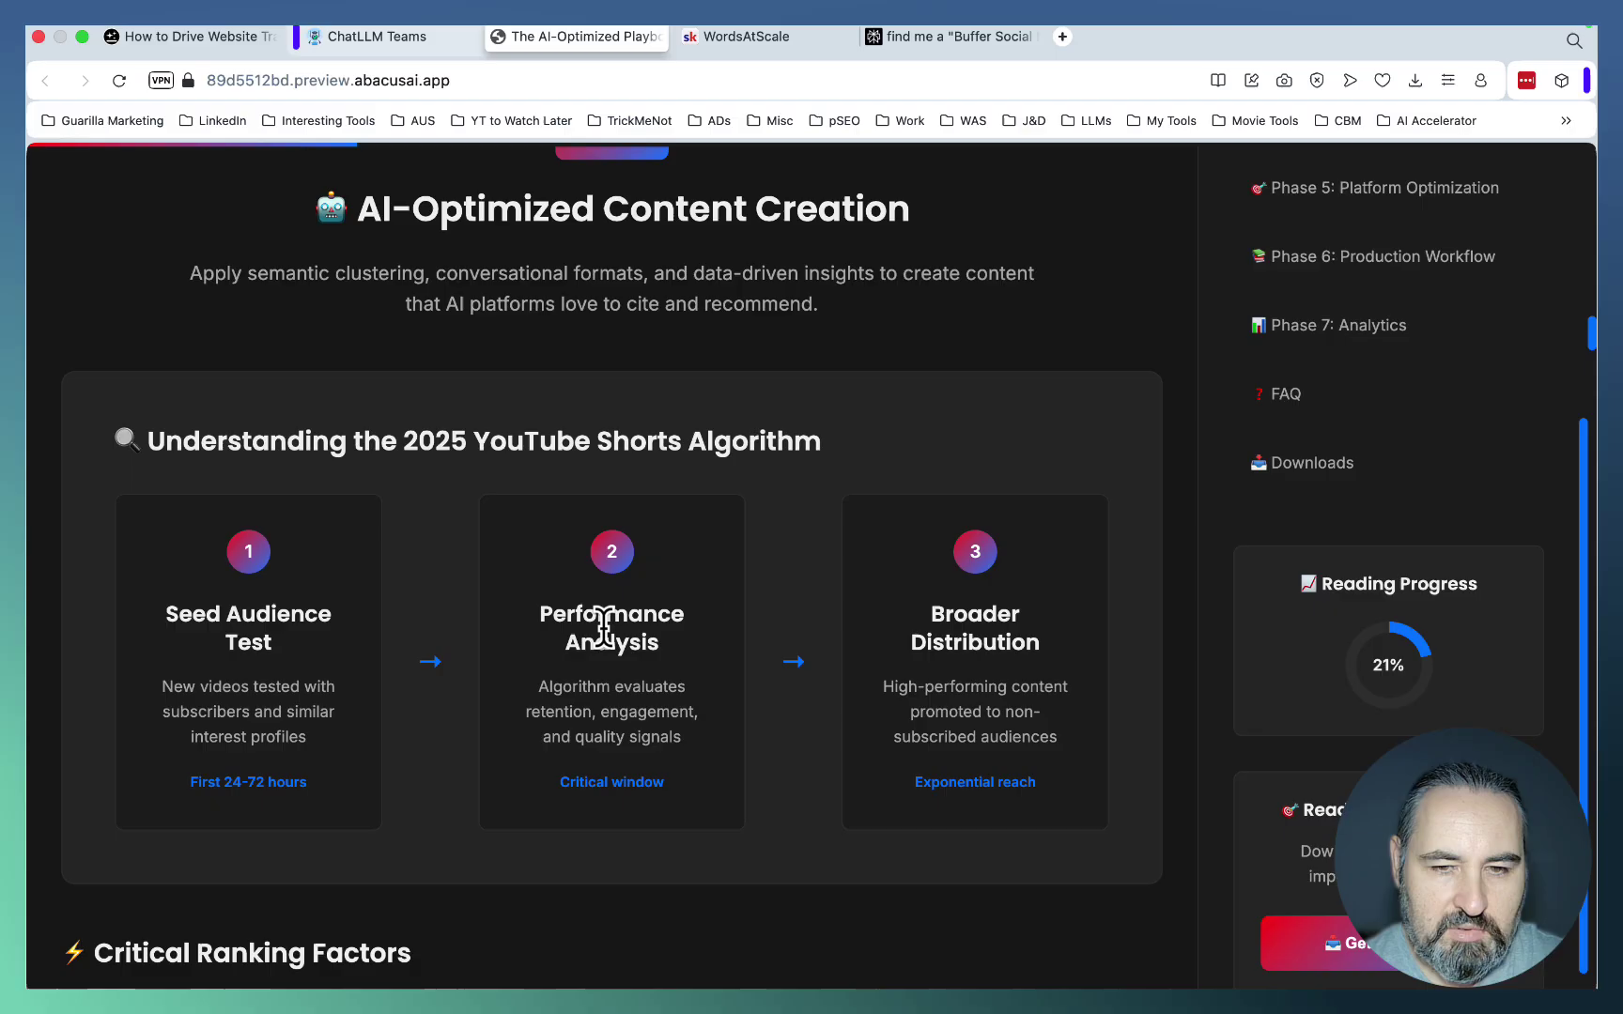
pyautogui.scroll(-5, 993, 693)
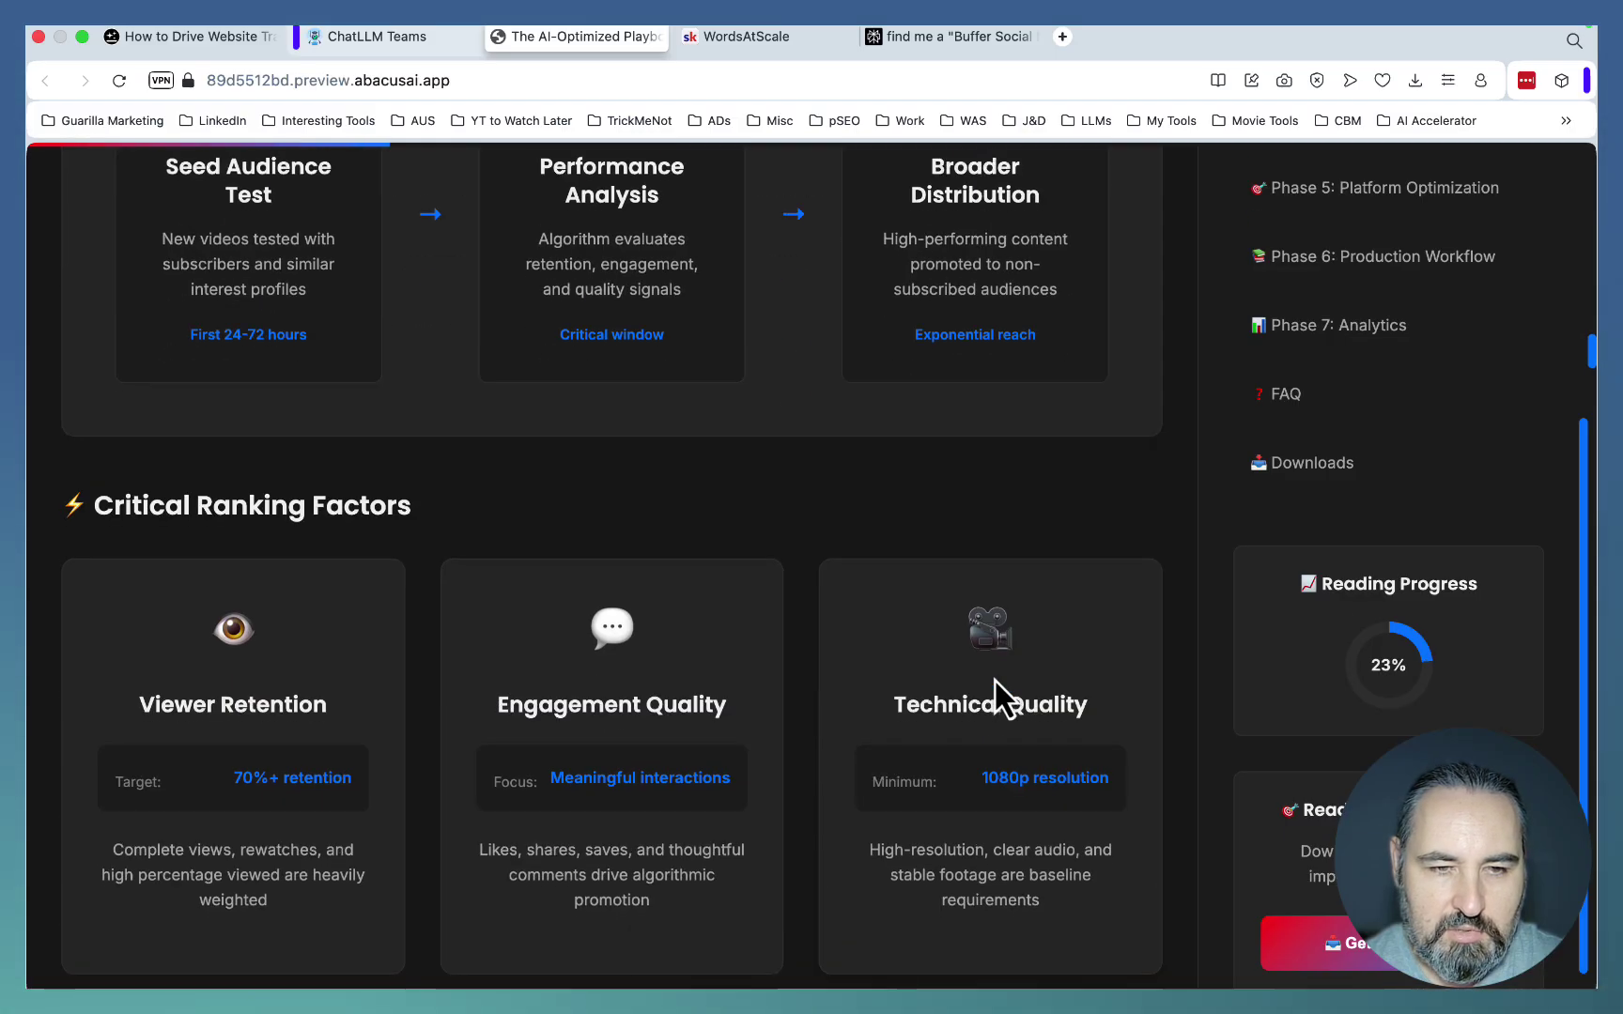
pyautogui.scroll(-2, 994, 681)
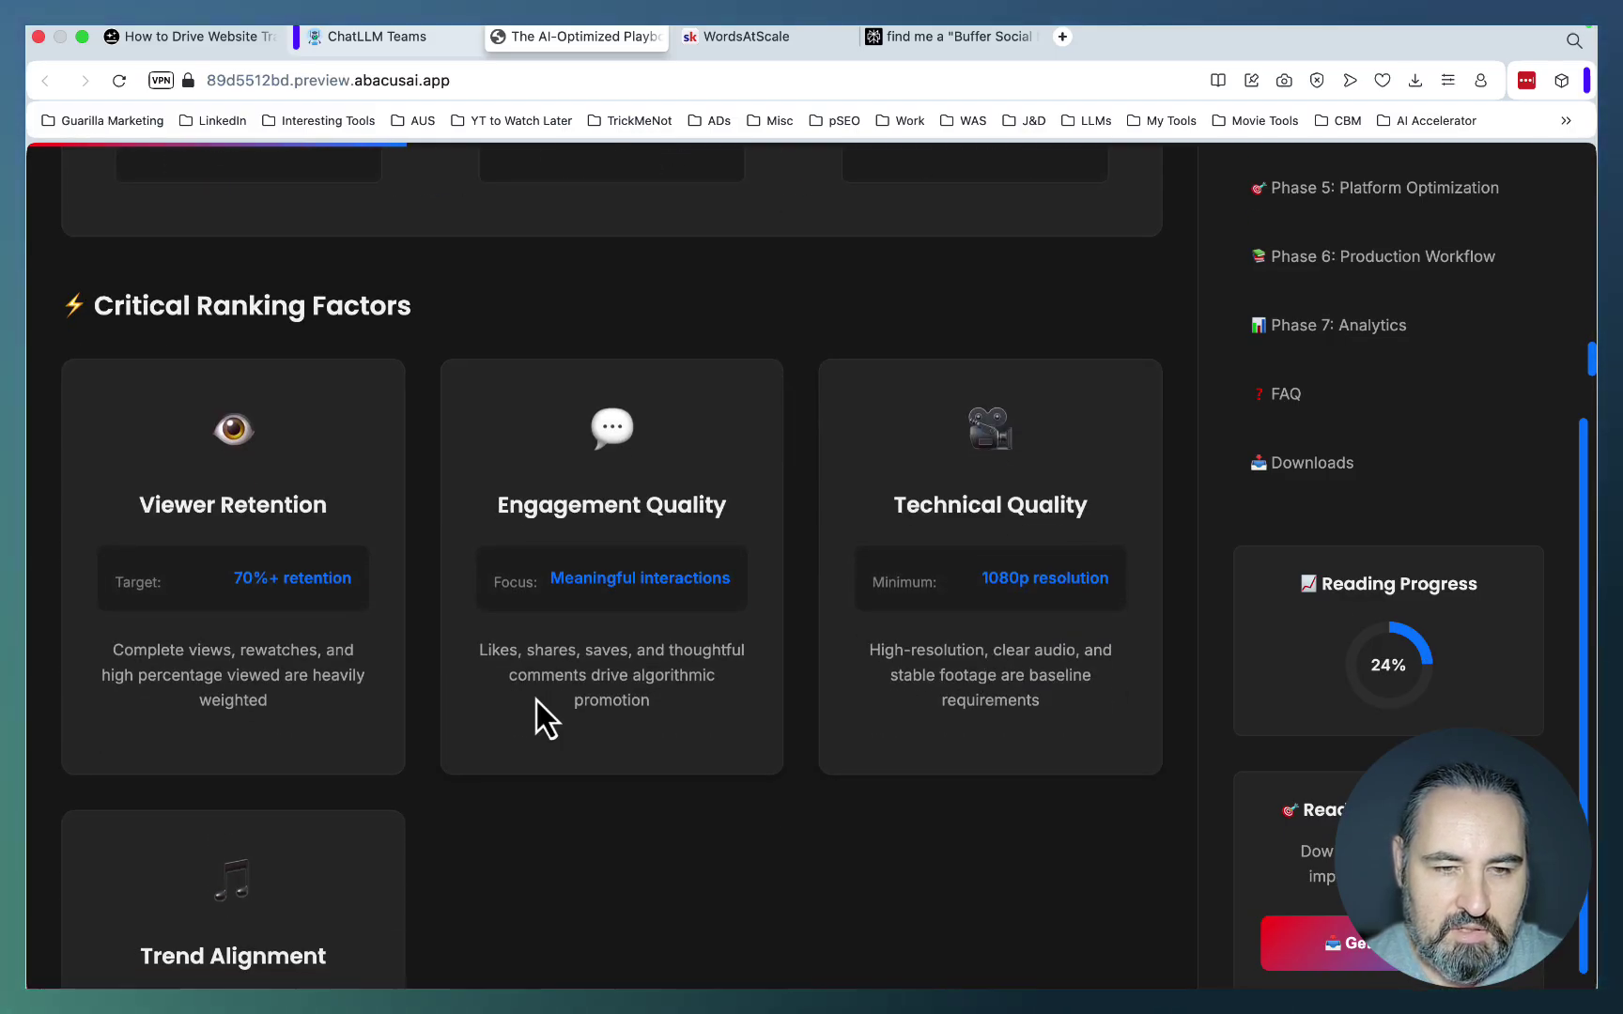
pyautogui.scroll(-12, 798, 617)
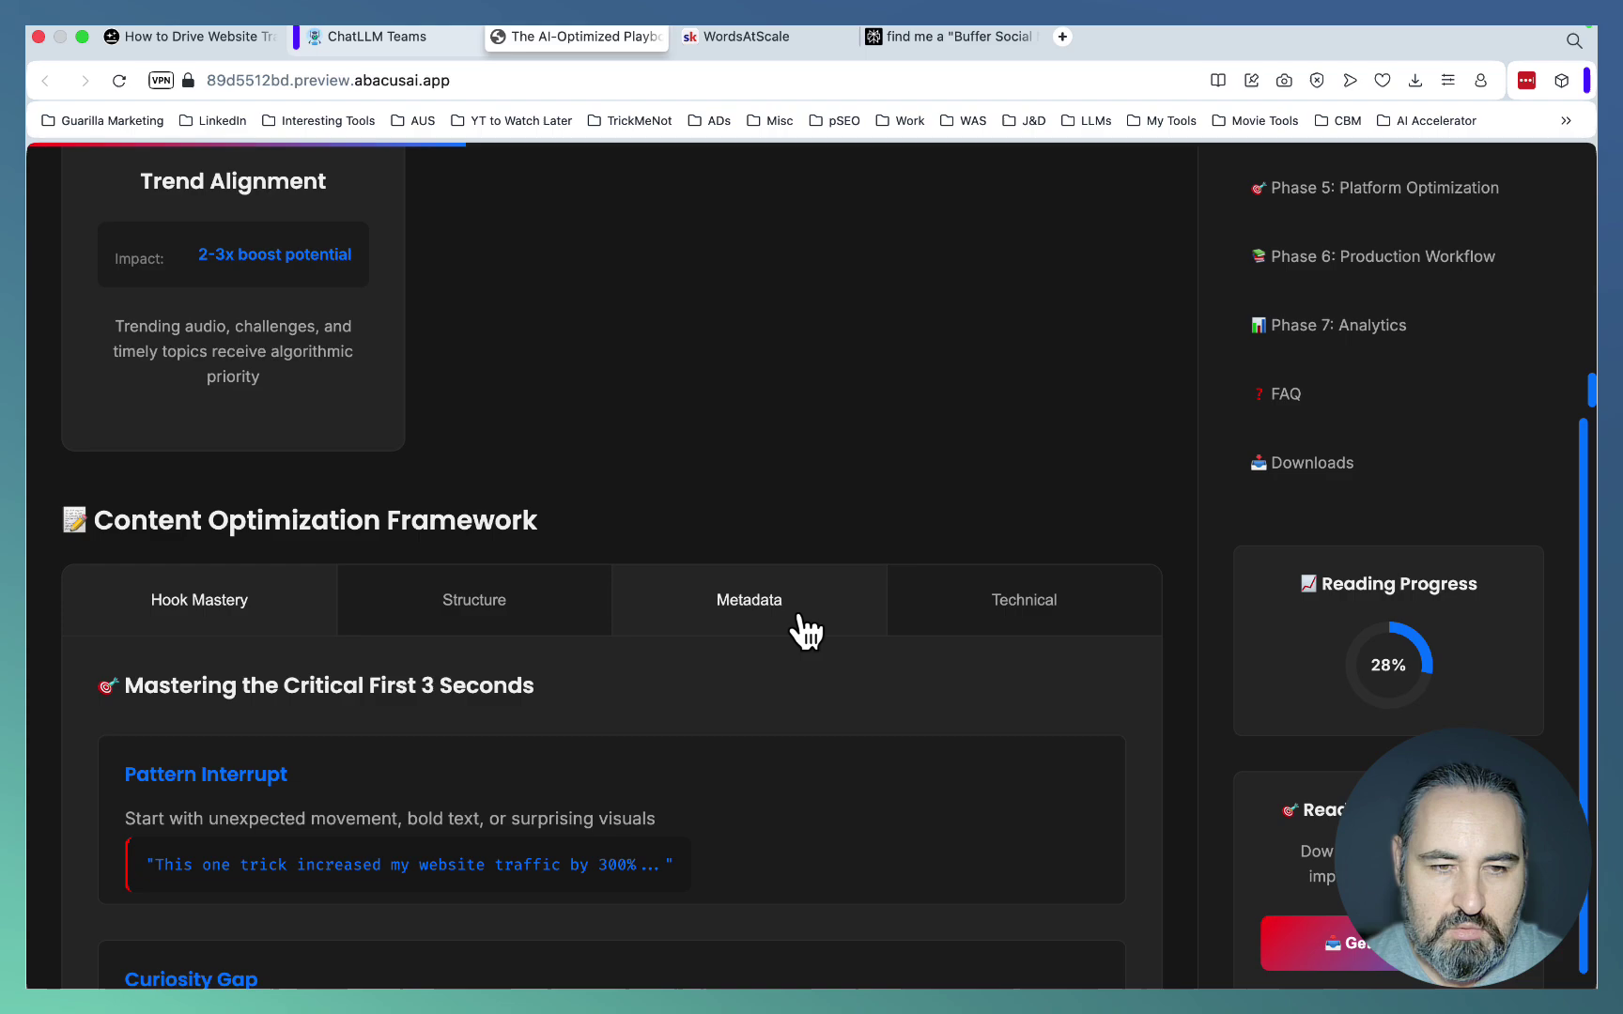
pyautogui.scroll(-1, 799, 617)
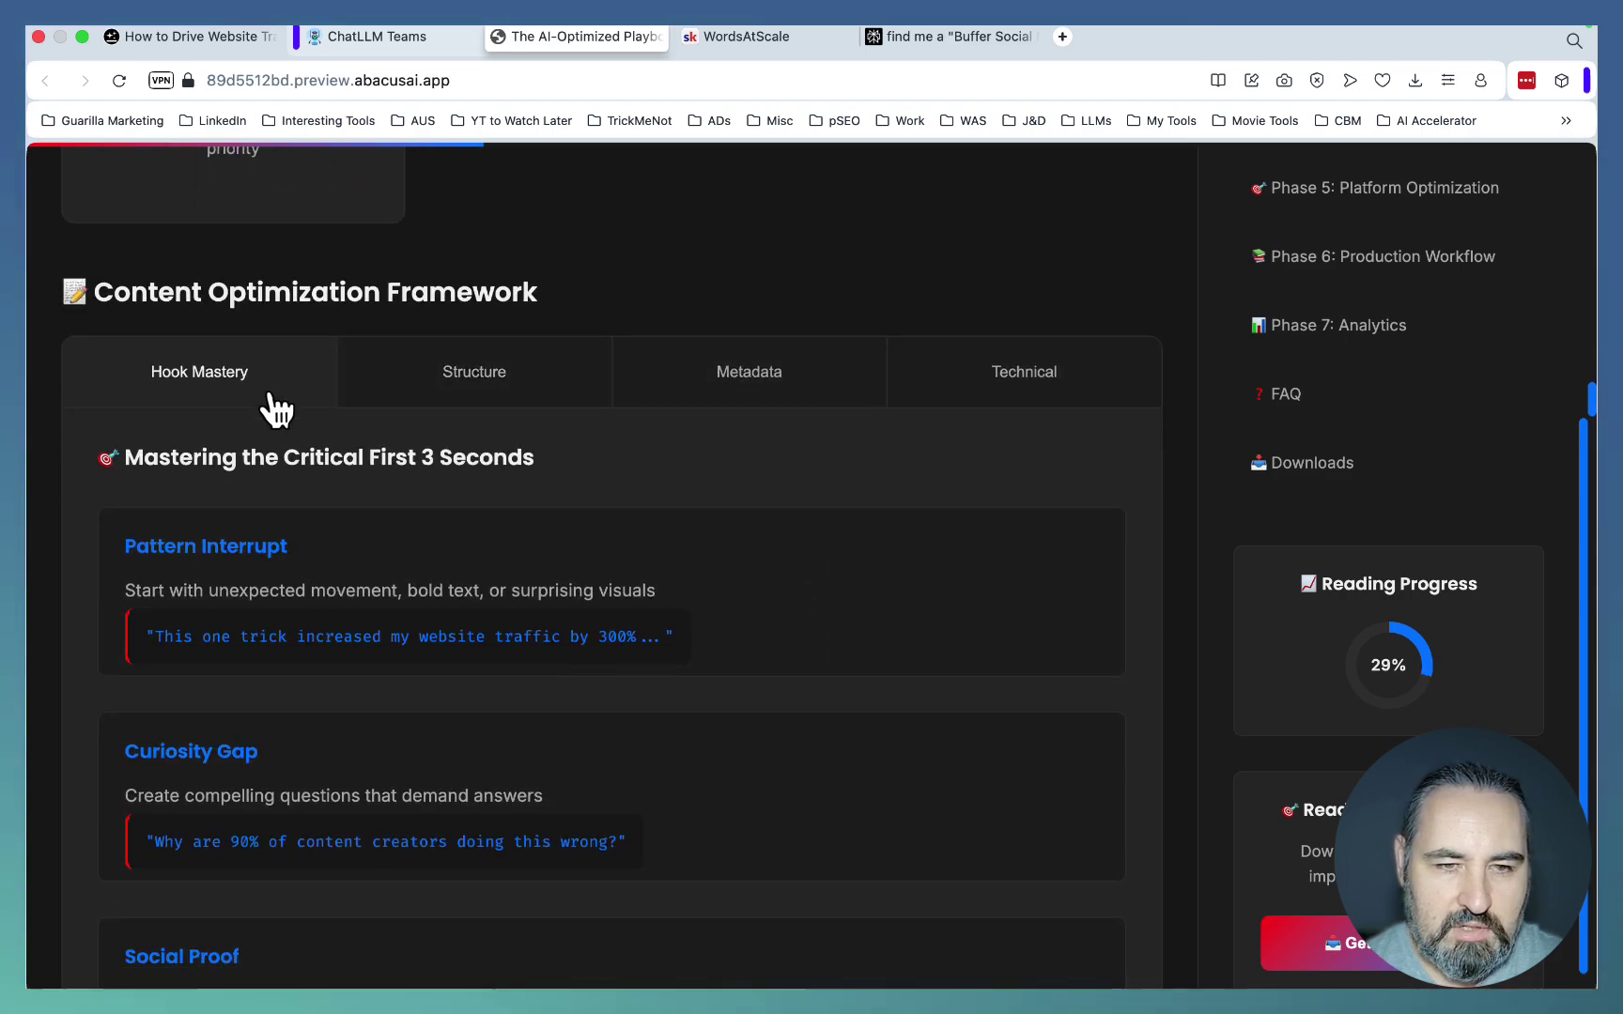
pyautogui.click(499, 402)
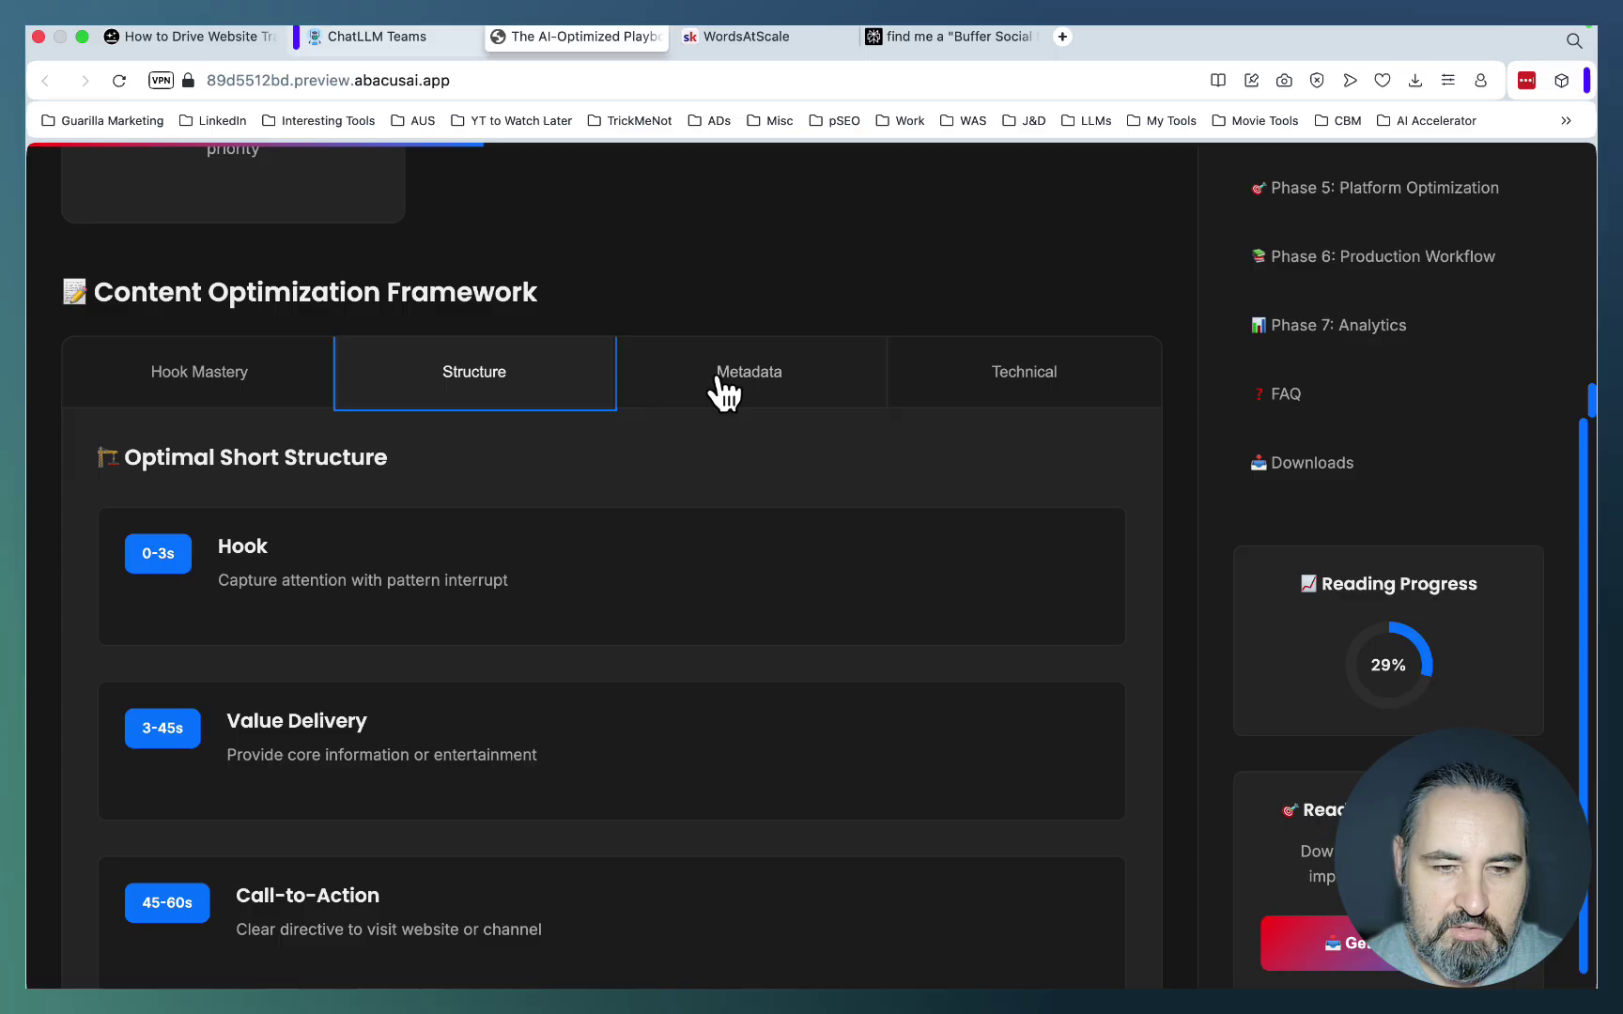
pyautogui.click(797, 394)
pyautogui.click(1033, 419)
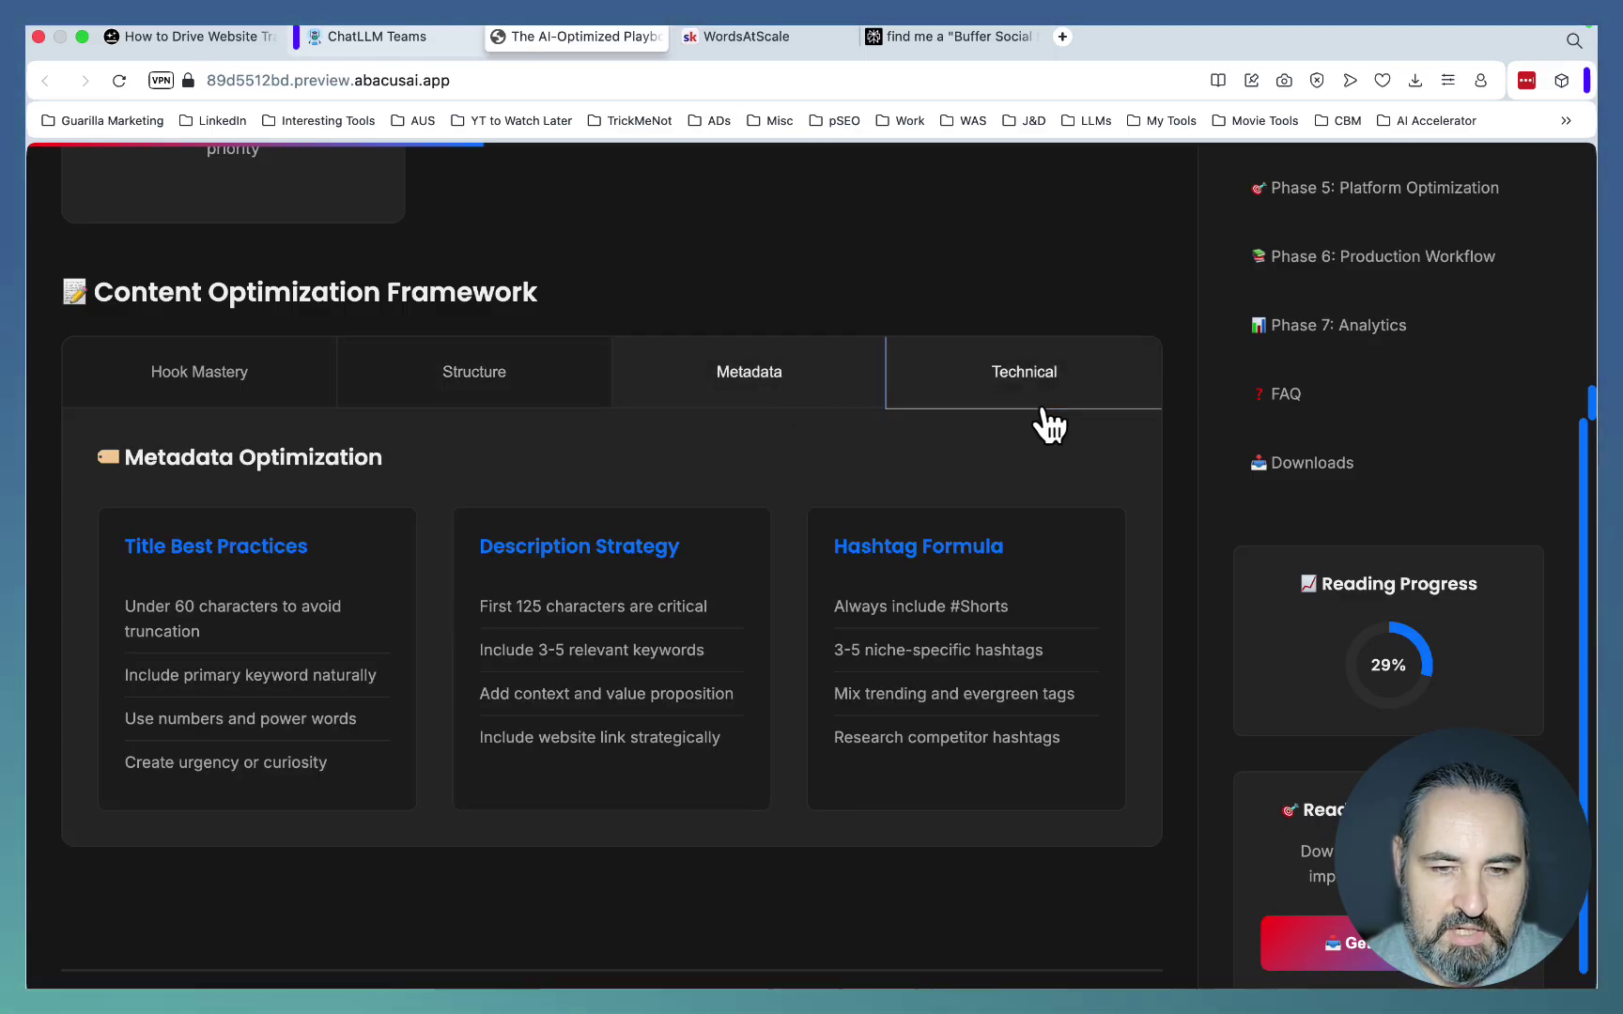
# - Scroll on to the Phase 4 schema examples
pyautogui.scroll(-10, 1027, 630)
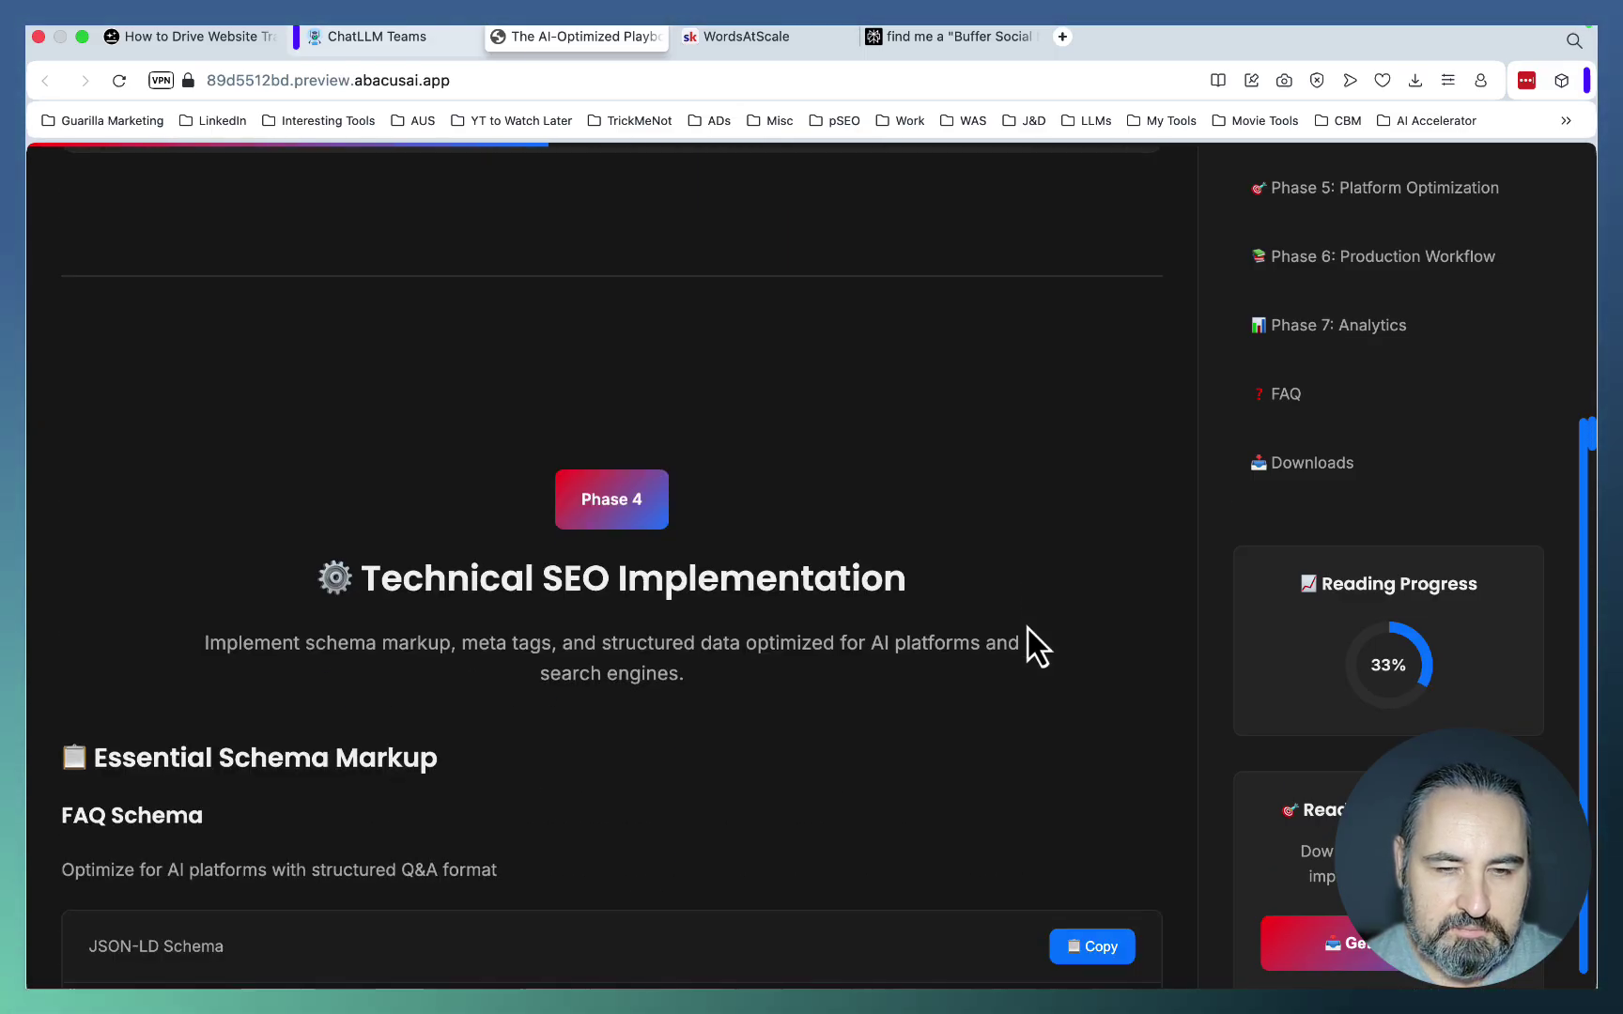
pyautogui.scroll(-5, 1027, 629)
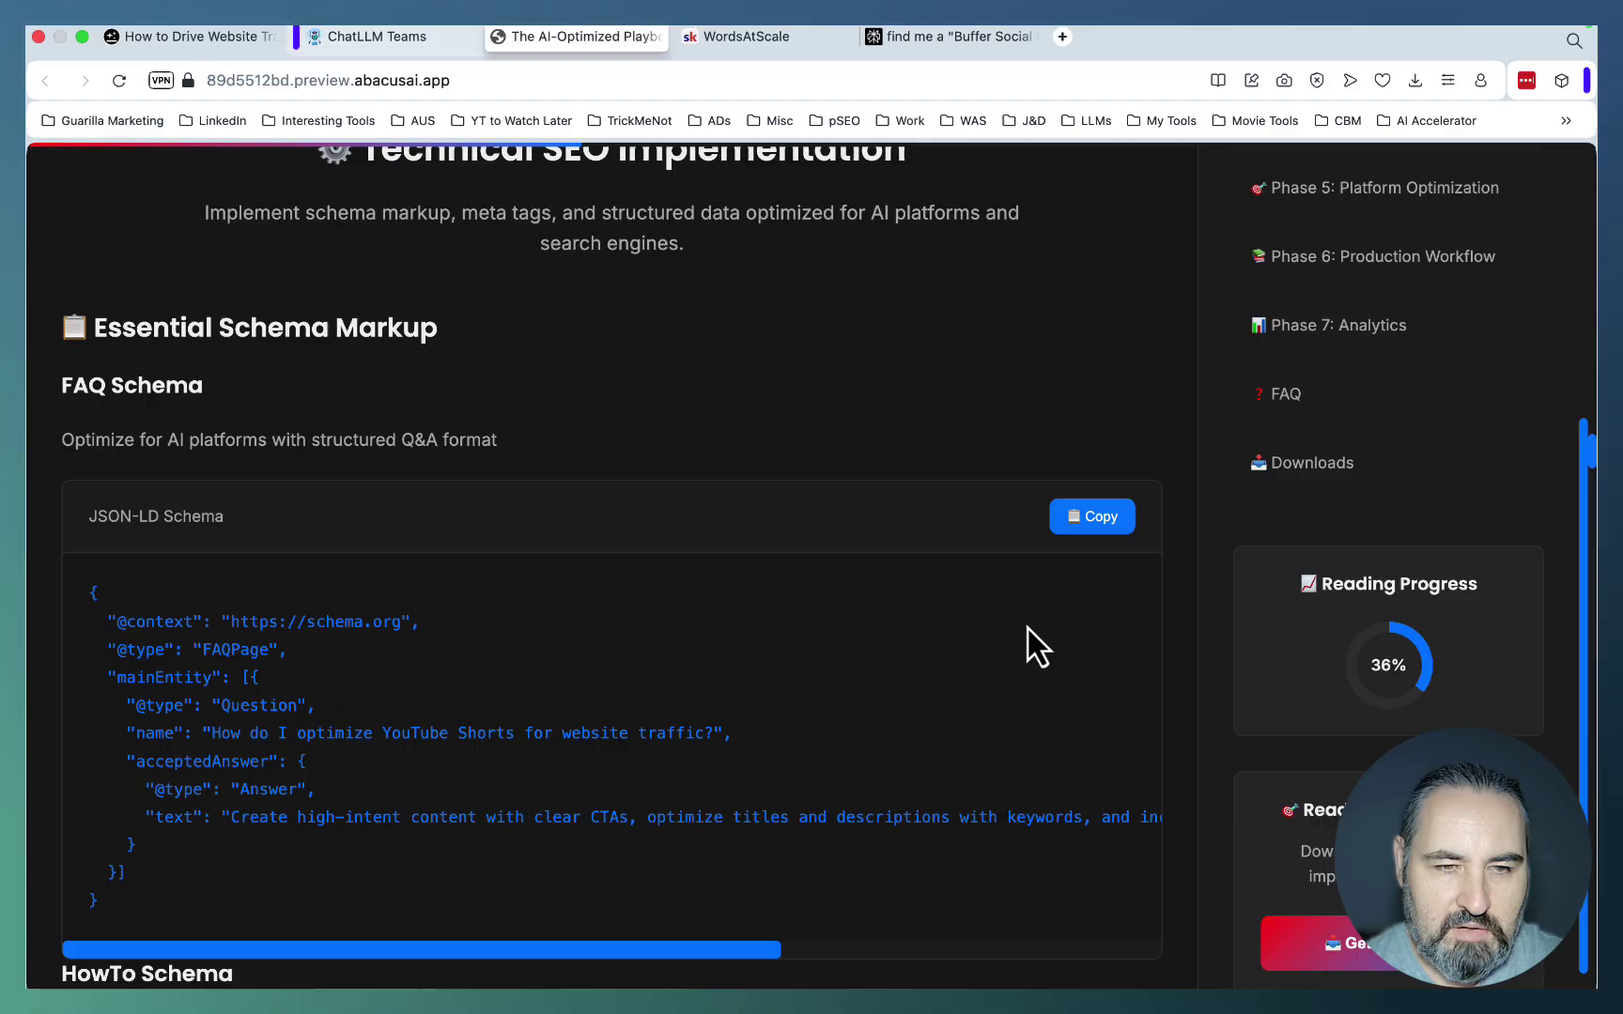
pyautogui.scroll(20, 1001, 428)
pyautogui.scroll(-3, 1001, 428)
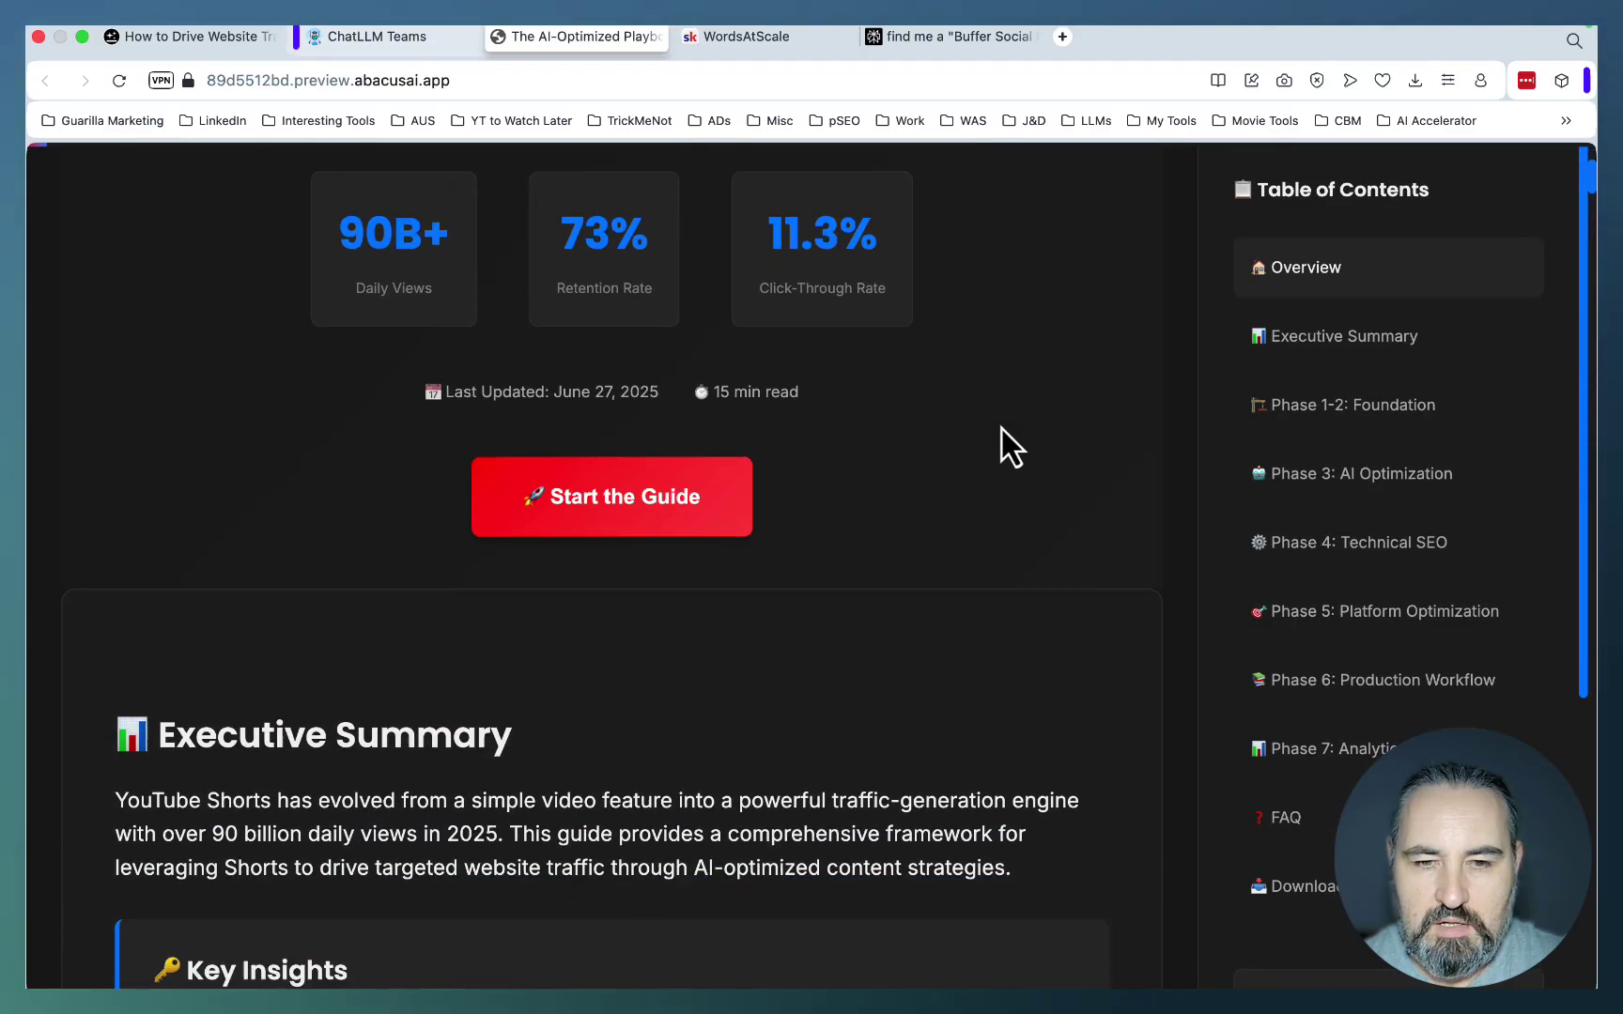
# - Skim the playbook down through all phases and back up to its title, stats and Start the Guide button
pyautogui.scroll(3, 1001, 428)
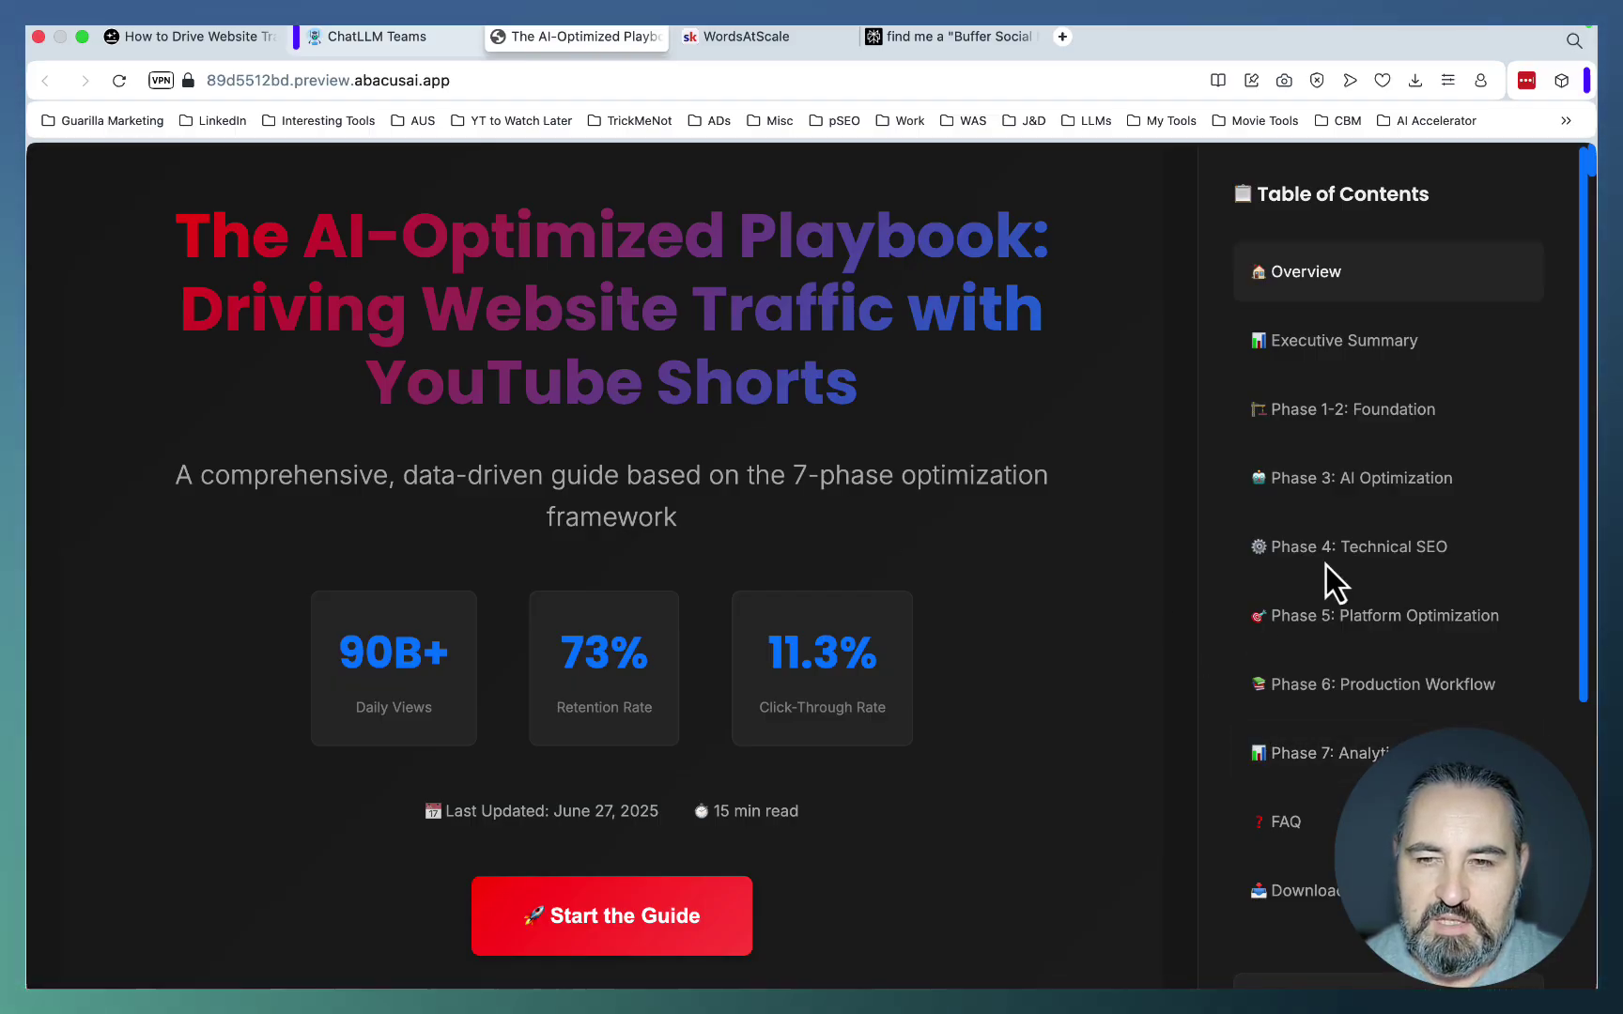
pyautogui.scroll(-20, 982, 540)
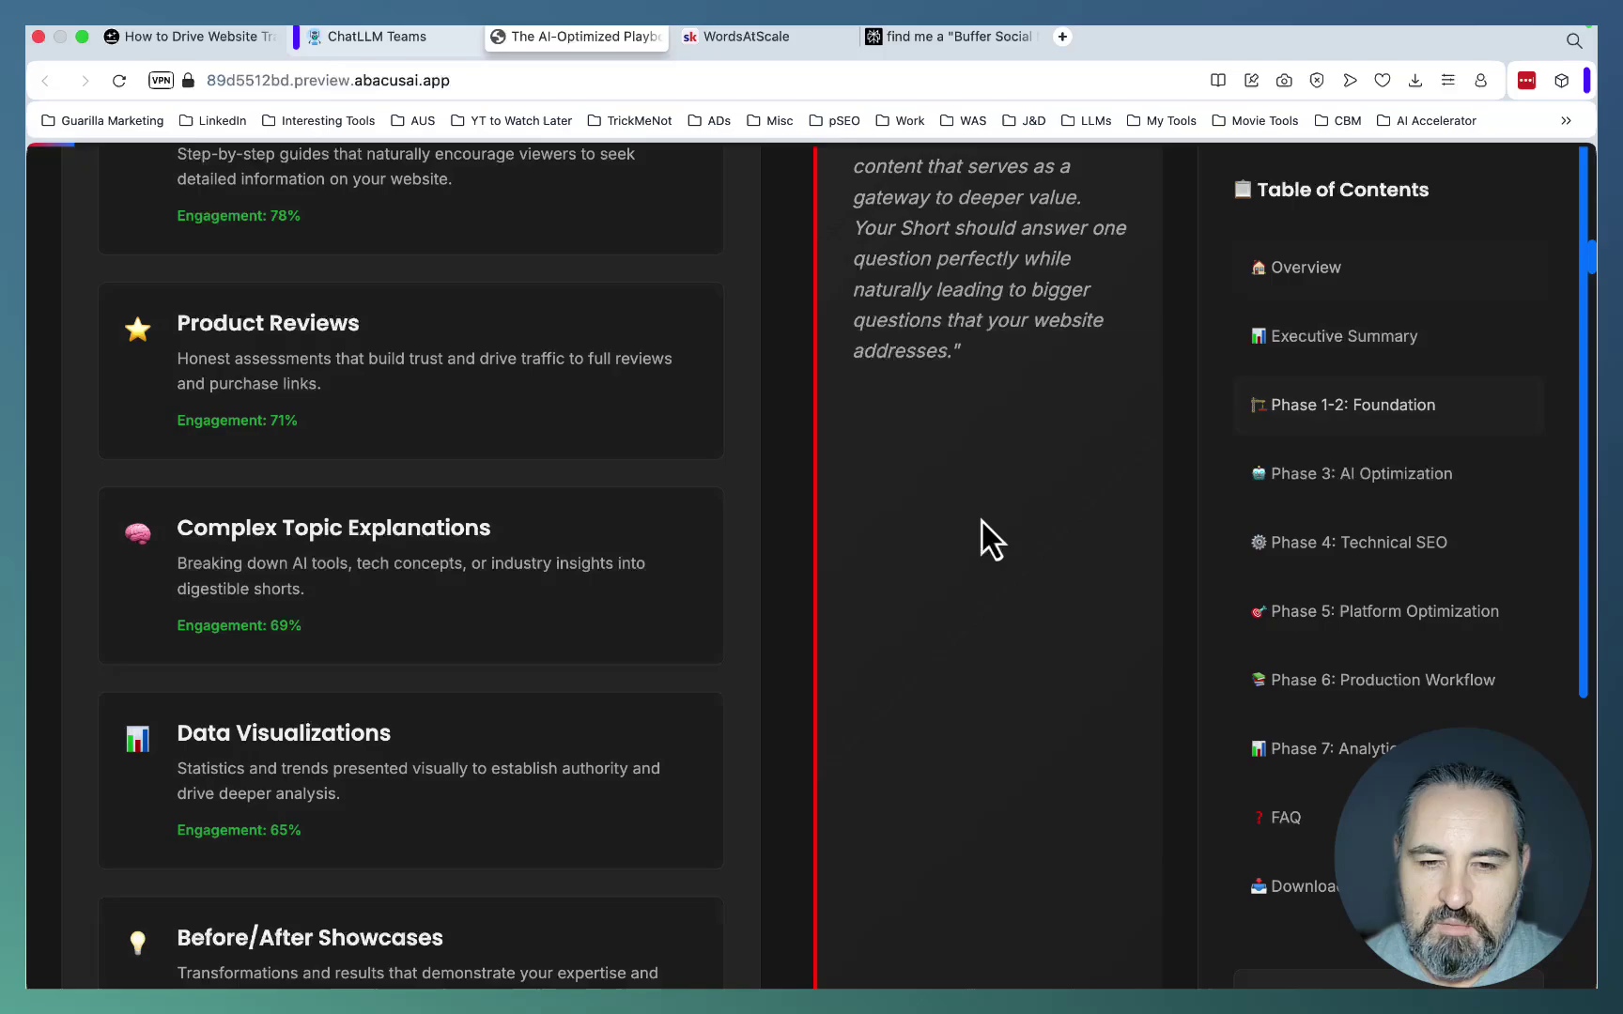
pyautogui.scroll(-20, 981, 521)
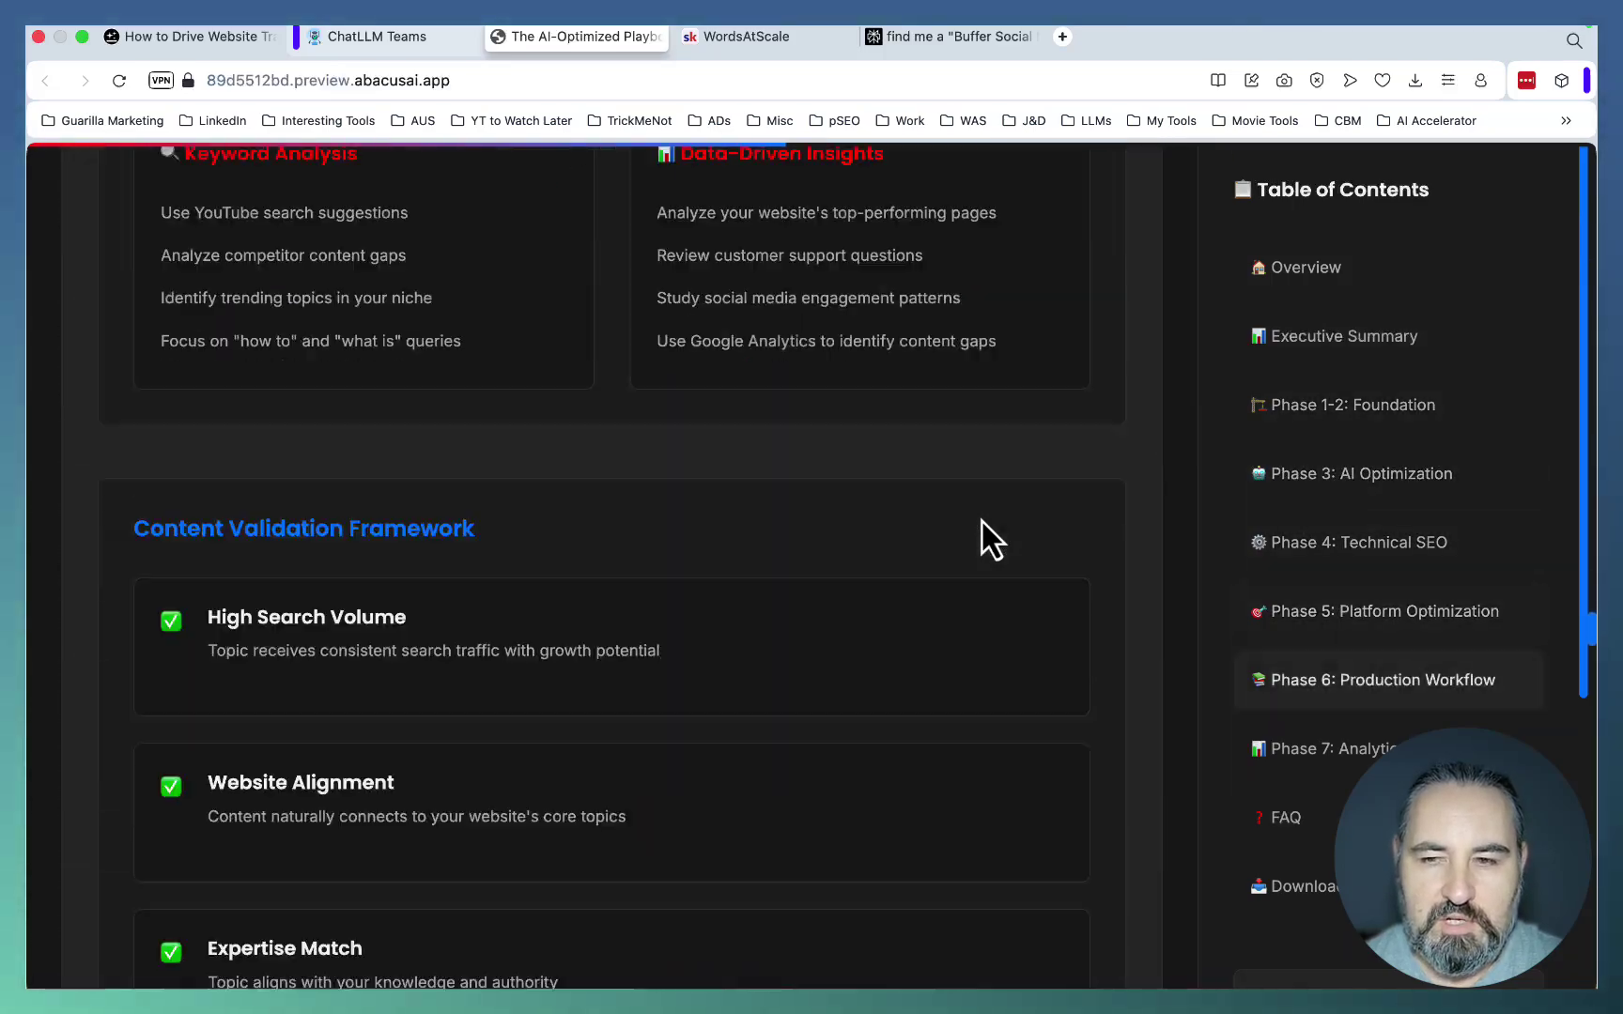
pyautogui.scroll(-20, 981, 521)
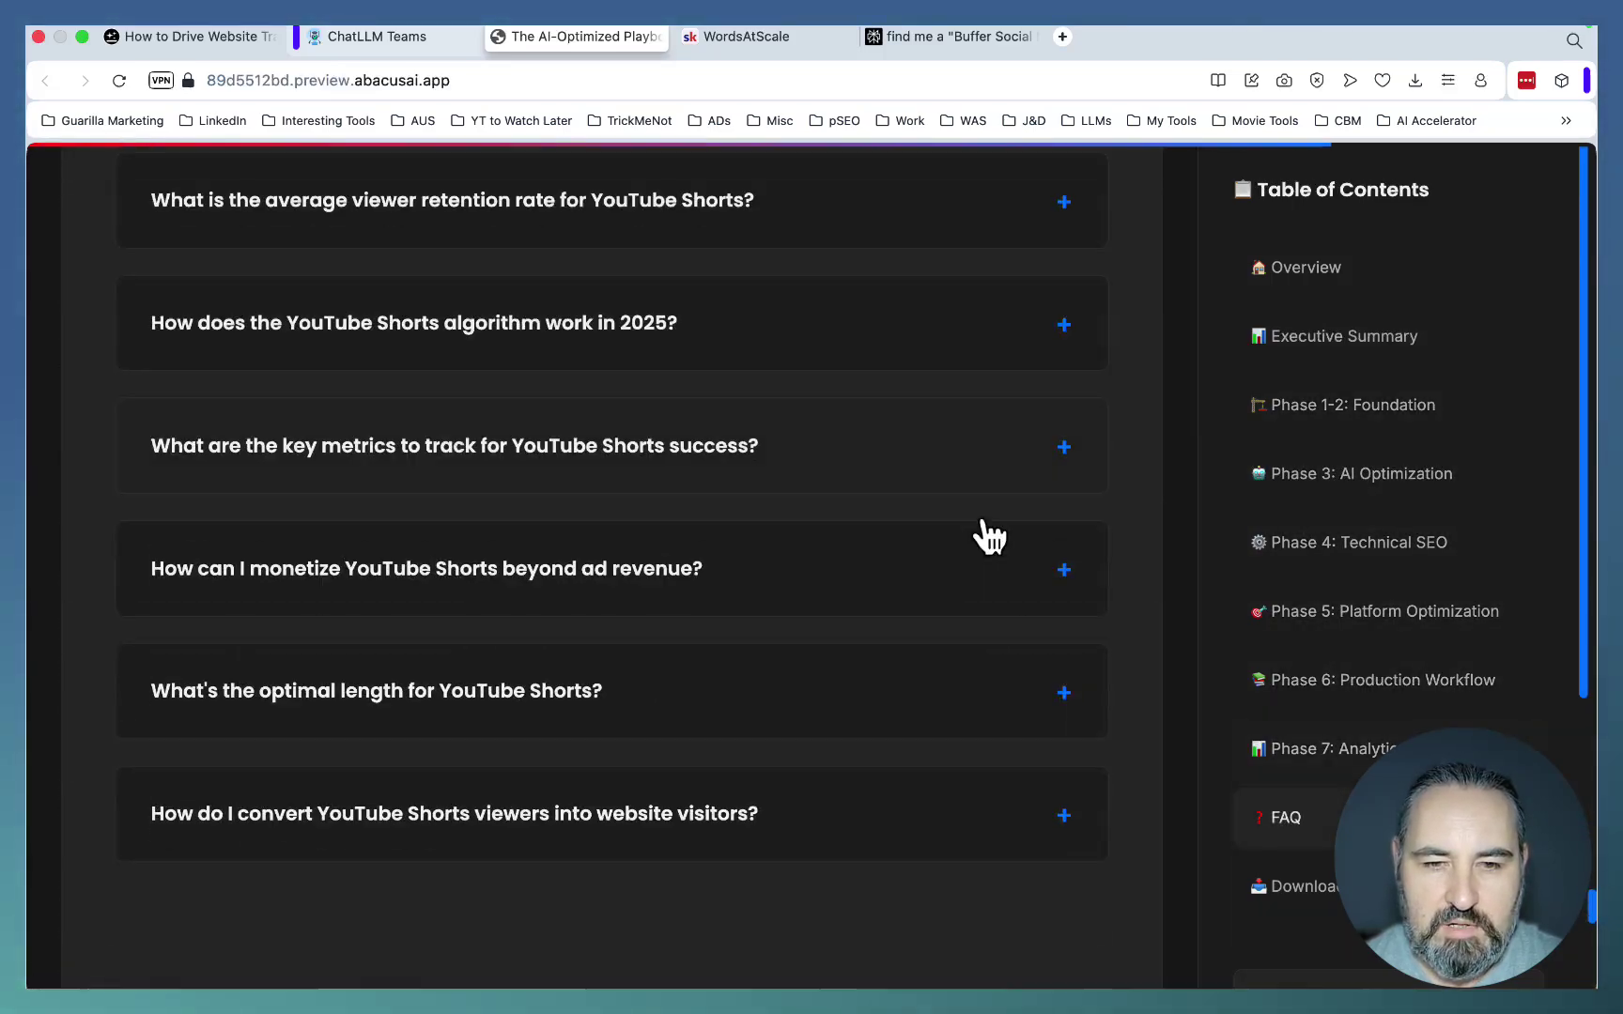
pyautogui.scroll(10, 981, 521)
pyautogui.scroll(20, 981, 521)
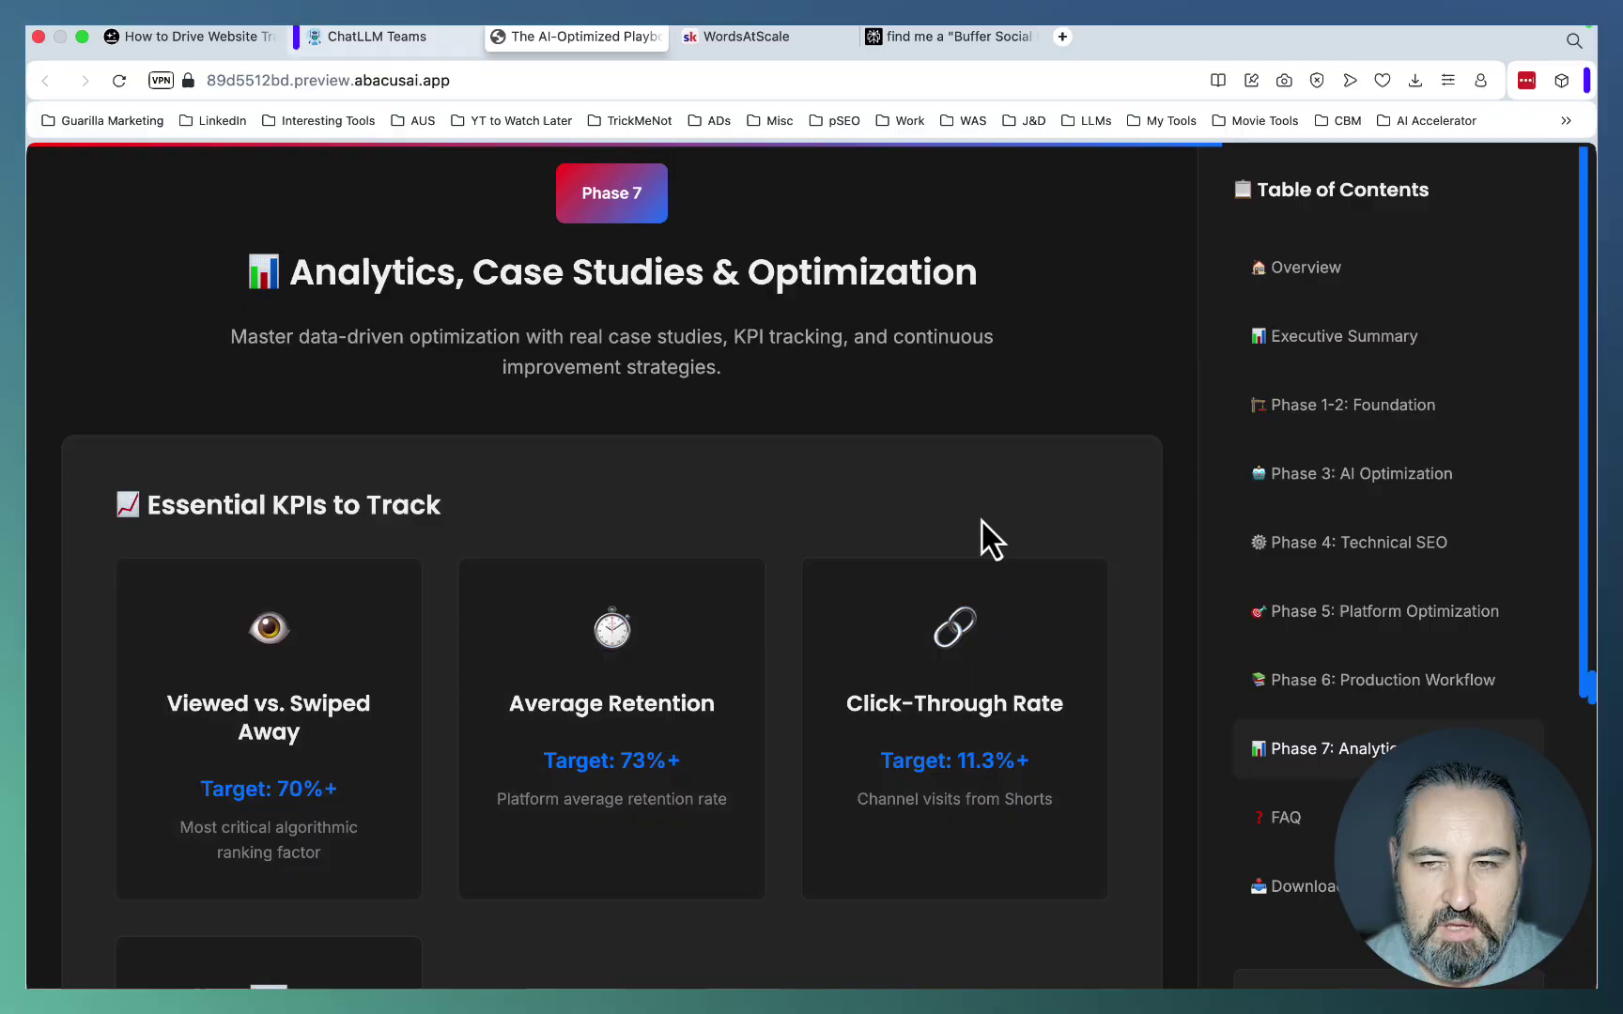
pyautogui.scroll(20, 981, 521)
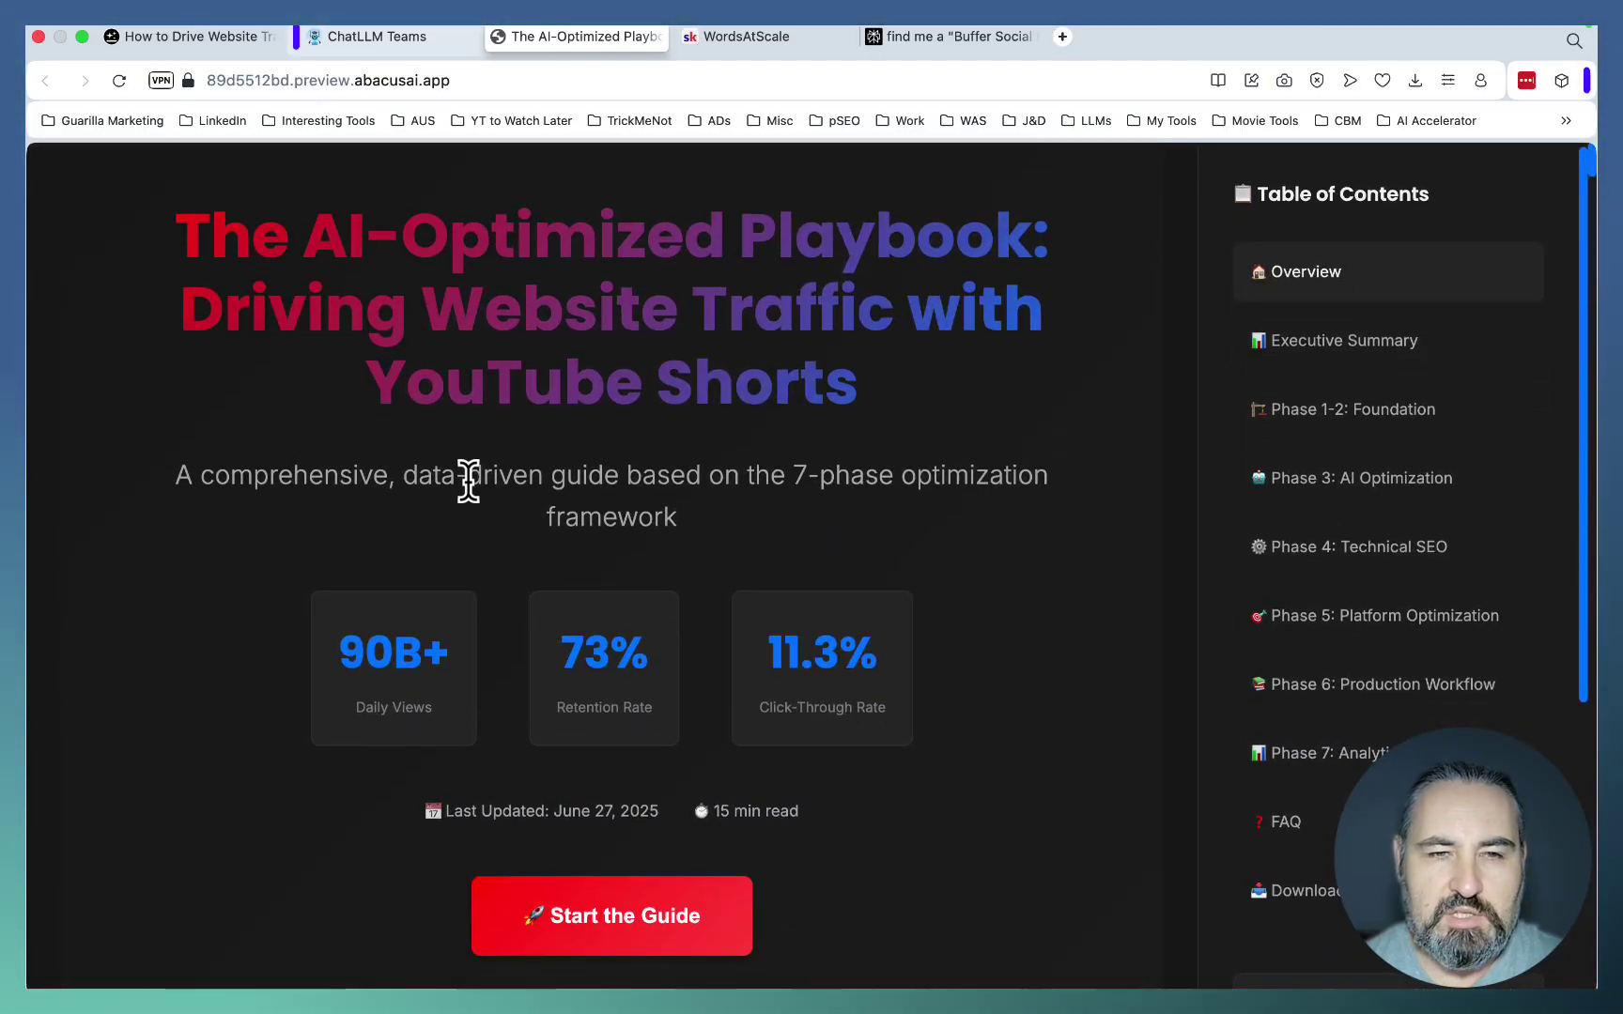
# - Switch to the Genspark guide, skim it to Sources and back, then return to ChatLLM Teams
pyautogui.click(202, 40)
pyautogui.scroll(3, 482, 439)
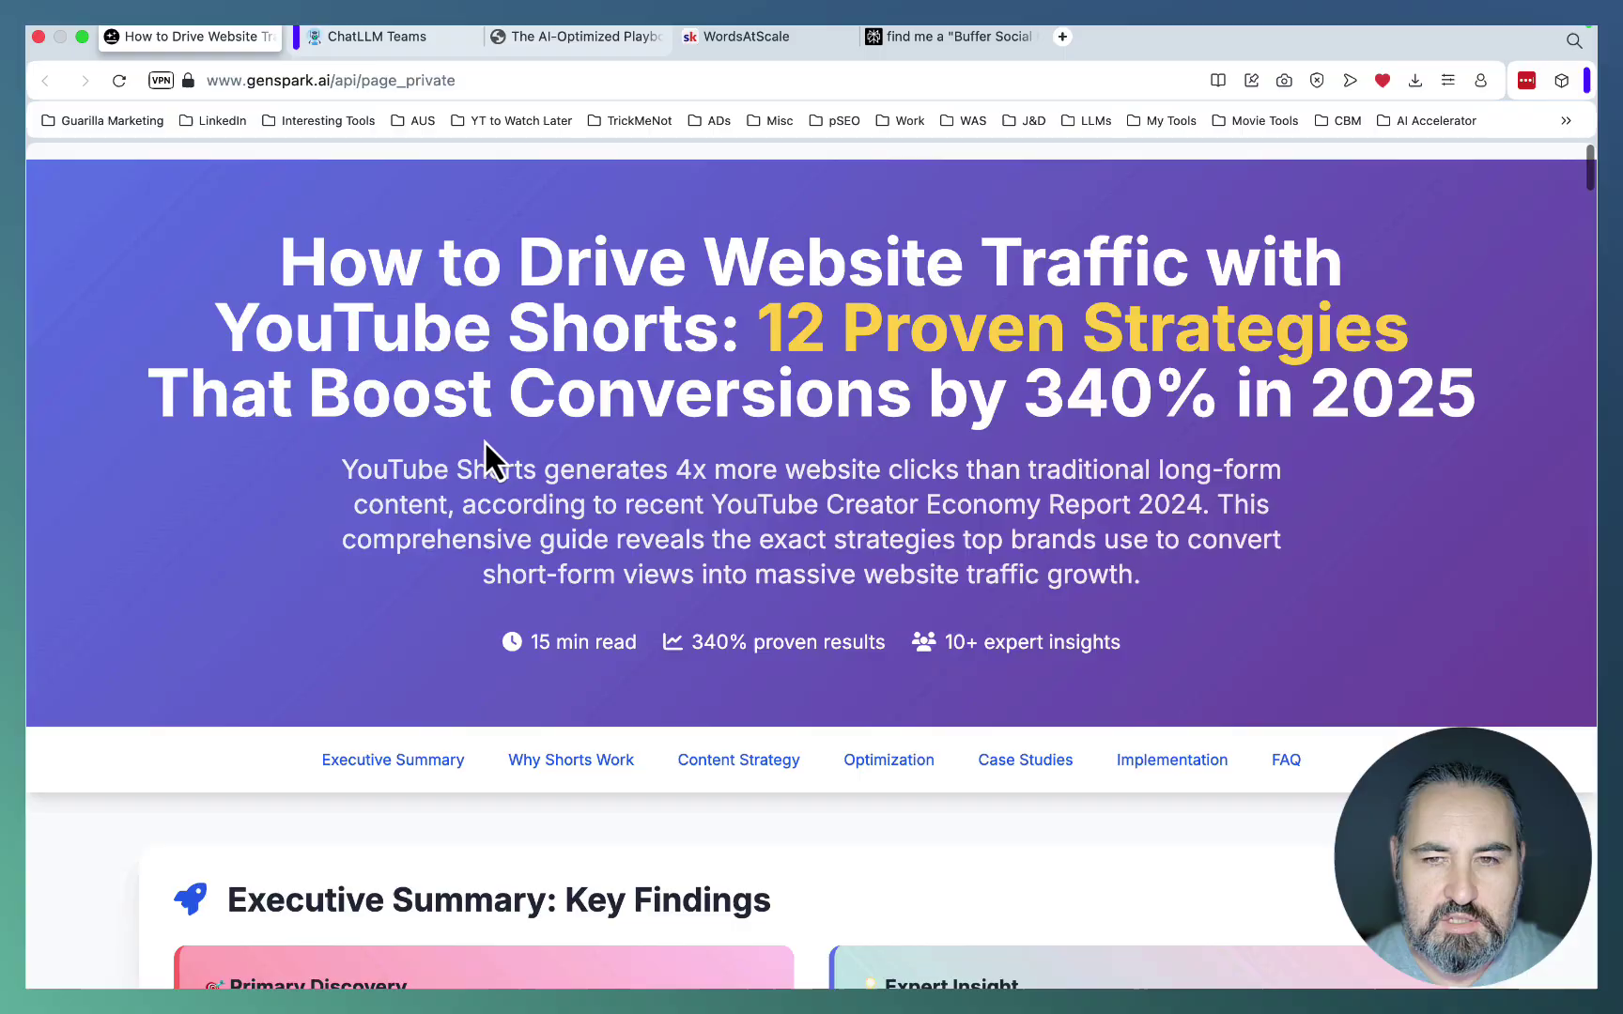
pyautogui.scroll(-12, 483, 439)
pyautogui.scroll(-20, 483, 440)
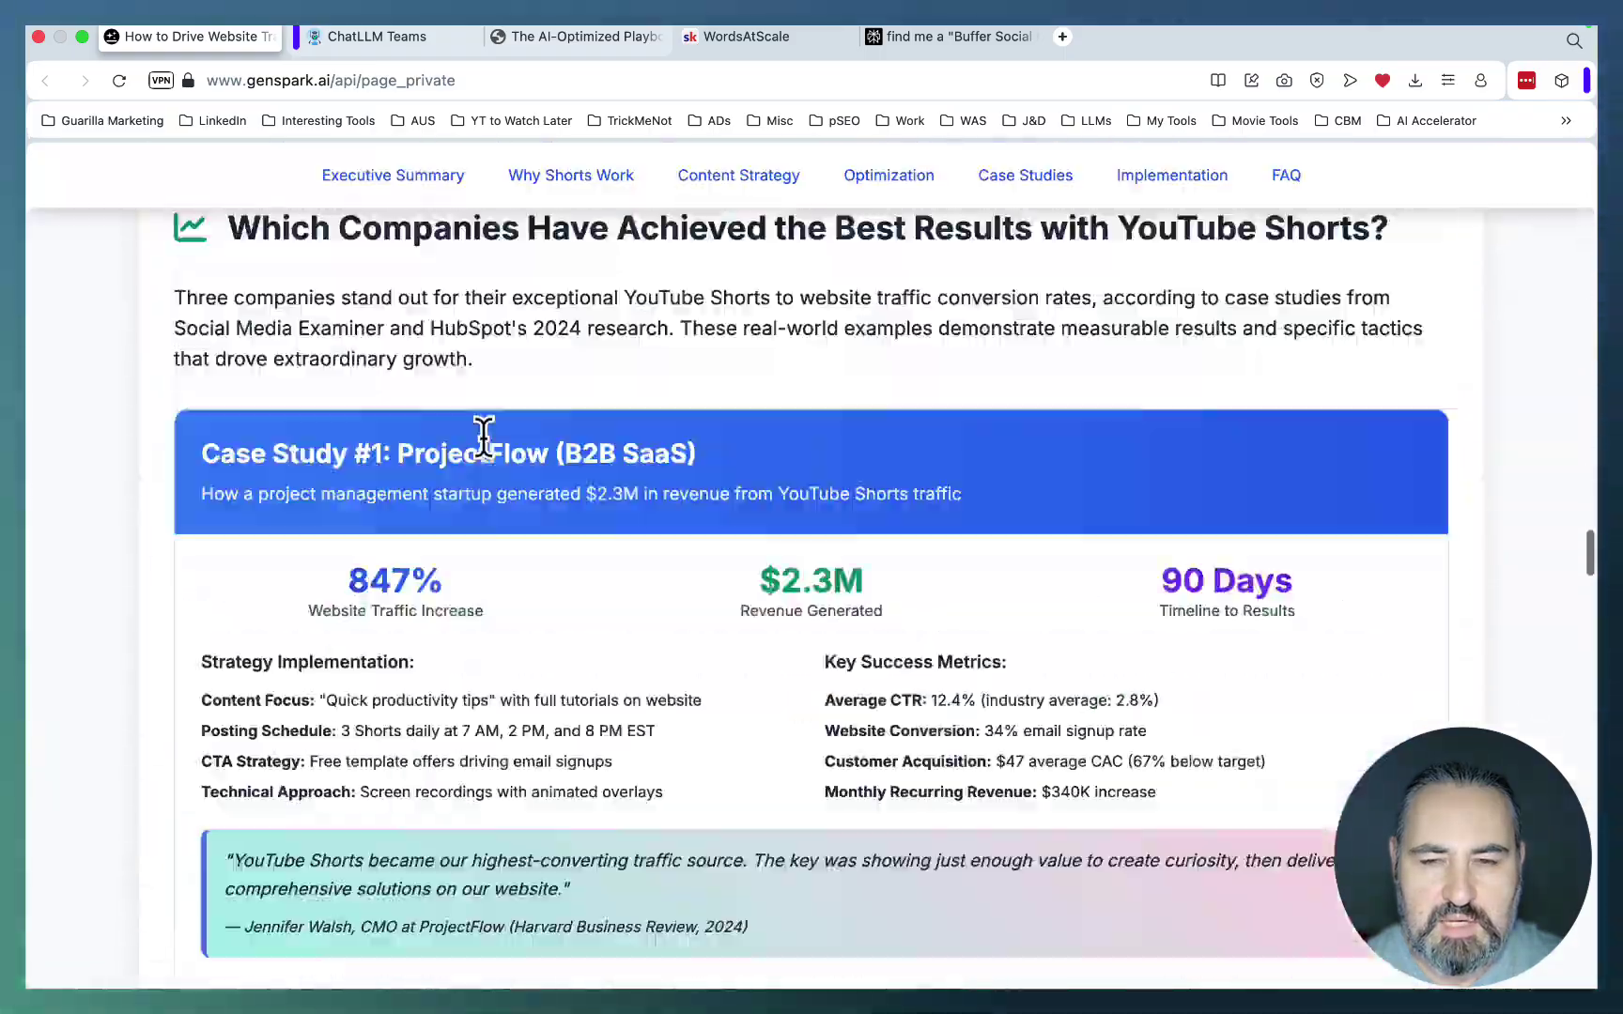
pyautogui.scroll(-20, 483, 439)
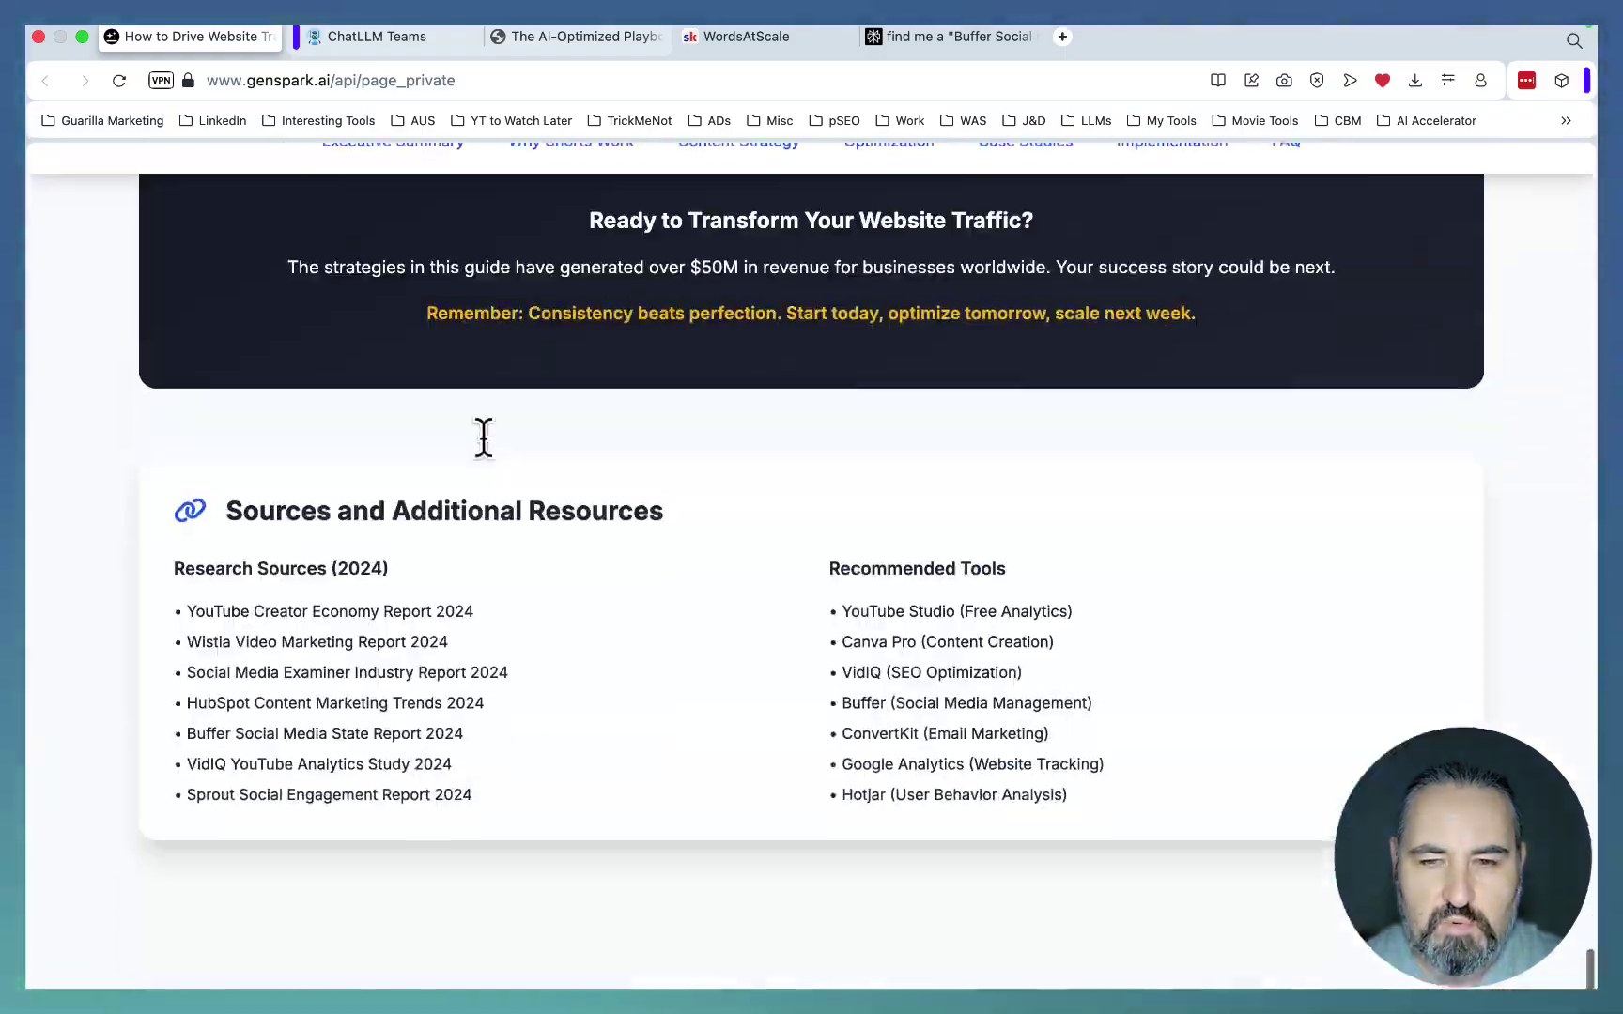
pyautogui.scroll(10, 483, 440)
pyautogui.scroll(15, 482, 439)
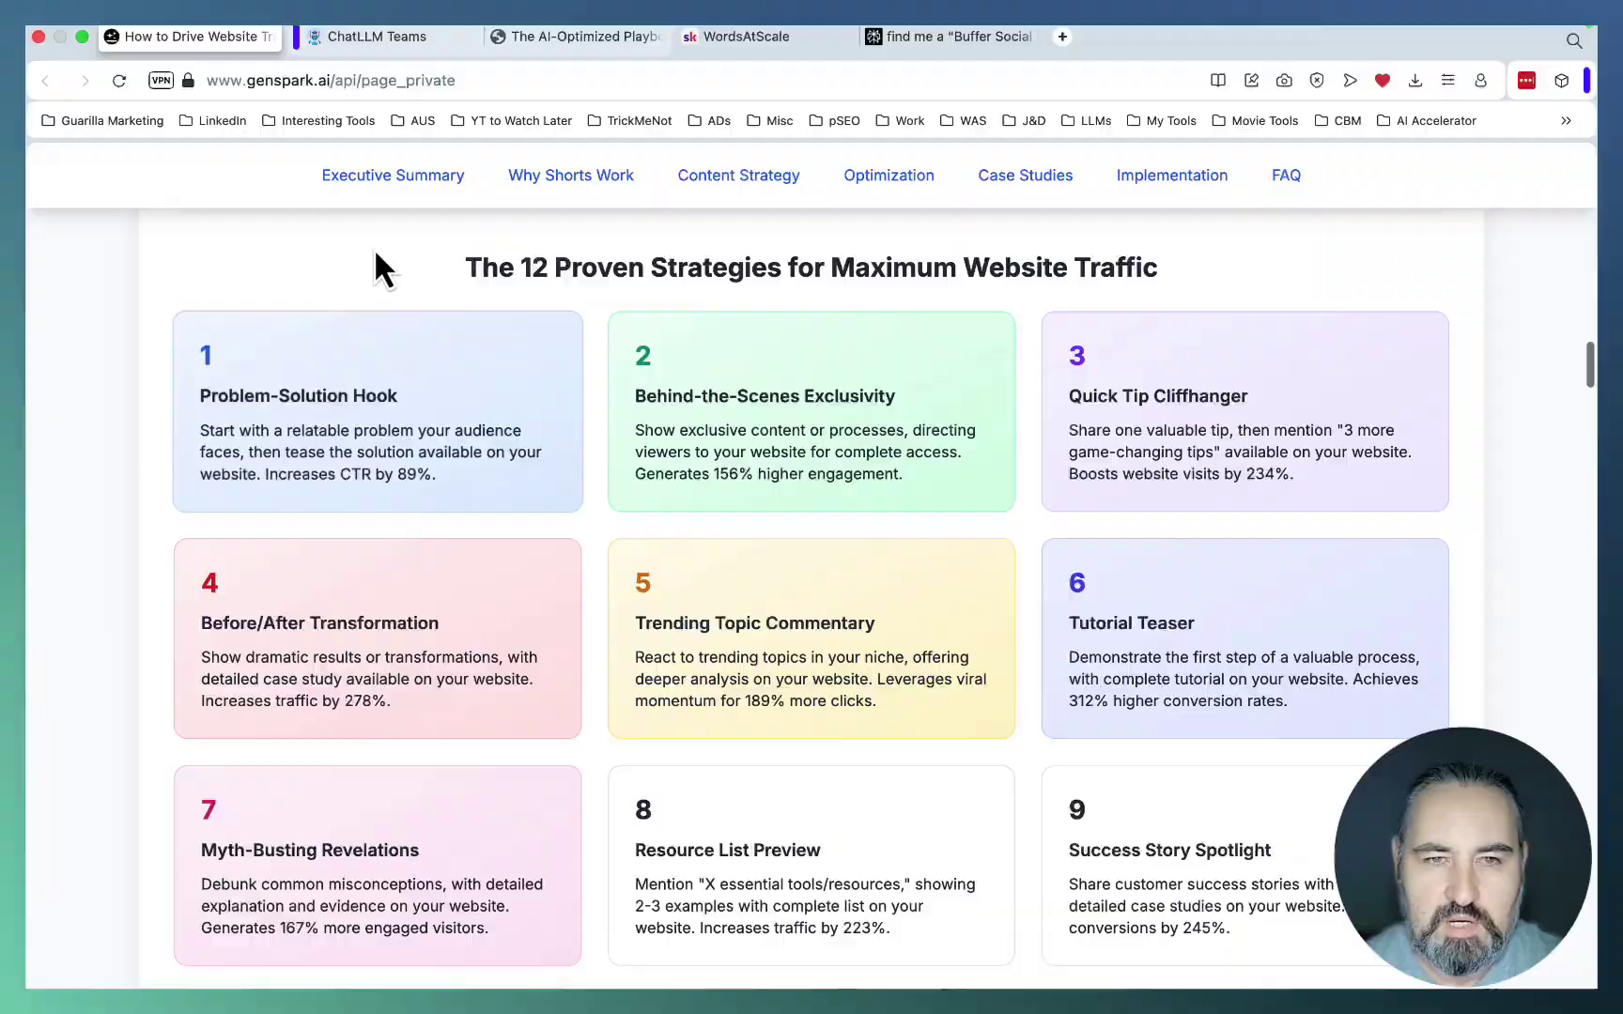
pyautogui.click(380, 34)
# - Switch to the AI-Optimized Playbook tab and scroll to the Phase 4 HowTo and Article JSON-LD schemas
pyautogui.hotkey('ctrl', 'Tab')
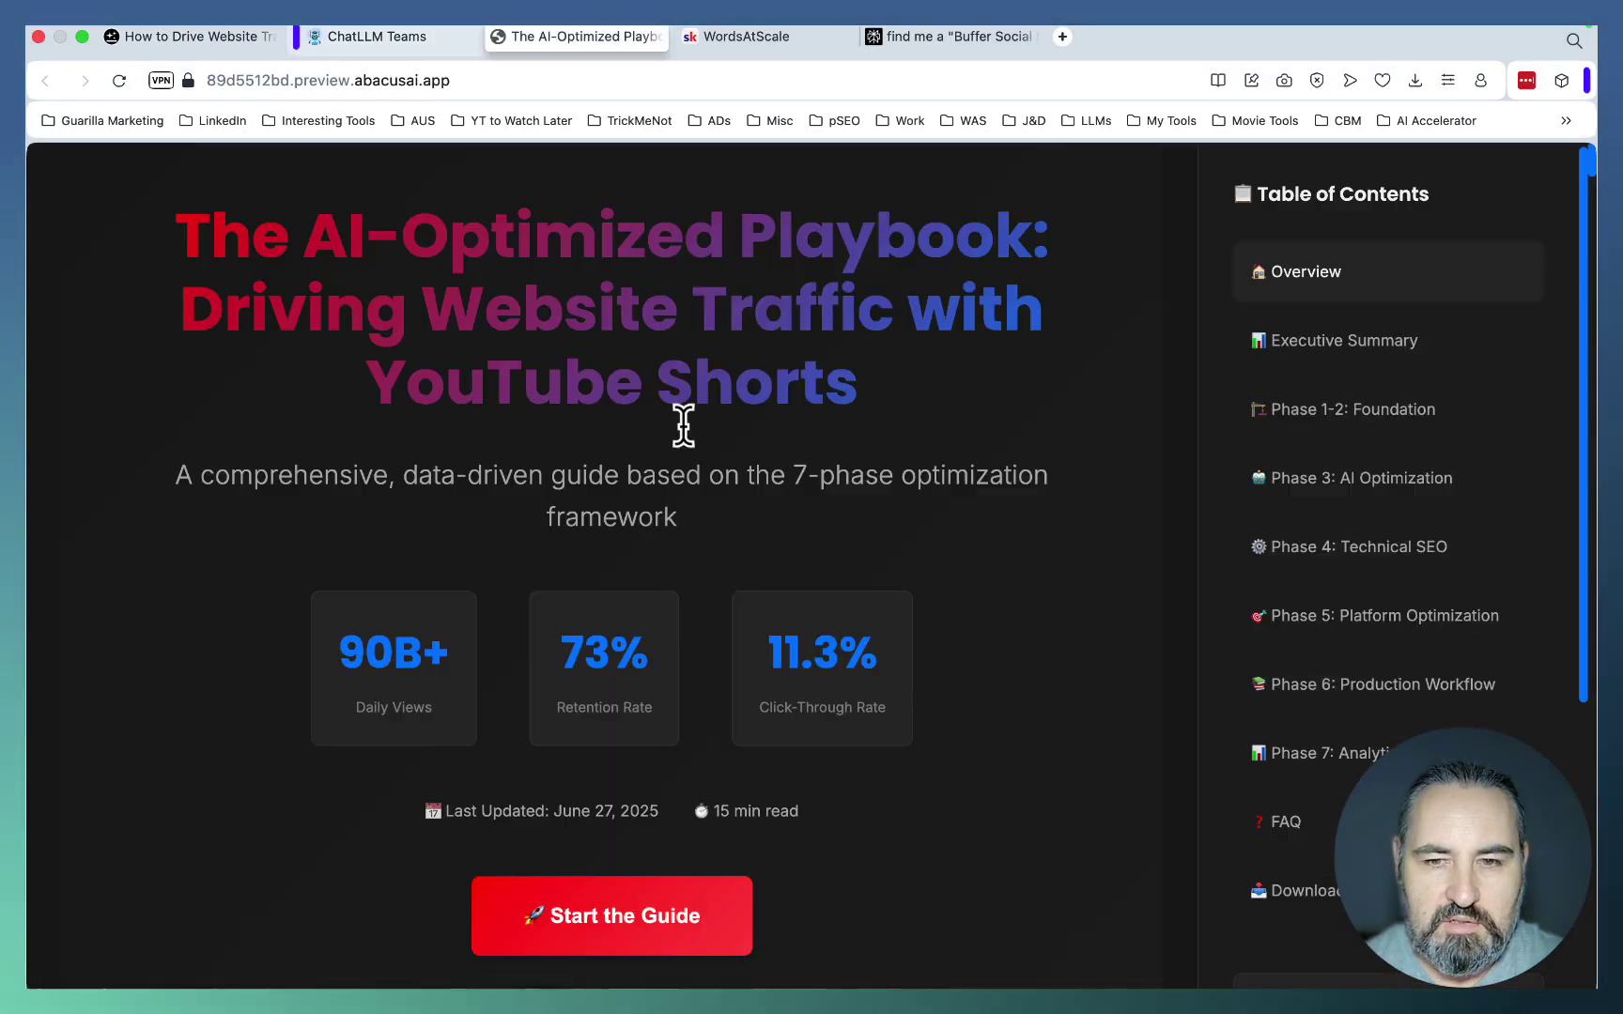
pyautogui.scroll(-10, 630, 246)
pyautogui.scroll(-15, 631, 249)
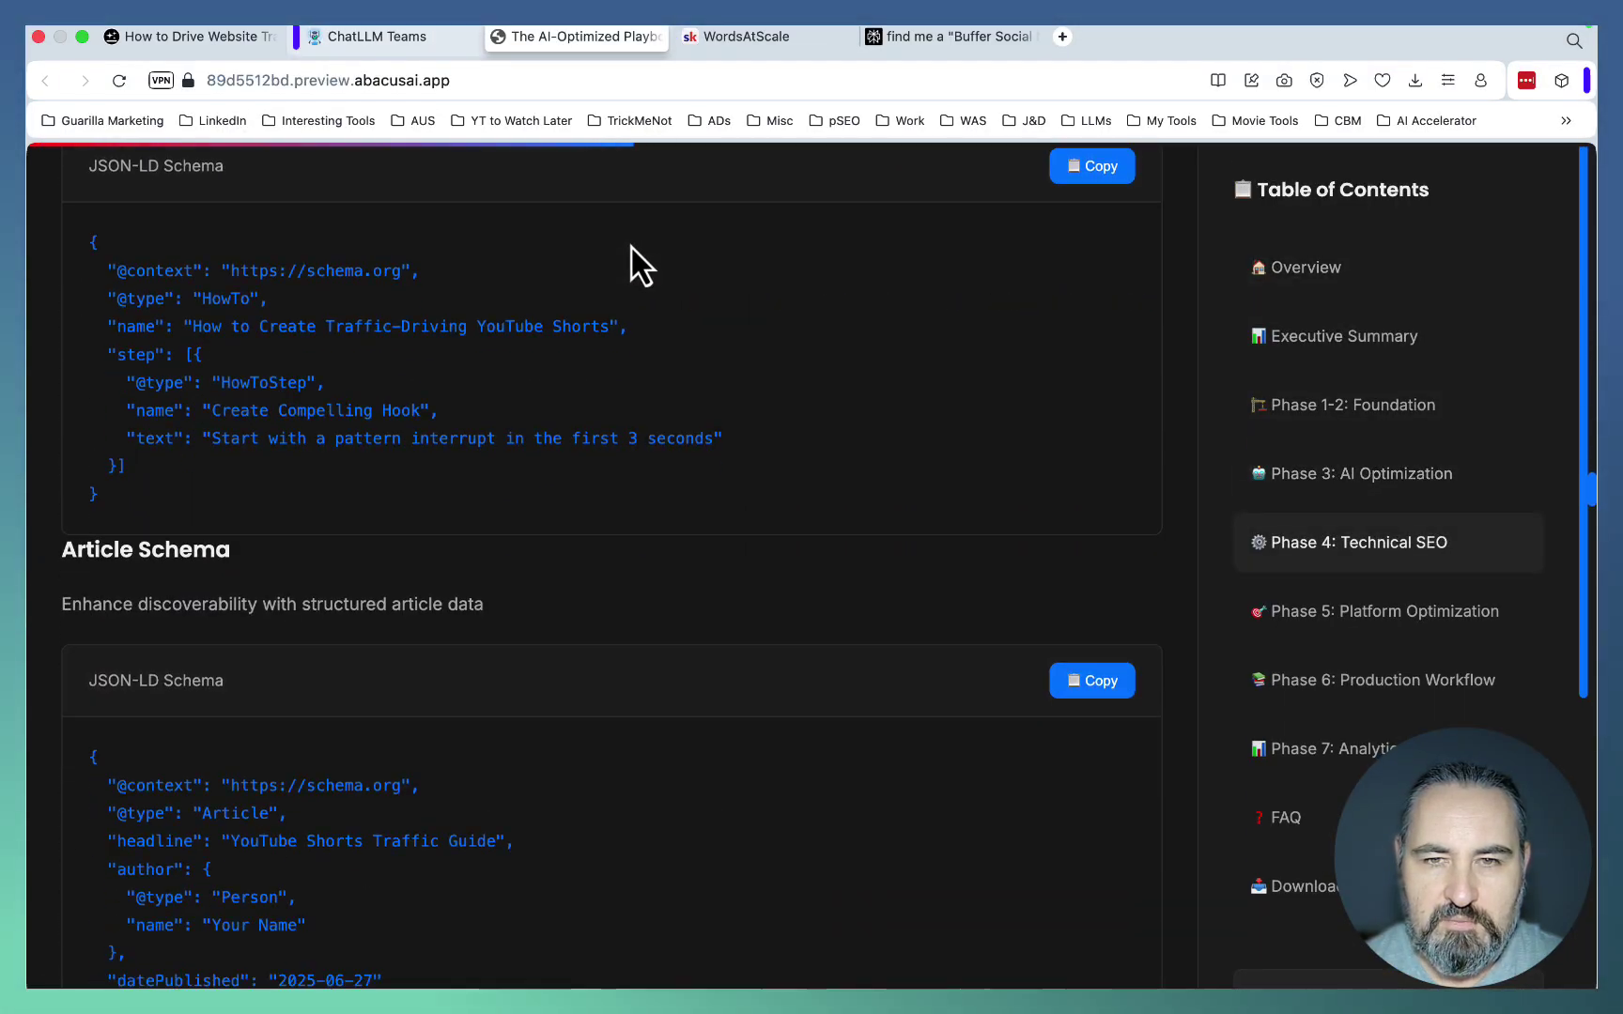